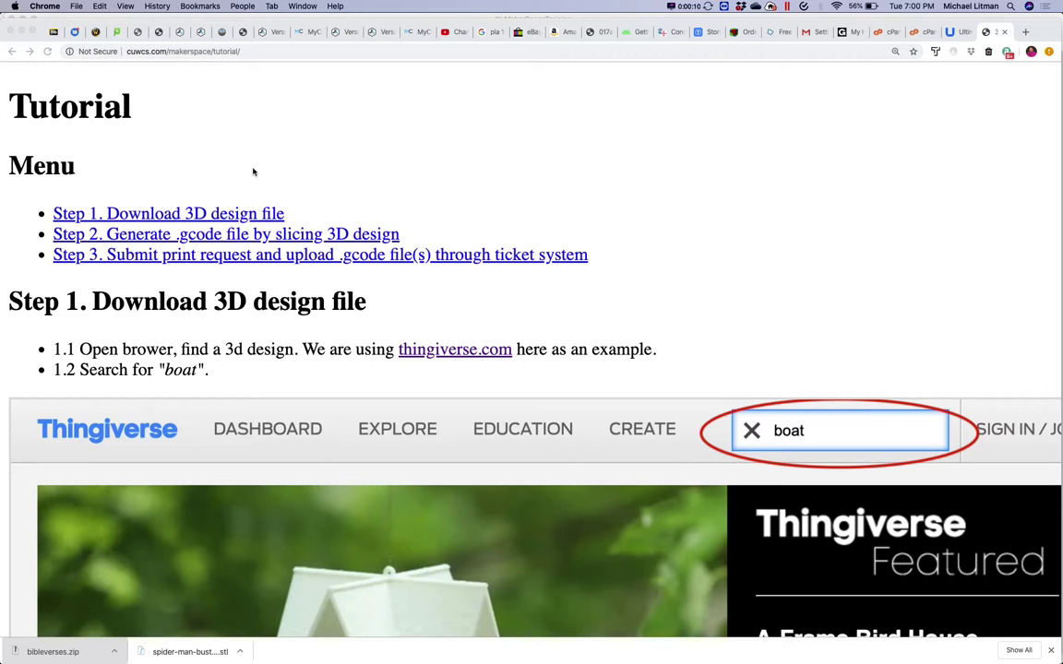
Step: Read the tutorial's Step 1 instructions on finding, downloading and unzipping the boat design, through to the start of Step 2
scroll(231, 184, "down", 4)
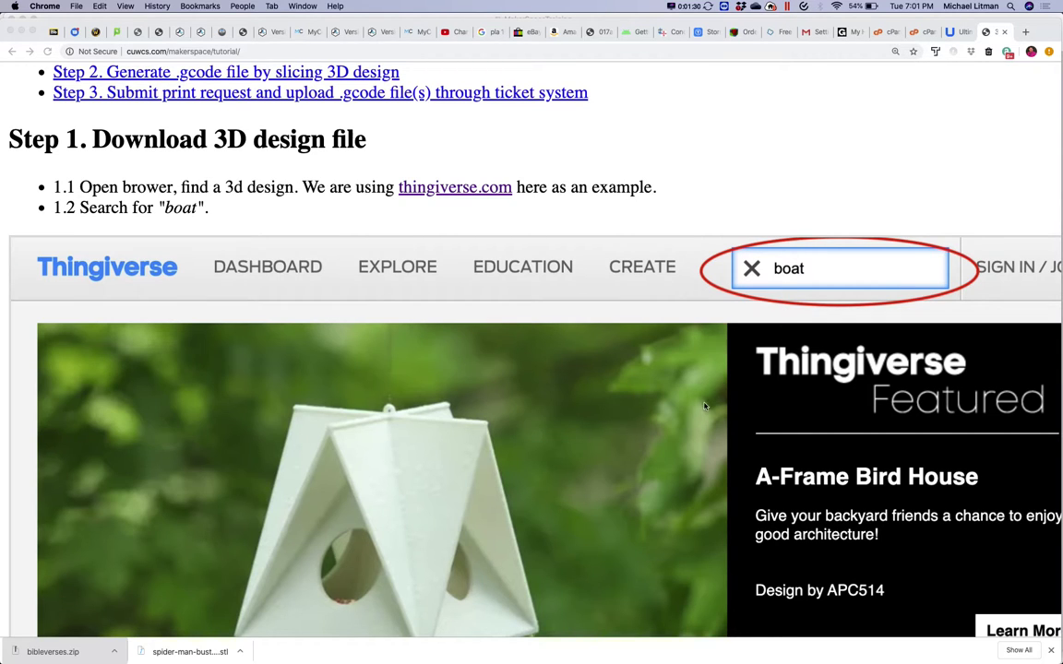
scroll(765, 251, "down", 3)
scroll(766, 251, "down", 10)
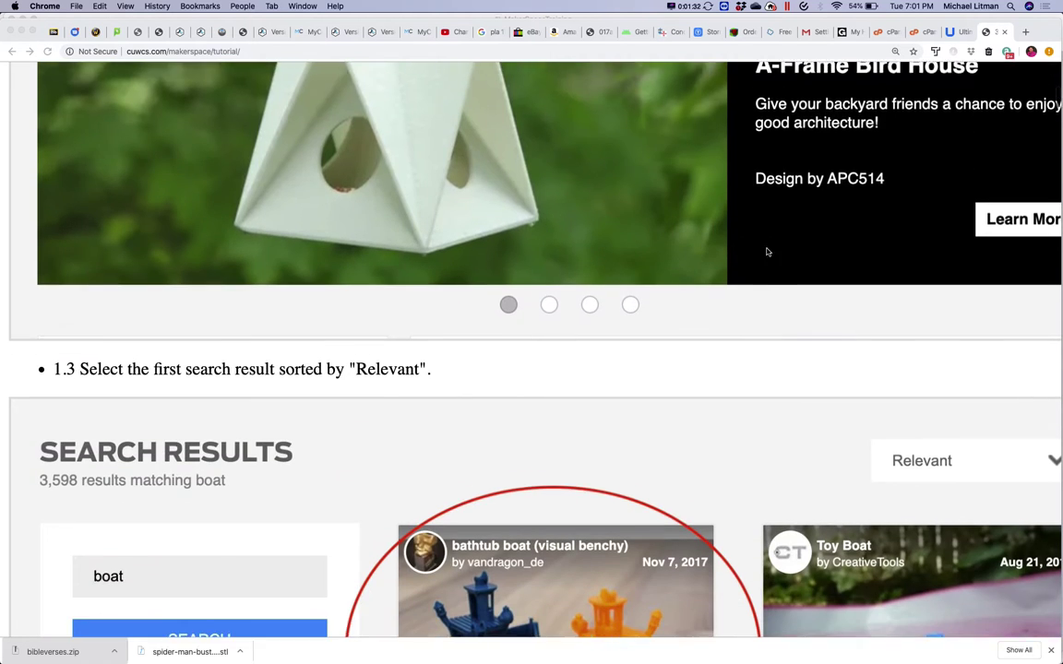
scroll(766, 251, "down", 1)
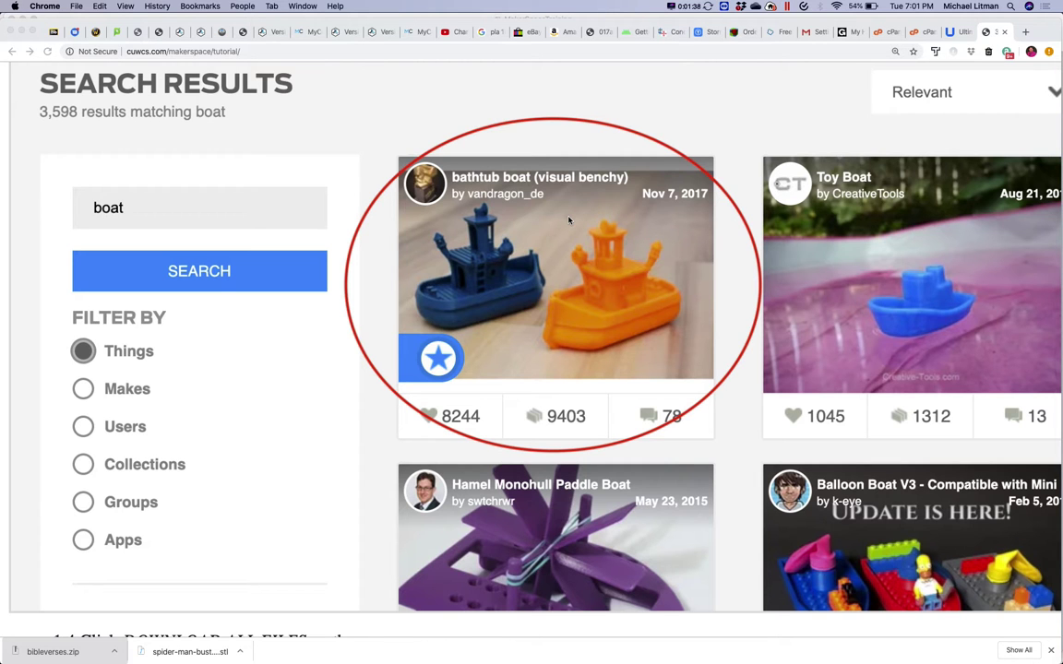
scroll(569, 222, "down", 2)
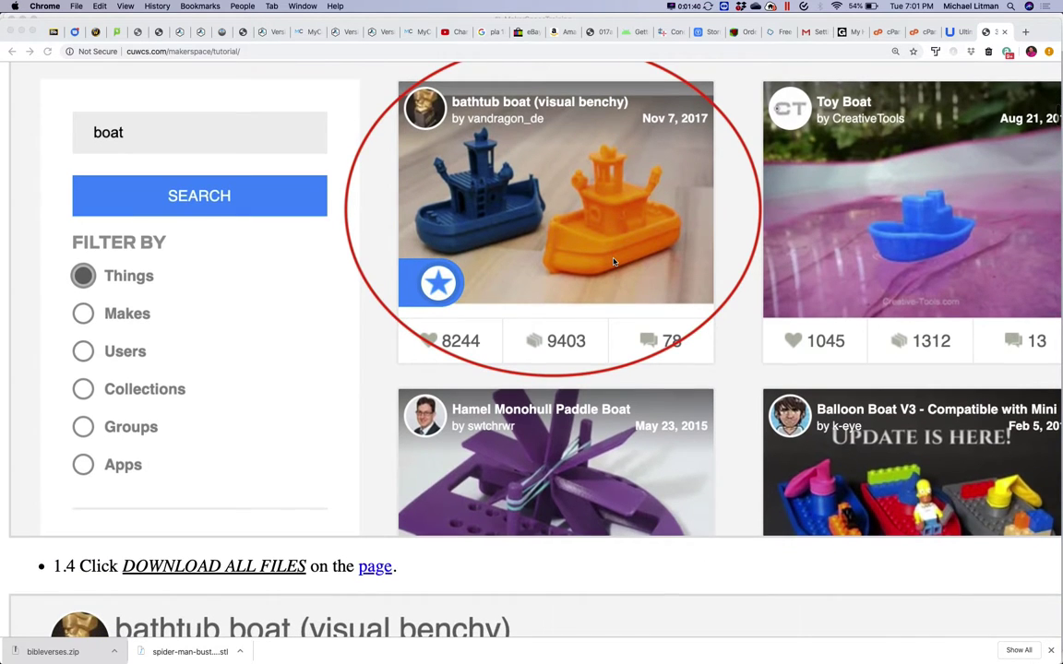
scroll(613, 263, "down", 10)
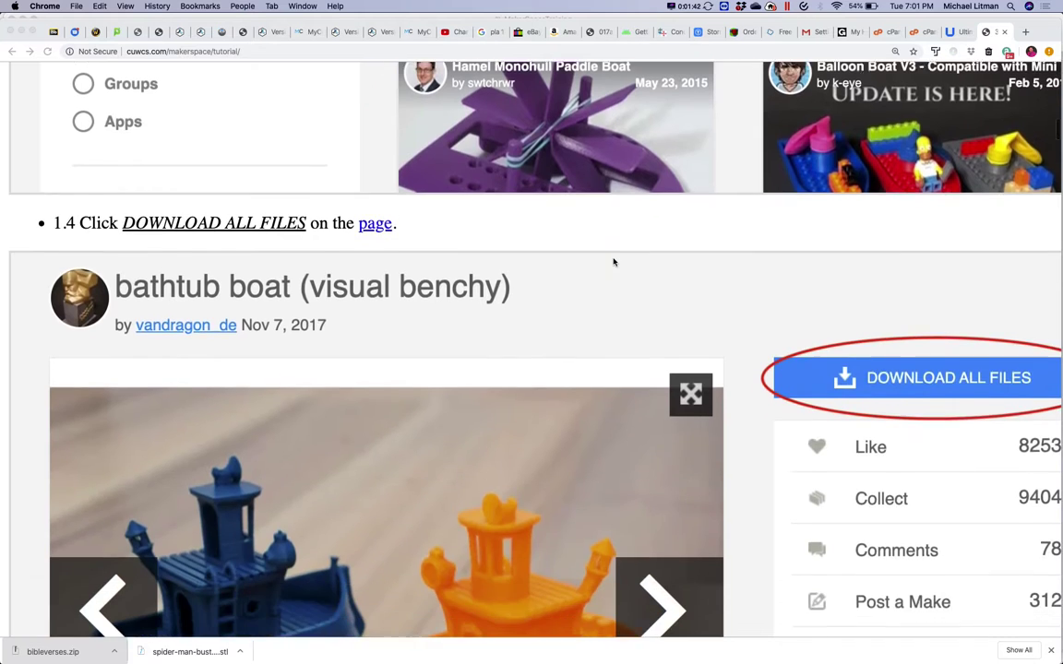
scroll(613, 263, "down", 2)
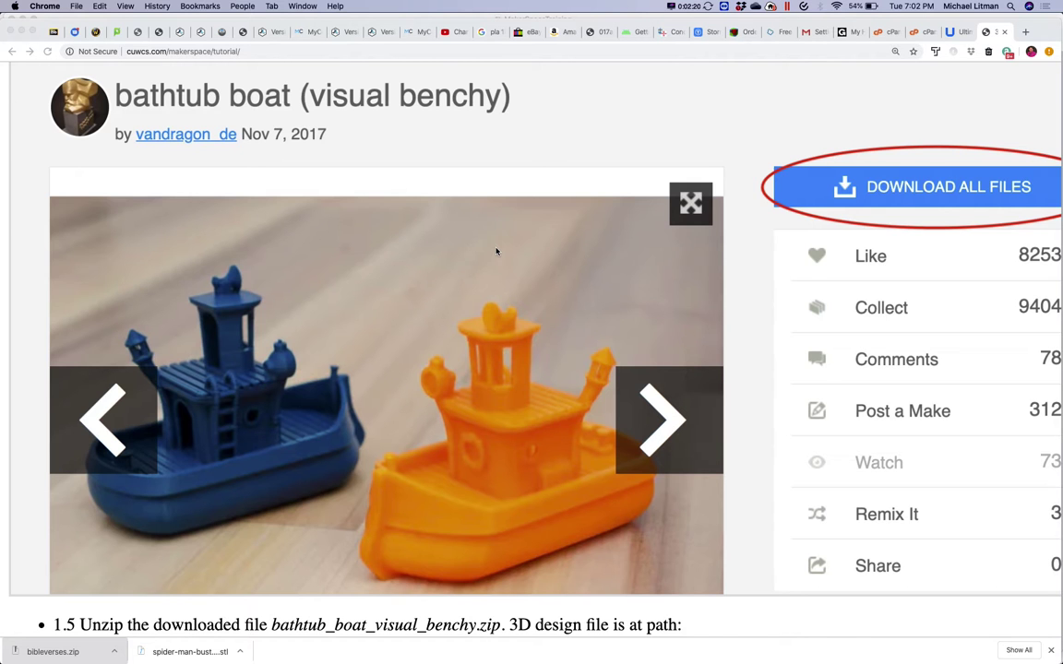
scroll(505, 335, "down", 10)
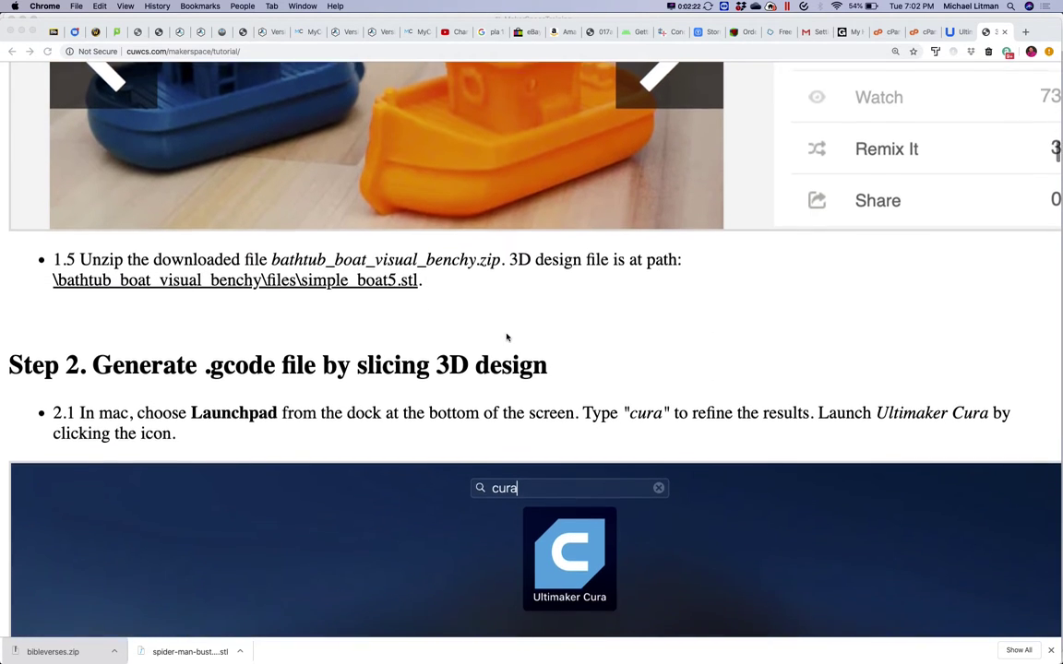
scroll(506, 337, "down", 3)
scroll(506, 337, "up", 2)
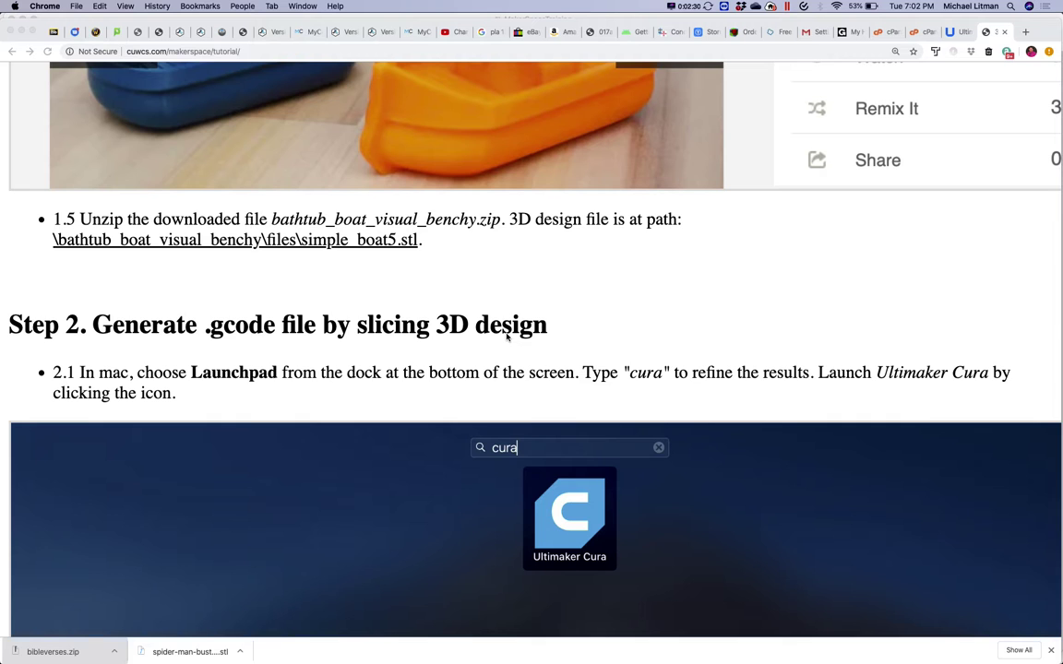
scroll(705, 247, "up", 20)
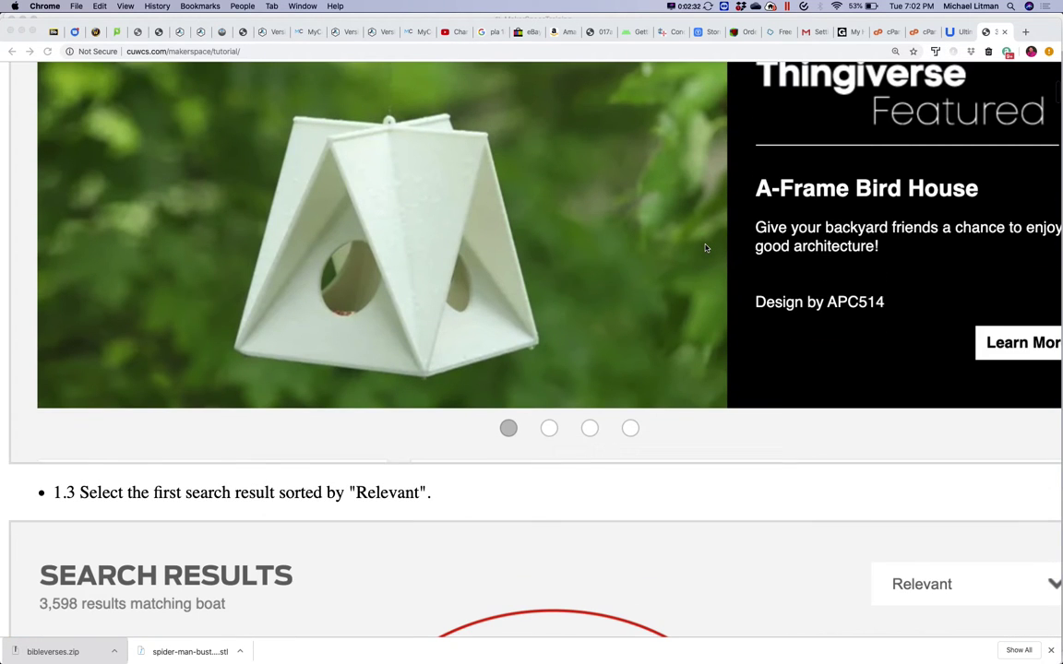
Step: Load thingiverse.com/newest in the browser tab that holds the Ultimaker resellers page
left_click(955, 31)
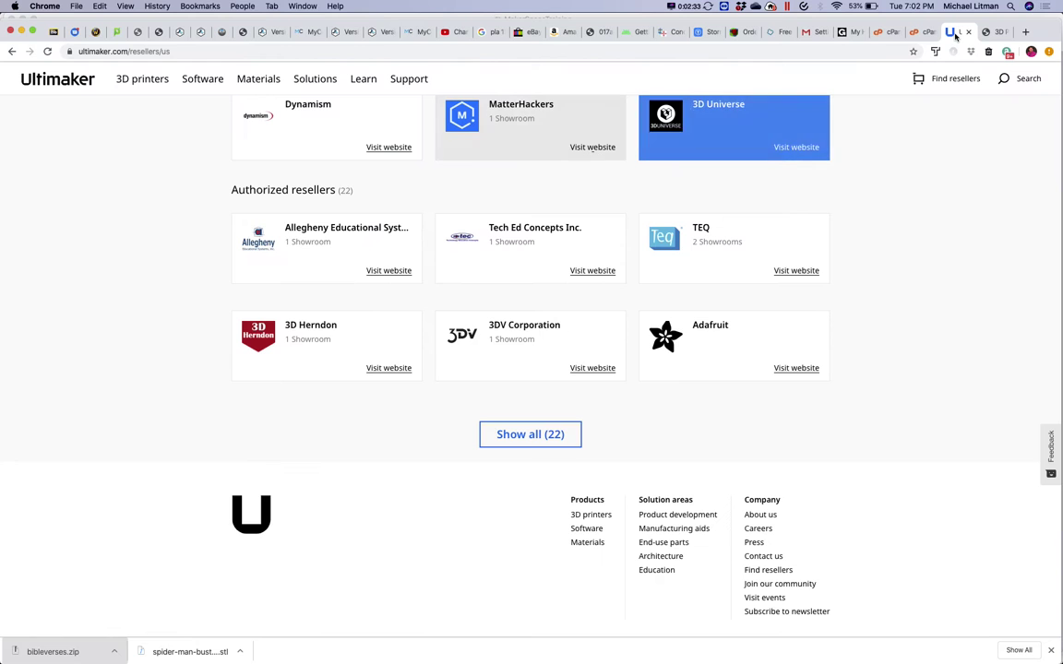
left_click(381, 51)
type("thing")
key("Return")
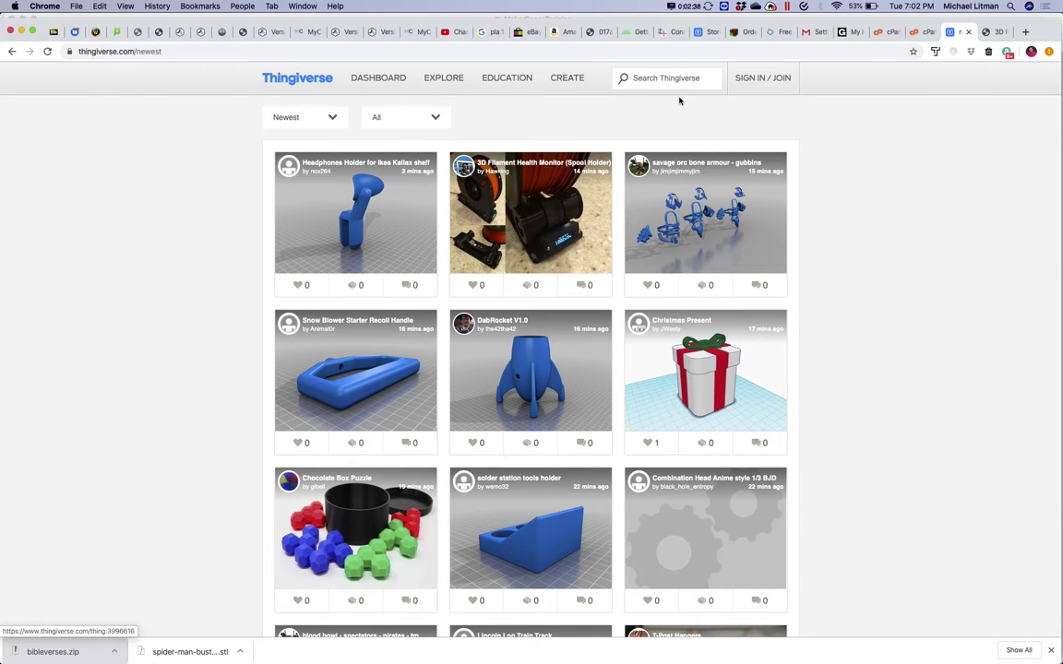
Step: Search Thingiverse for "boat"
left_click(660, 78)
type("boa")
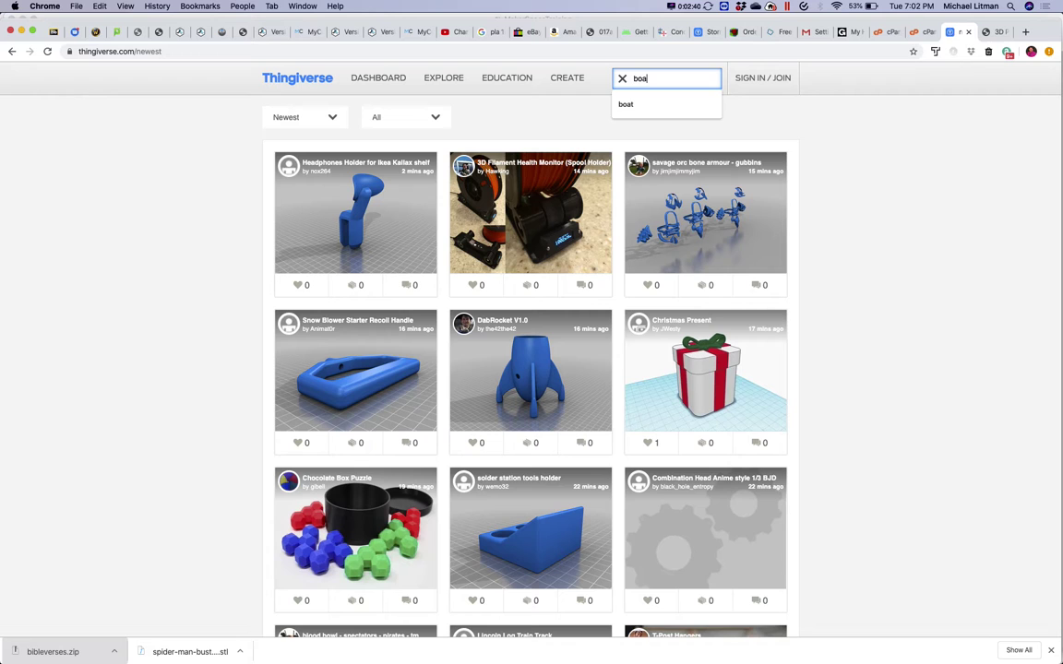
type("t")
key("Return")
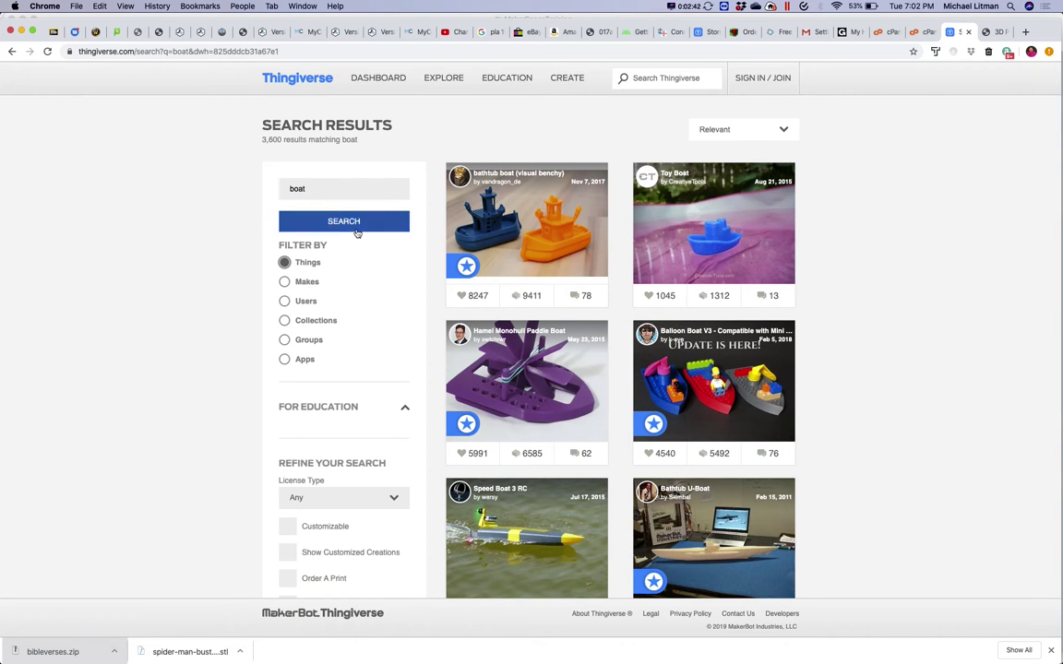
Step: Download all files of the "bathtub boat (visual benchy)" design and save bathtub_boat_visual_benchy as a Zip archive in Downloads
left_click(451, 208)
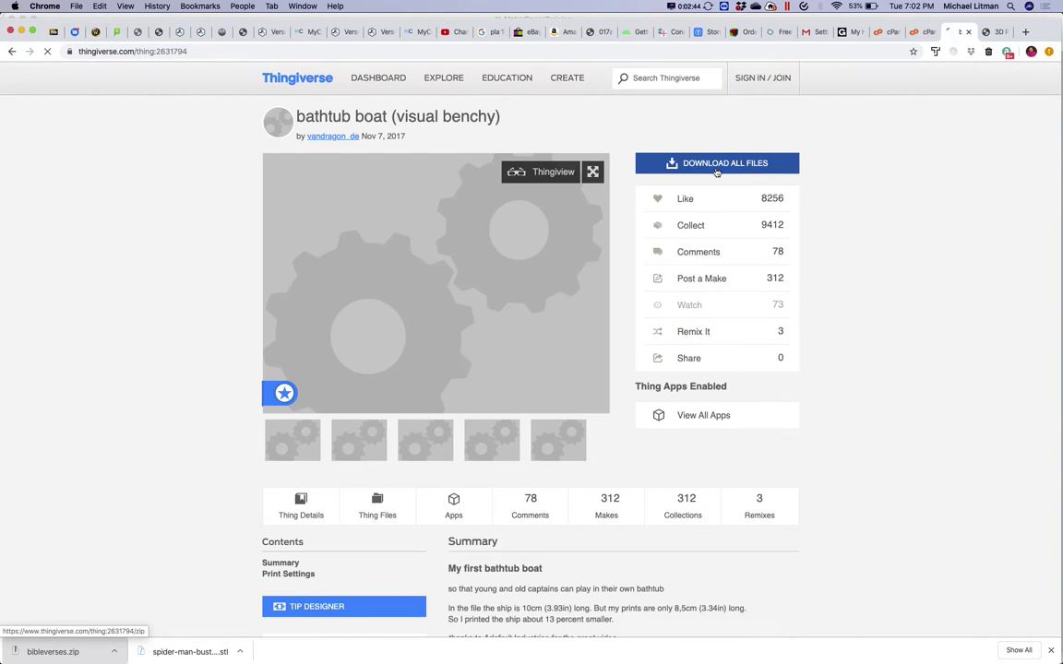
left_click(716, 164)
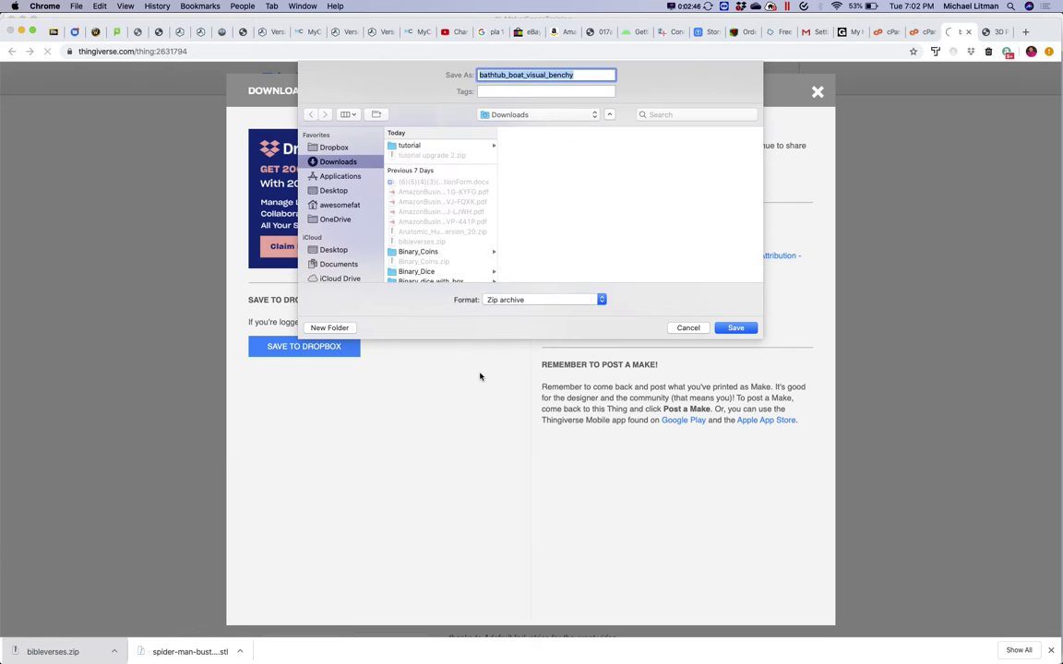
left_click(729, 328)
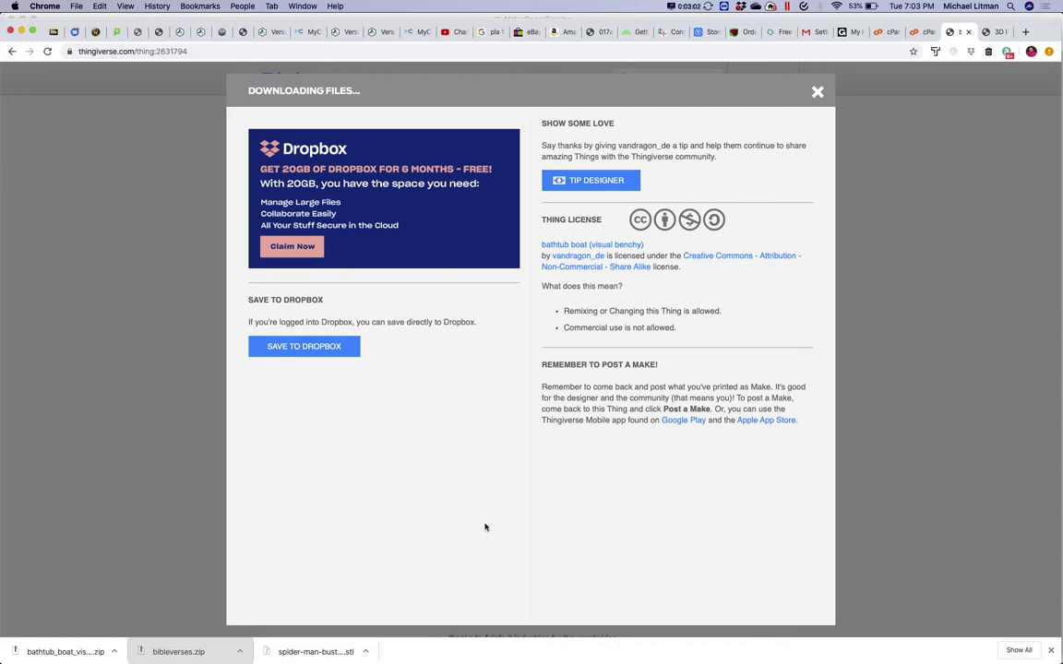
Step: Switch to Finder and unzip bathtub_boat_visual_benchy.zip in the Downloads folder
mouse_move(41, 646)
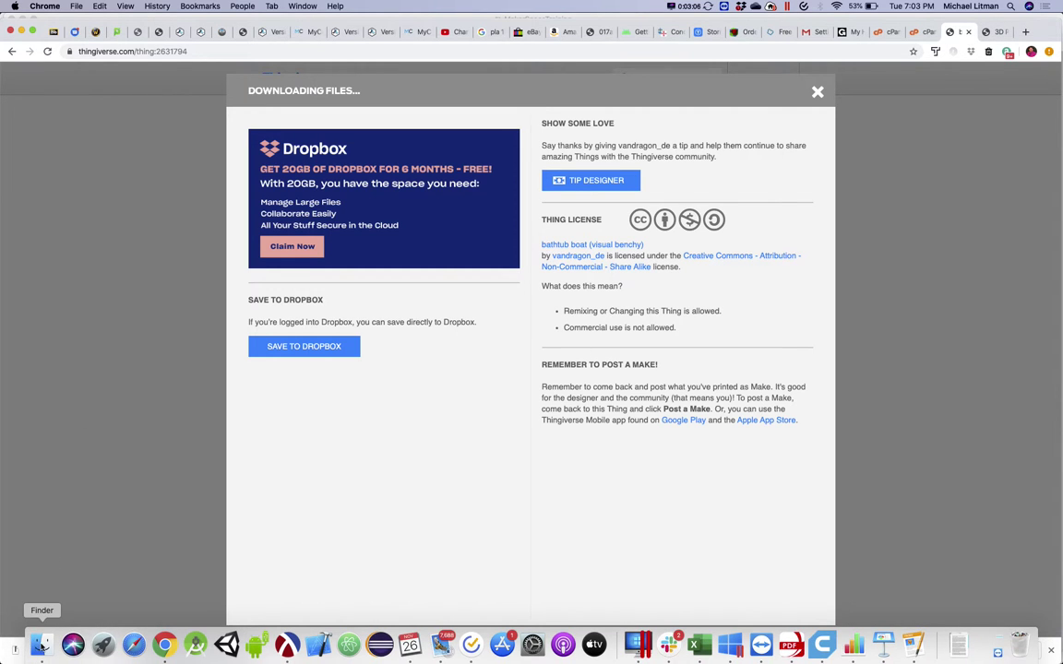
left_click(41, 647)
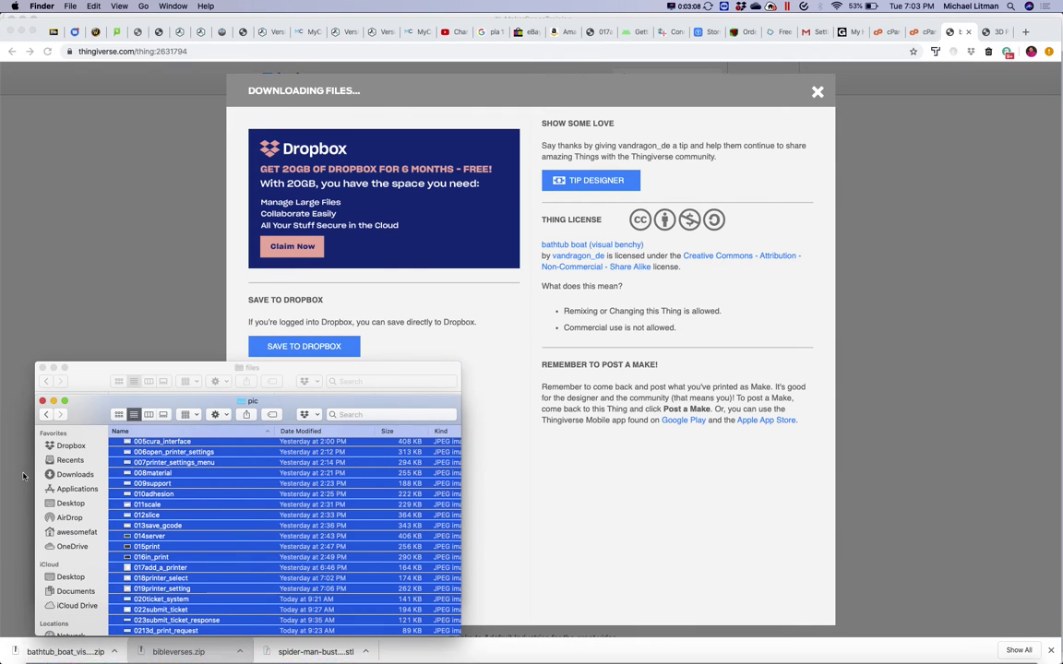
left_click(63, 475)
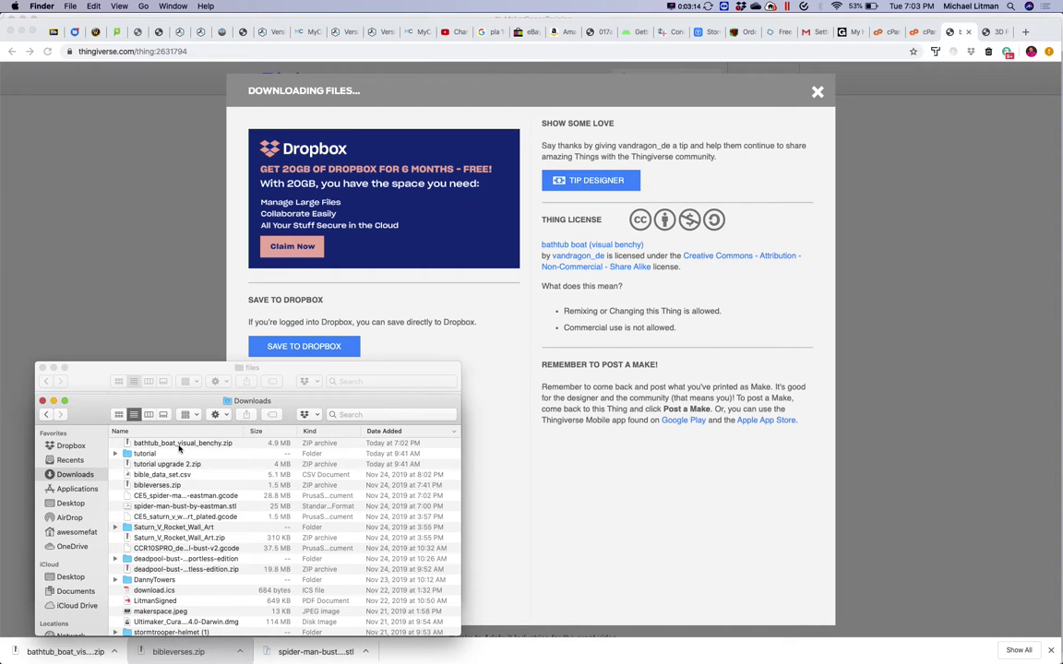
double_click(180, 445)
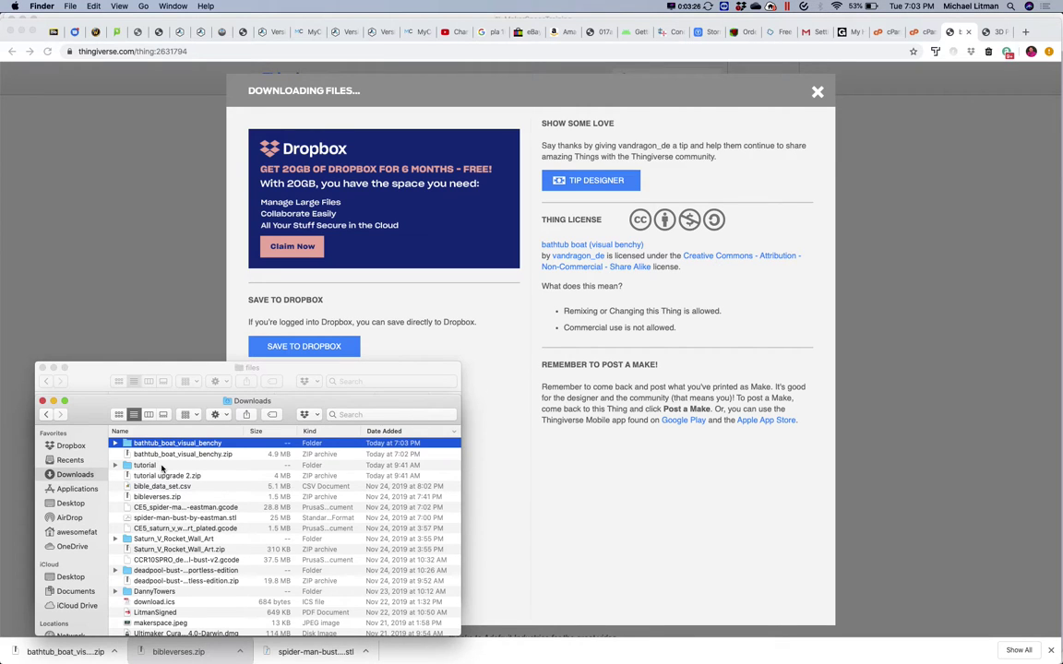
Step: Consult Step 2 of the tutorial in Chrome and launch Ultimaker Cura by searching the Mac for "cura"
left_click(1004, 28)
scroll(680, 276, "down", 1)
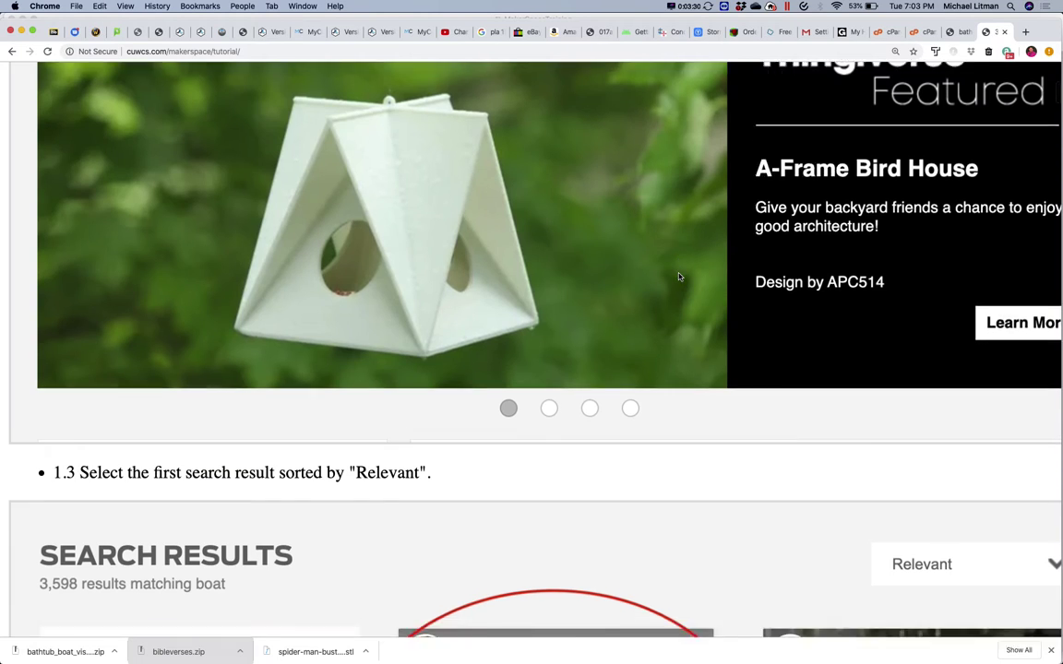
scroll(679, 276, "down", 20)
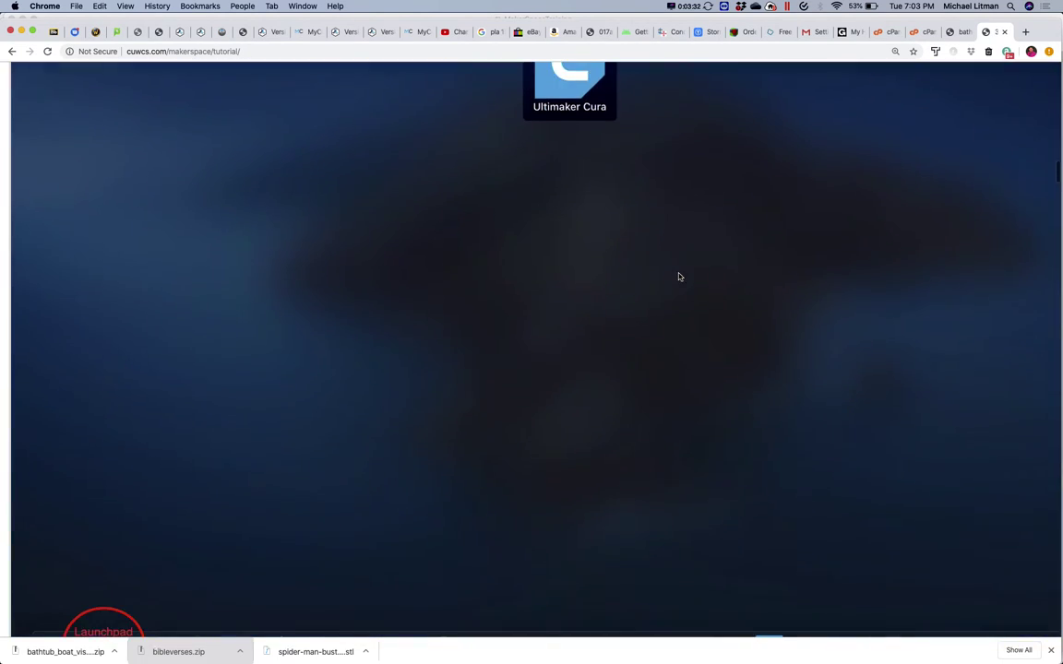
scroll(680, 277, "up", 5)
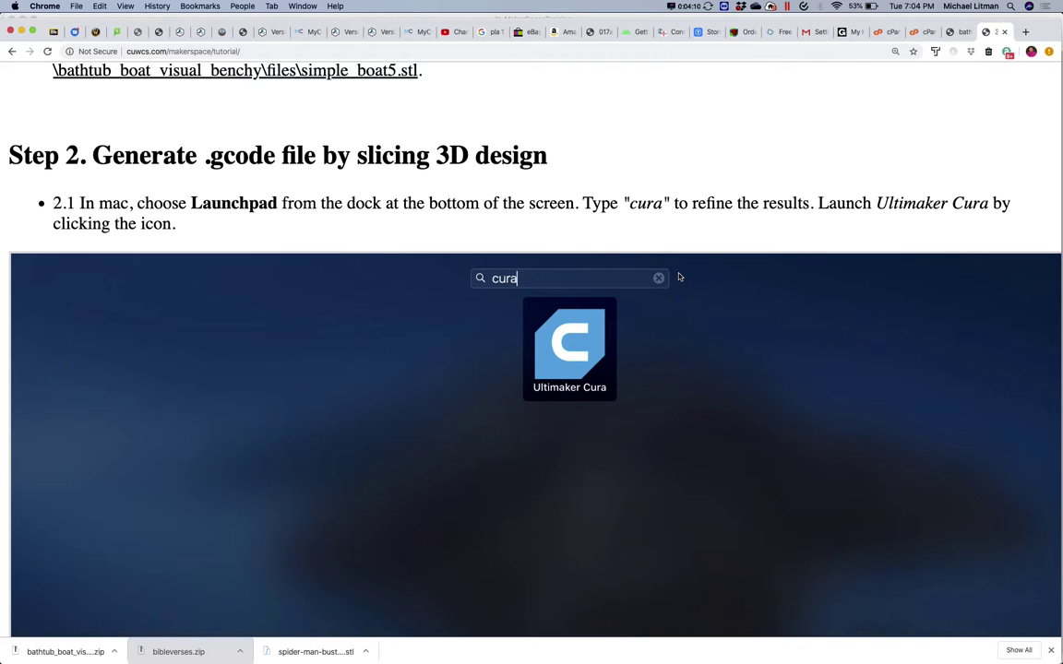
key("super+space")
type("cura")
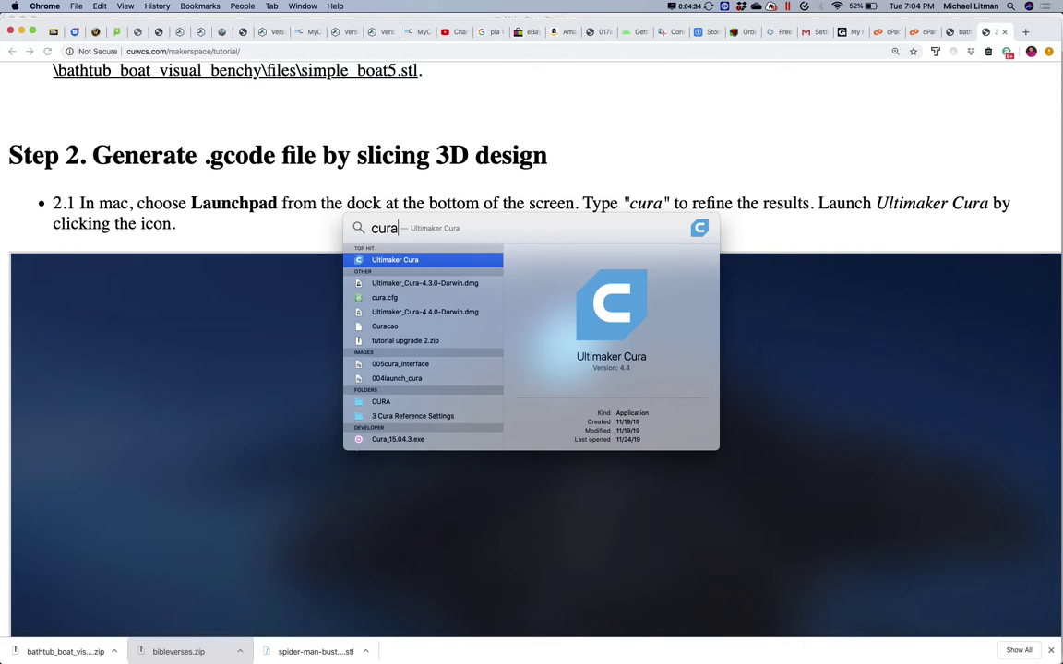
key("Return")
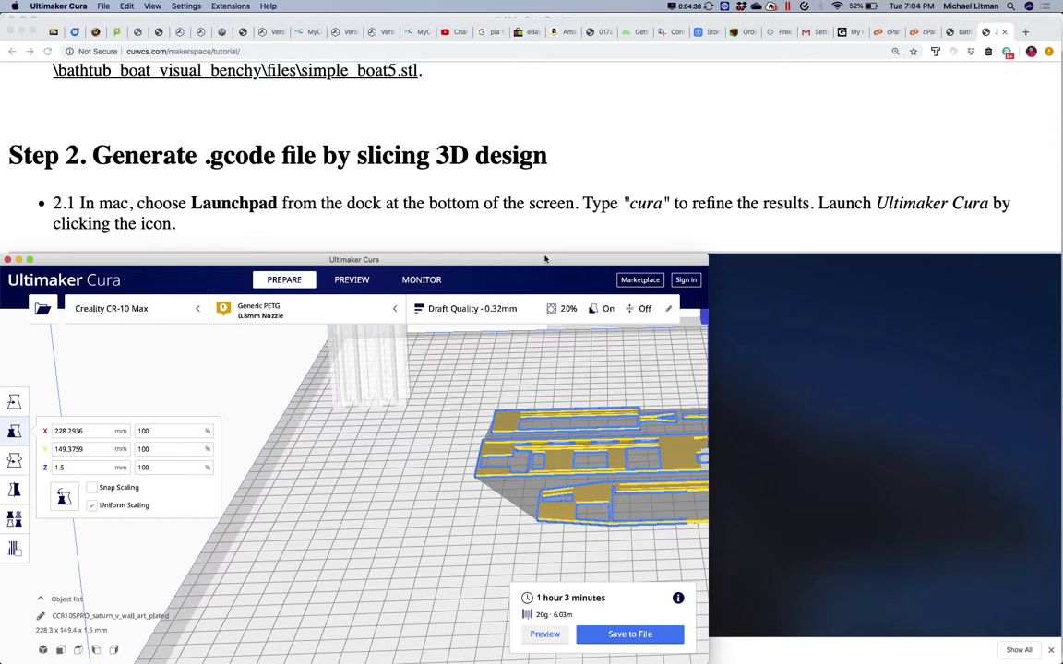
Step: Check the tutorial's section on adding a non-networked printer in Chrome, and return to Ultimaker Cura, enlarging its window to fill the screen
left_click(740, 170)
scroll(740, 171, "down", 15)
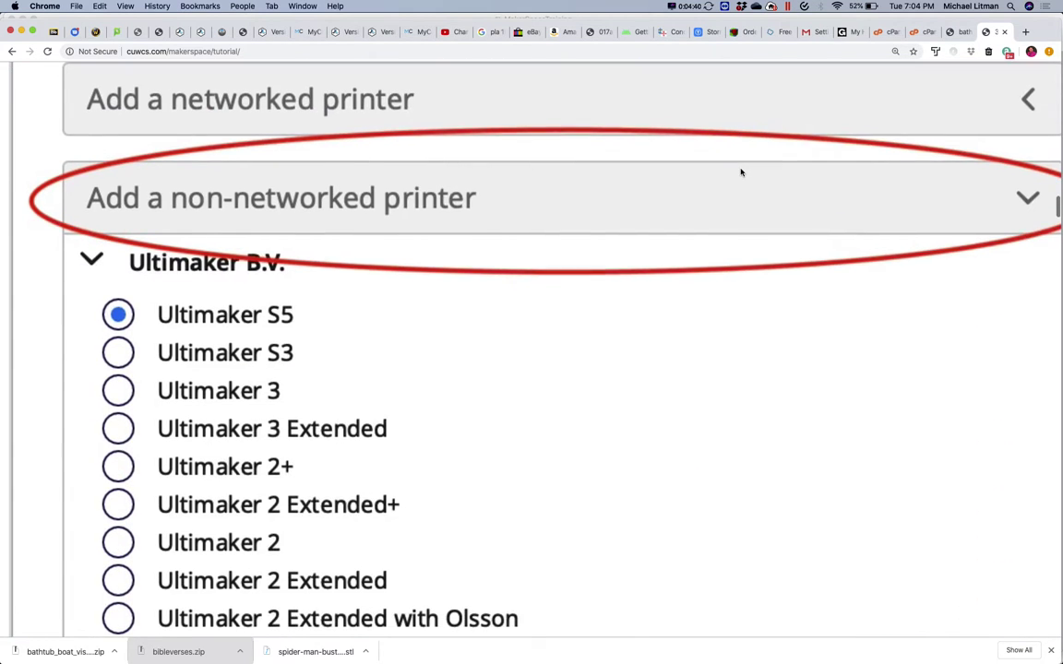
scroll(740, 171, "down", 2)
scroll(740, 170, "up", 2)
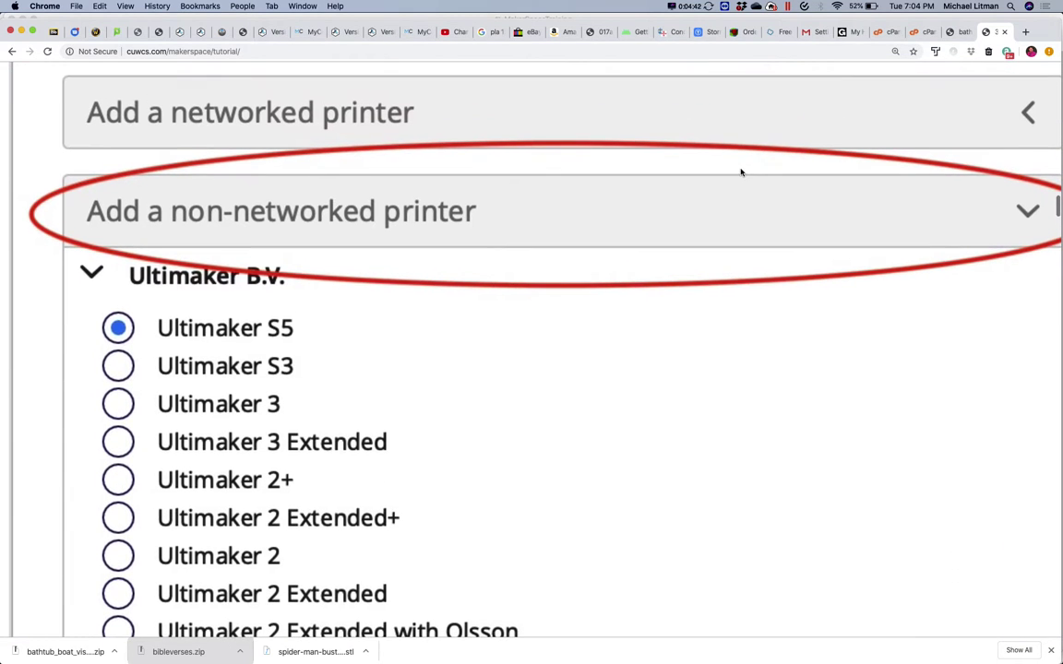
key("super+Tab")
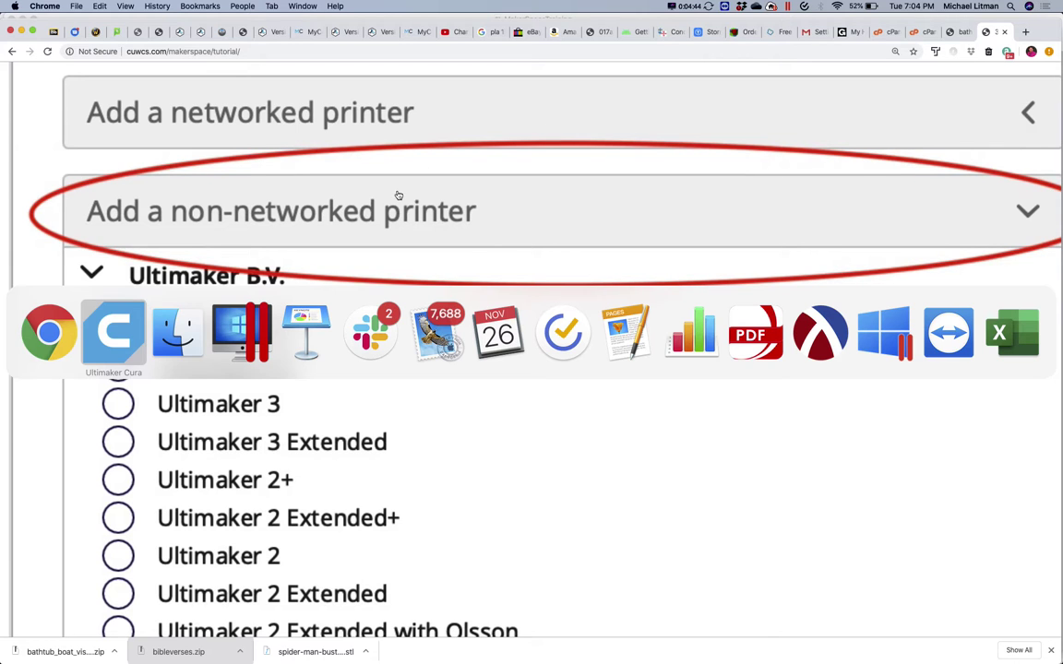
left_click(141, 314)
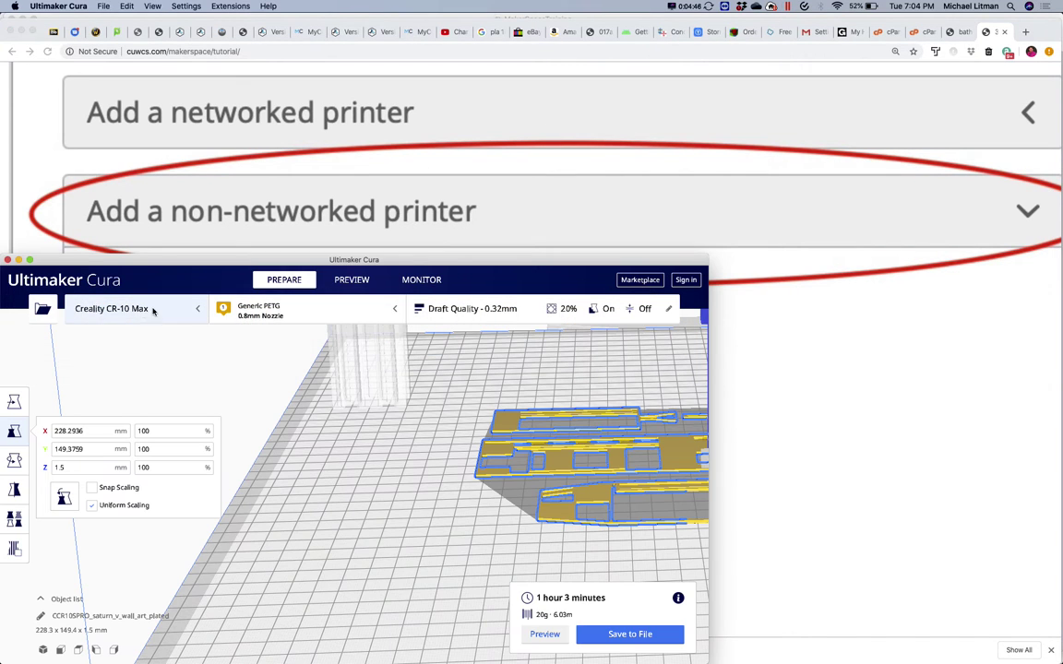
left_click_drag(277, 254, 277, 27)
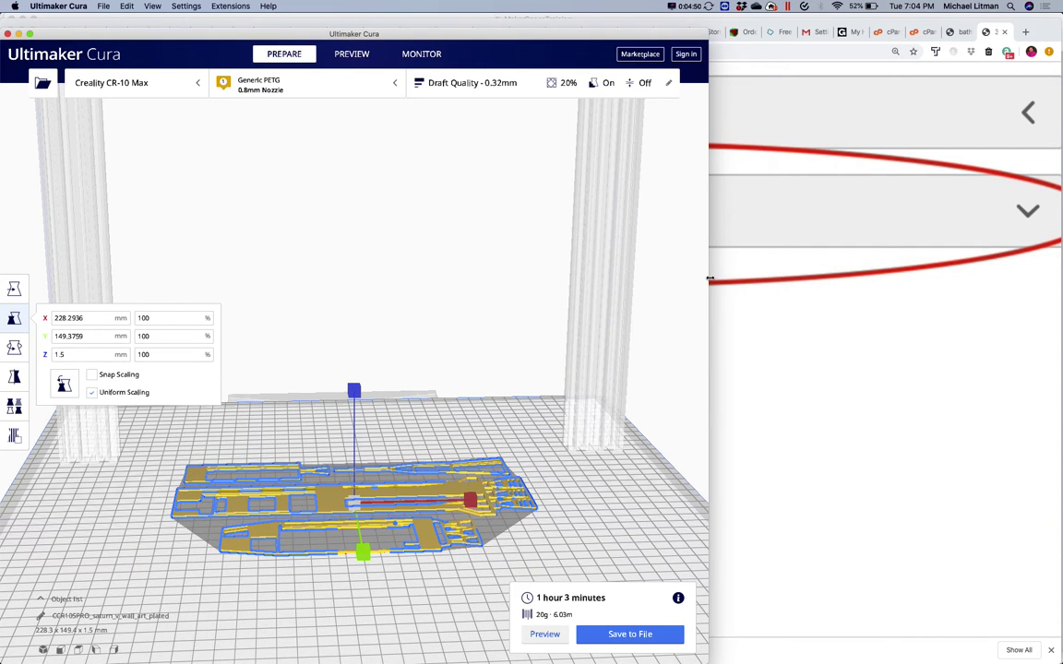
left_click_drag(708, 279, 1060, 278)
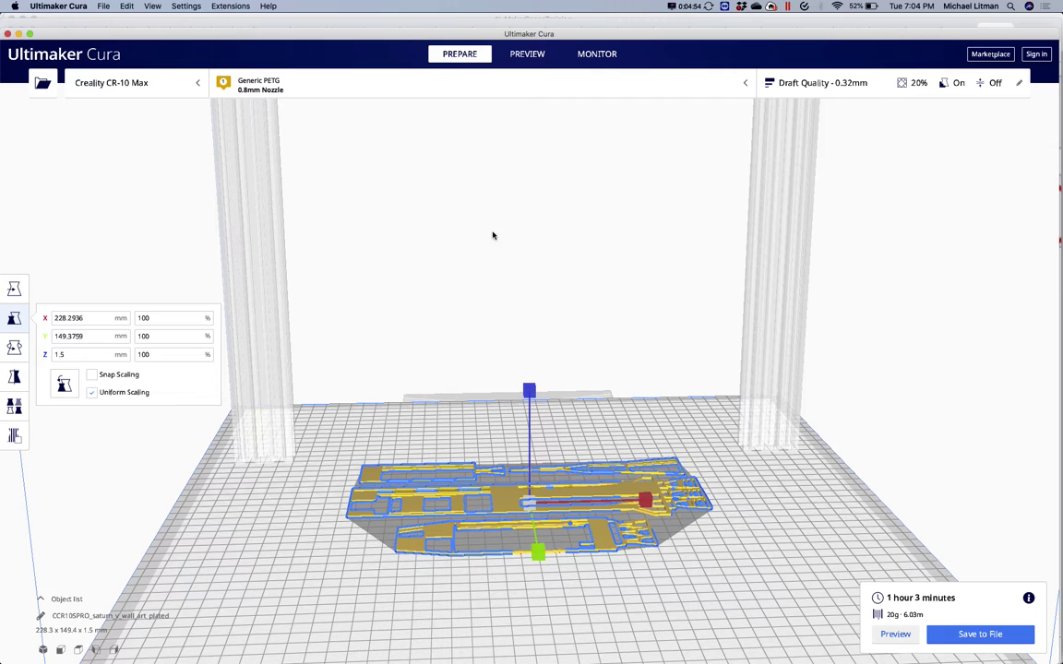
Step: Start adding a printer and expand the list of non-networked printers
left_click(120, 84)
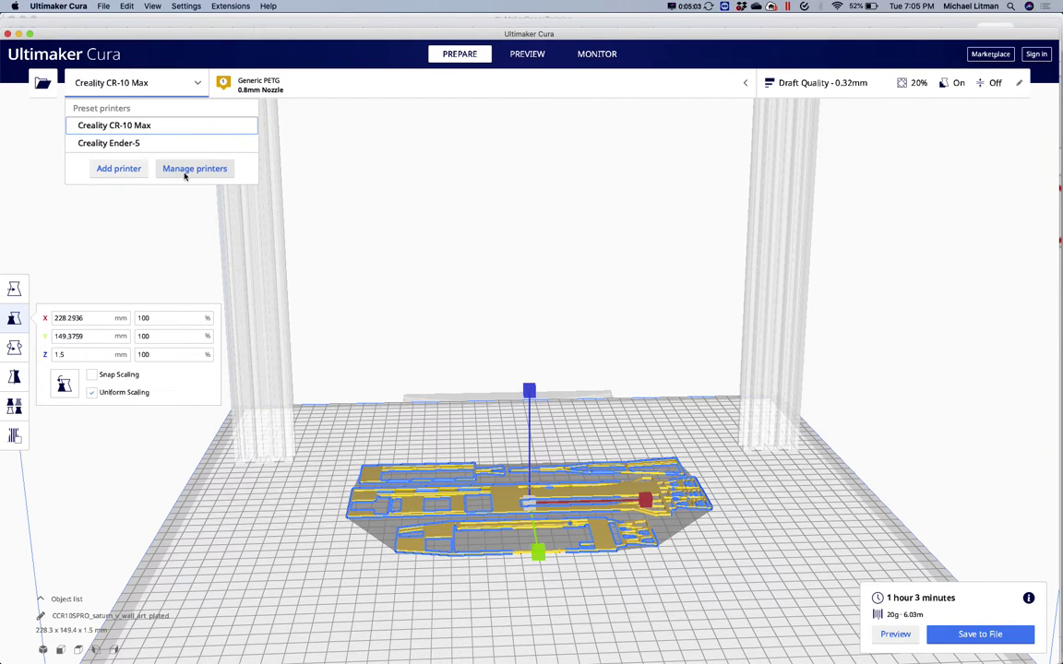
left_click(131, 170)
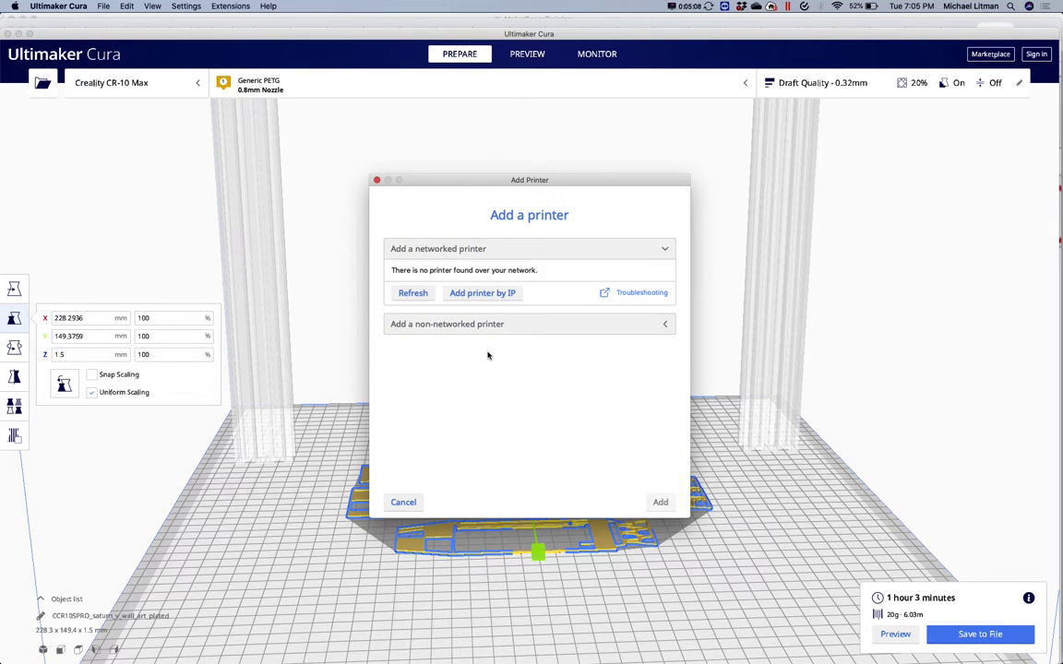
left_click(448, 325)
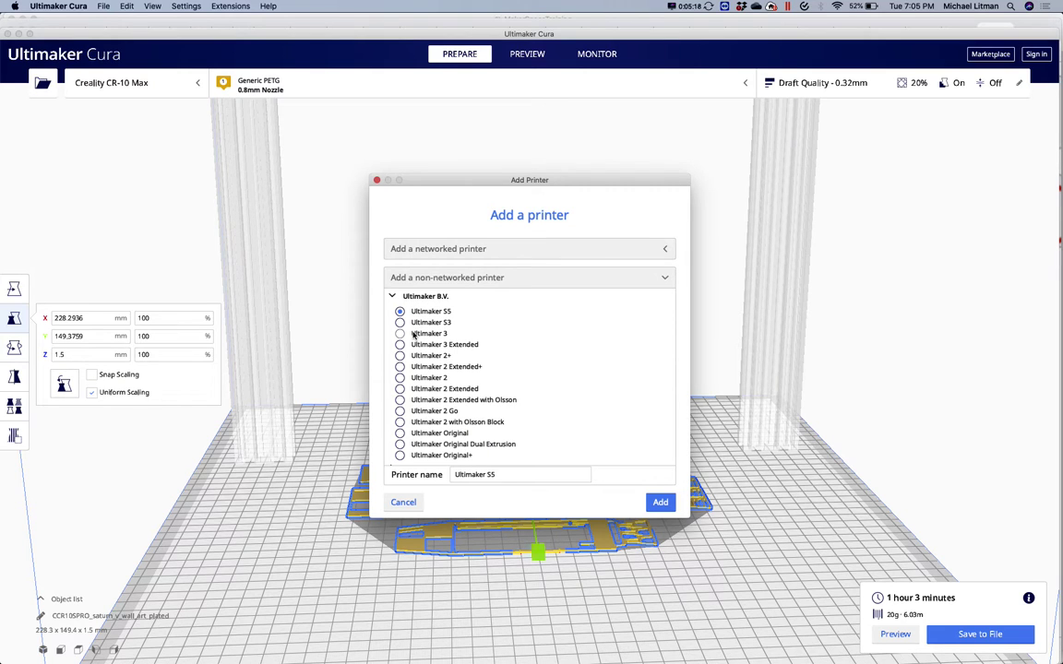
Step: Choose Creality Ender-5 from the Creality3D group of non-networked printers
scroll(420, 369, "down", 5)
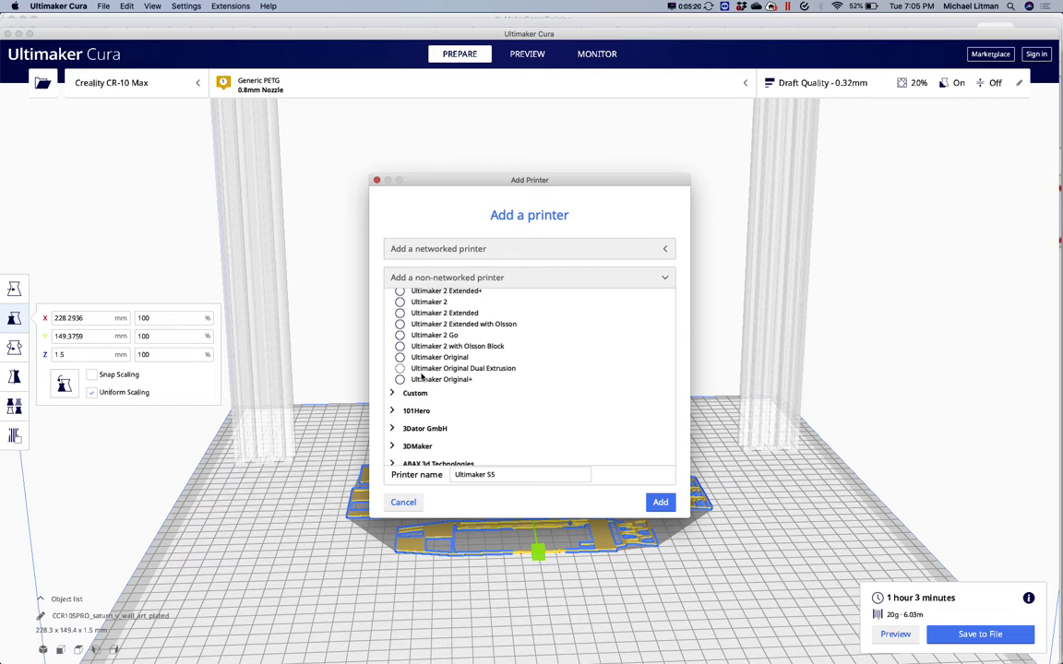
scroll(421, 375, "down", 7)
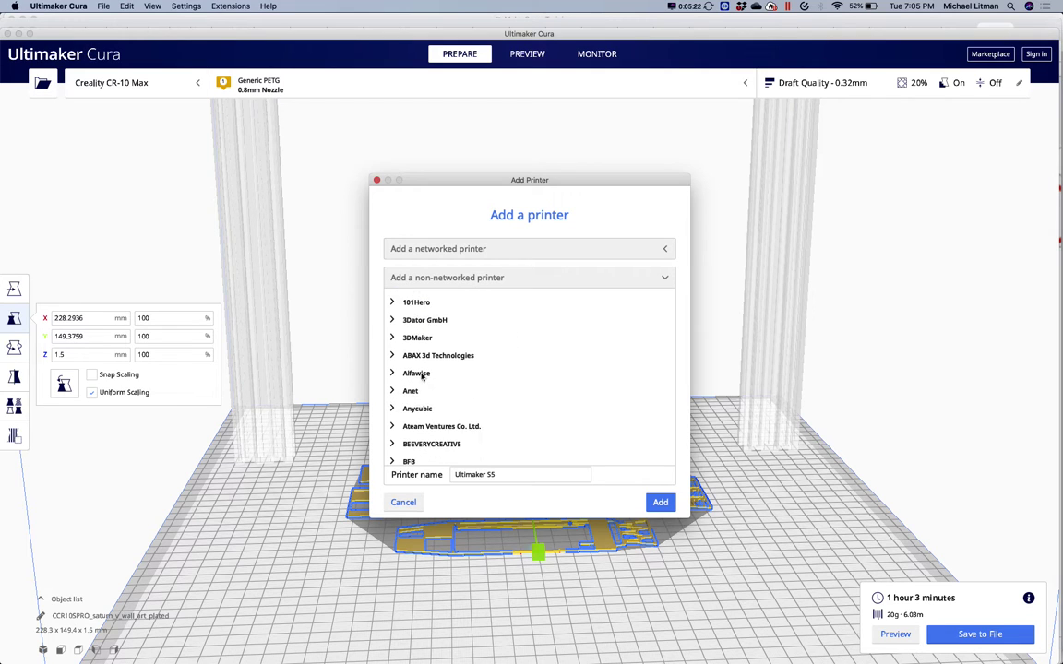
scroll(421, 375, "down", 1)
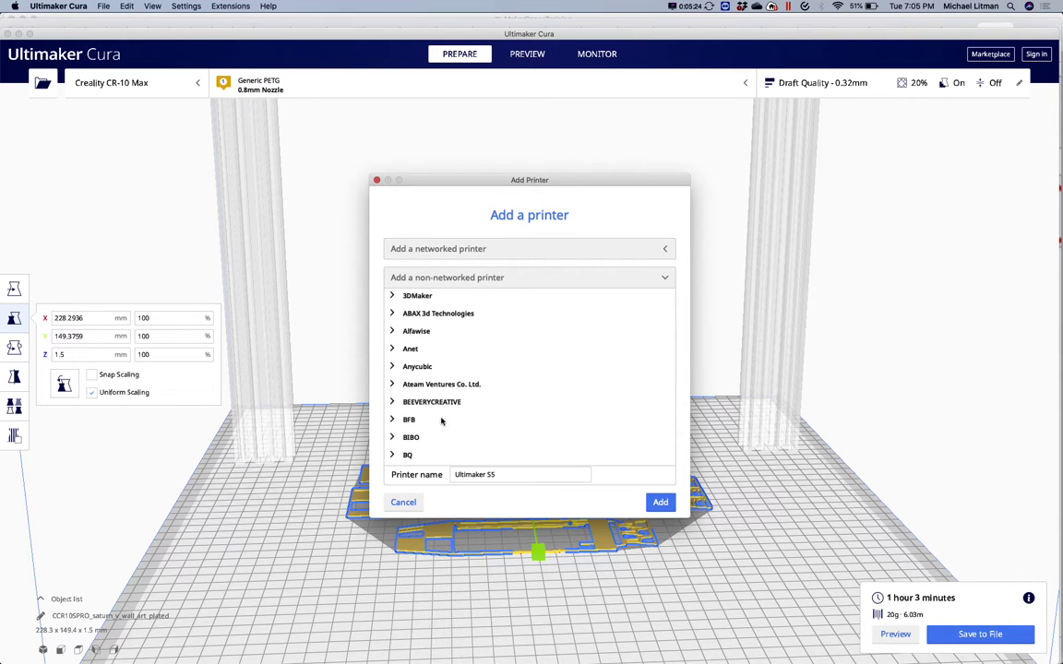
scroll(452, 435, "down", 3)
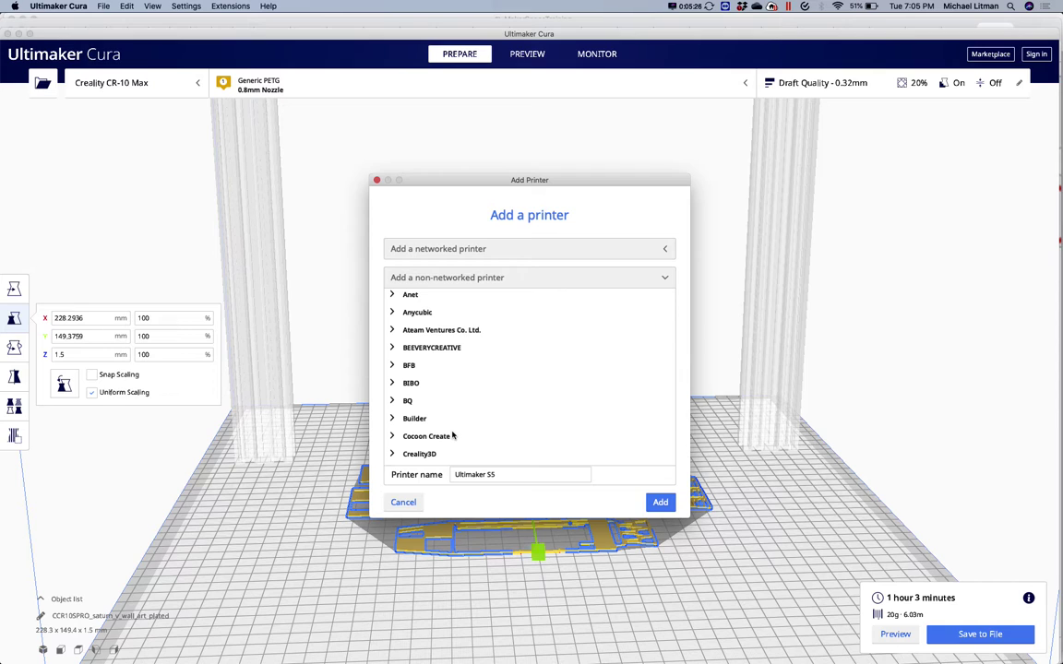
scroll(452, 435, "down", 12)
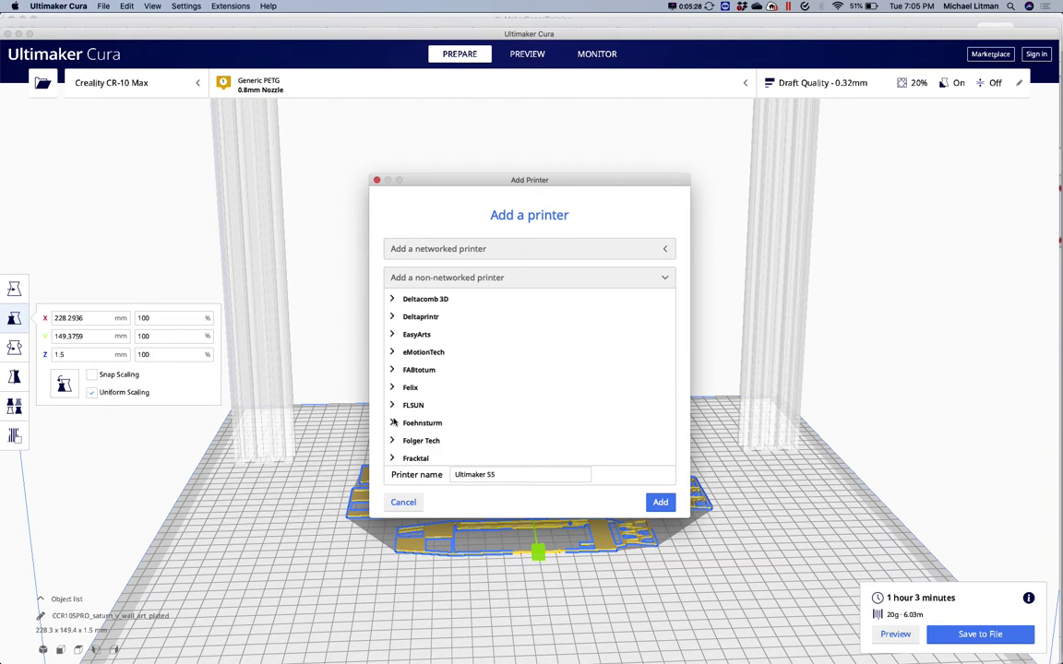
scroll(394, 422, "up", 1)
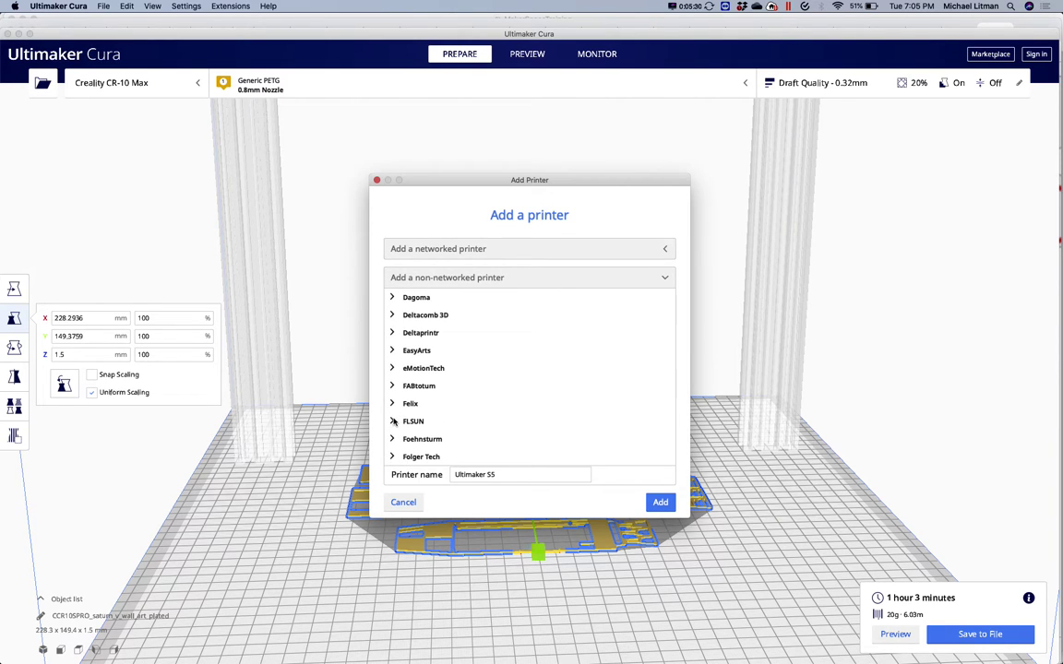
scroll(394, 421, "up", 7)
scroll(430, 390, "up", 6)
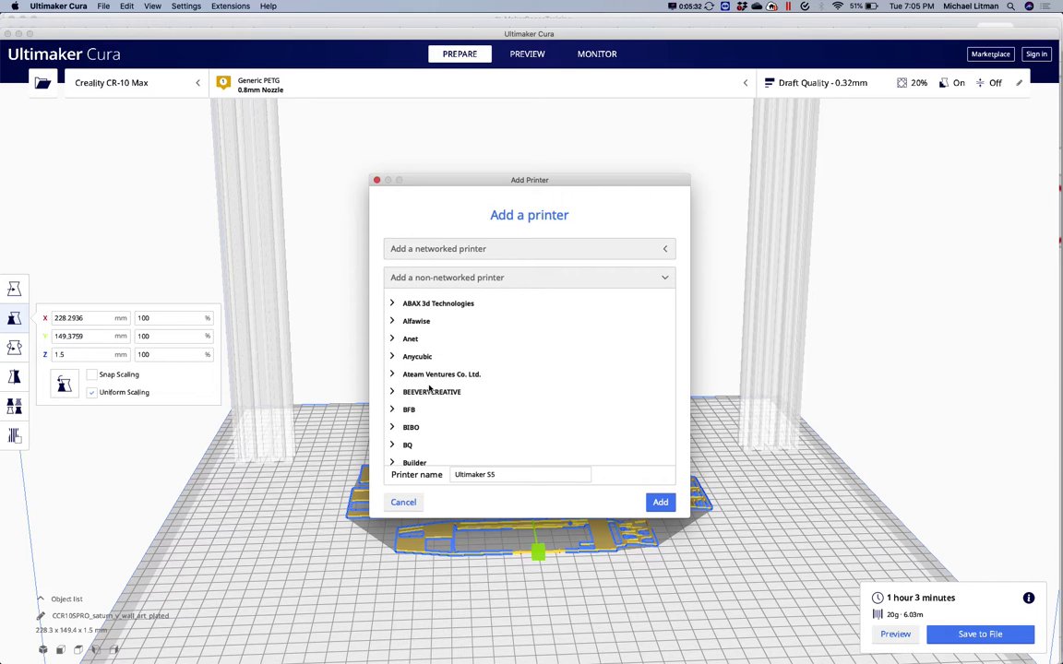
scroll(416, 434, "down", 2)
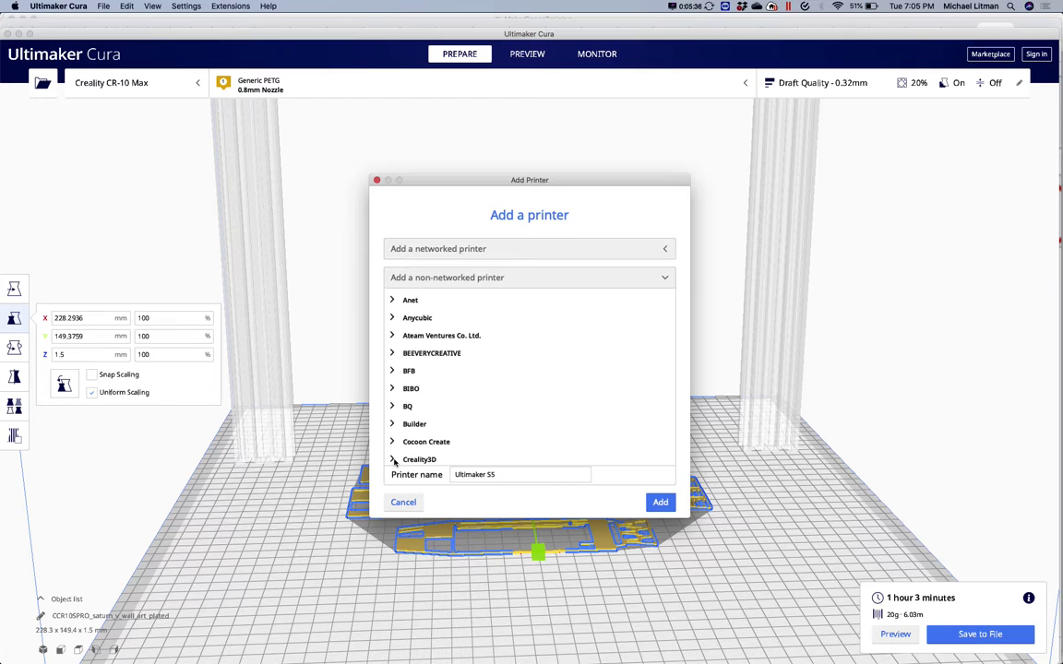
left_click(394, 460)
scroll(464, 436, "down", 4)
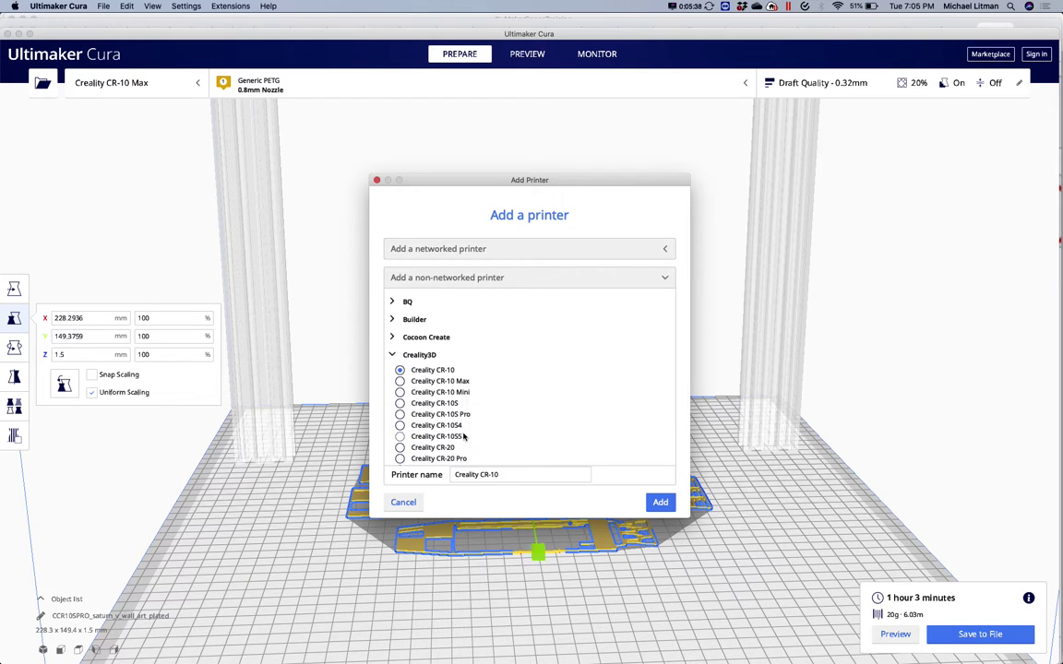
scroll(446, 424, "down", 1)
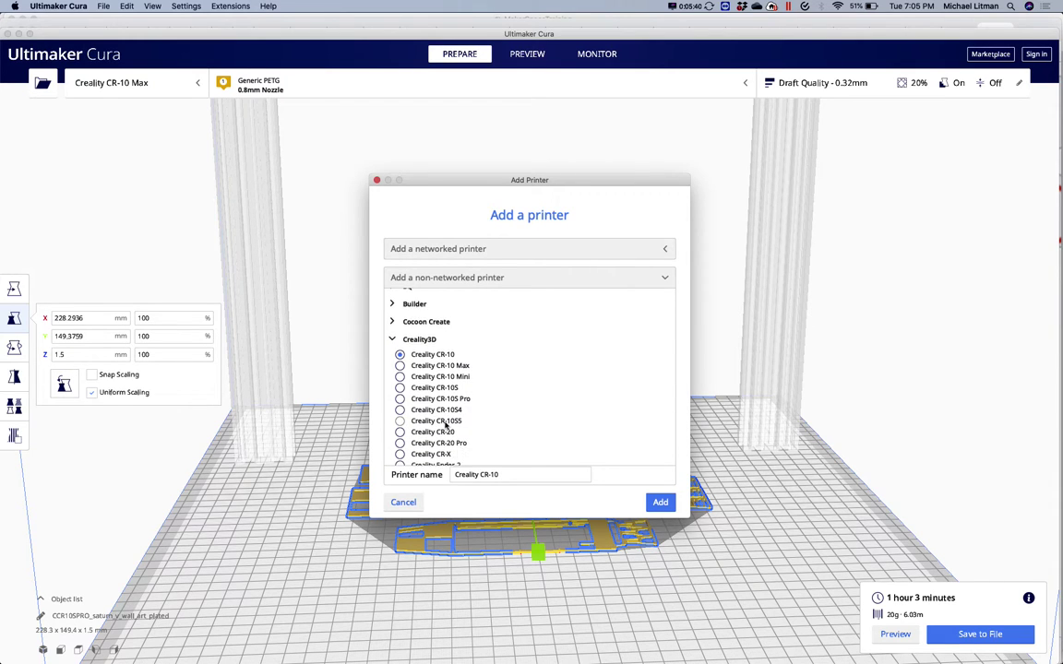
scroll(446, 425, "down", 4)
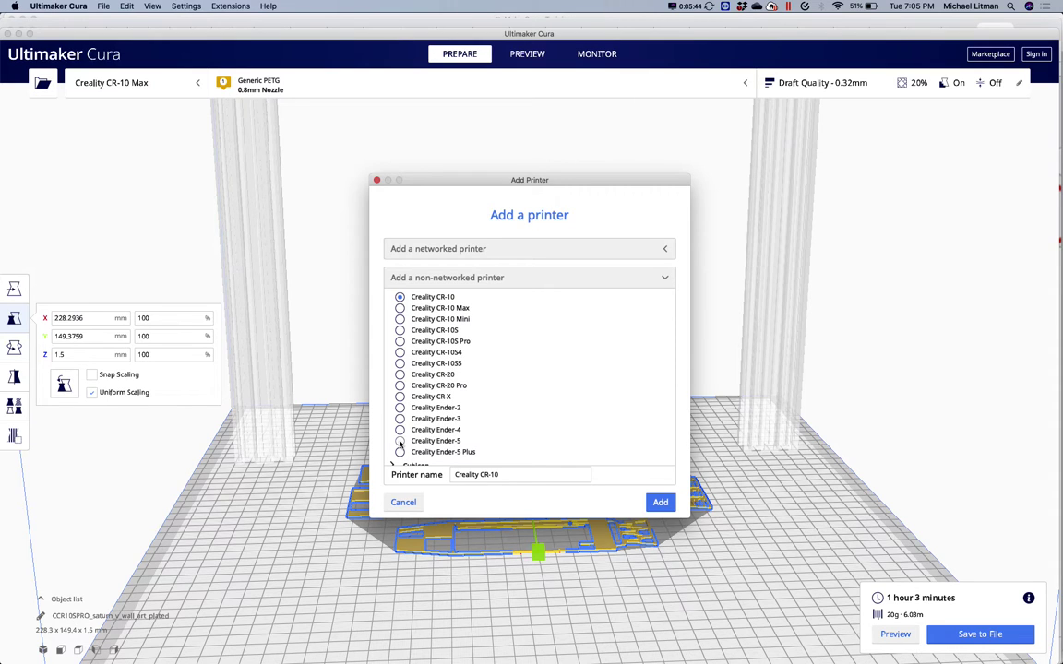
left_click(399, 441)
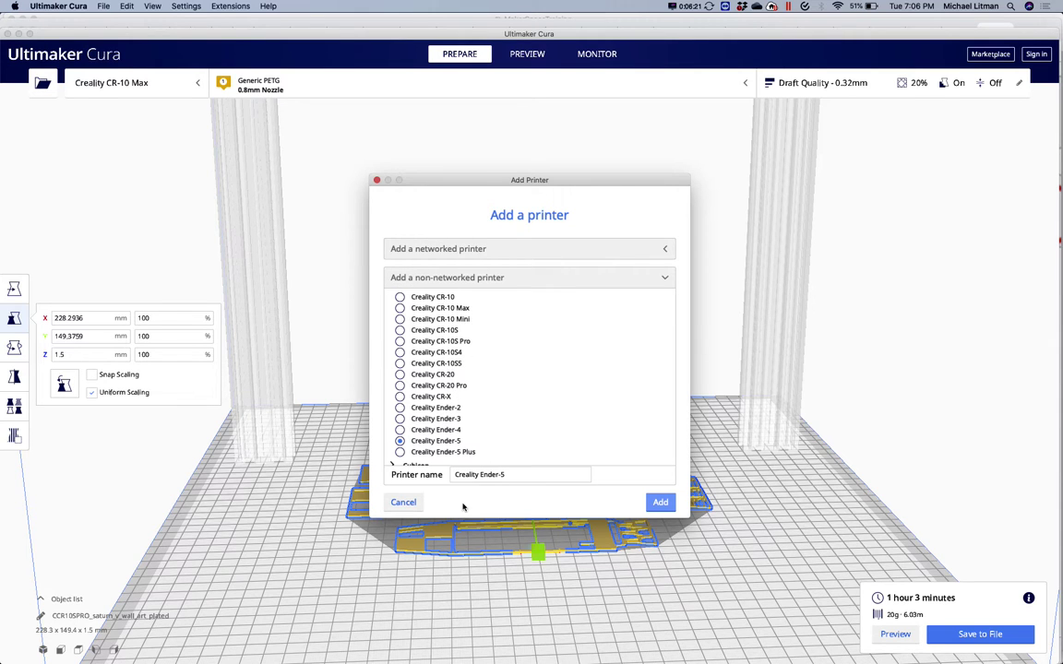
Step: Check the tutorial's add-printer section in Chrome and add the chosen Creality Ender-5 in the Add Printer dialog
key("super+Tab")
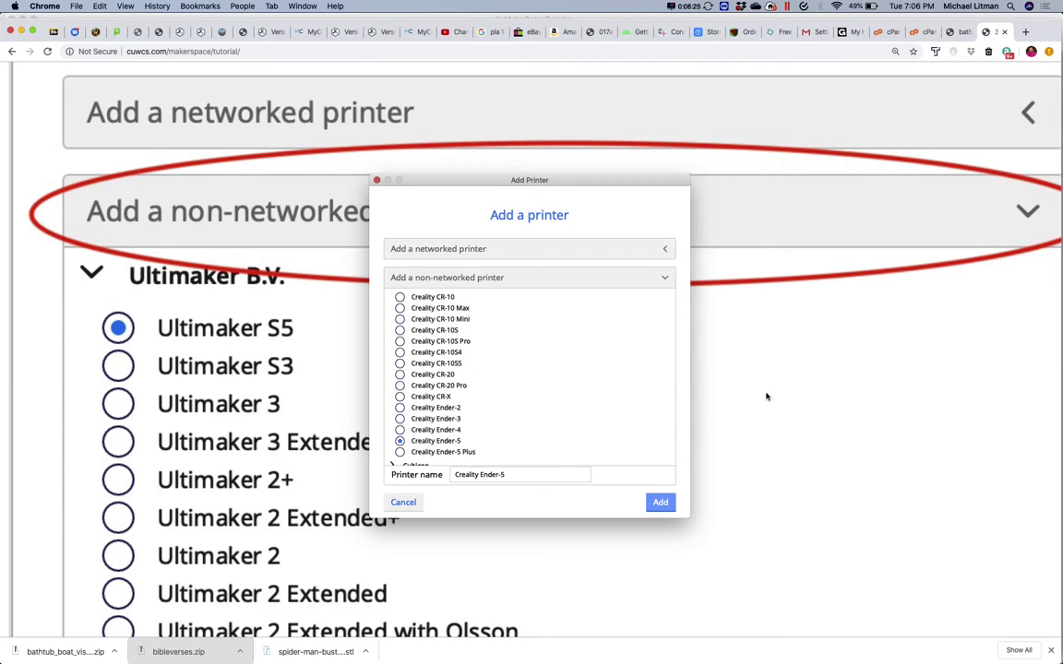
scroll(785, 393, "down", 5)
scroll(784, 393, "down", 3)
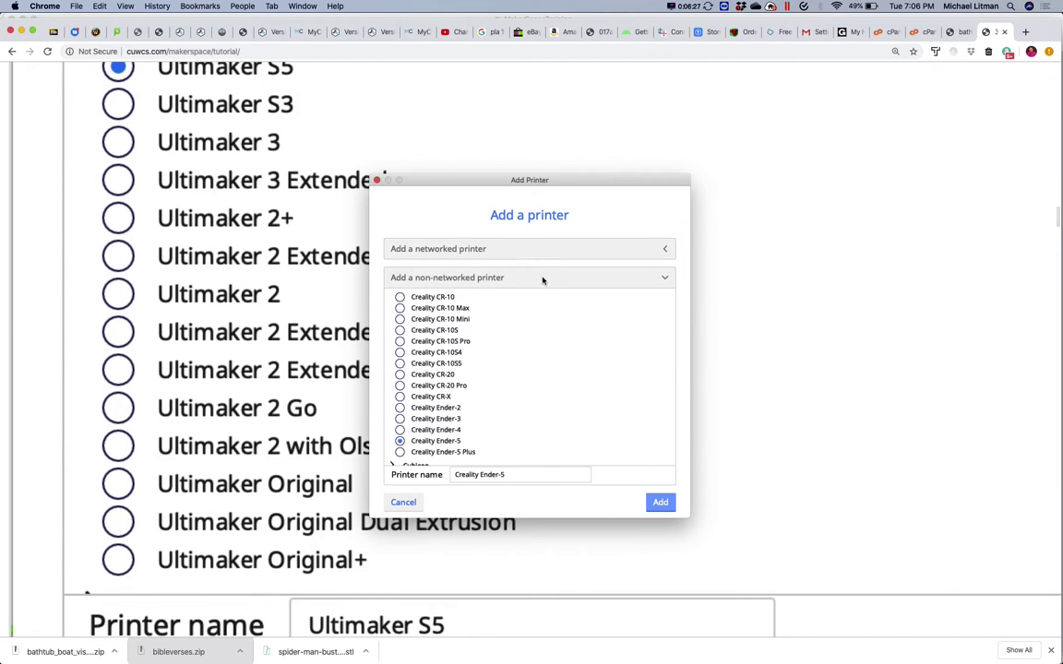
key("Return")
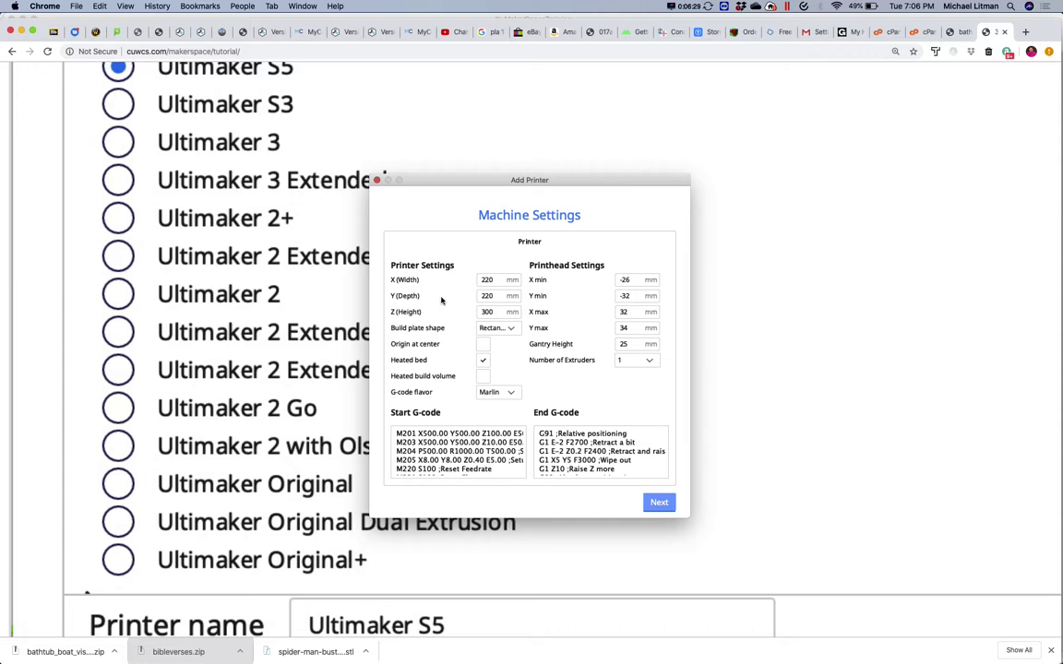
Step: Read the tutorial in Chrome from step 2.3 through the Machine Settings section, examining the printer's width, depth and height
scroll(320, 322, "down", 1)
scroll(320, 322, "down", 2)
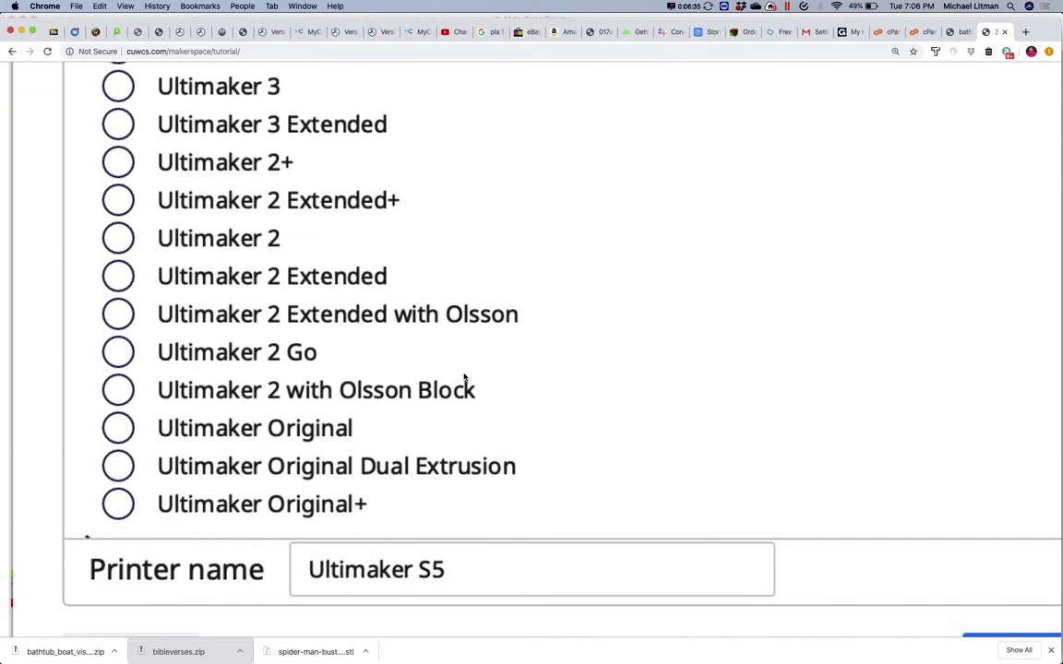
scroll(524, 332, "down", 10)
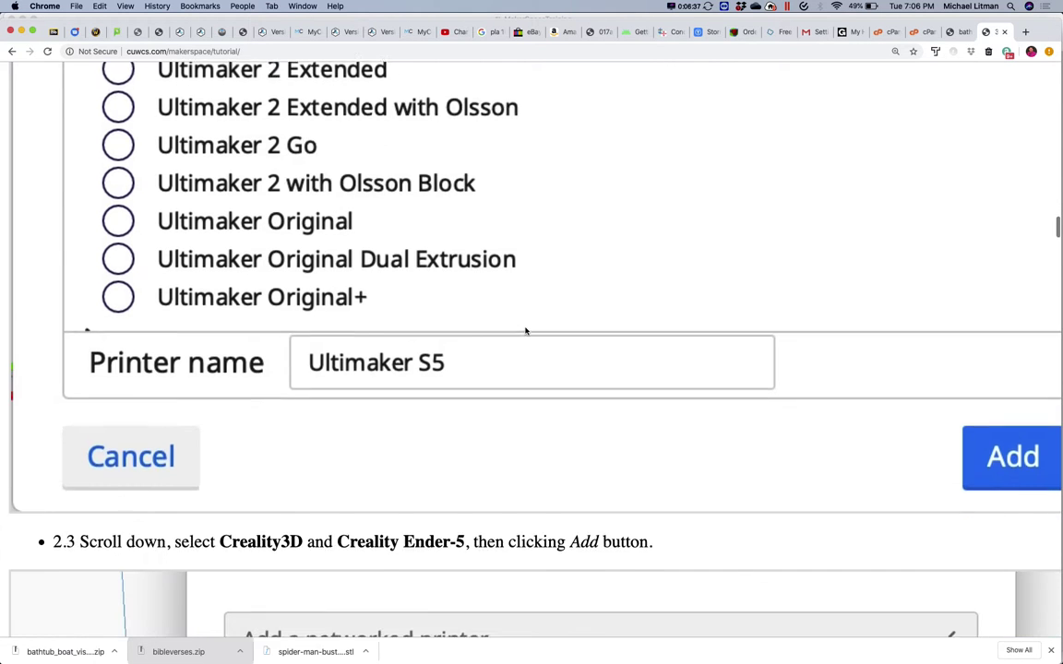
scroll(525, 331, "down", 15)
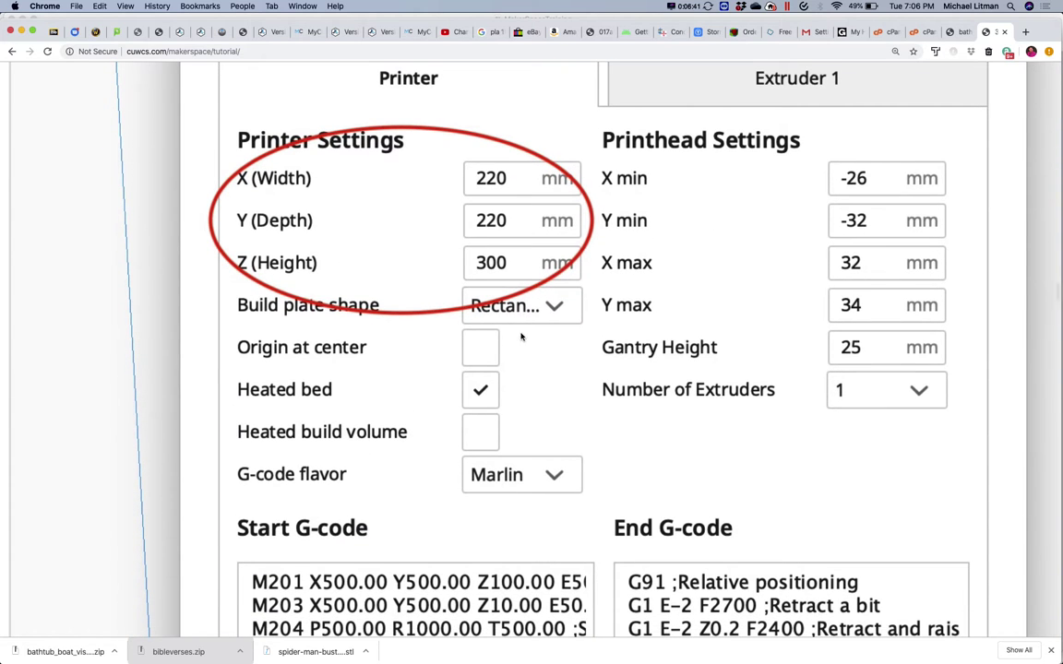
scroll(524, 328, "up", 1)
scroll(523, 326, "up", 3)
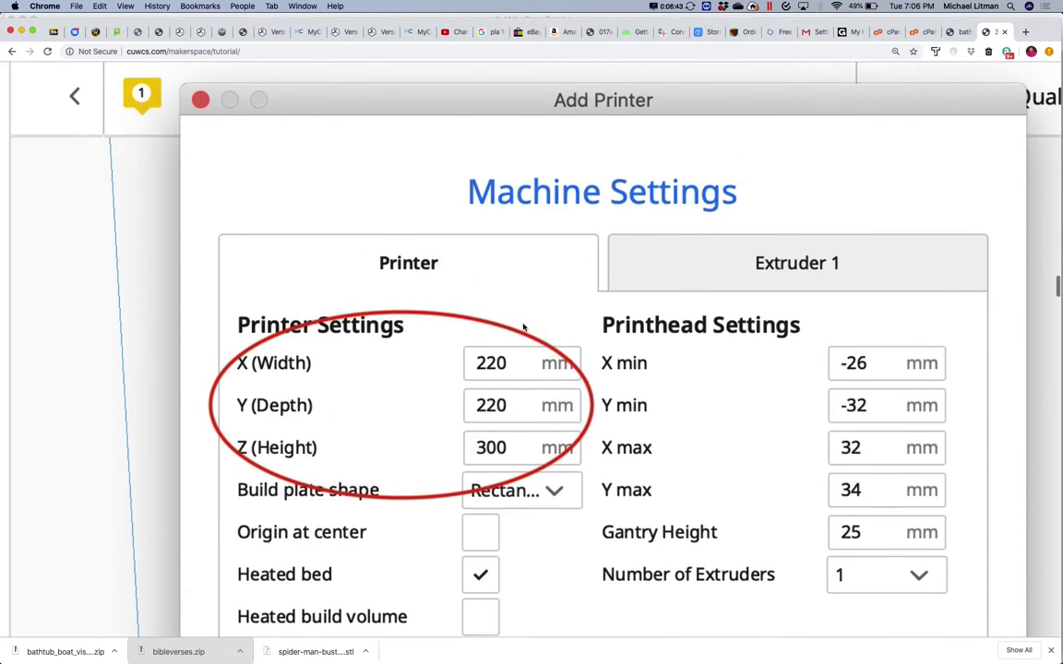
scroll(524, 326, "down", 8)
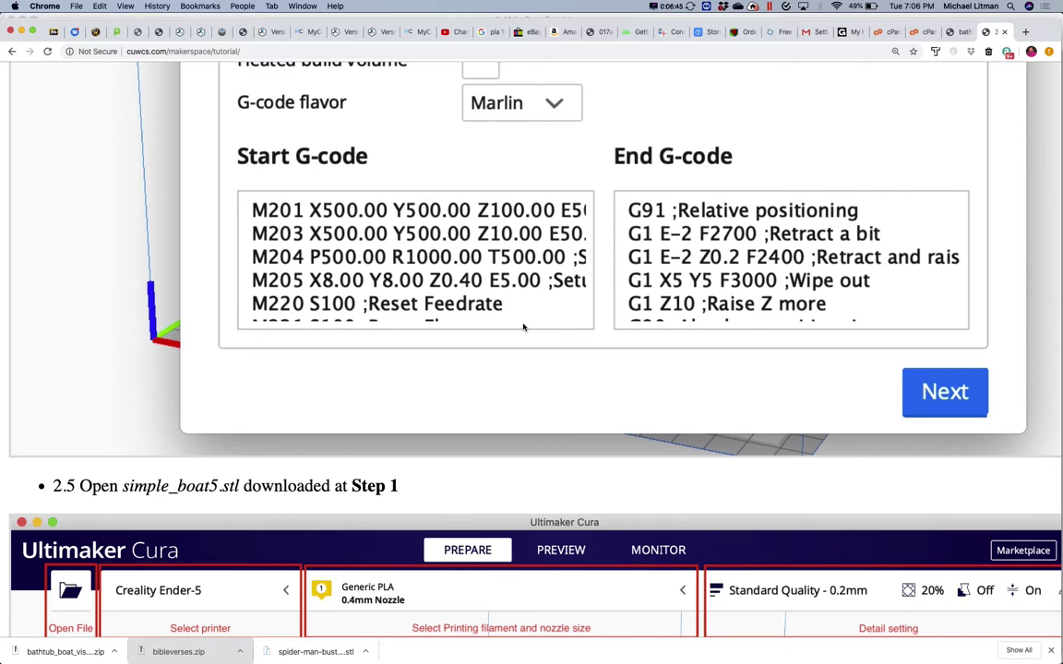
scroll(524, 326, "down", 1)
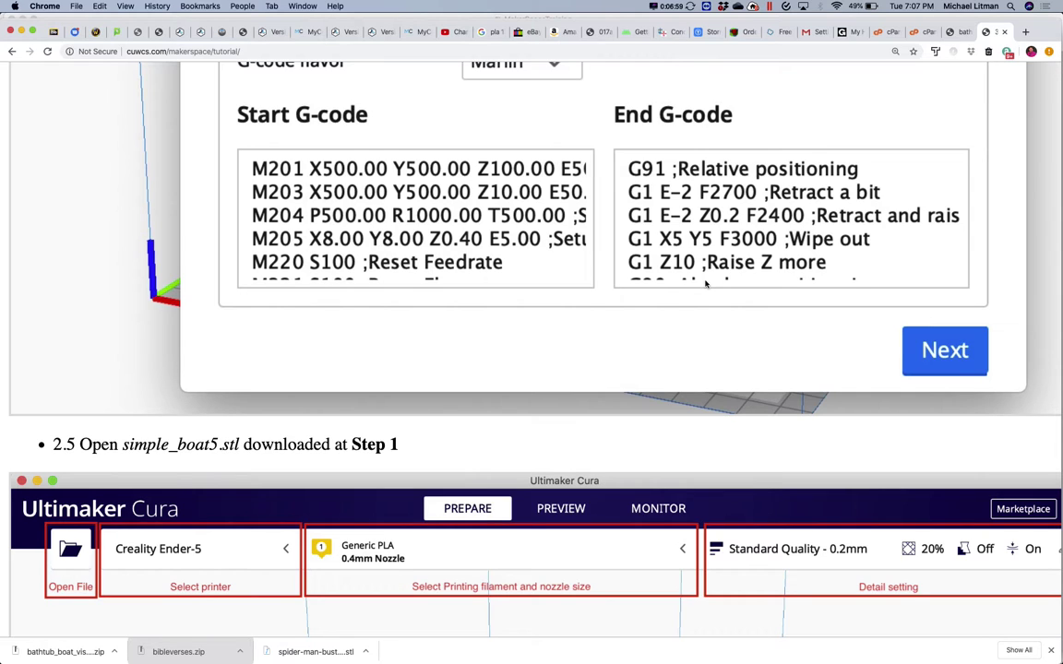
Step: Examine the labelled Cura screenshot under tutorial step 2.5 for the open-file, printer, filament and nozzle, and detail setting areas
scroll(594, 318, "down", 10)
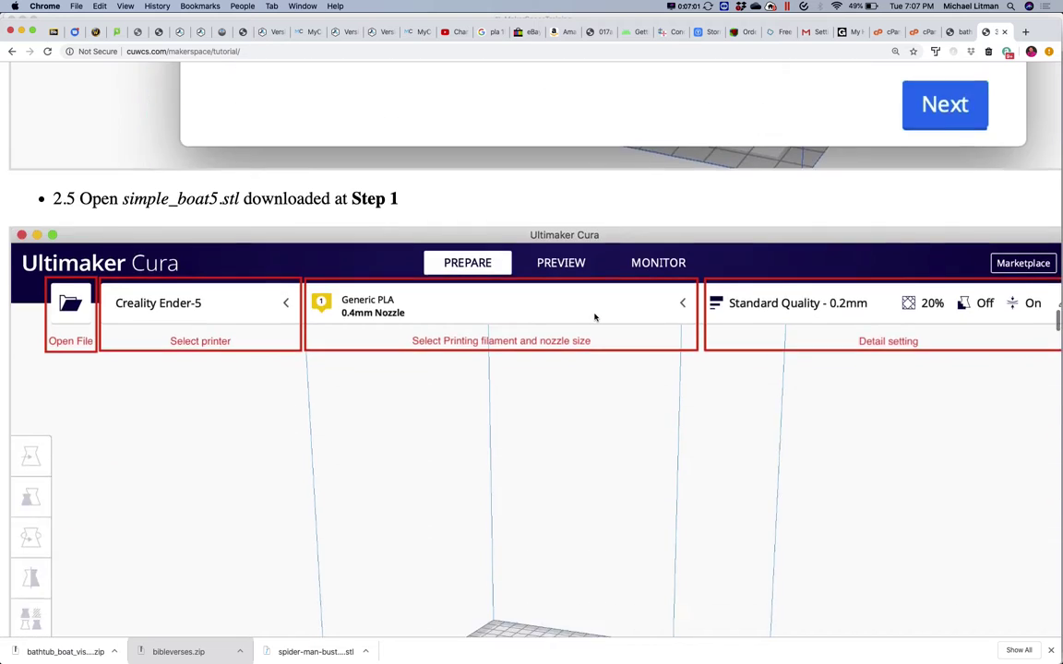
scroll(594, 317, "up", 2)
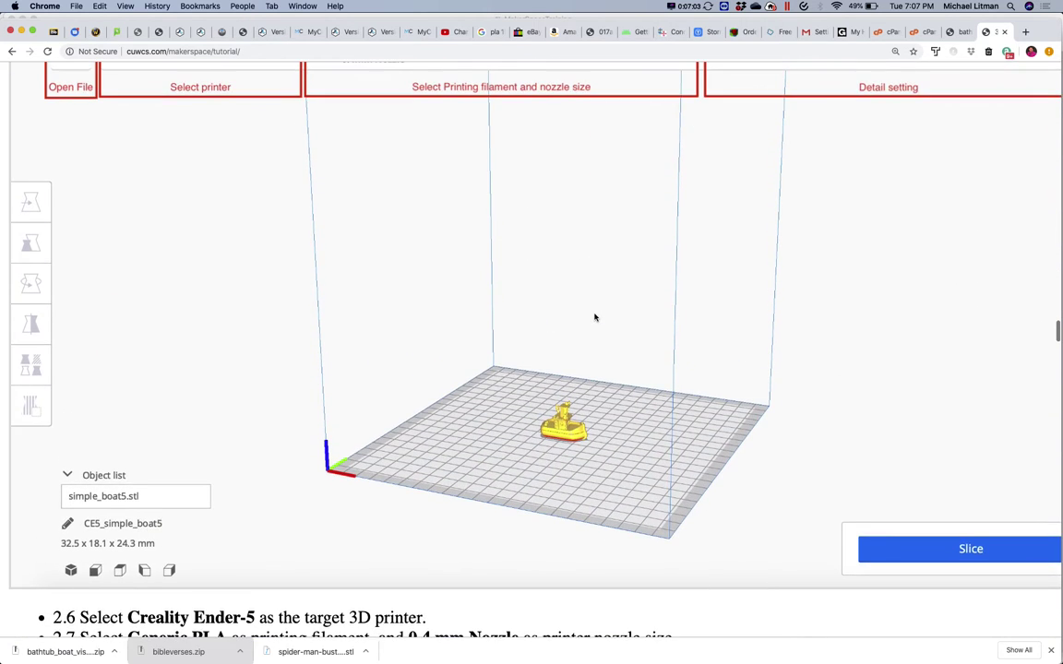
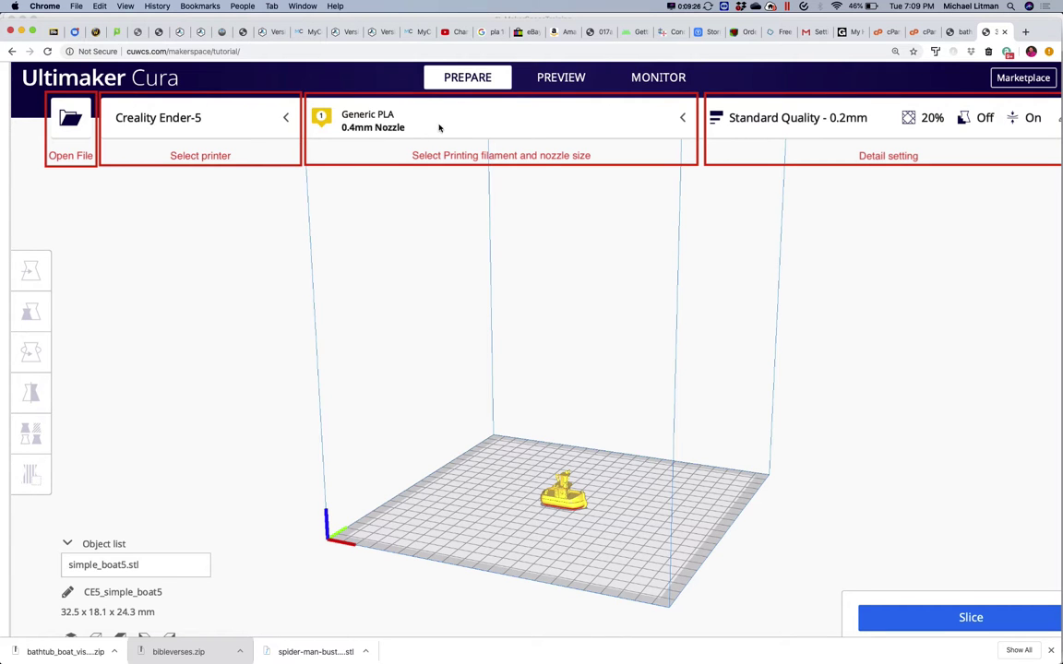
scroll(725, 145, "up", 4)
scroll(754, 174, "down", 1)
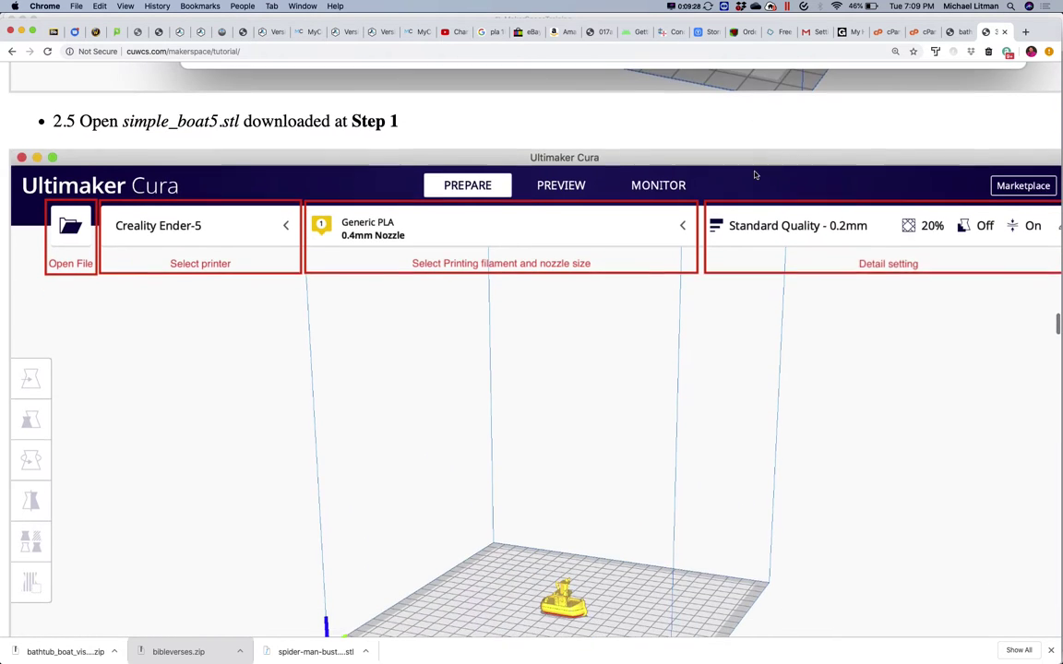
scroll(754, 174, "down", 2)
scroll(755, 173, "up", 2)
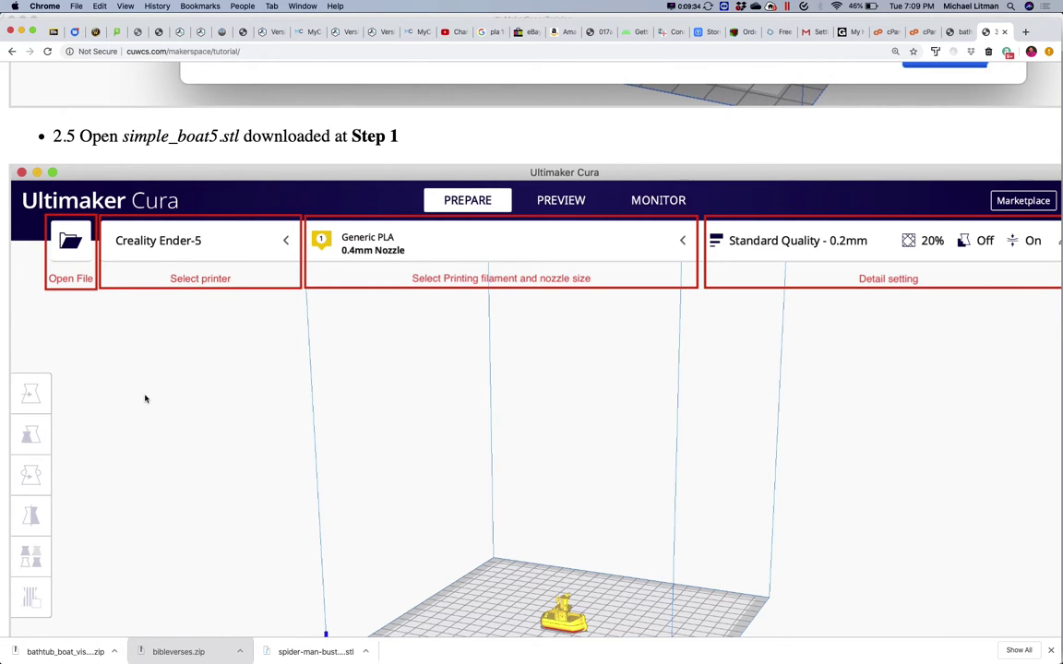
Step: Return to Ultimaker Cura, dismiss the Machine Settings dialog and make the preset Creality Ender-5 the active printer
mouse_move(74, 651)
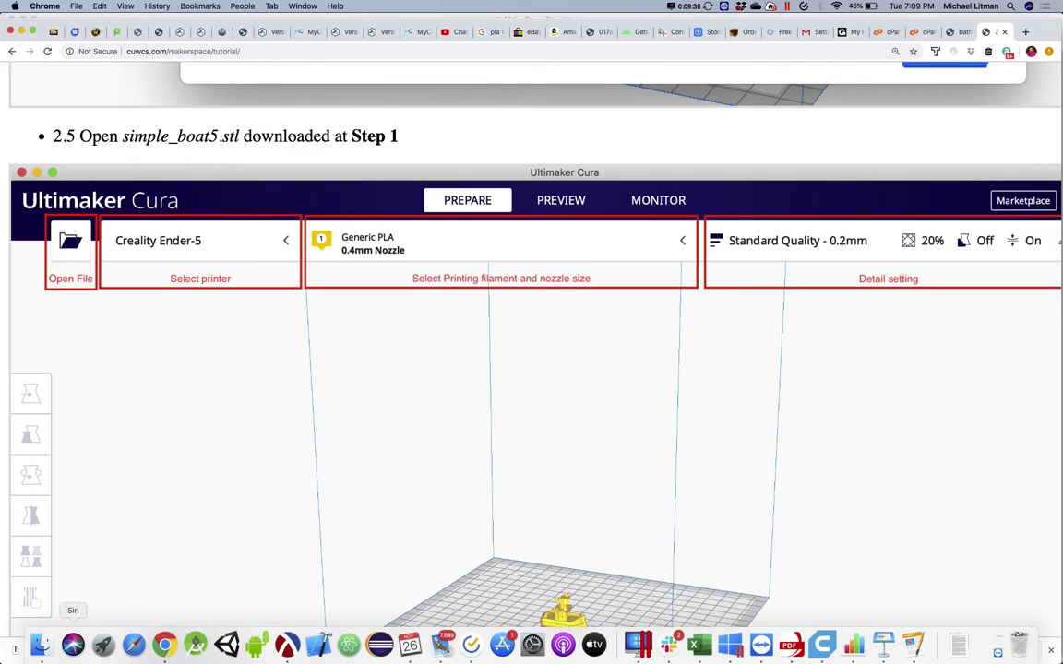
key("super+Tab")
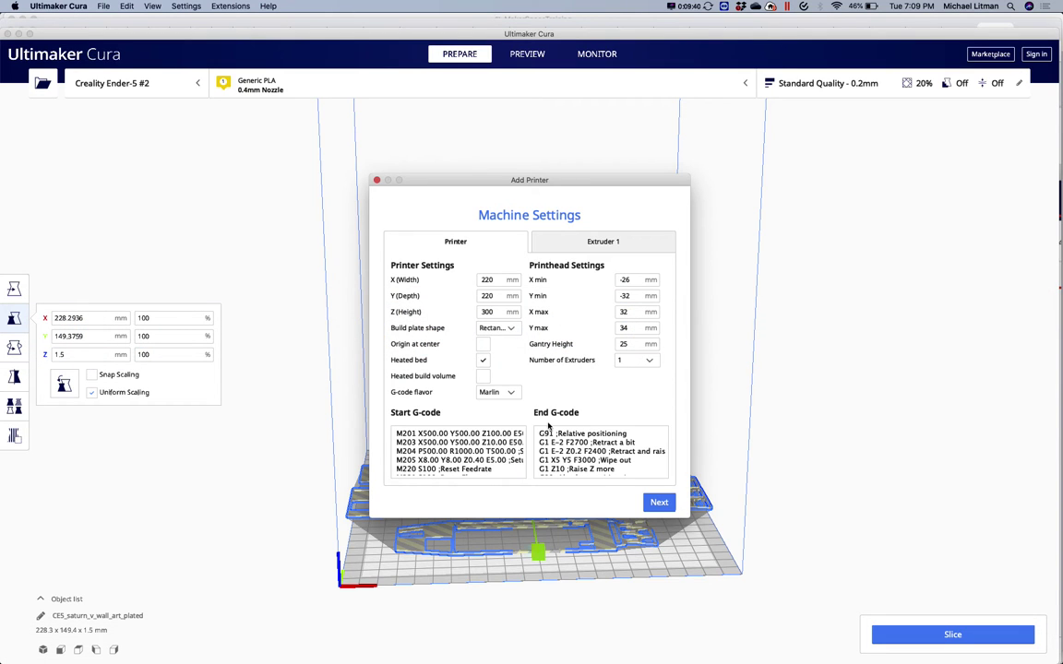
left_click(376, 180)
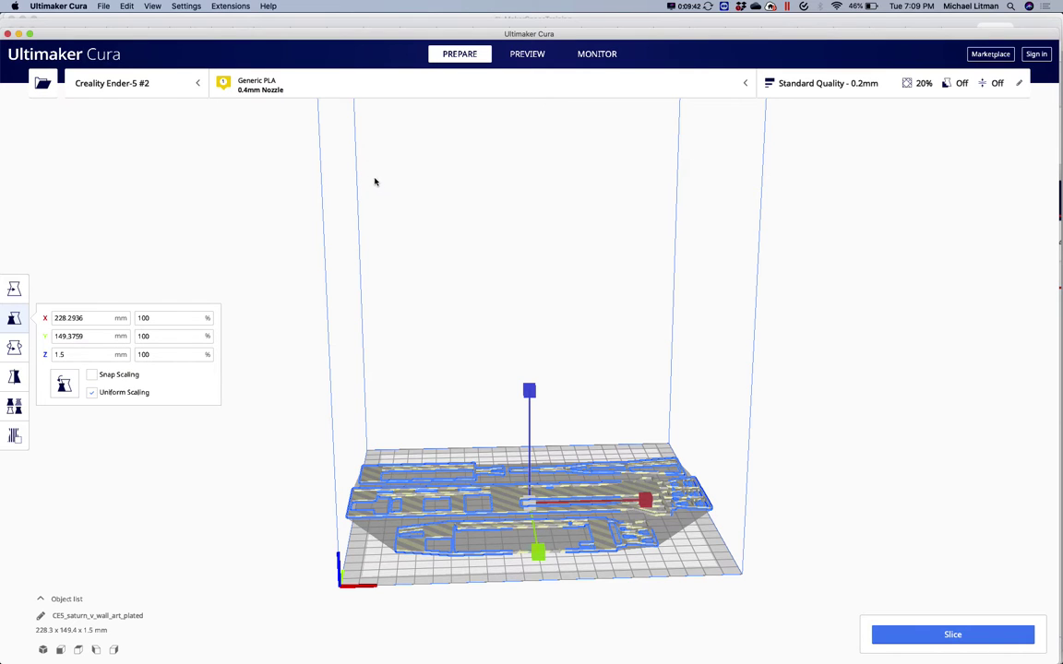
left_click(127, 82)
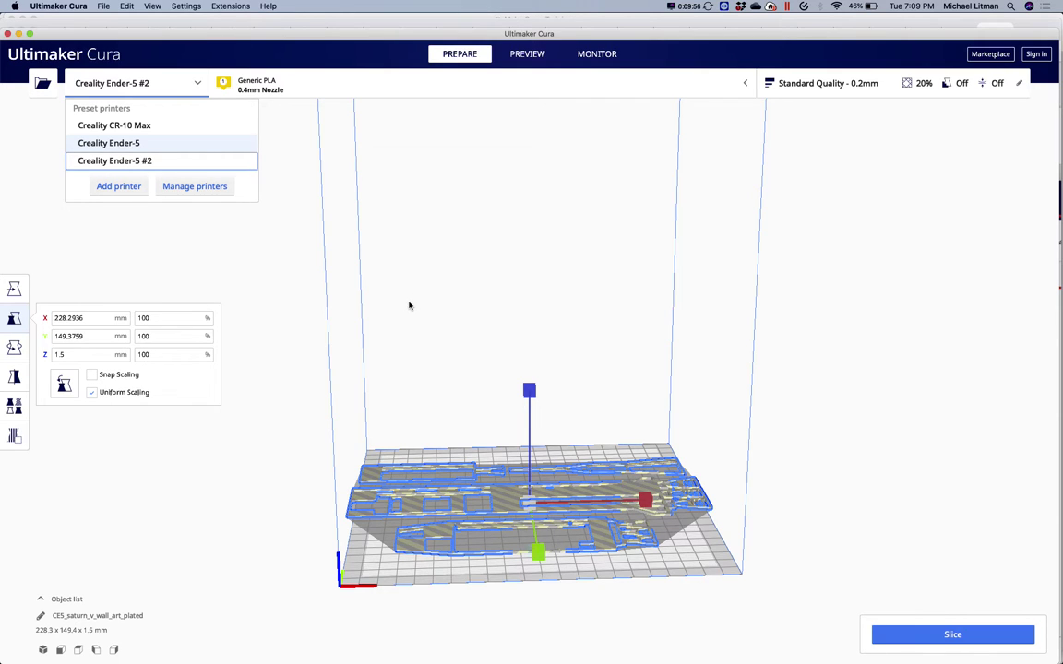
key("super+Tab")
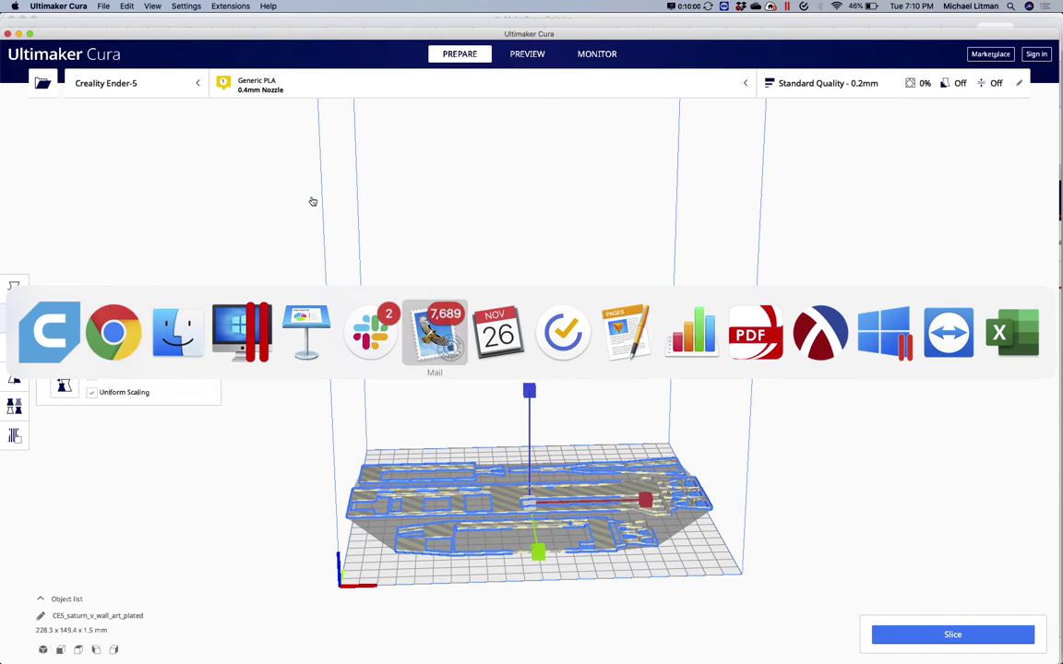
key("Escape")
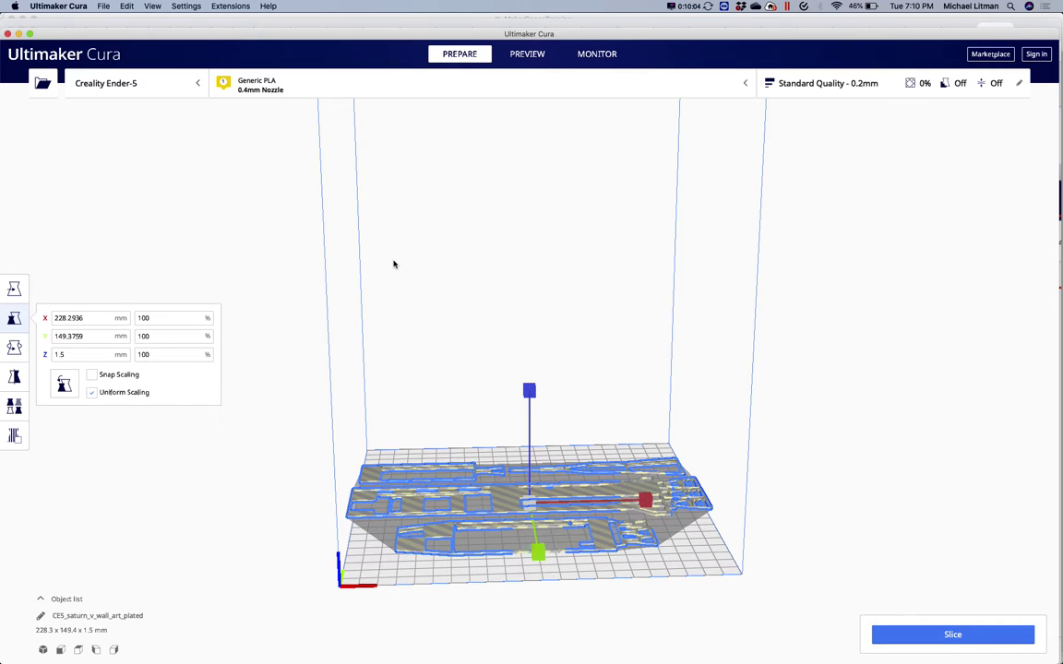
Step: Delete the Saturn V wall art model from the build plate
right_click(447, 291)
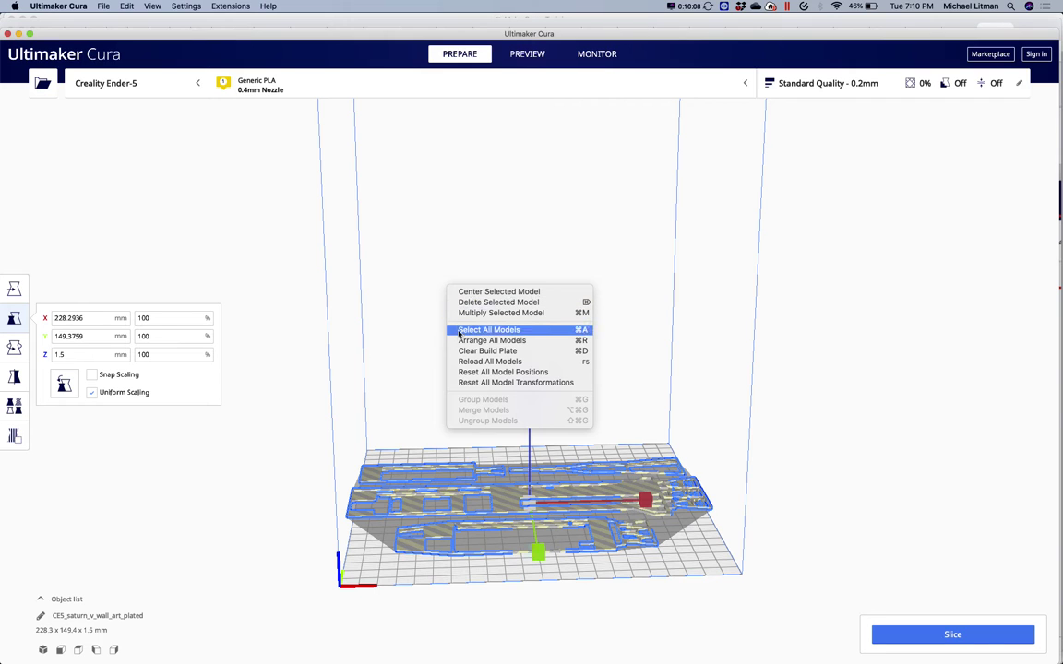
key("Escape")
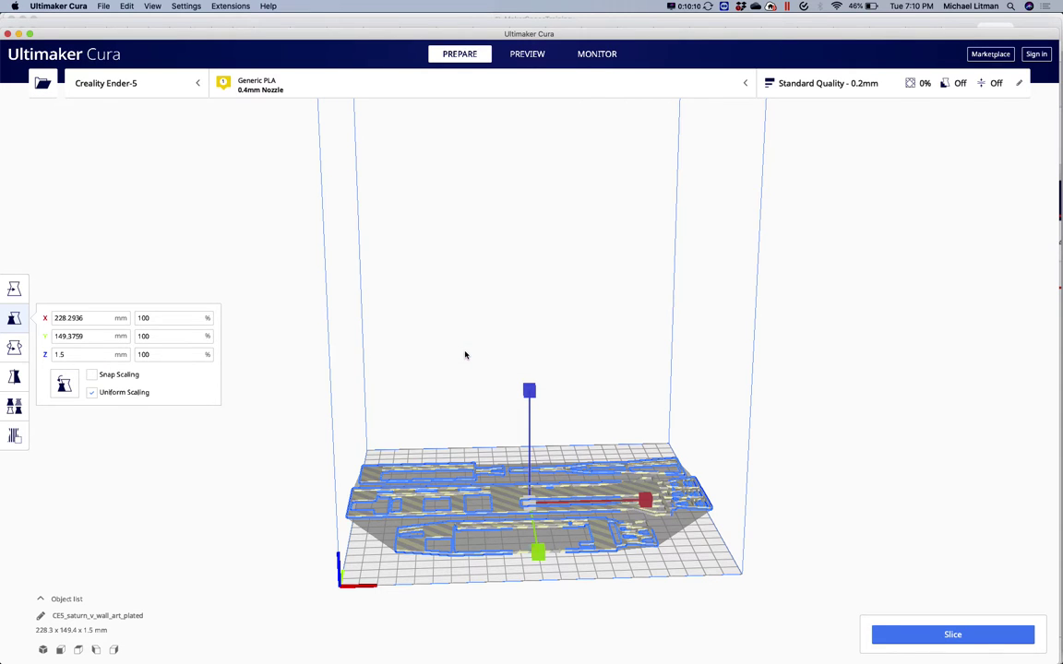
key("BackSpace")
Step: Load simple_boat5.stl onto the build plate from the files folder of bathtub_boat_visual_benchy in the Finder's Downloads
mouse_move(3, 653)
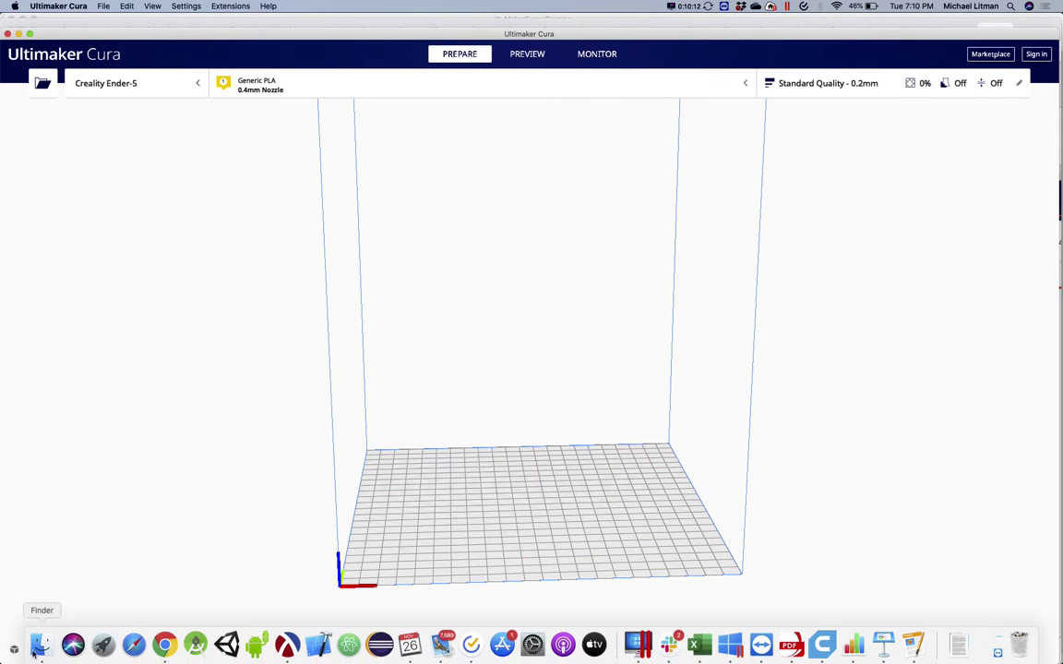
left_click(42, 646)
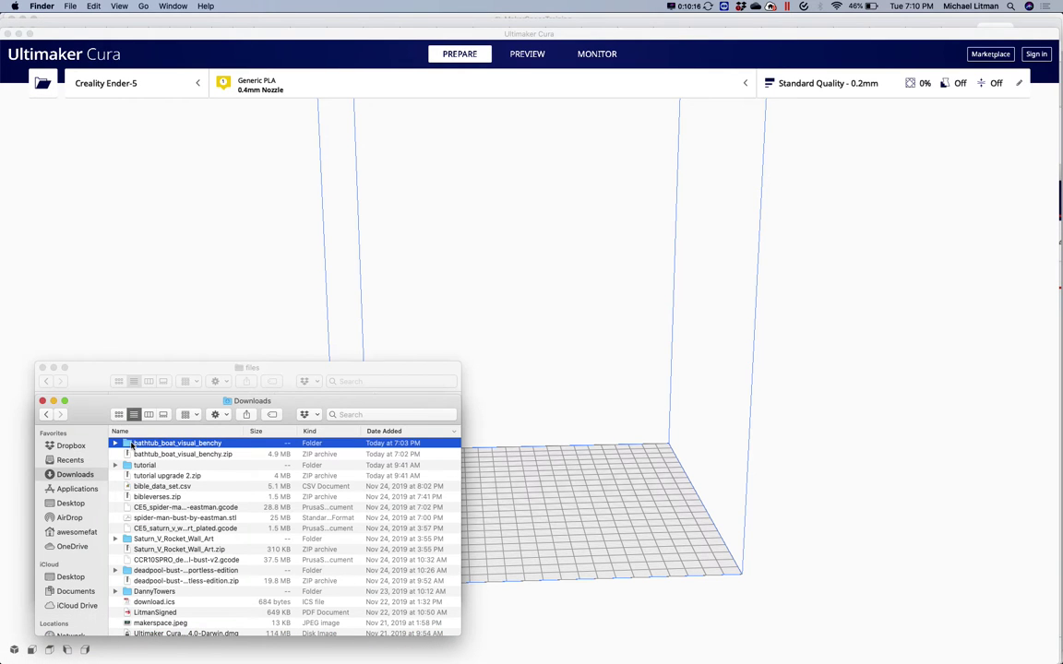
double_click(132, 444)
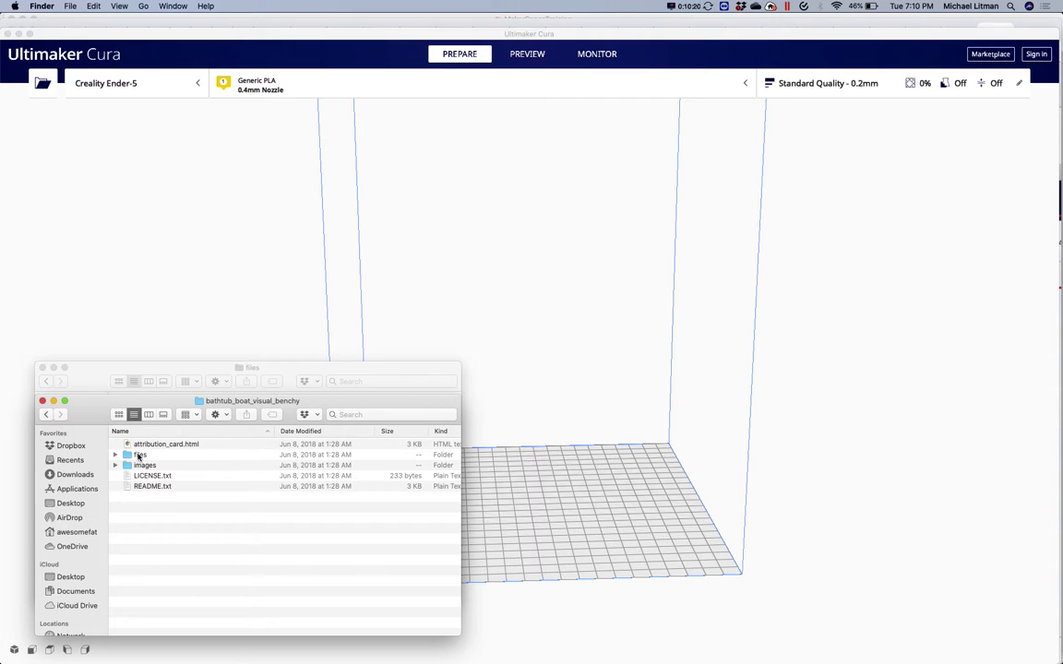
double_click(140, 455)
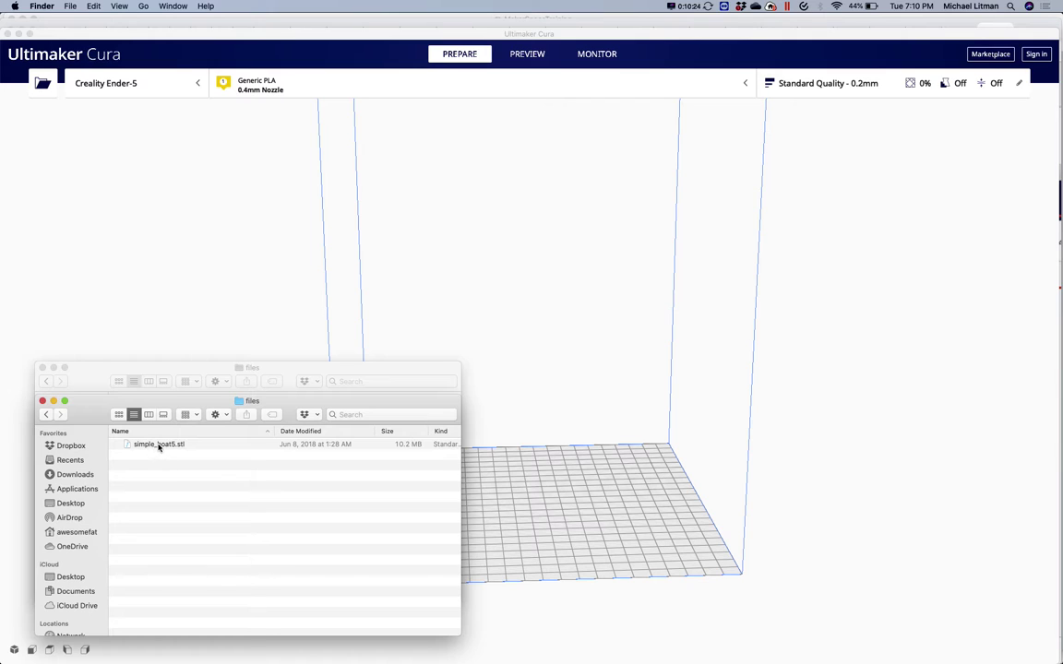
left_click_drag(158, 448, 548, 487)
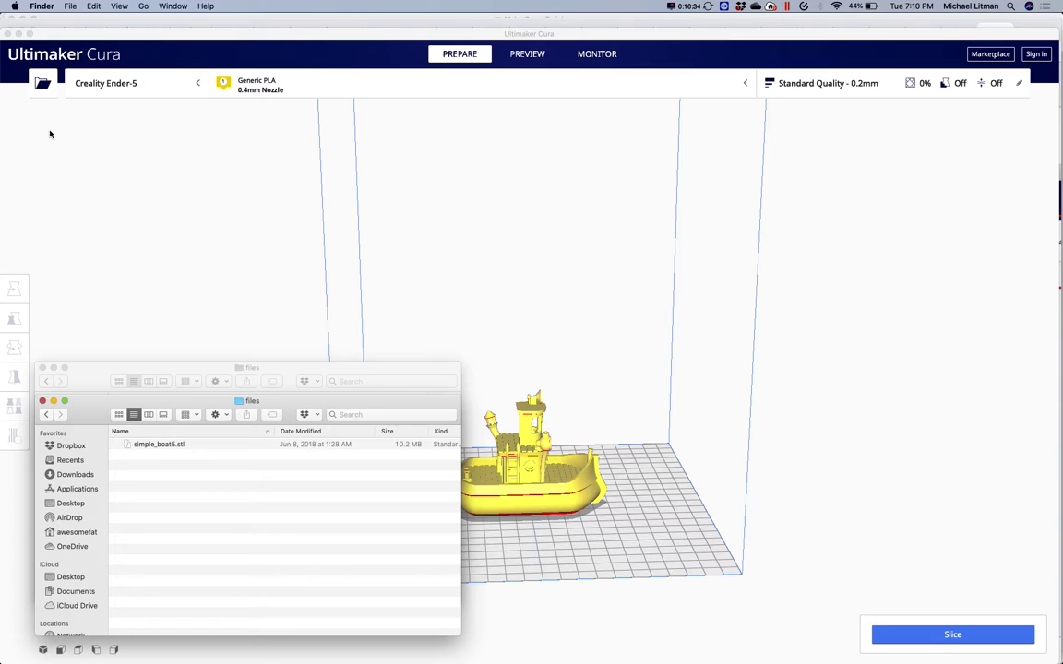
left_click(618, 189)
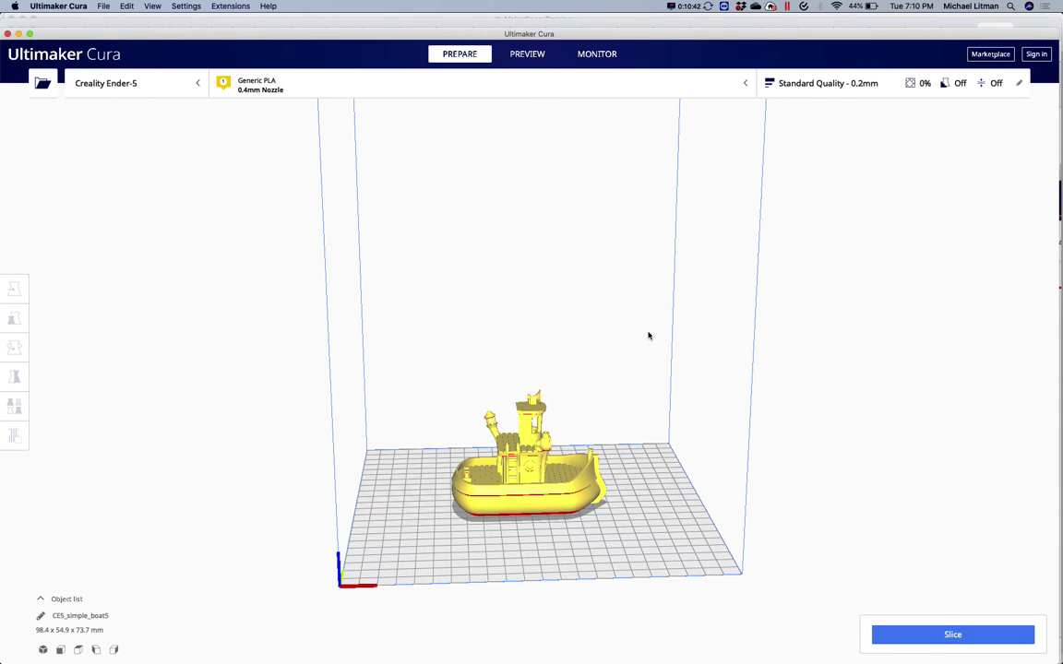
scroll(649, 336, "down", 3)
scroll(649, 336, "up", 2)
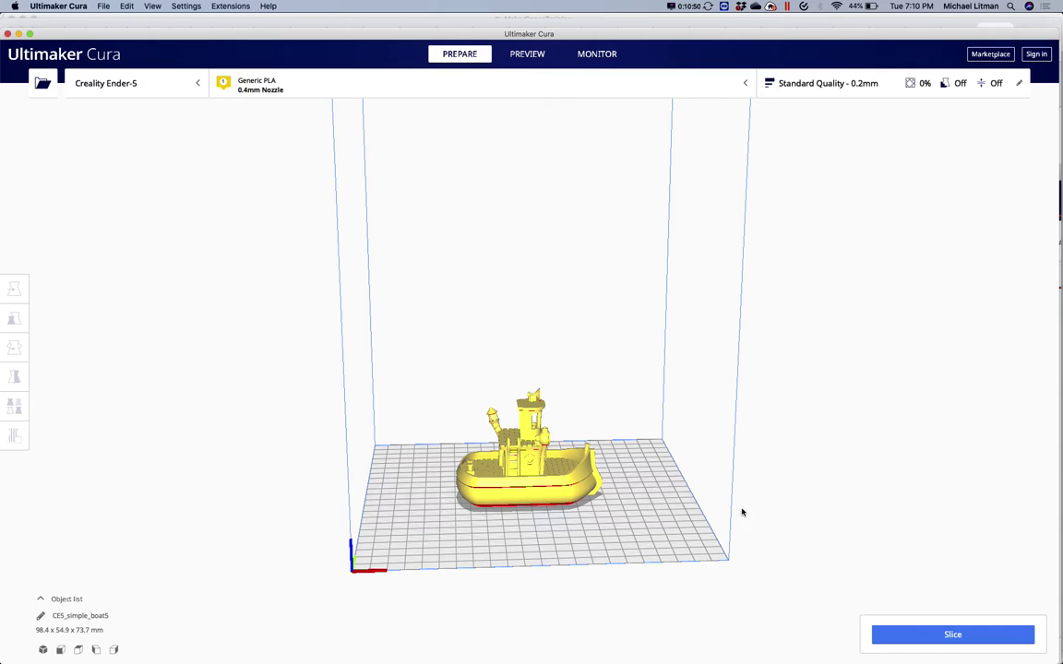
Step: Quit Parallels Desktop and check the battery status for other apps using significant energy
key("super+Tab")
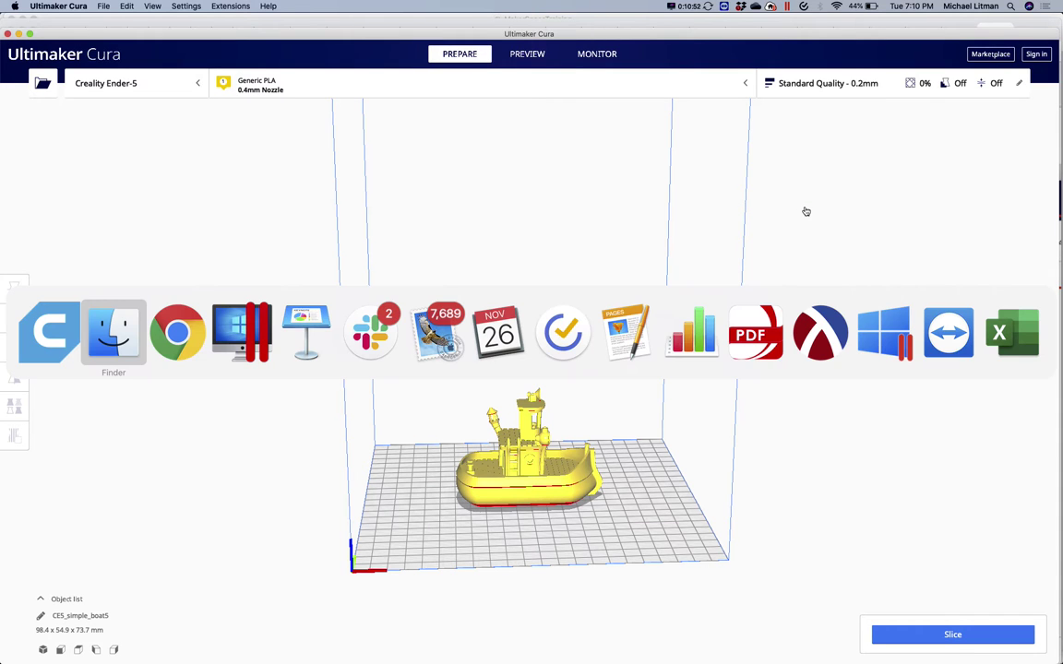
key("super+Tab")
key("super+Tab")
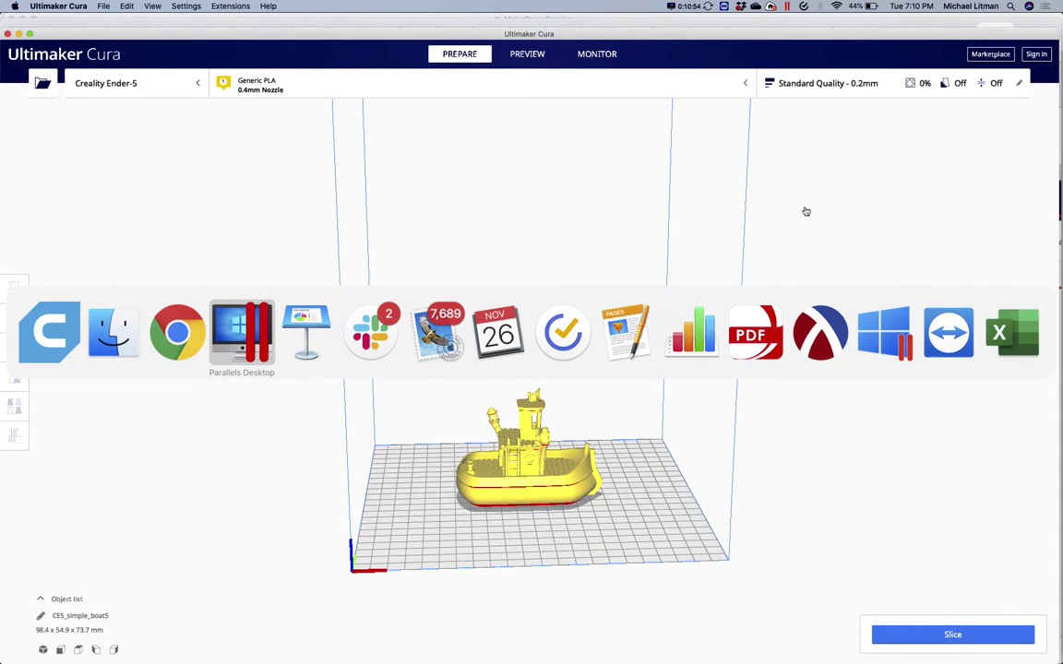
key("super+q")
key("super+Tab")
key("super+Tab")
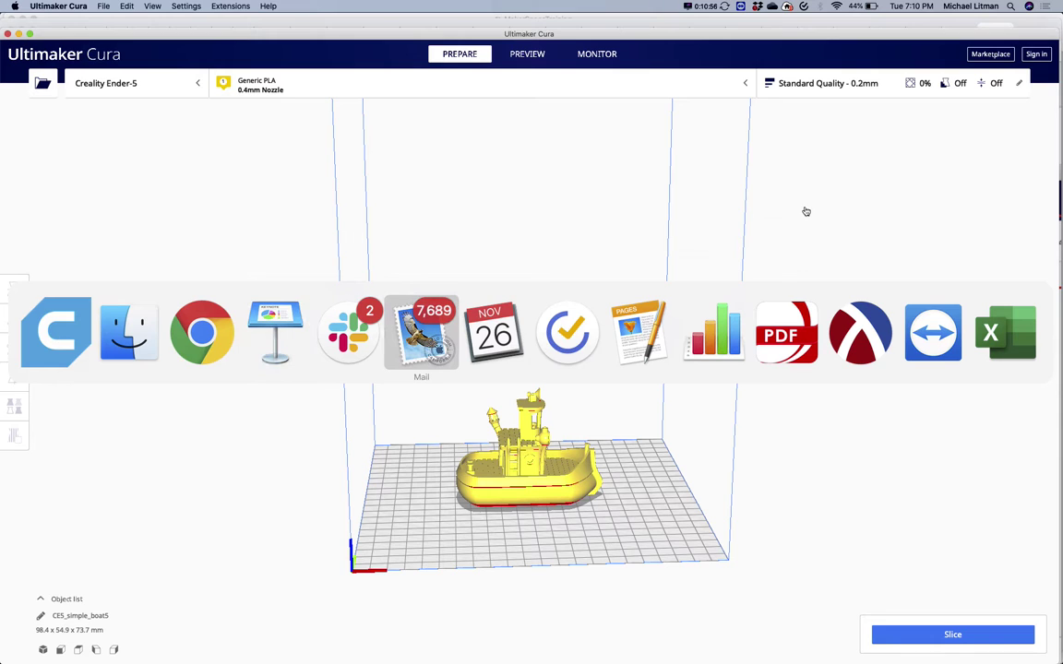
key("super+Tab")
key("super+Tab")
key("Escape")
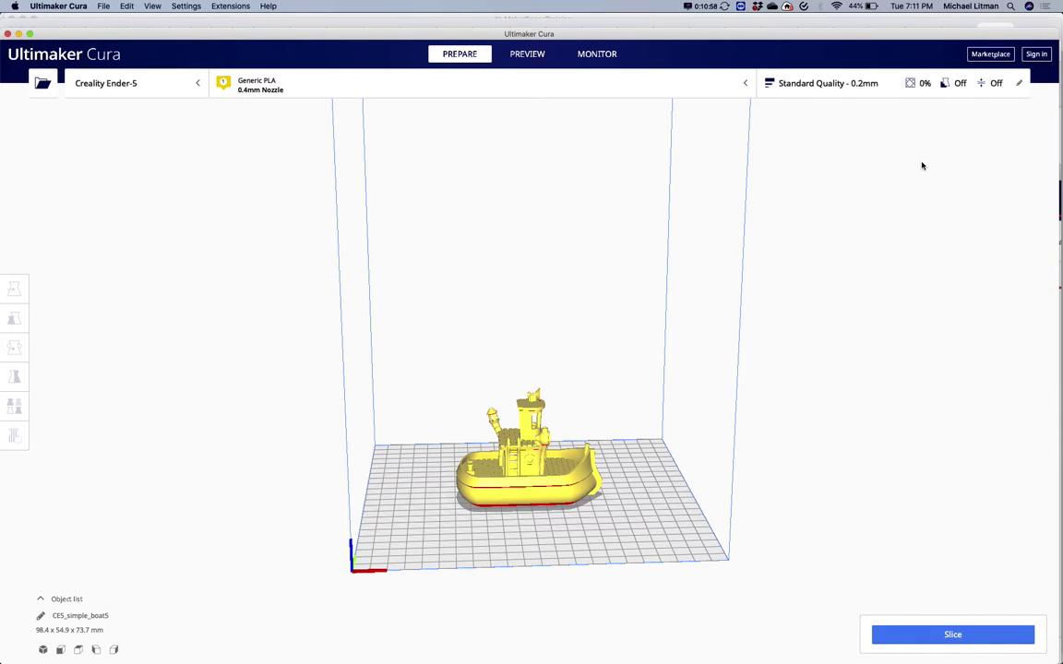
left_click(863, 6)
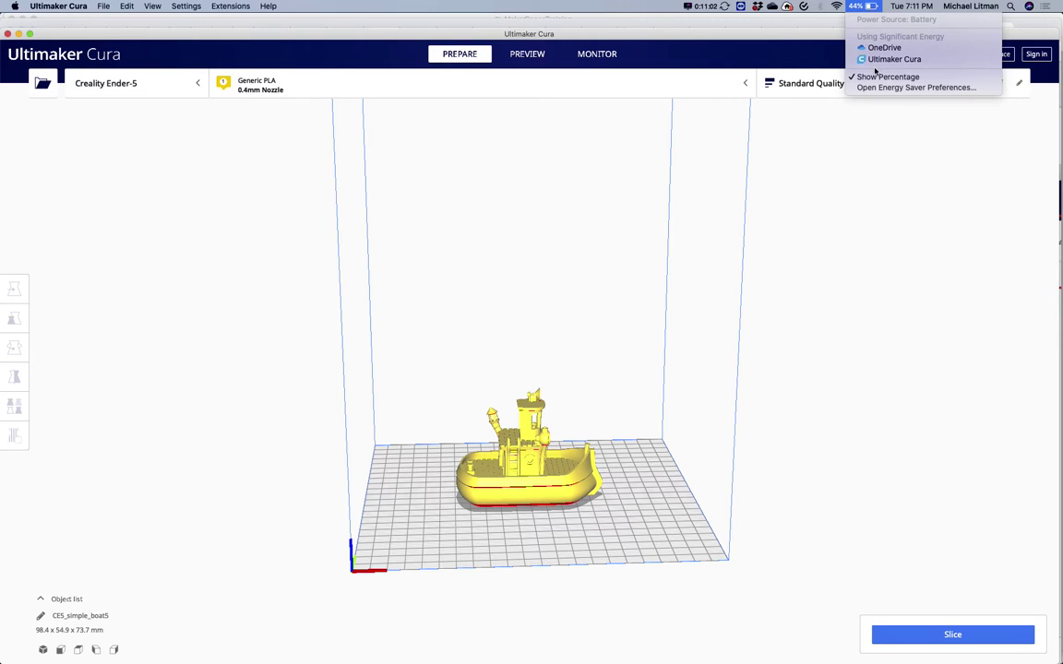
left_click(908, 159)
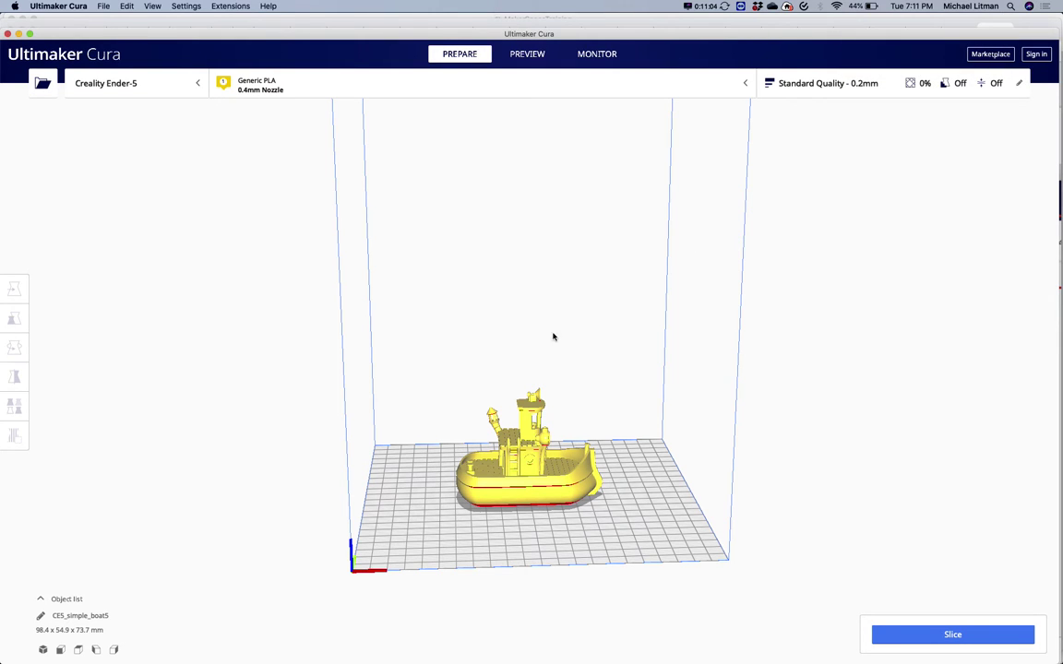
Step: Slice the boat with the current Standard Quality - 0.2mm settings
left_click(943, 637)
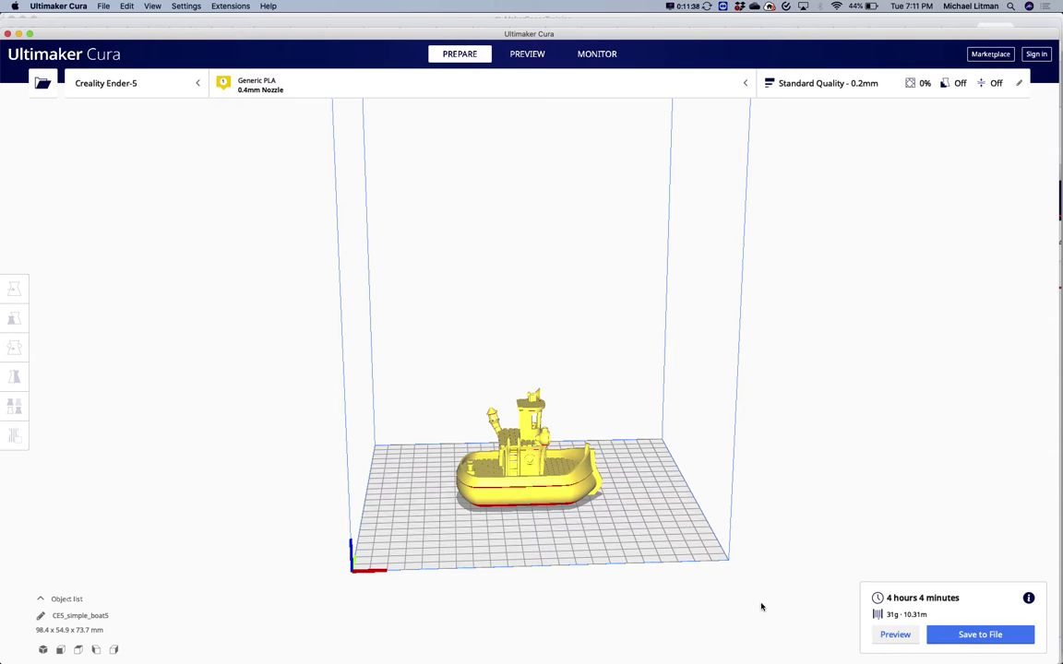
Step: Switch to Chrome and read tutorial steps 2.6 to 2.10 on printer, filament, custom print settings and material temperatures
key("super+Tab")
key("super+Tab")
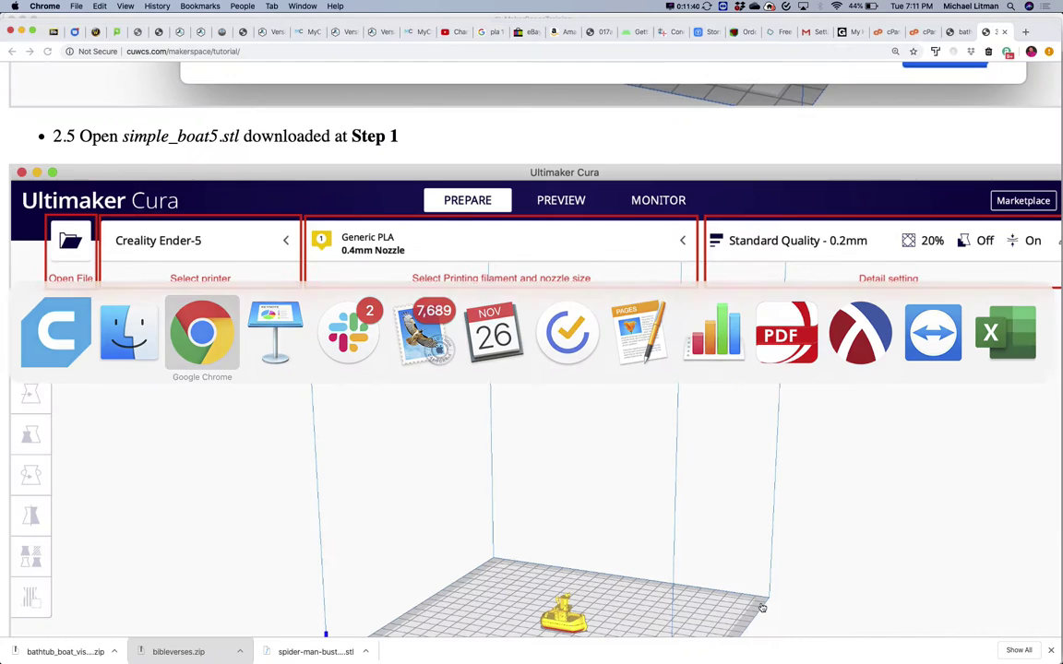
scroll(802, 555, "down", 10)
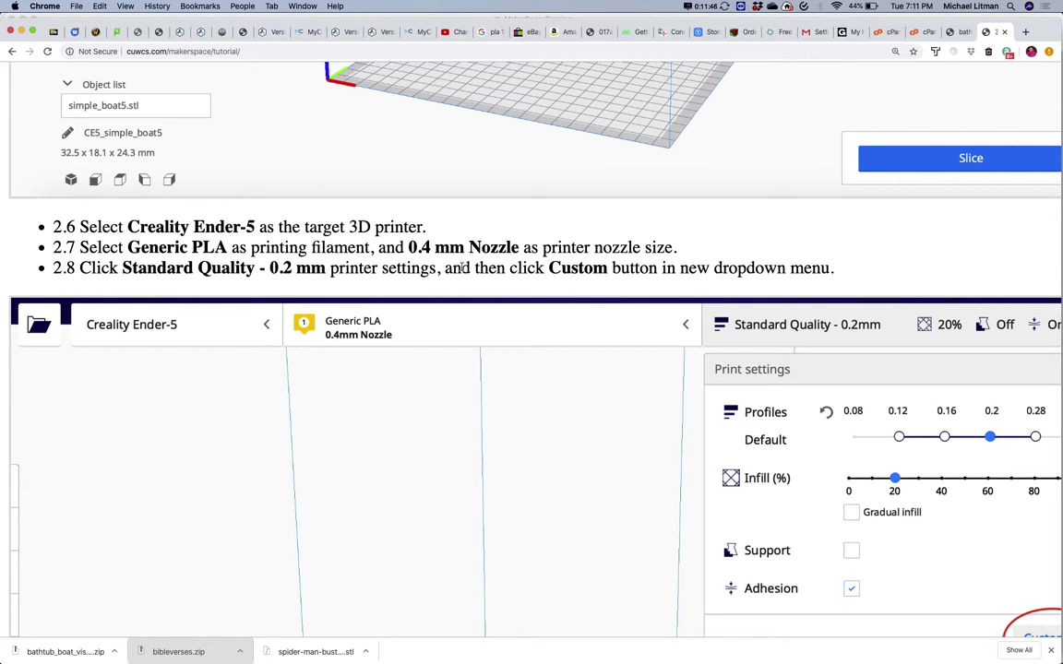
scroll(630, 271, "down", 2)
scroll(631, 272, "down", 10)
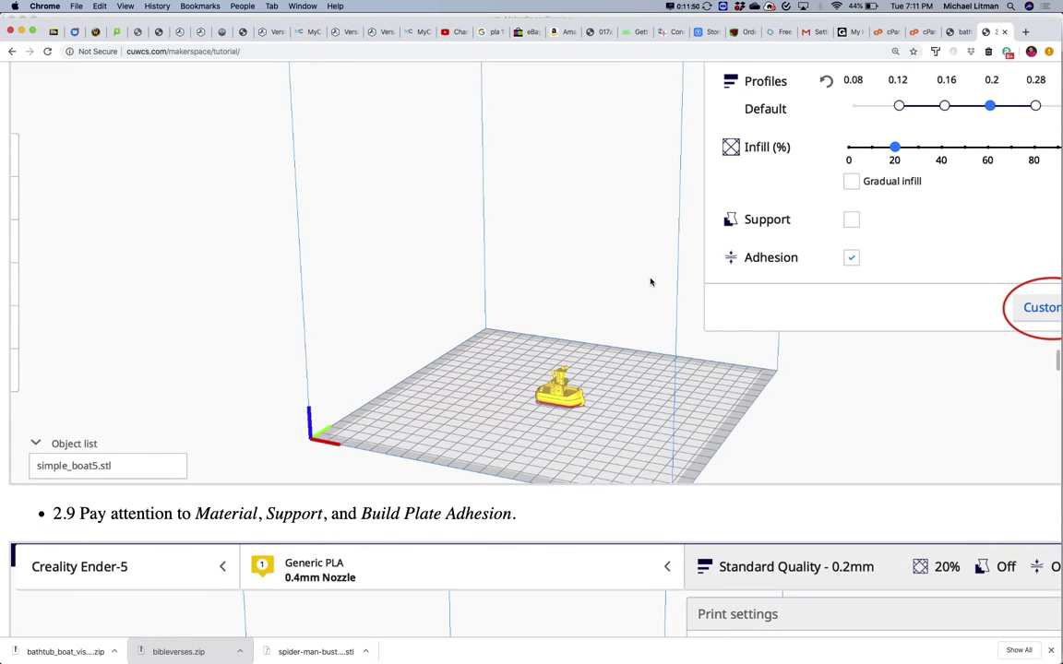
scroll(651, 281, "down", 15)
scroll(650, 282, "down", 10)
scroll(651, 281, "right", 2)
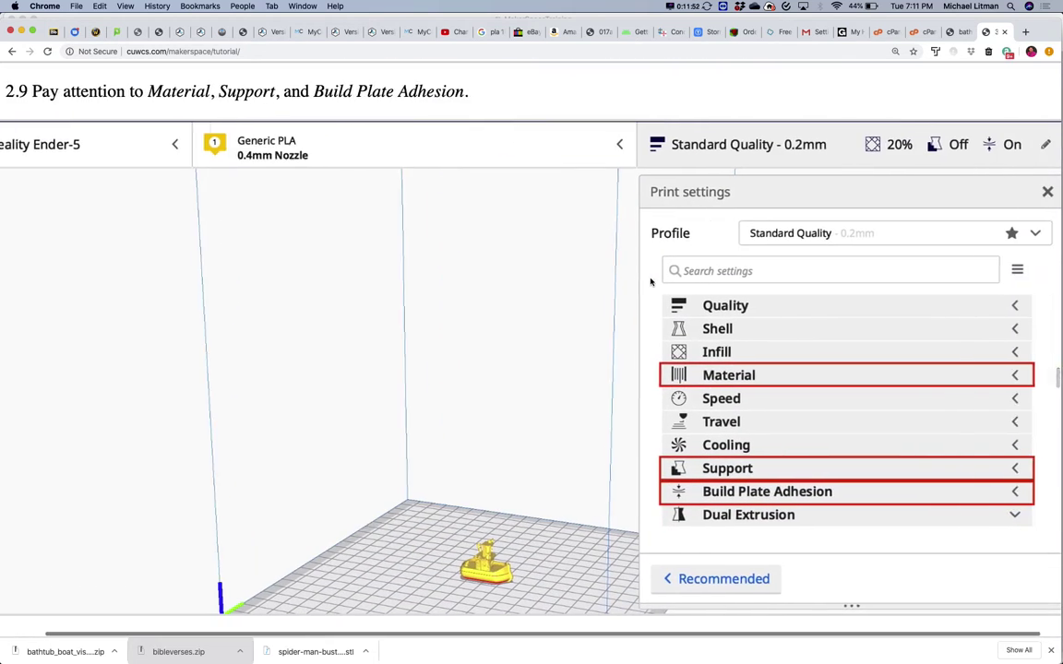
scroll(650, 281, "down", 10)
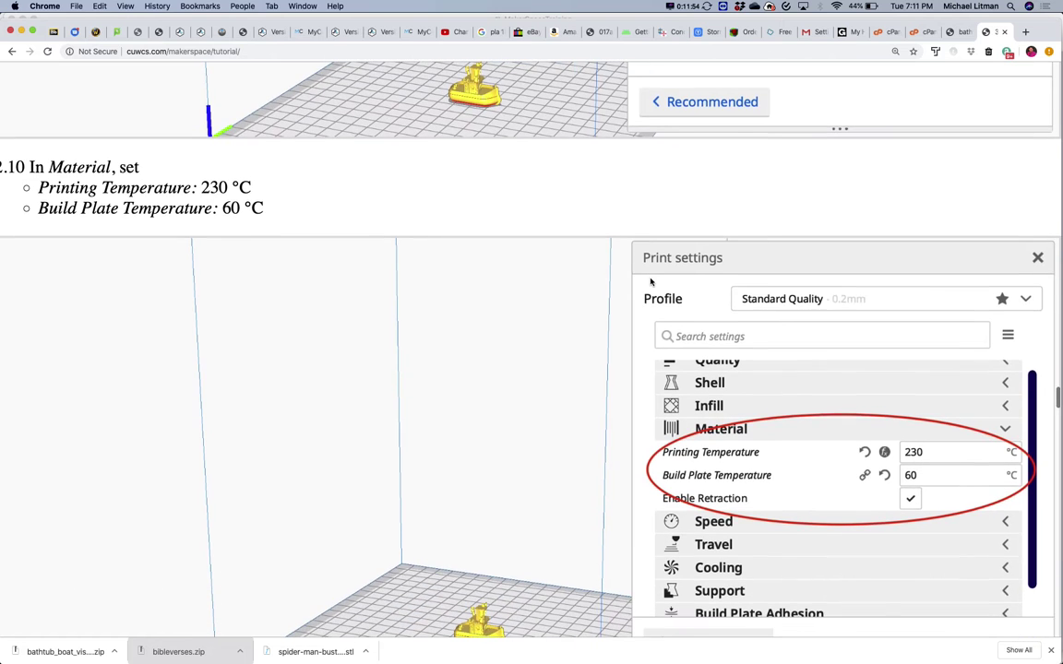
Step: Return to Ultimaker Cura and examine the print settings in both the custom and the recommended view
key("super+Tab")
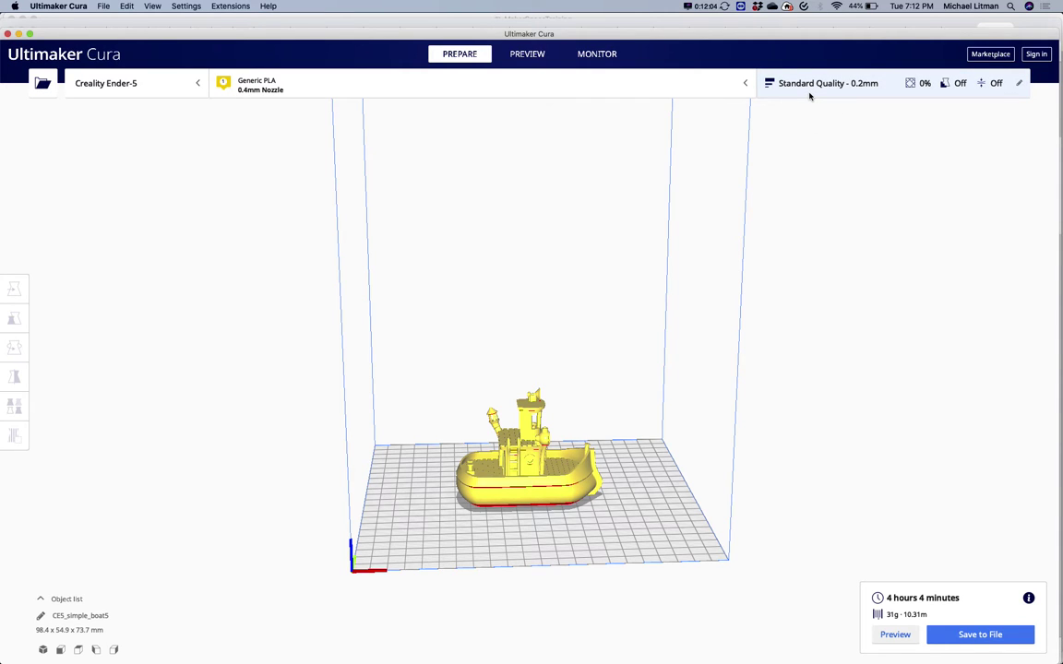
left_click(811, 95)
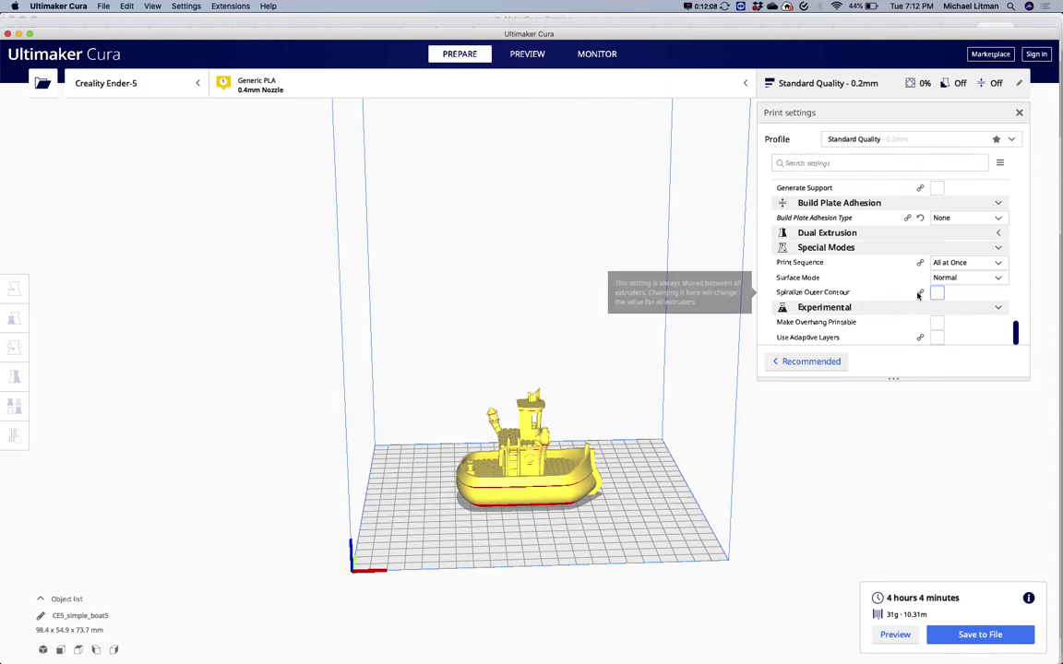
scroll(844, 208, "up", 1)
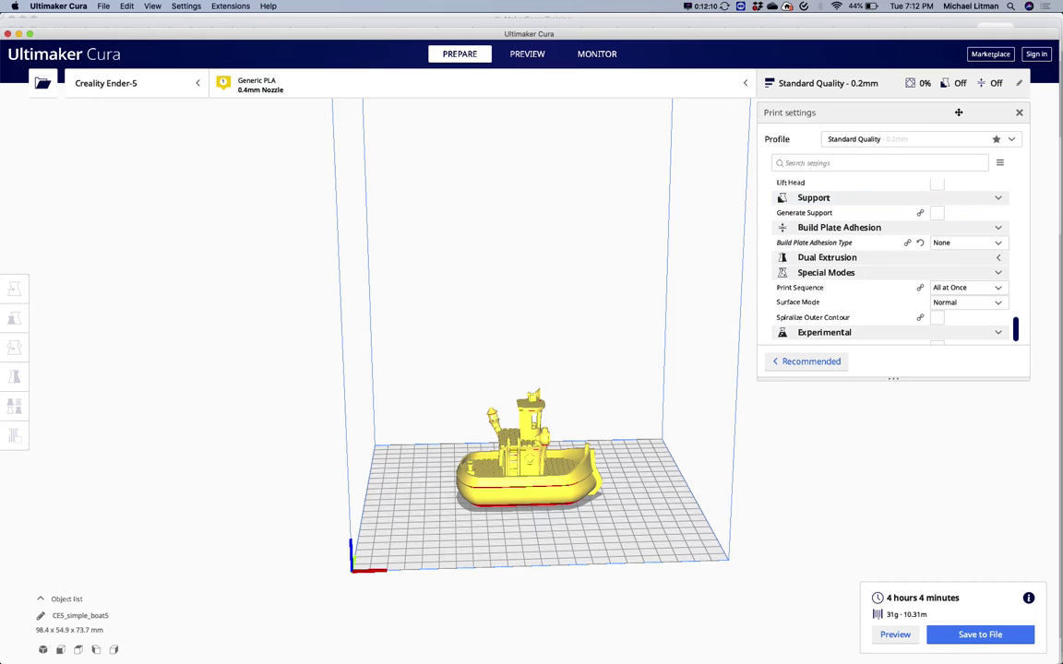
scroll(952, 192, "down", 3)
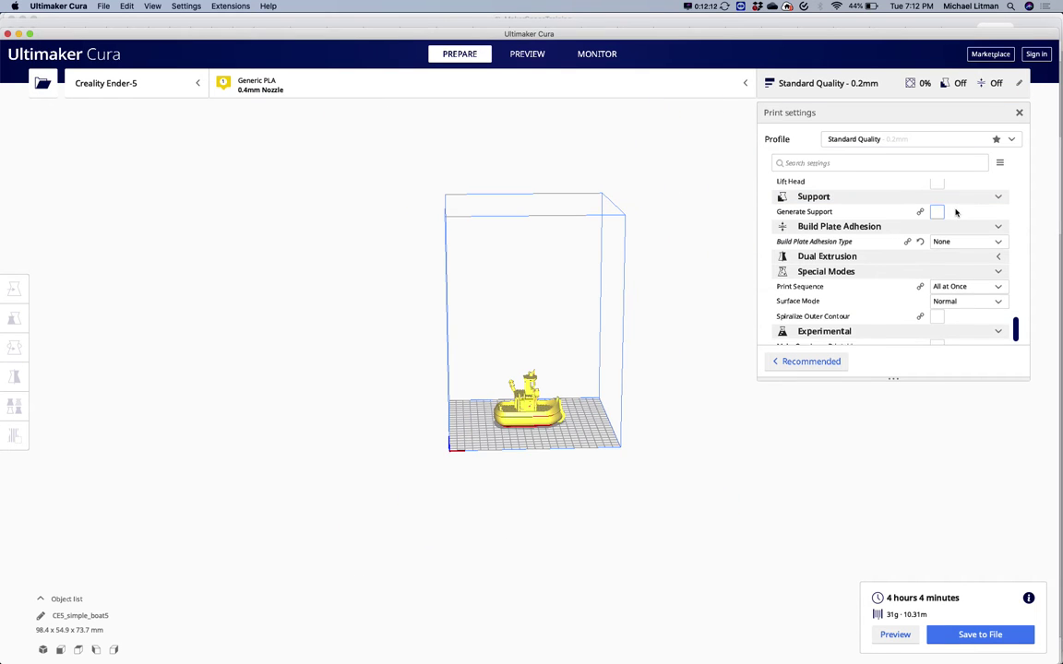
scroll(956, 212, "down", 1)
scroll(956, 213, "up", 10)
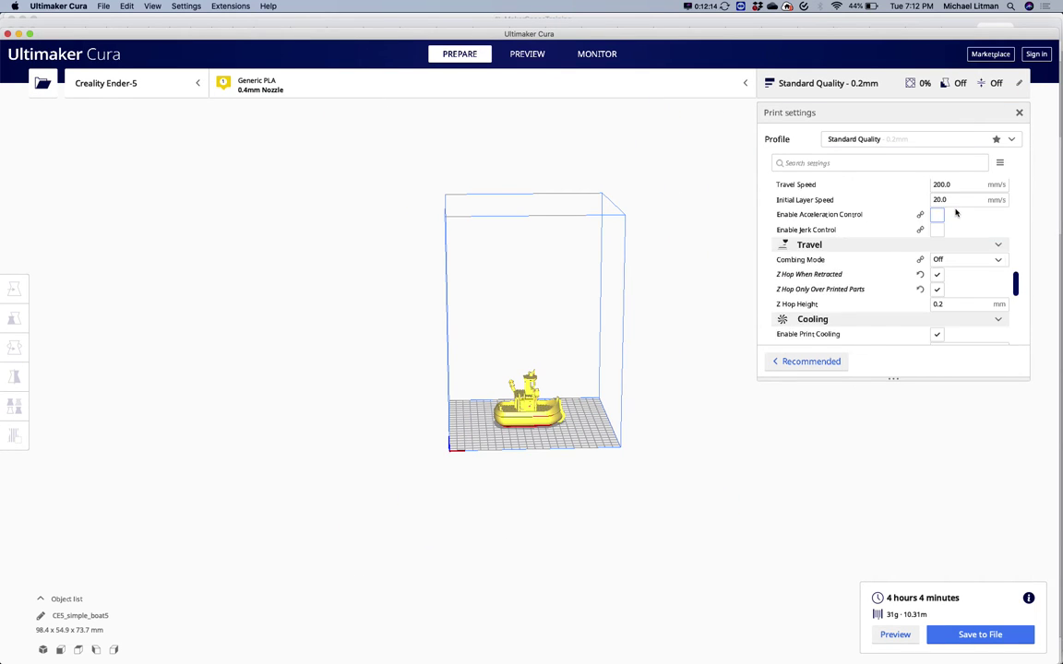
scroll(956, 212, "up", 5)
scroll(956, 212, "up", 4)
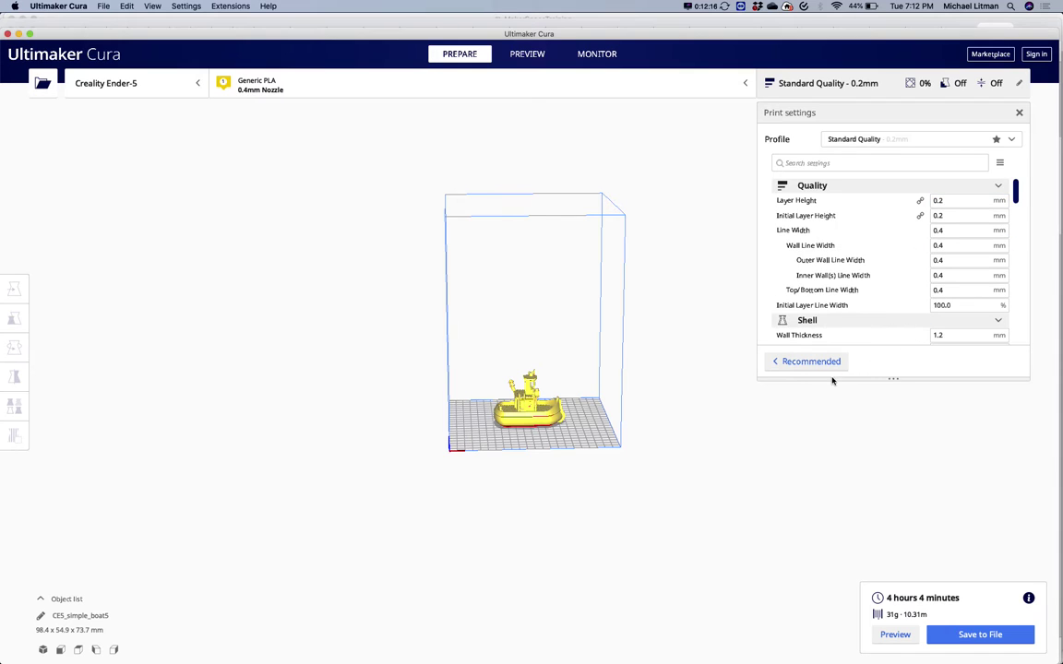
left_click(807, 361)
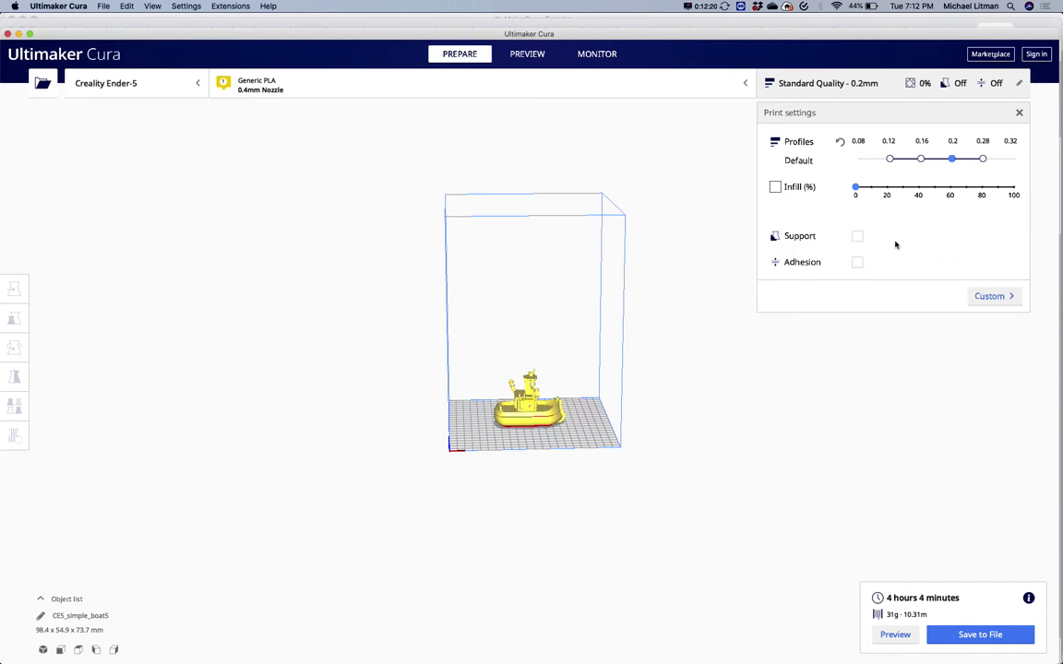
left_click(989, 297)
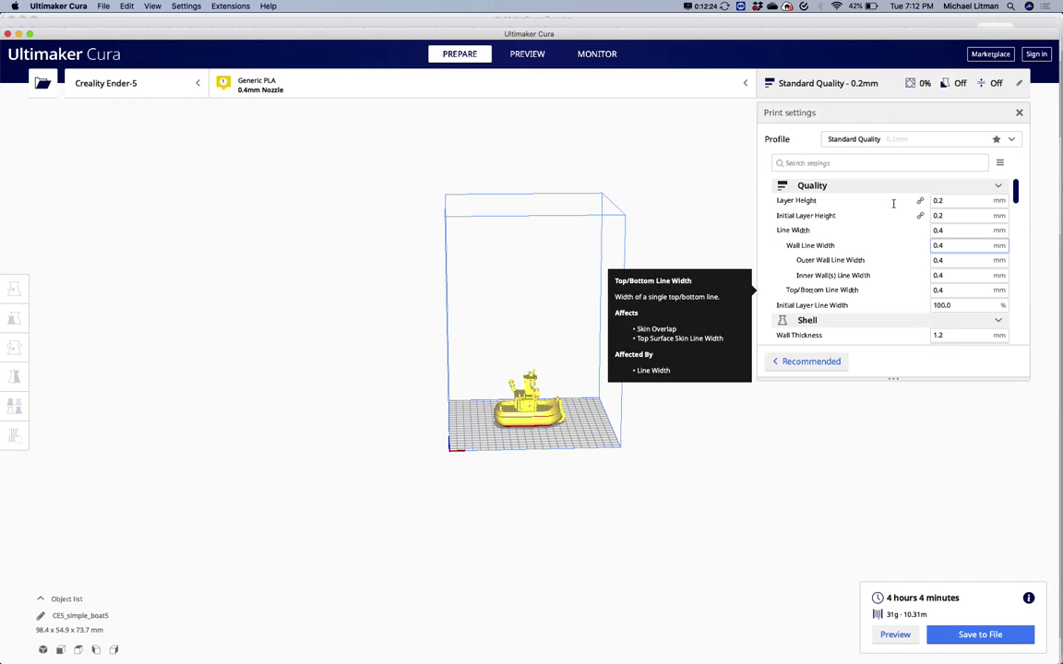
Step: Reset the Infill Density in the custom print settings to its default of 20%
scroll(899, 189, "down", 5)
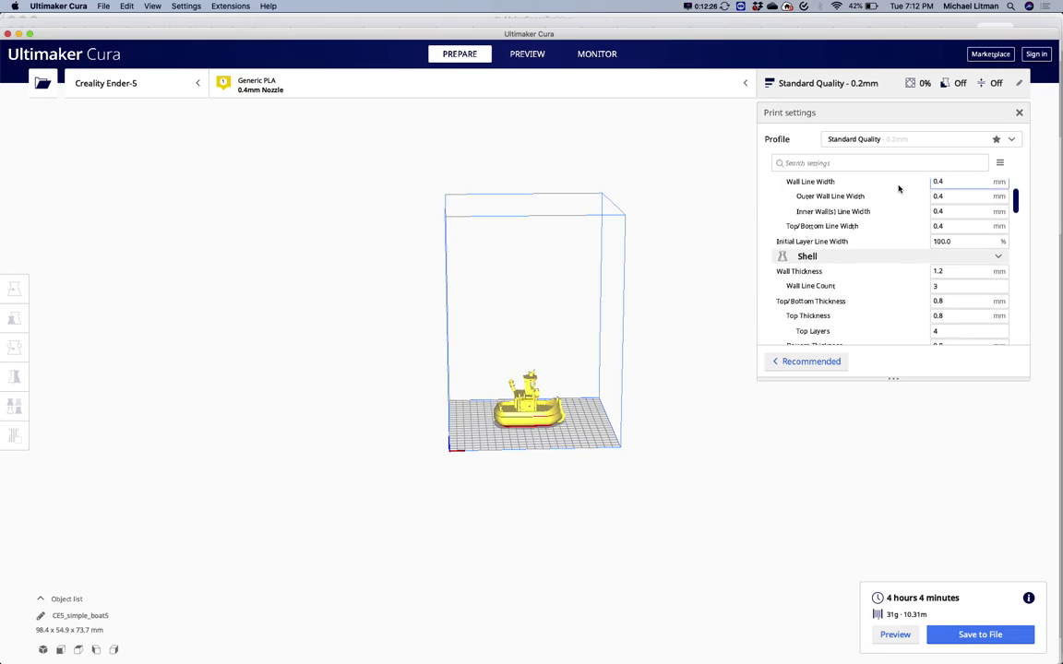
scroll(899, 189, "down", 6)
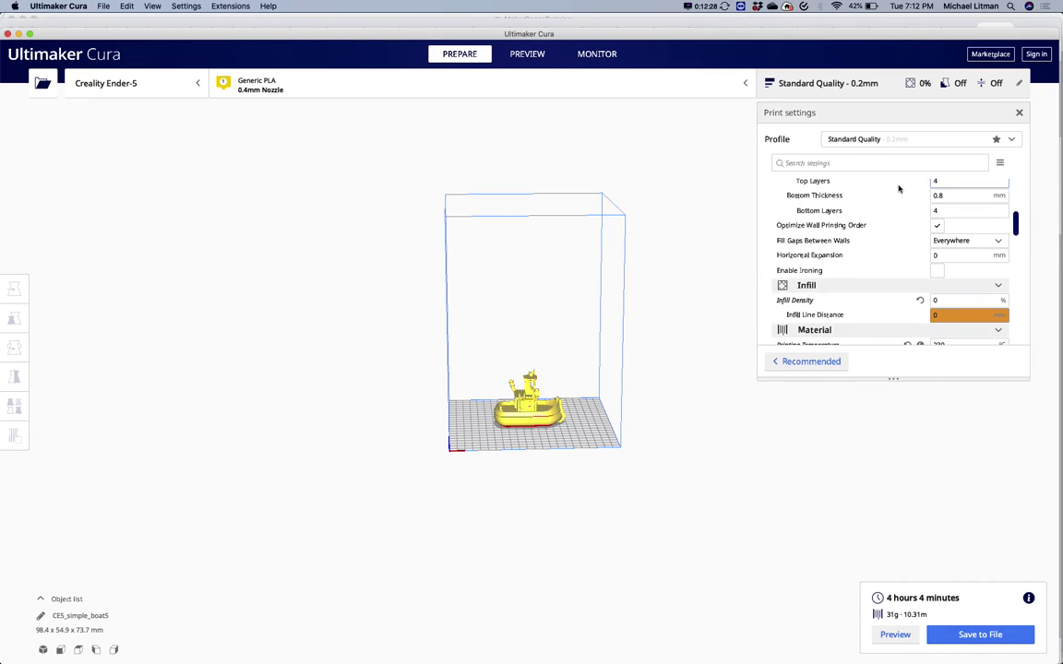
scroll(898, 189, "down", 2)
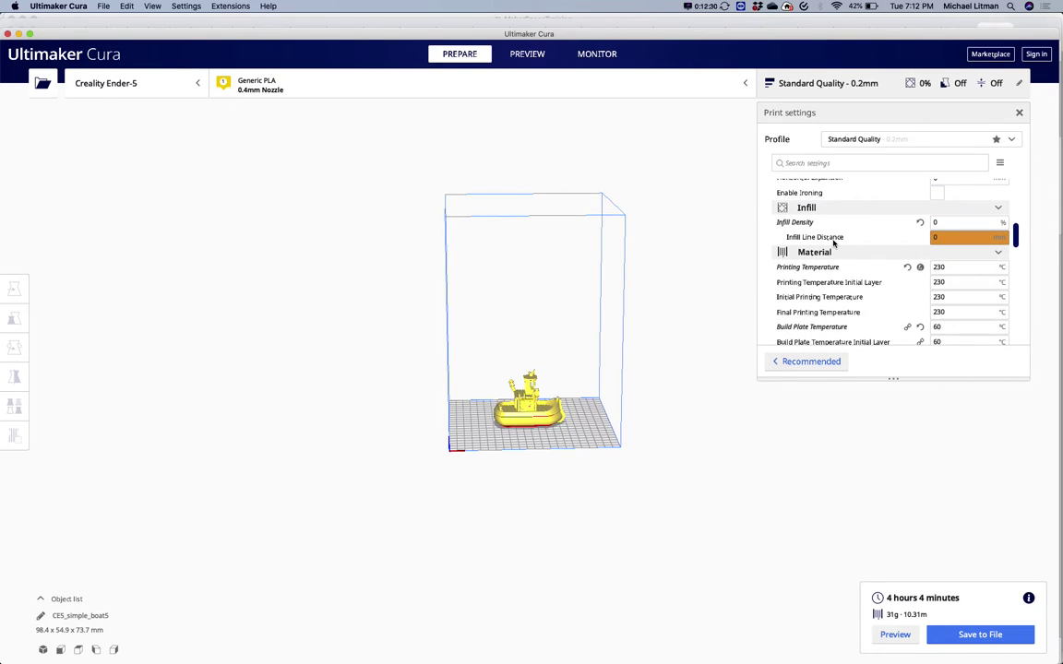
left_click(936, 222)
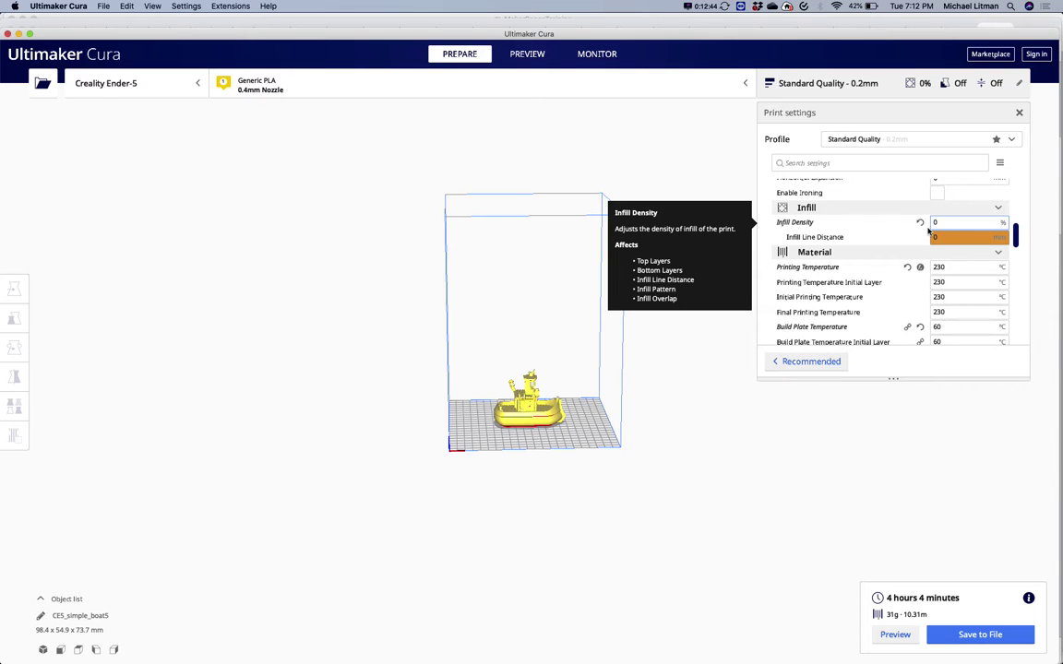
left_click(921, 224)
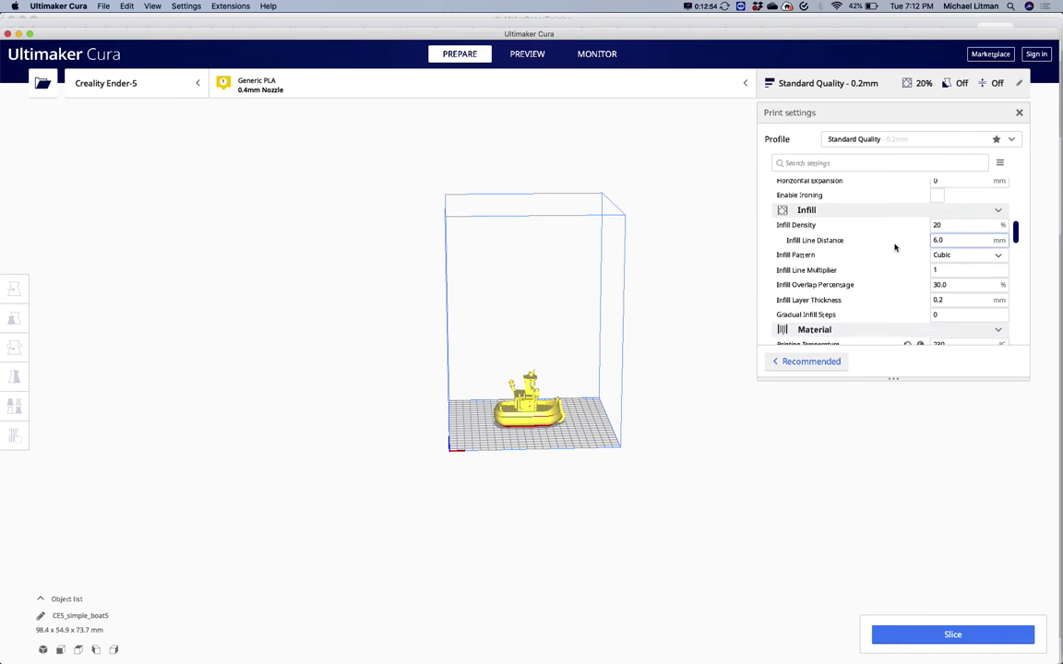
scroll(894, 247, "down", 5)
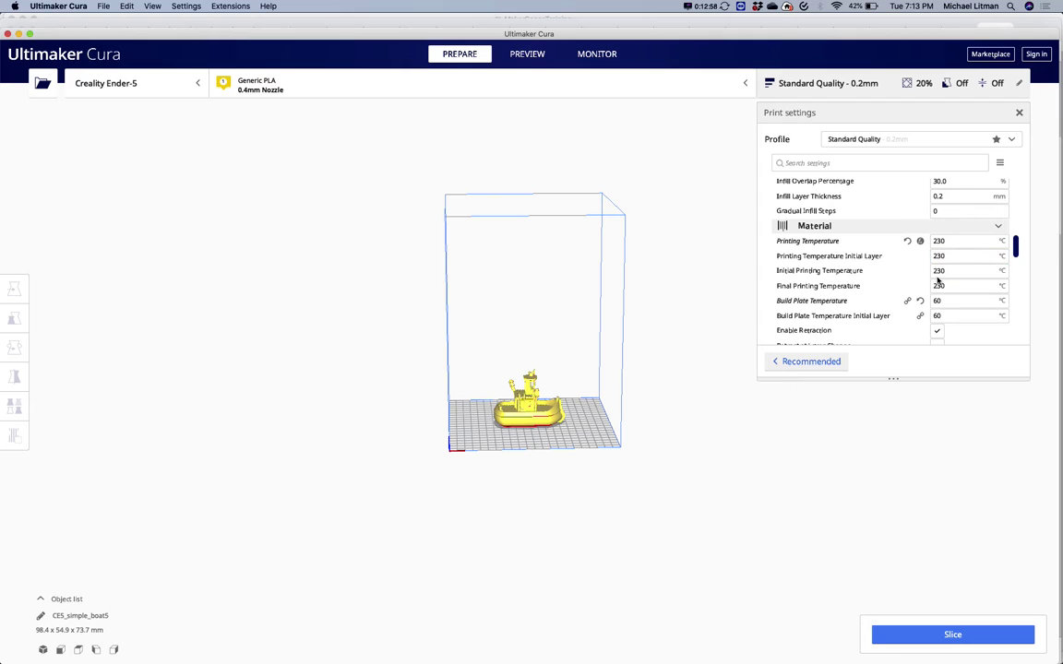
mouse_move(875, 286)
mouse_move(941, 245)
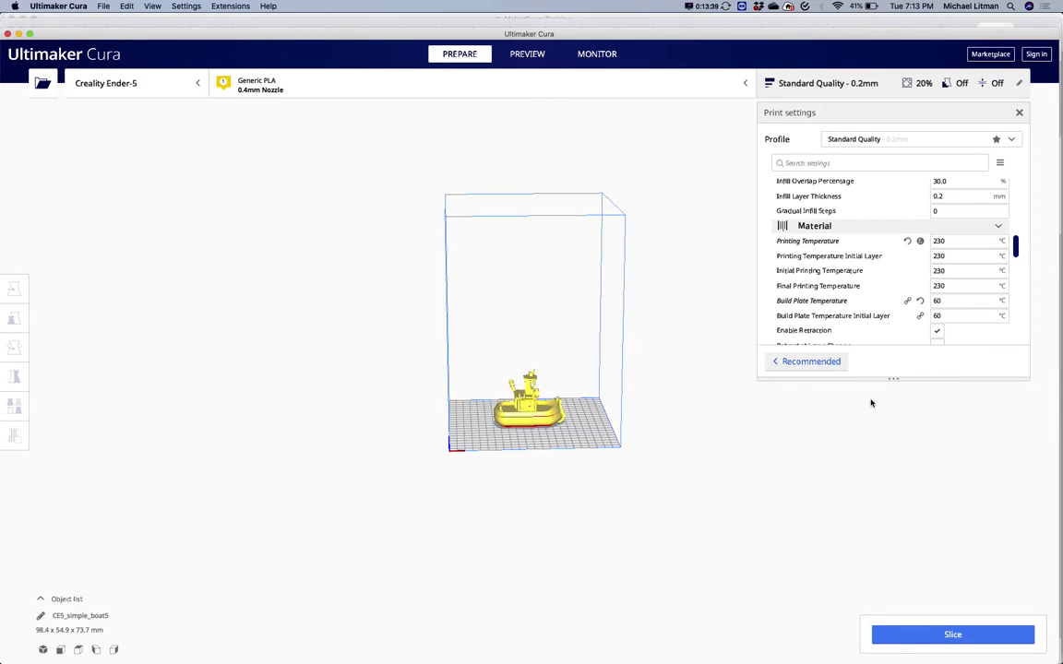
scroll(871, 402, "down", 3)
scroll(871, 402, "up", 3)
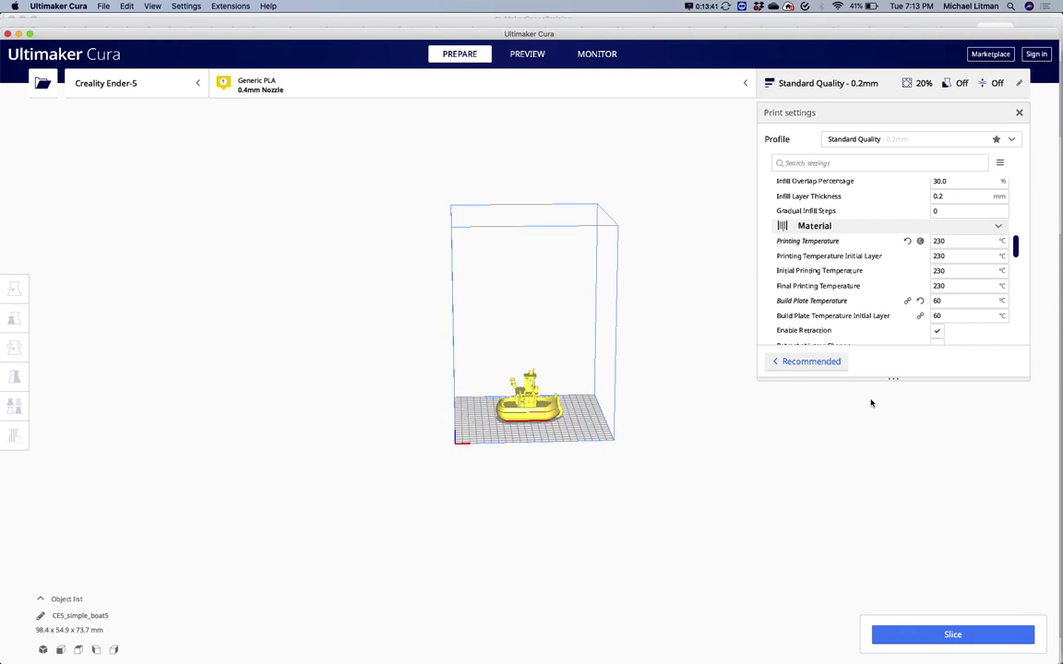
scroll(871, 402, "up", 2)
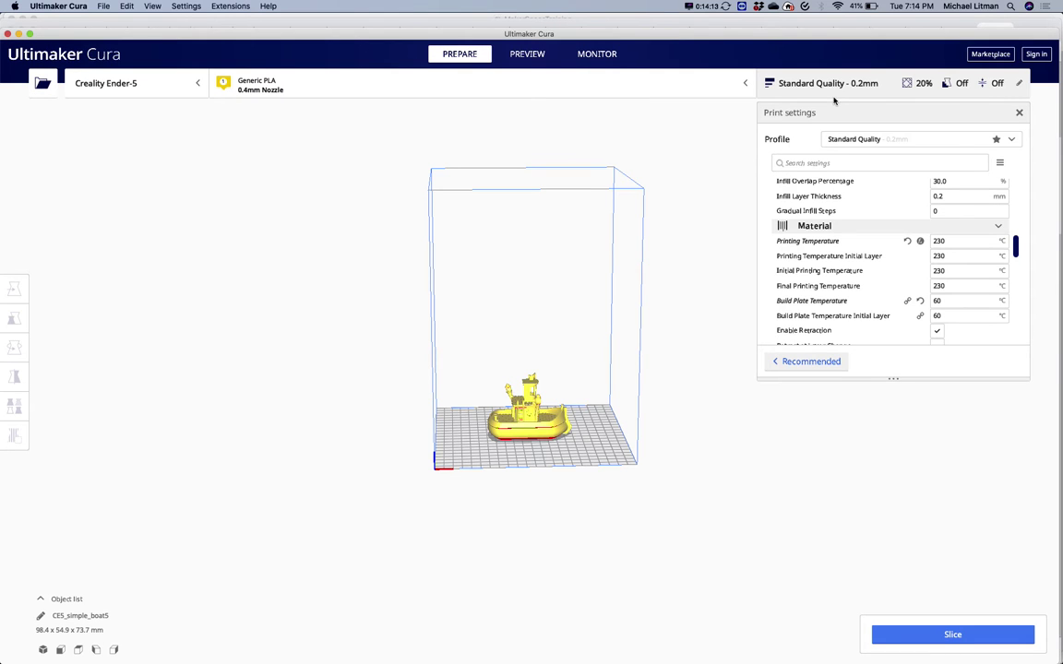
Step: Switch to Chrome and read tutorial steps 2.11 and 2.12 on support and build plate adhesion
key("super+Tab")
scroll(837, 431, "down", 5)
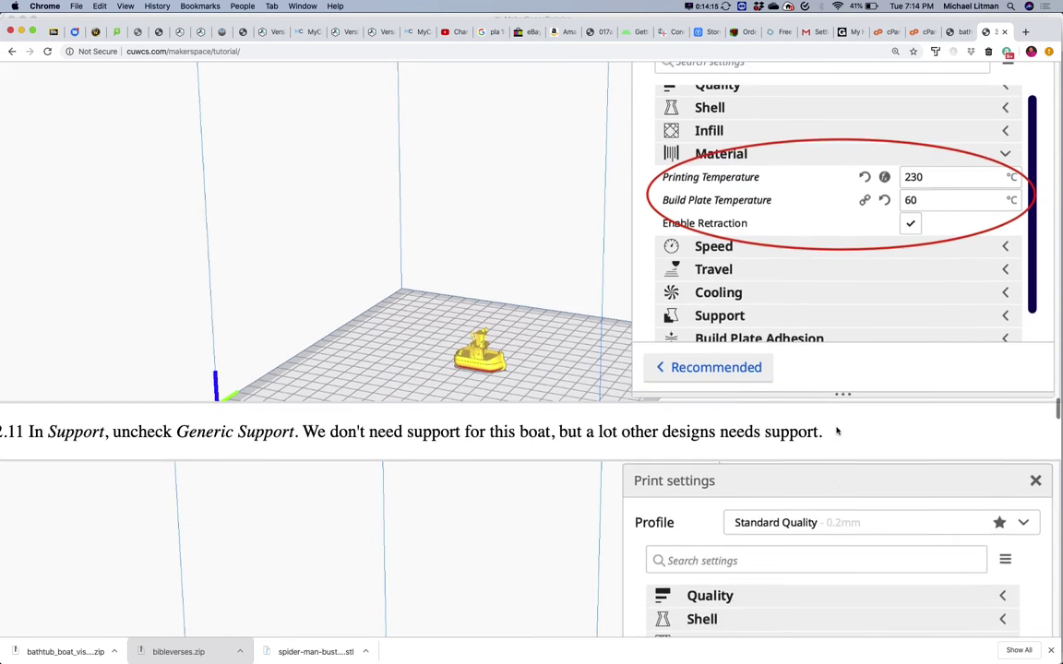
scroll(837, 431, "down", 10)
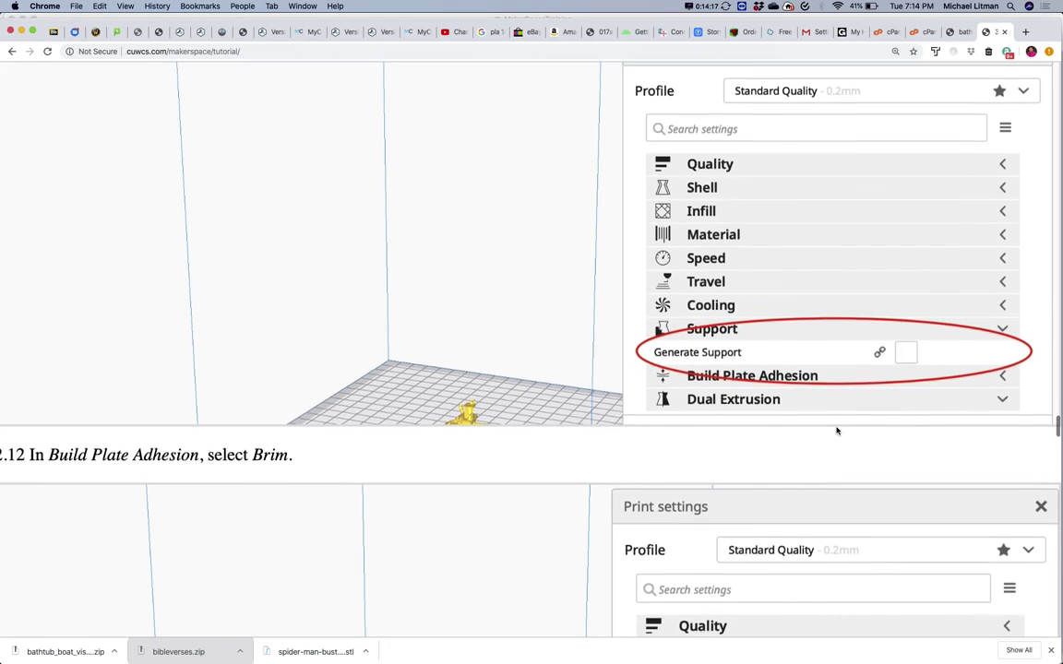
scroll(858, 388, "down", 8)
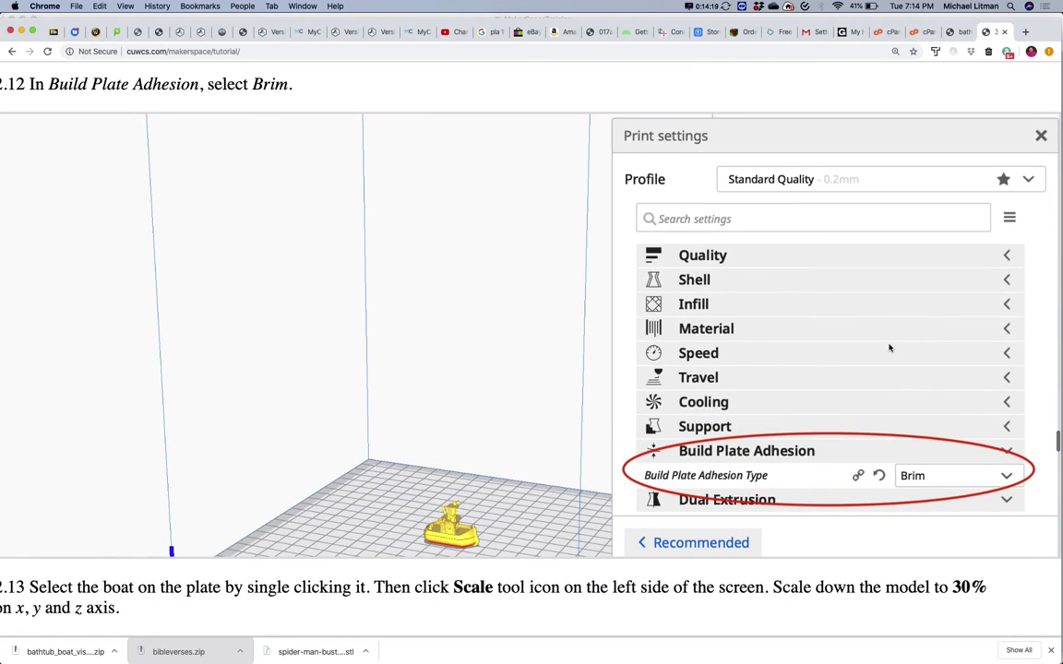
scroll(890, 347, "up", 5)
Step: Return to Ultimaker Cura and examine the Material, Speed, Travel, Cooling and Support sections of the custom print settings
key("super+Tab")
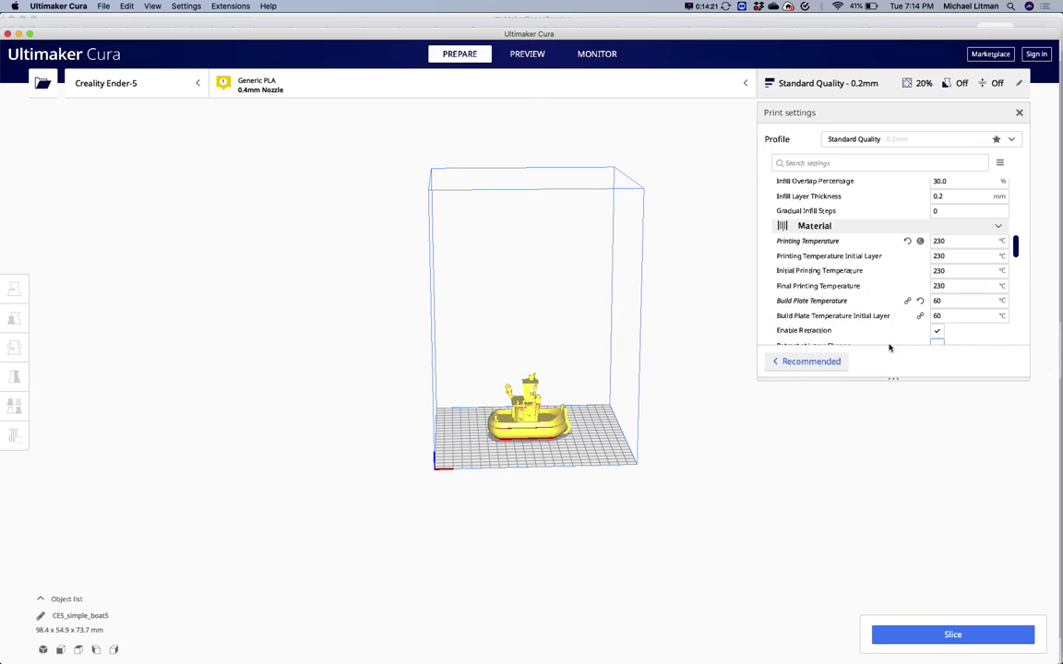
scroll(893, 252, "down", 5)
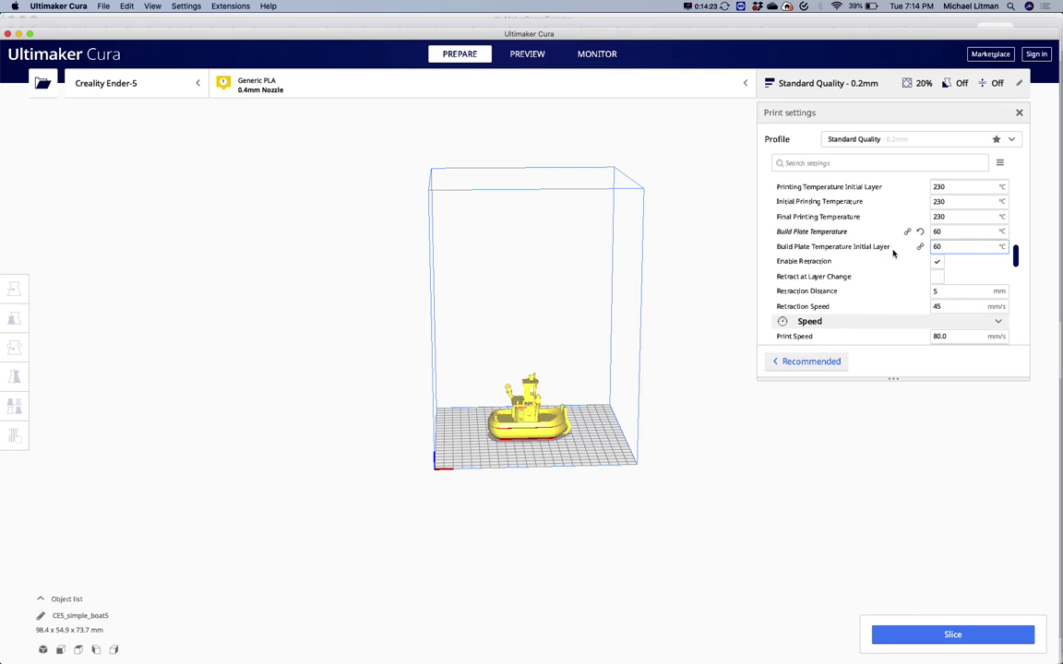
scroll(893, 252, "down", 3)
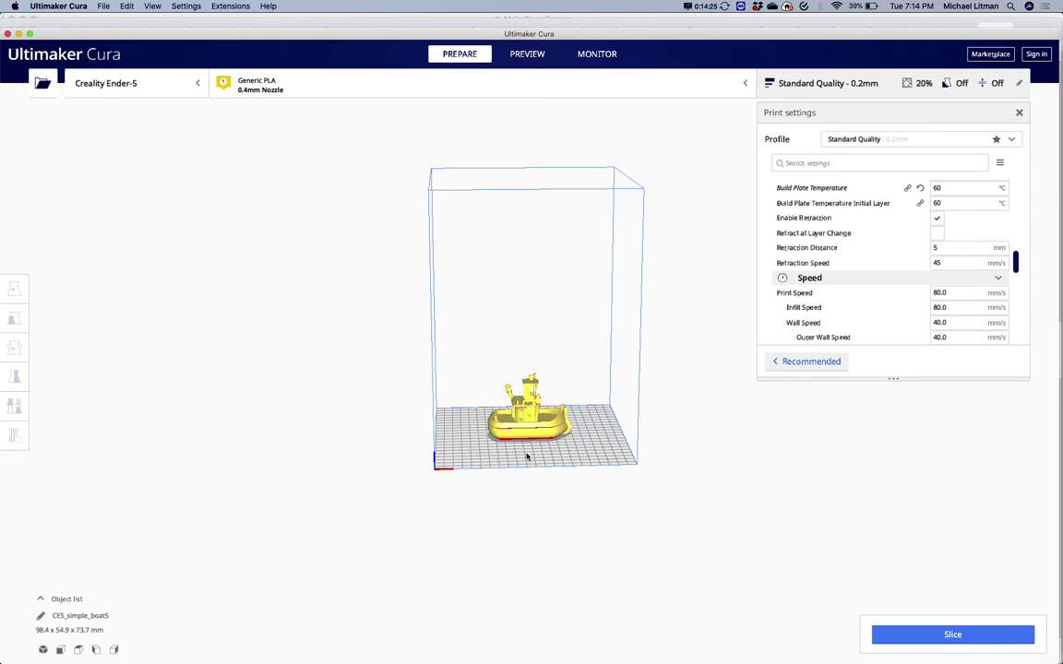
left_click_drag(400, 406, 470, 426)
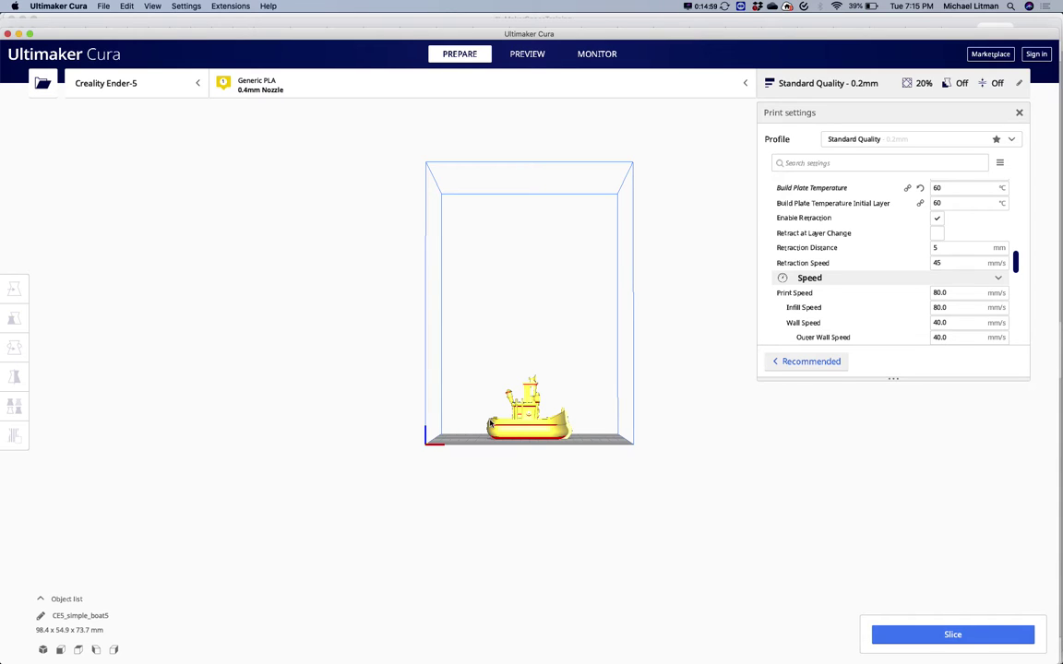
scroll(888, 243, "down", 1)
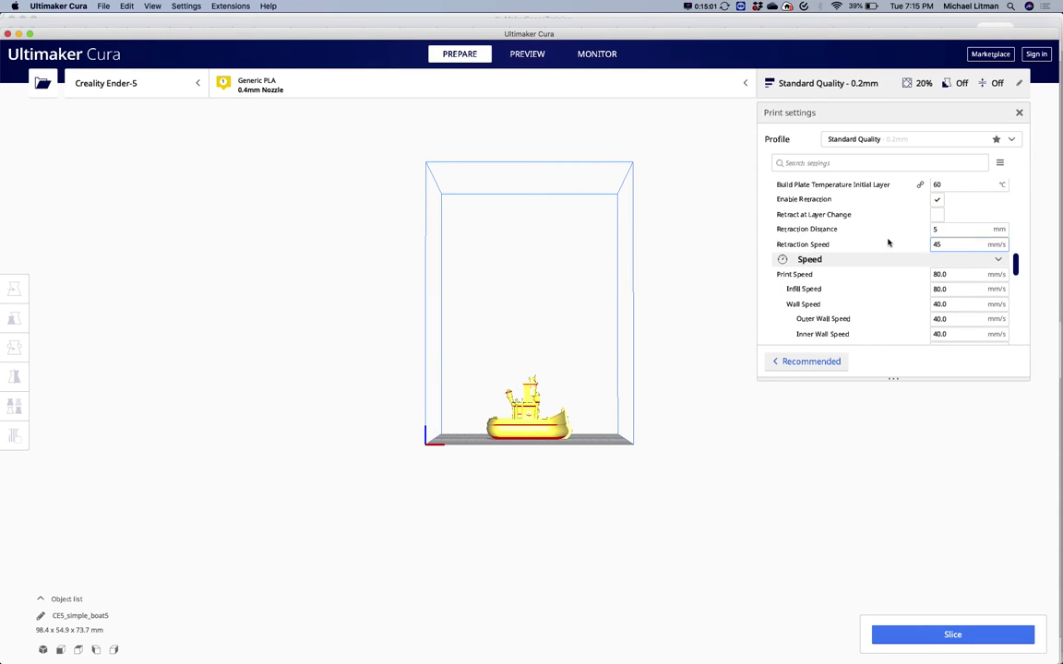
scroll(888, 243, "down", 10)
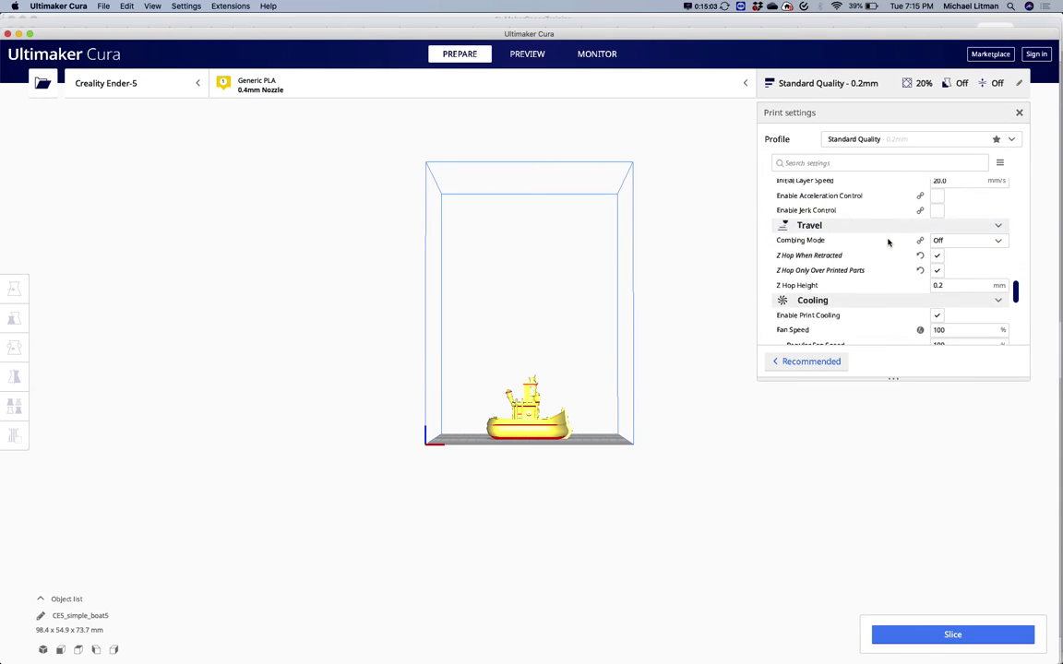
scroll(889, 242, "down", 2)
scroll(889, 243, "up", 2)
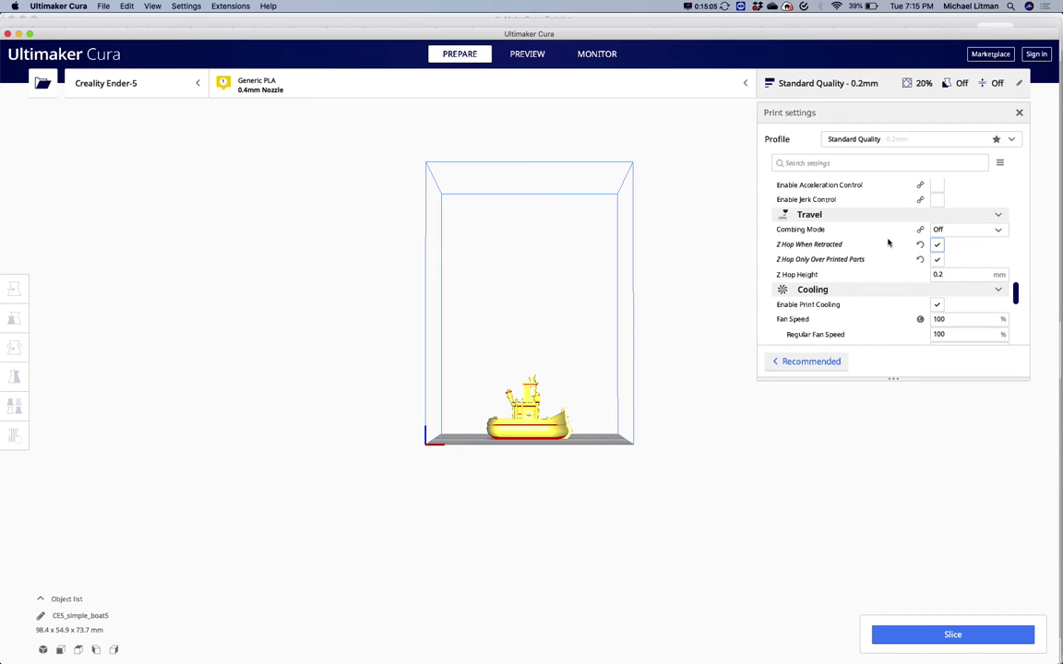
mouse_move(900, 250)
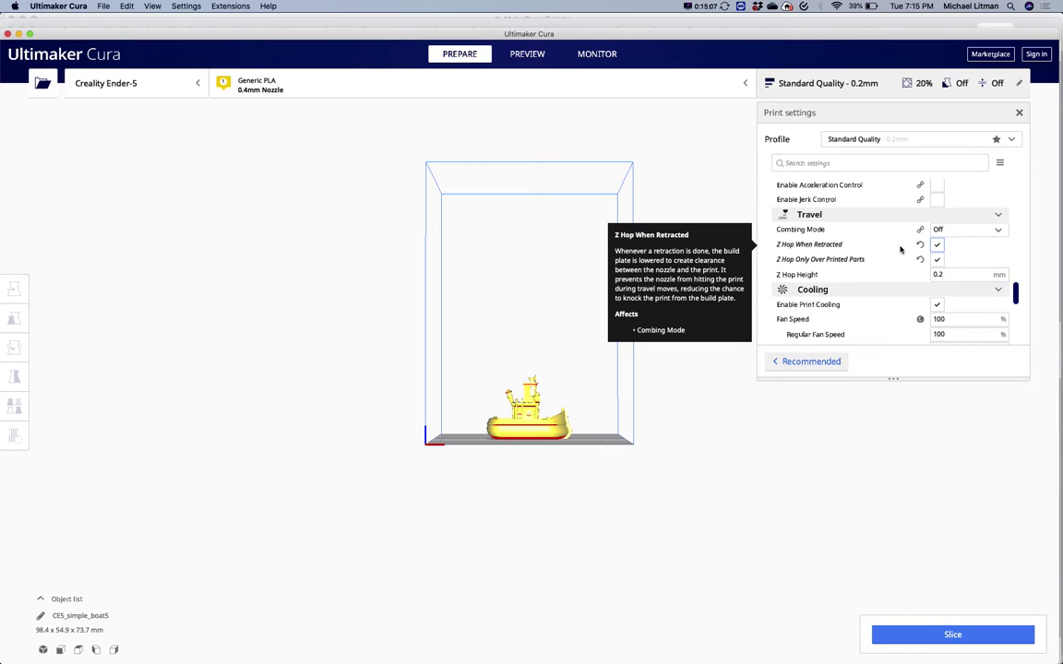
scroll(901, 249, "up", 4)
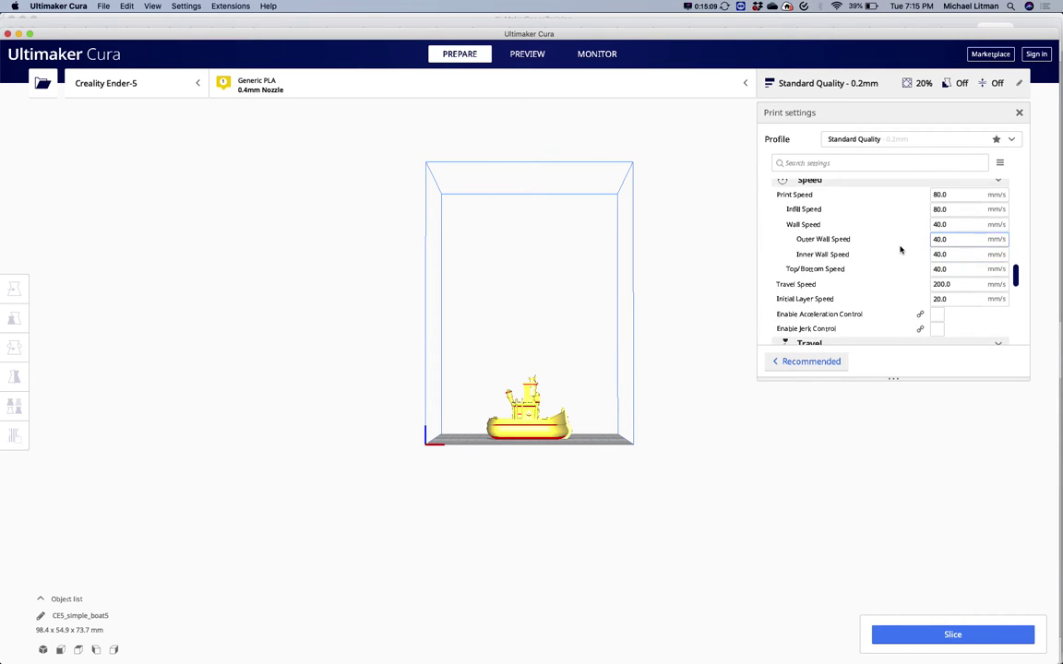
scroll(901, 249, "down", 3)
scroll(901, 250, "down", 10)
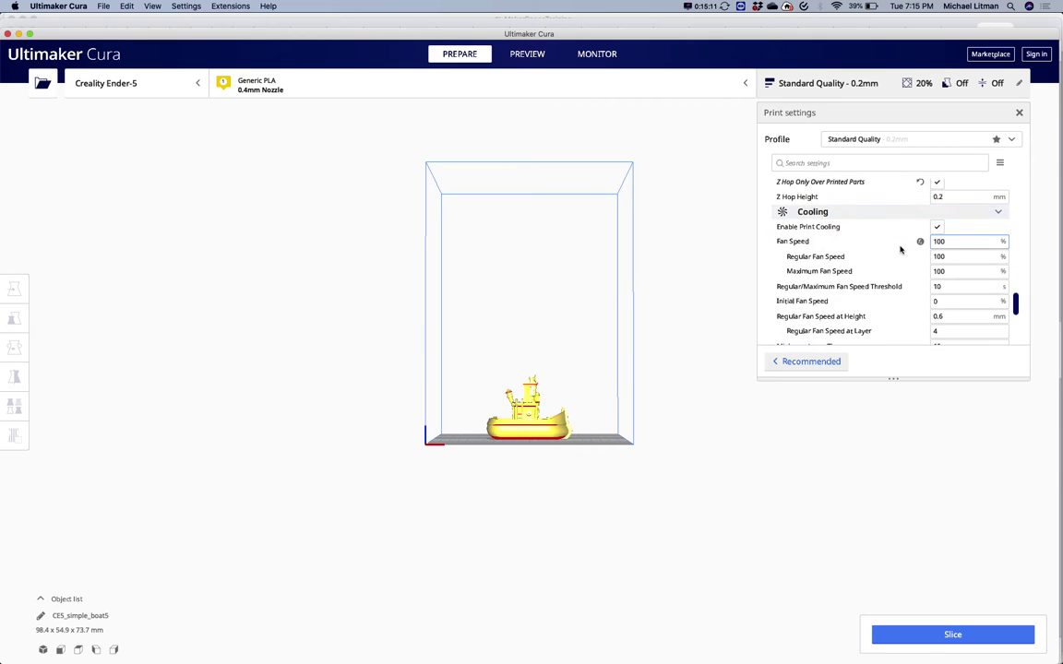
scroll(901, 250, "down", 2)
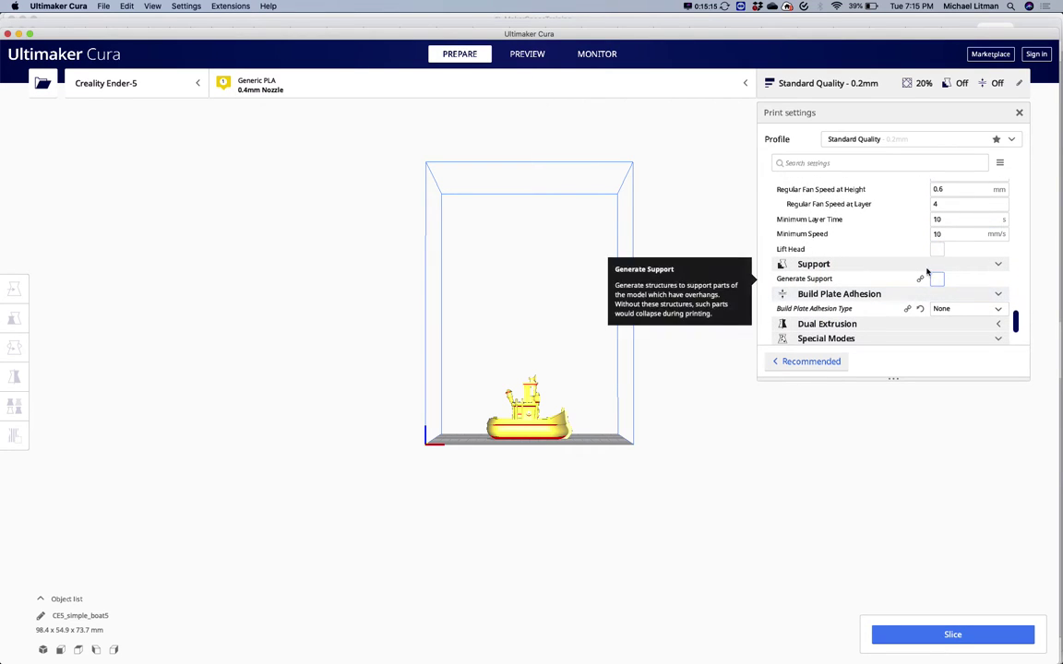
Step: Try Skirt, Brim and Raft in turn as the Build Plate Adhesion Type
scroll(881, 274, "down", 1)
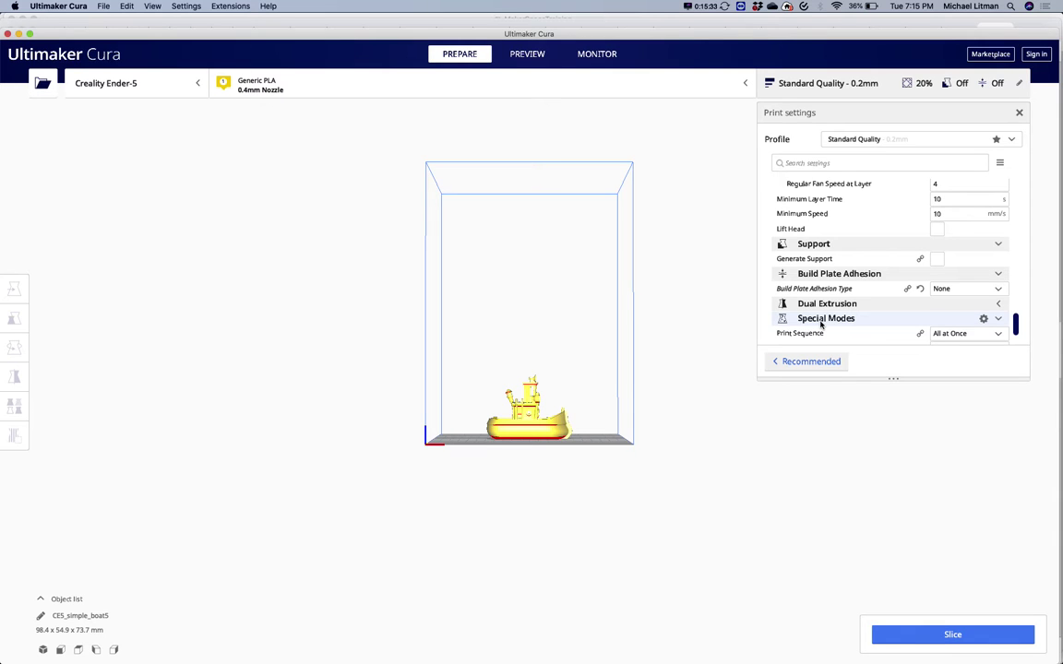
left_click(950, 289)
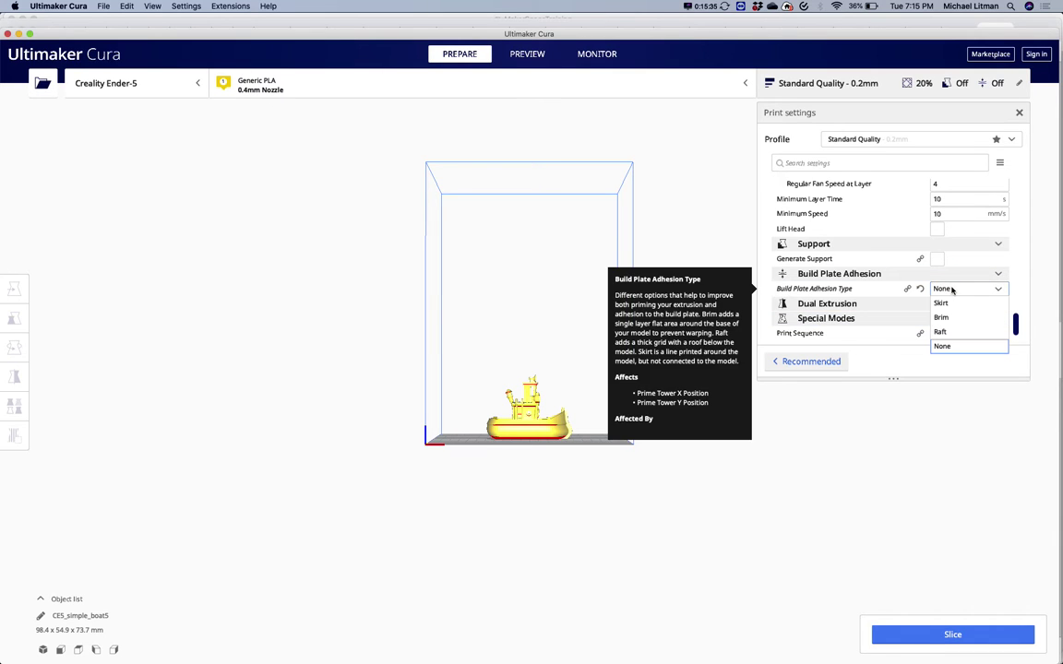
left_click(937, 307)
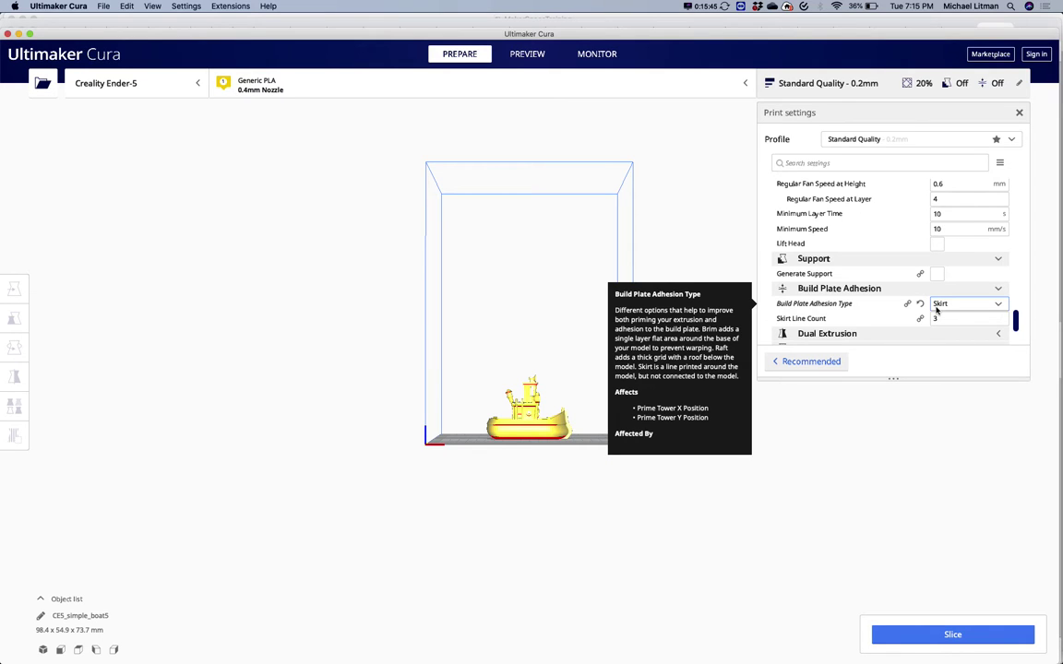
left_click(938, 305)
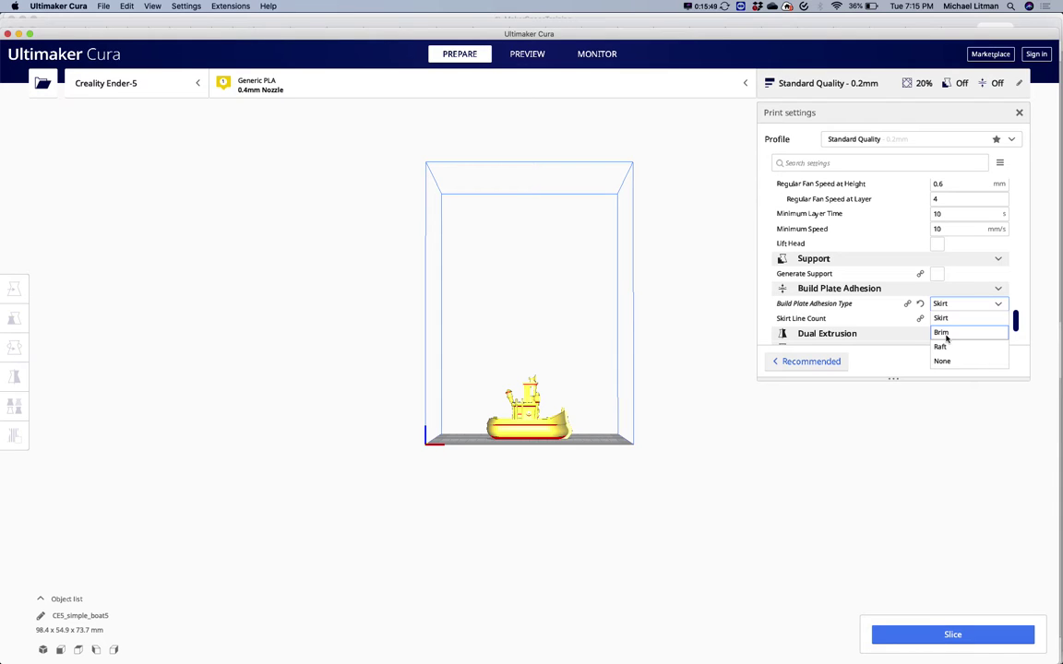
left_click(942, 334)
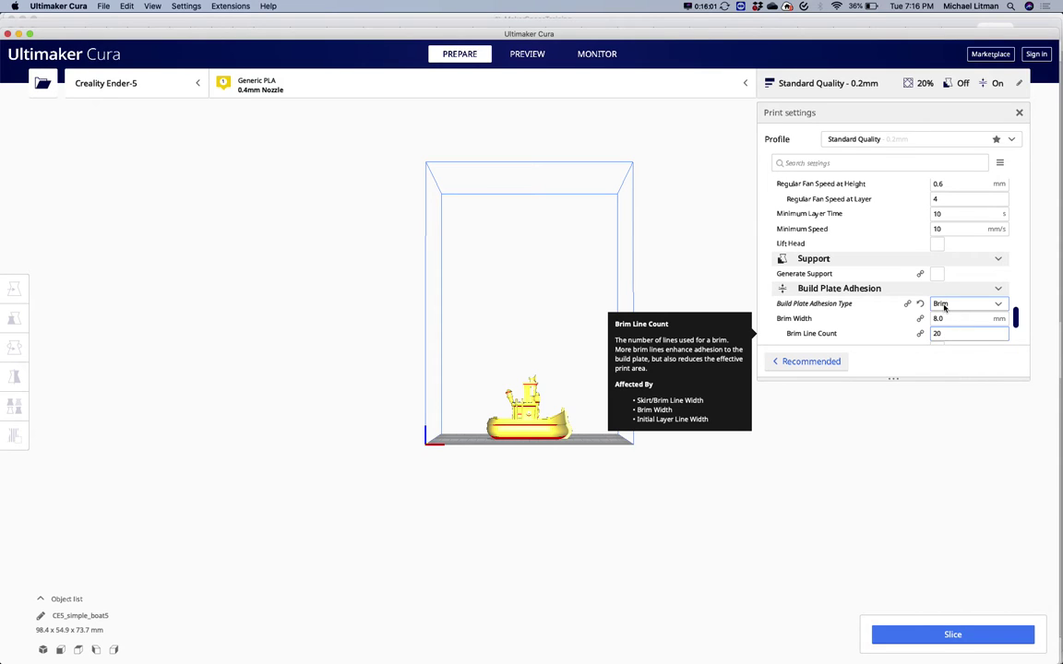
left_click(947, 303)
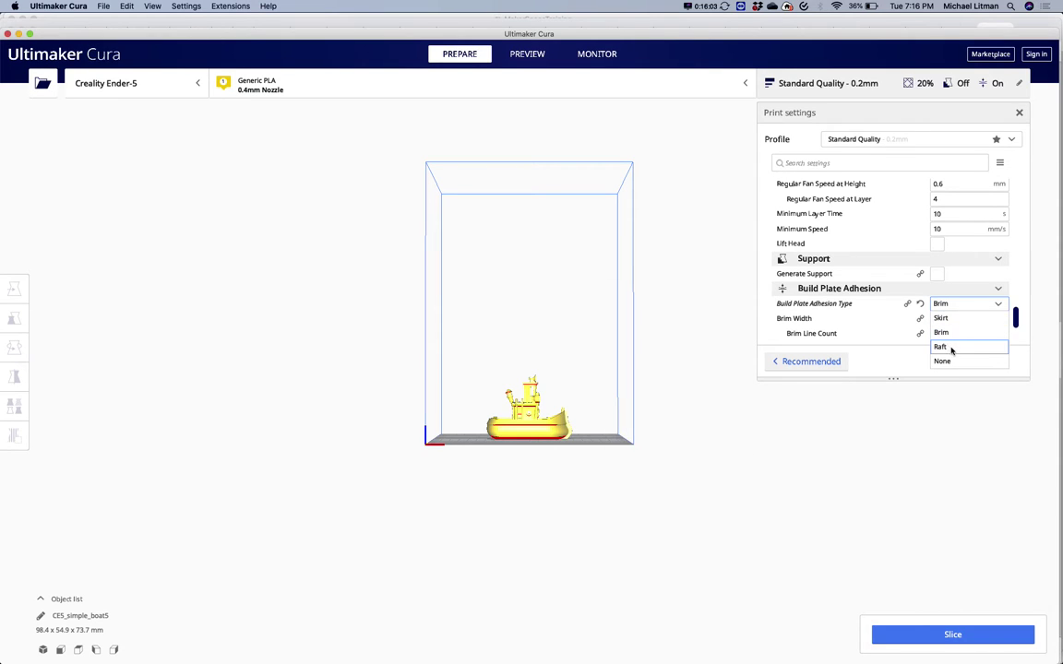
left_click(948, 347)
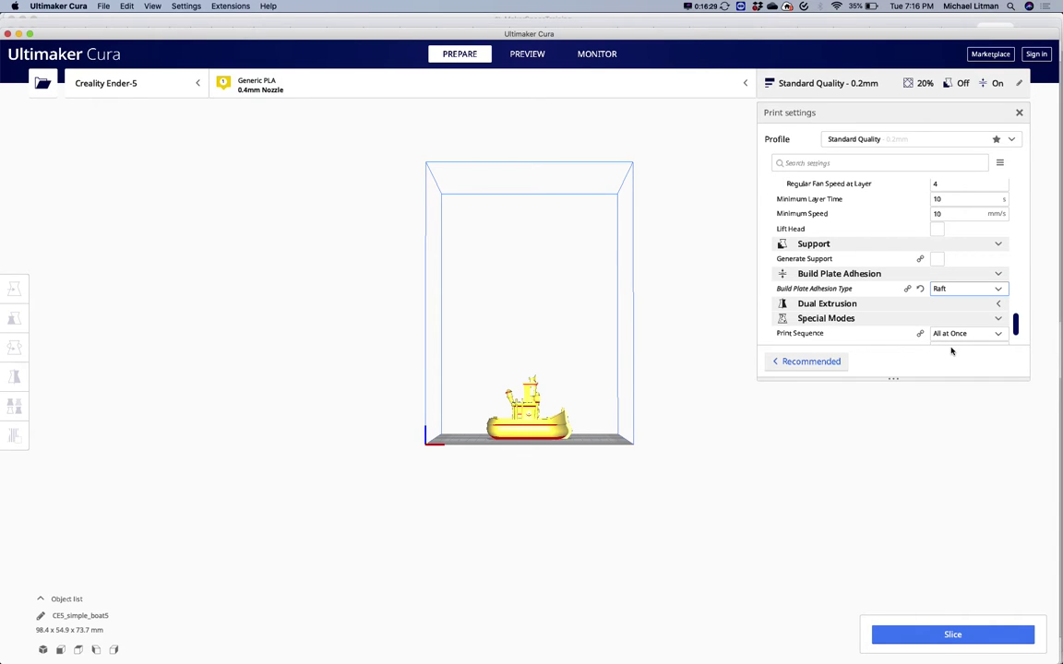
Step: Set the Build Plate Adhesion Type to Brim
left_click(954, 291)
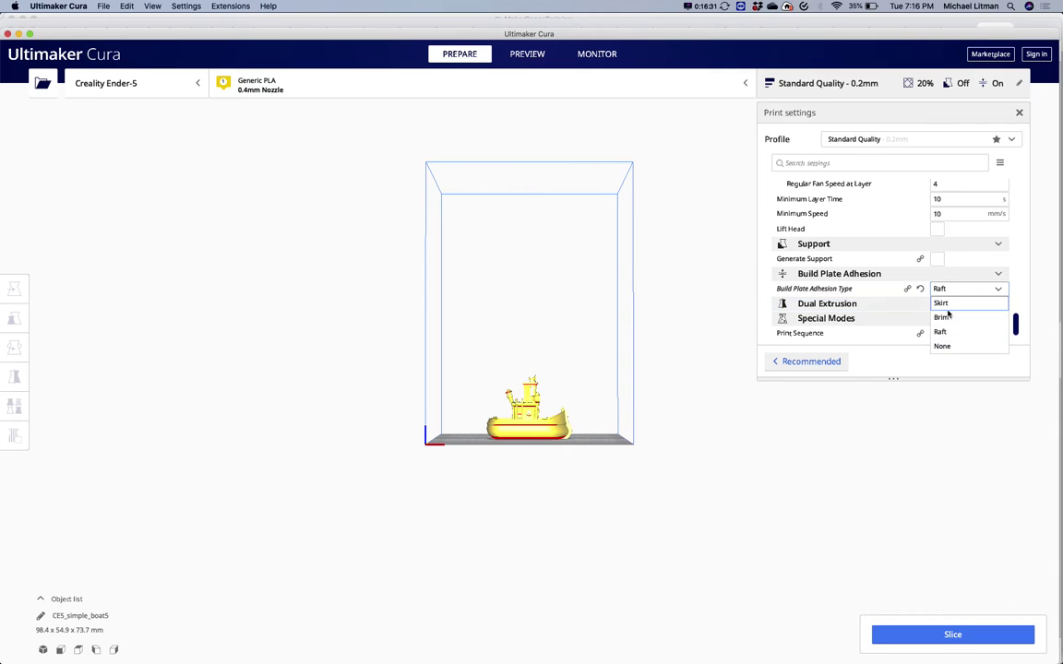
left_click(949, 320)
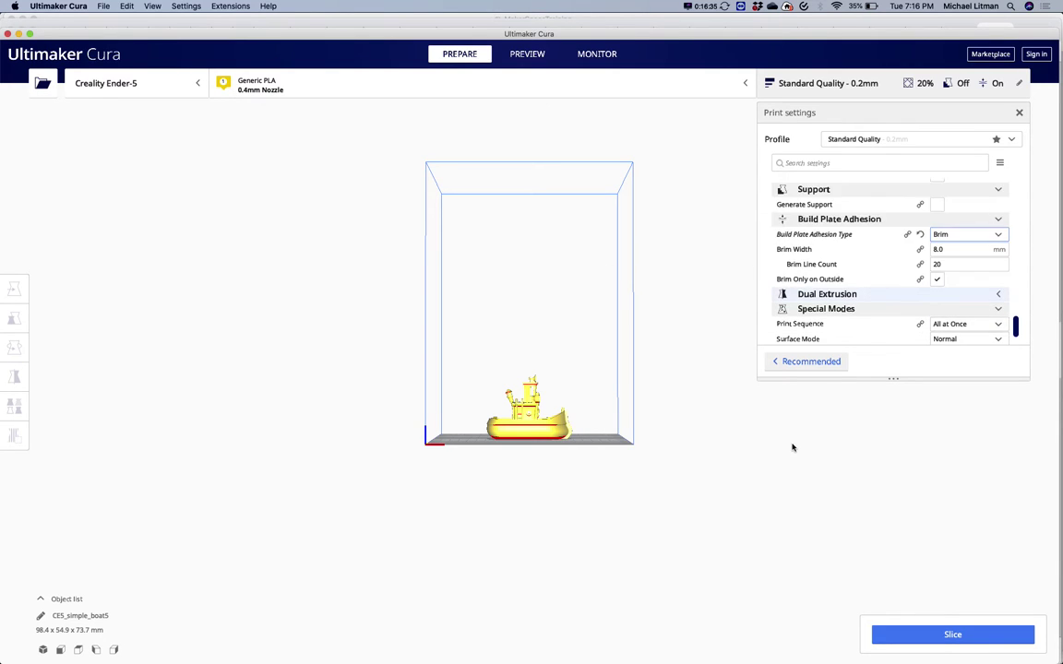
Step: Switch to Chrome and read tutorial step 2.13 on scaling the boat model
key("super+Tab")
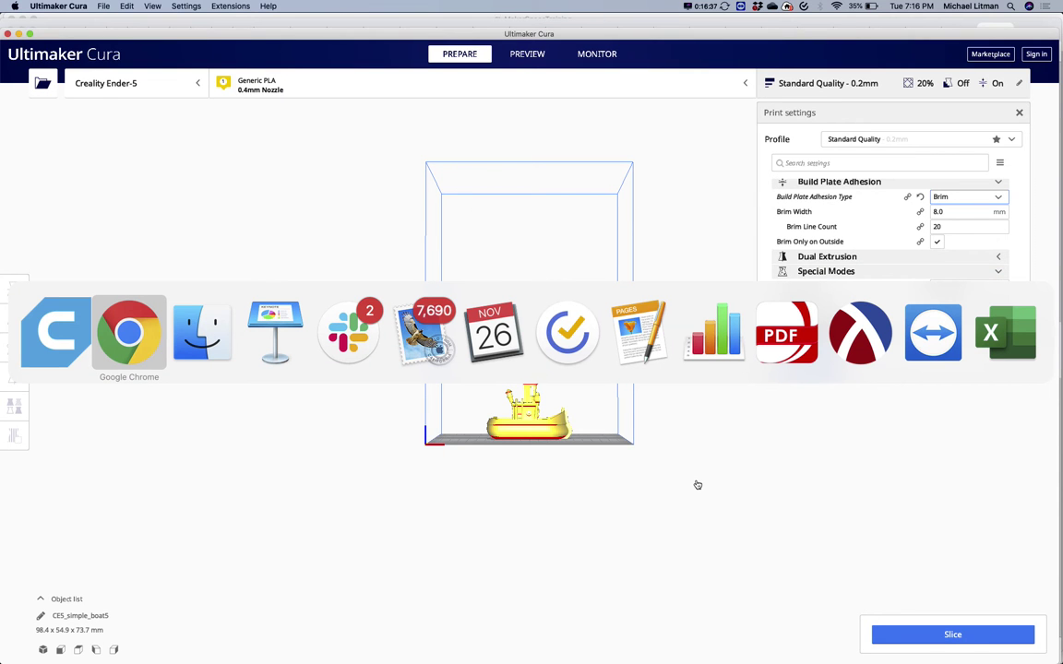
scroll(961, 485, "down", 5)
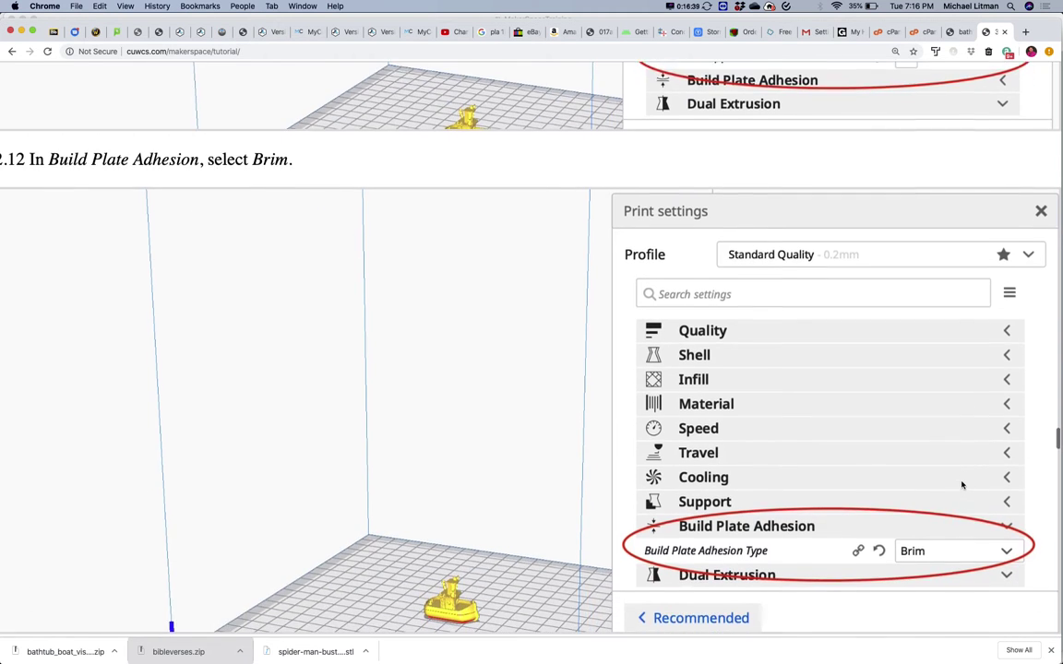
scroll(961, 485, "down", 15)
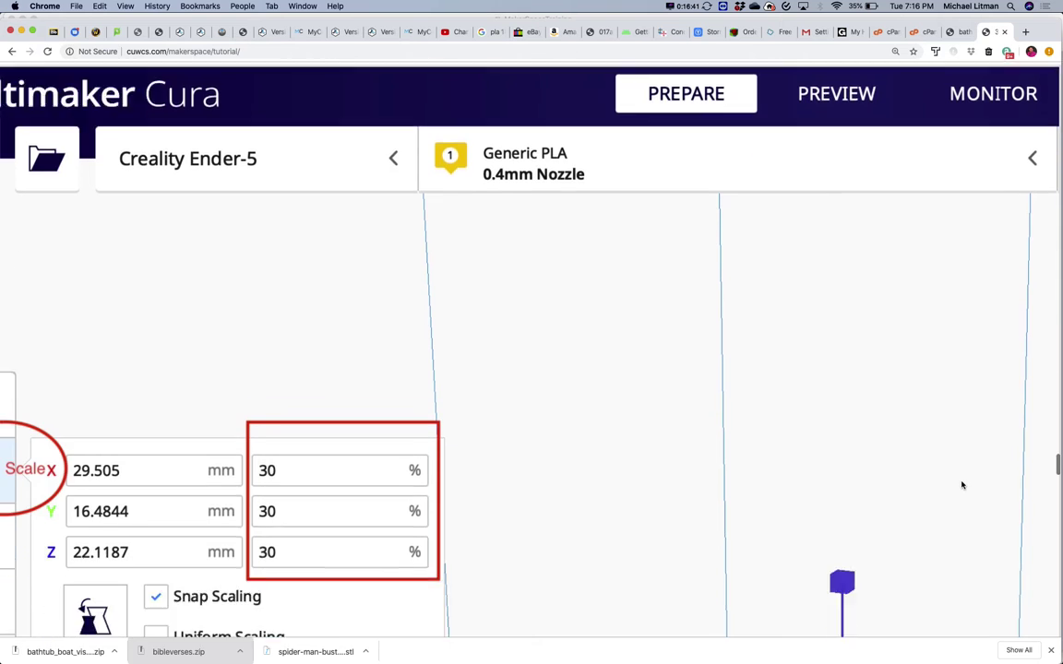
scroll(962, 484, "down", 3)
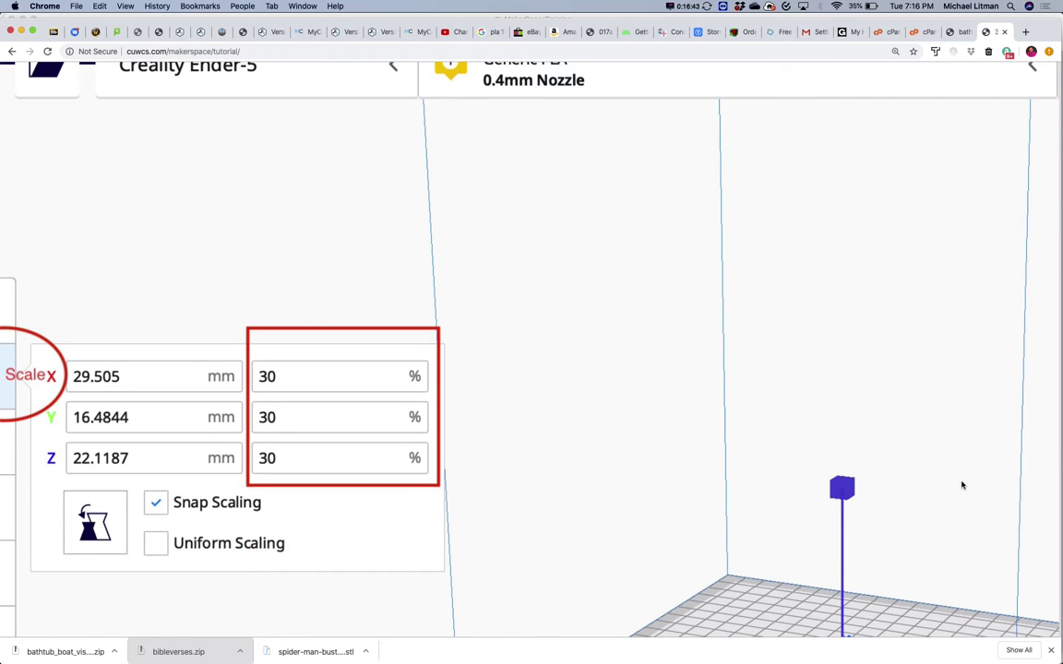
Step: Return to Ultimaker Cura, scale the boat uniformly to 30% on the X, Y and Z axes, and deselect it
key("super+Tab")
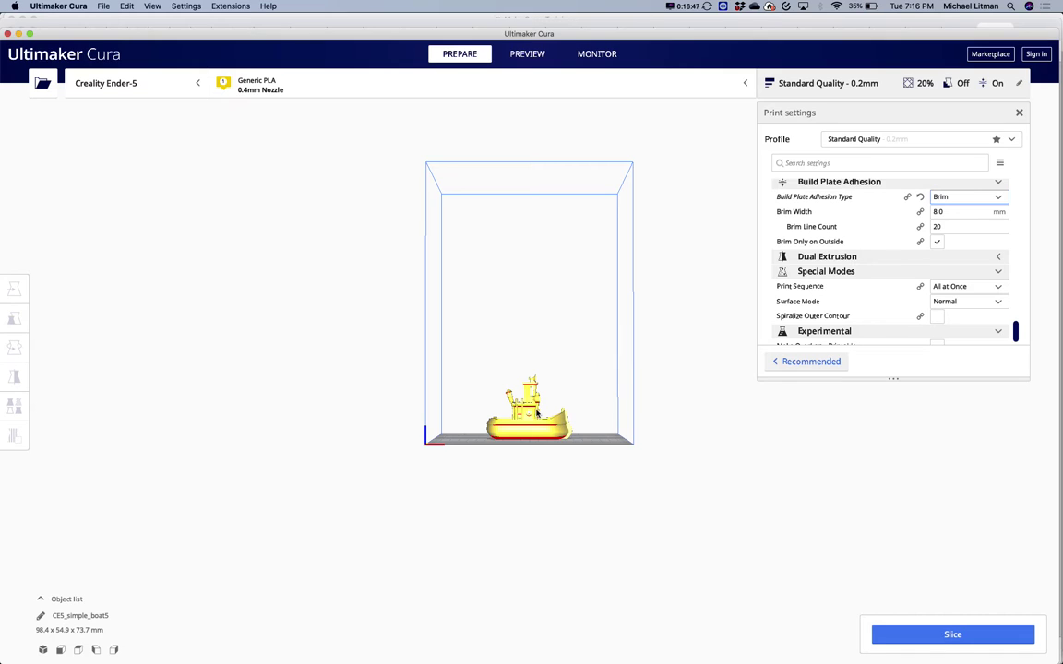
left_click(526, 415)
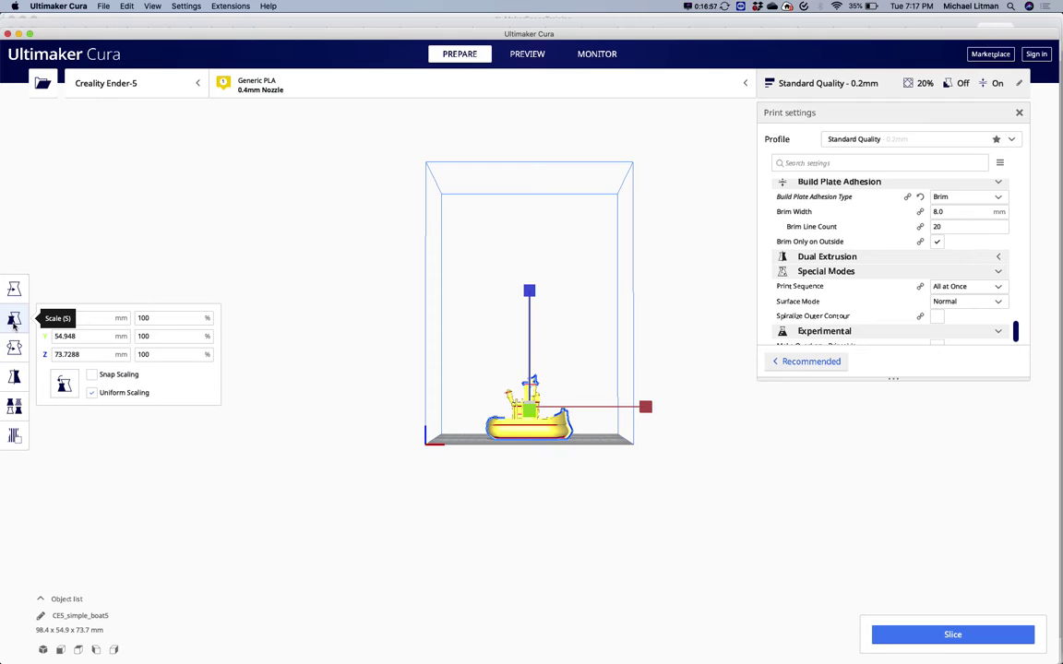
left_click(138, 318)
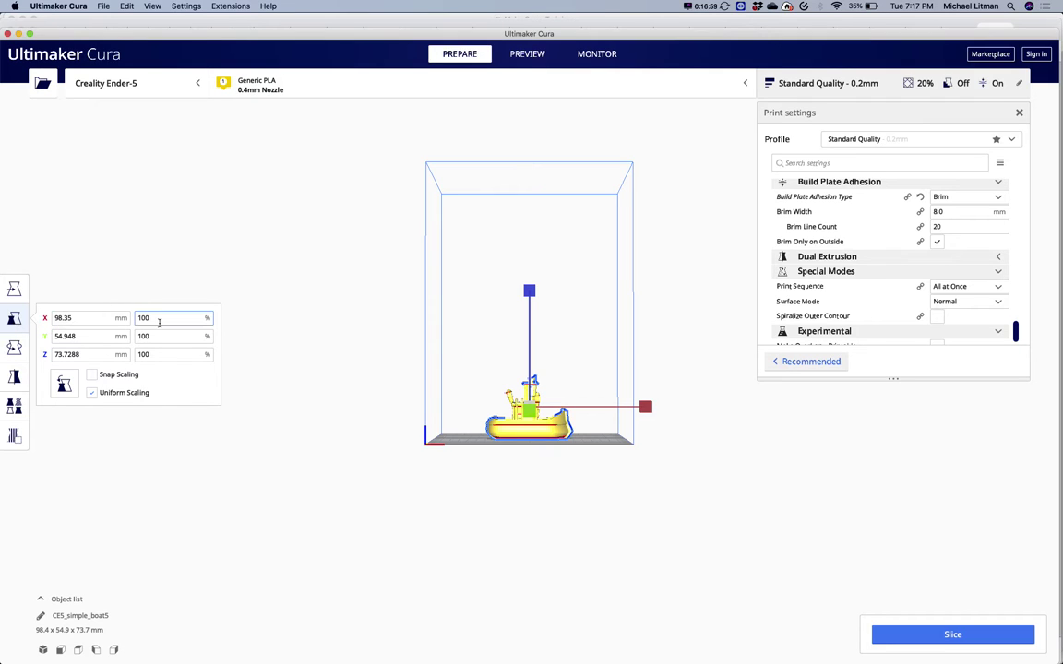
left_click(159, 336)
double_click(162, 317)
type("30")
key("Return")
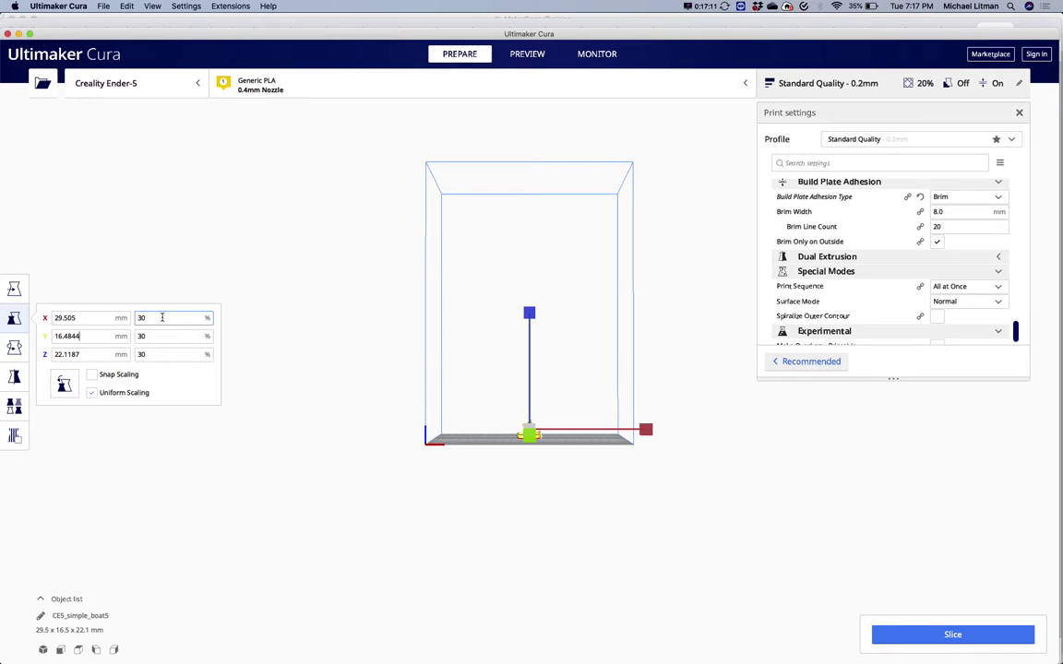
left_click(695, 388)
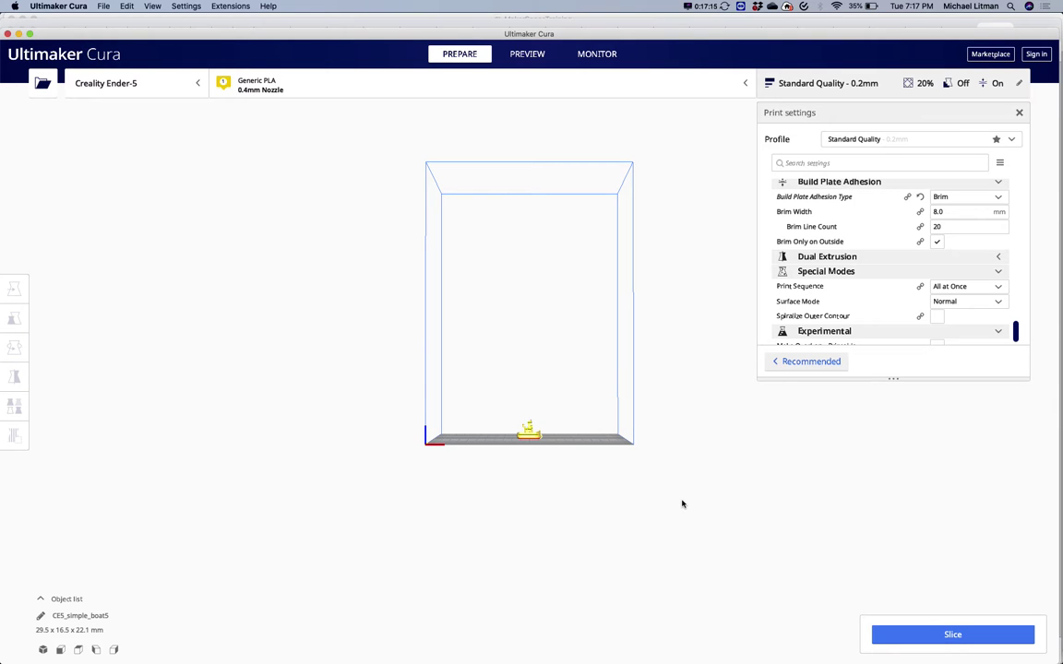
Step: Check tutorial steps 2.14 and 2.15 in Chrome, return to Ultimaker Cura and slice the boat
key("super+Tab")
scroll(656, 435, "down", 5)
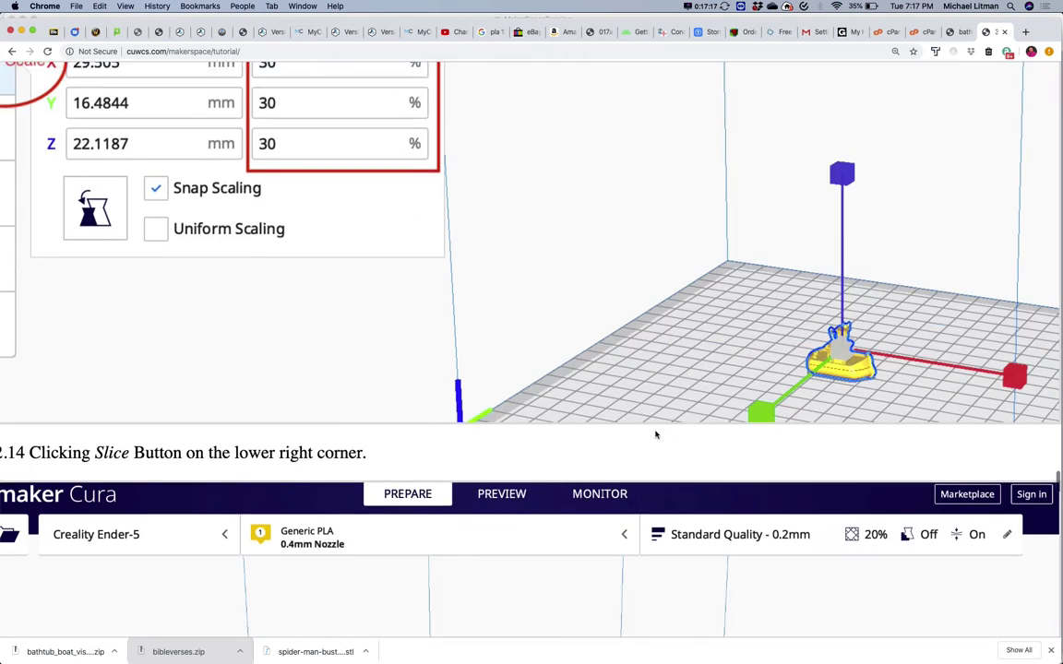
scroll(656, 435, "down", 10)
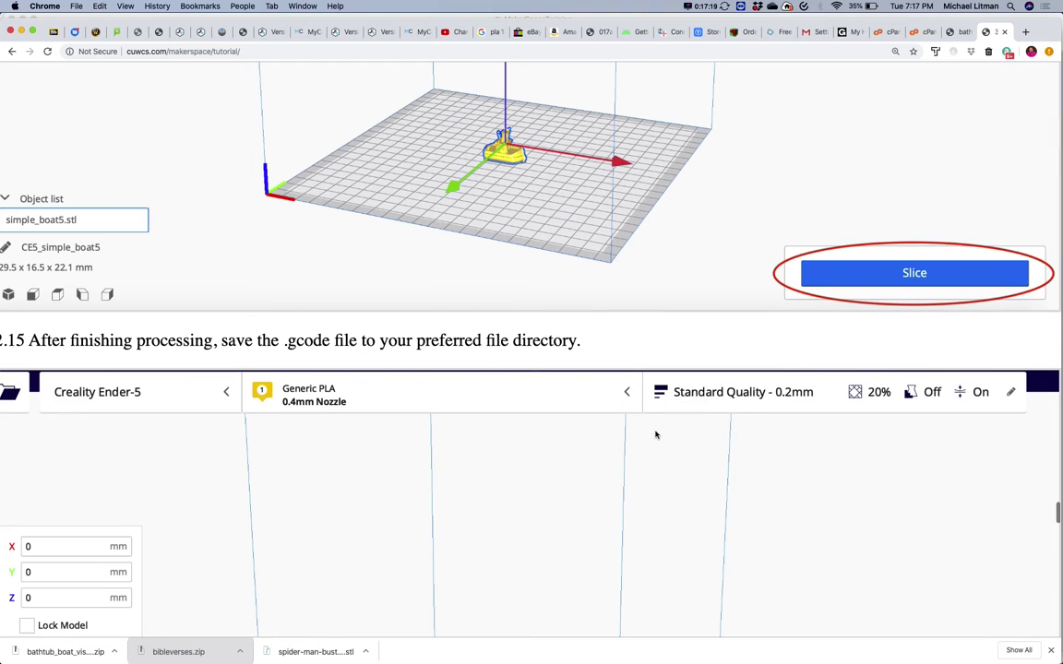
key("super+Tab")
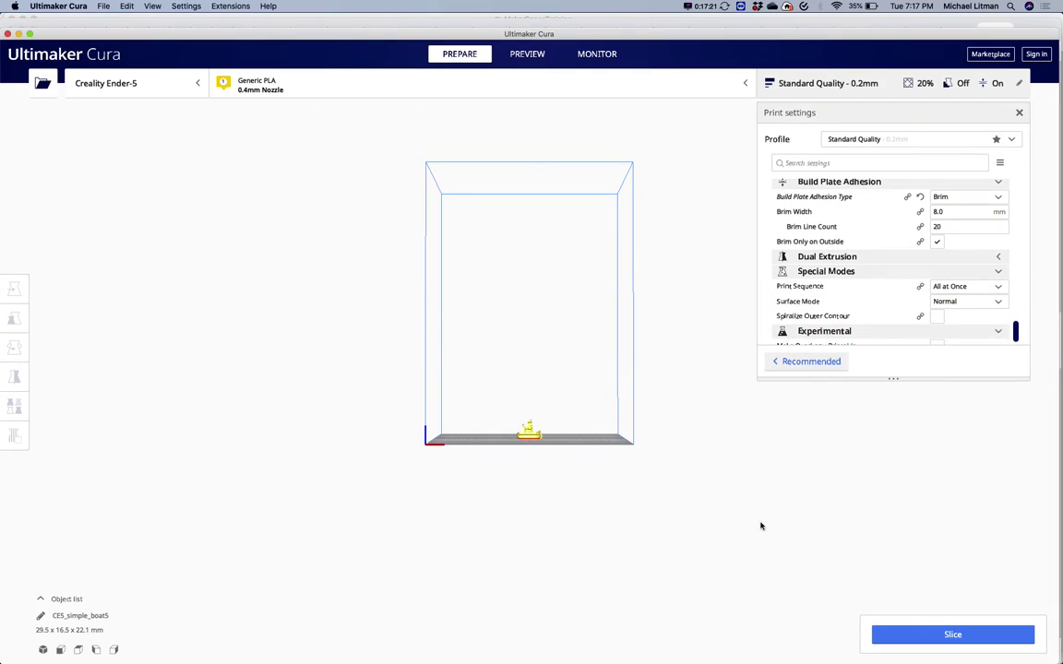
left_click(924, 637)
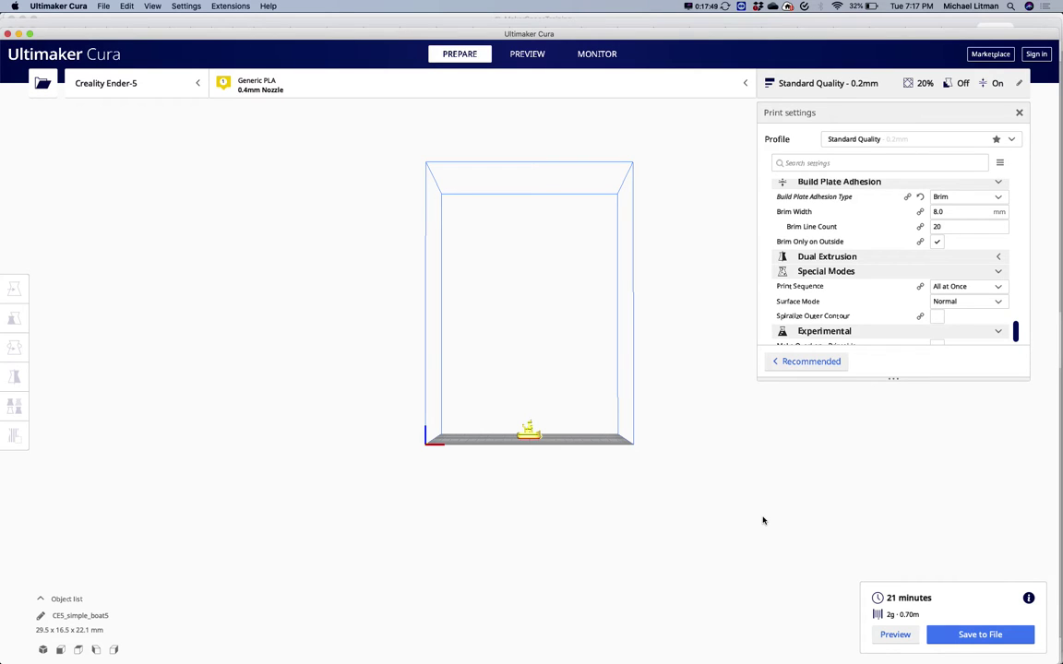
Step: Switch to Chrome and read tutorial step 2.15 and the start of section 3 on submitting a print request
key("super+Tab")
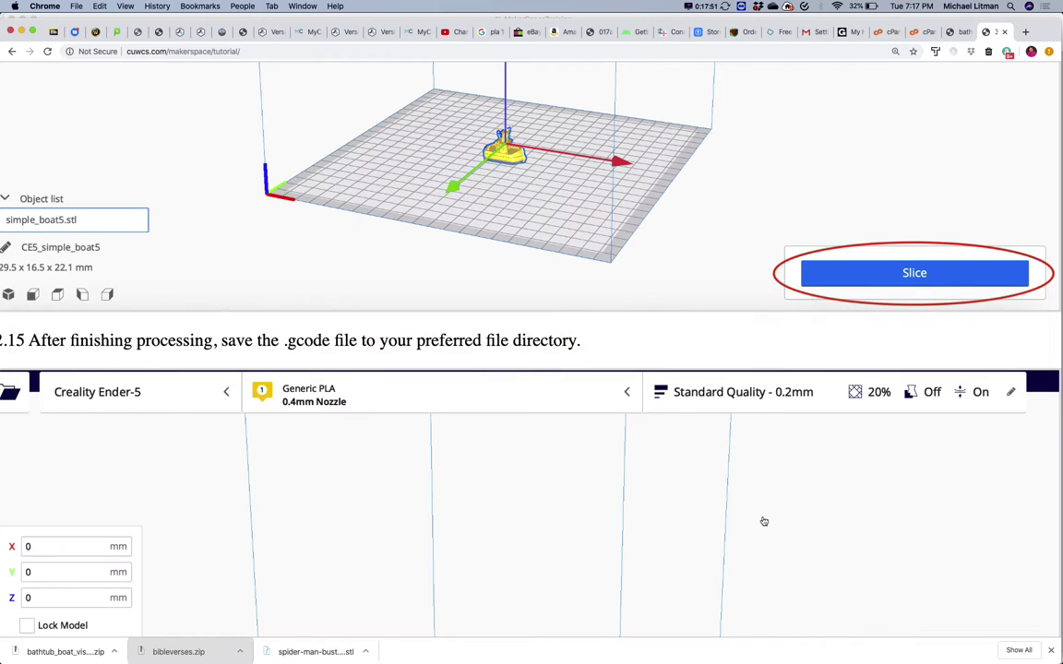
scroll(812, 581, "down", 5)
scroll(857, 635, "down", 15)
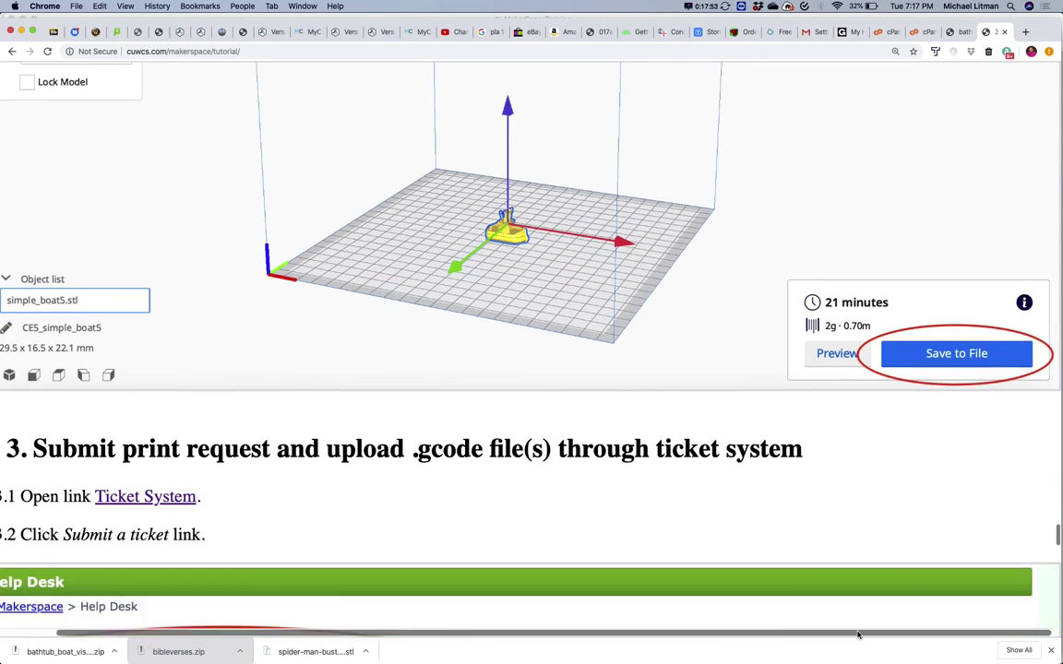
scroll(857, 635, "down", 2)
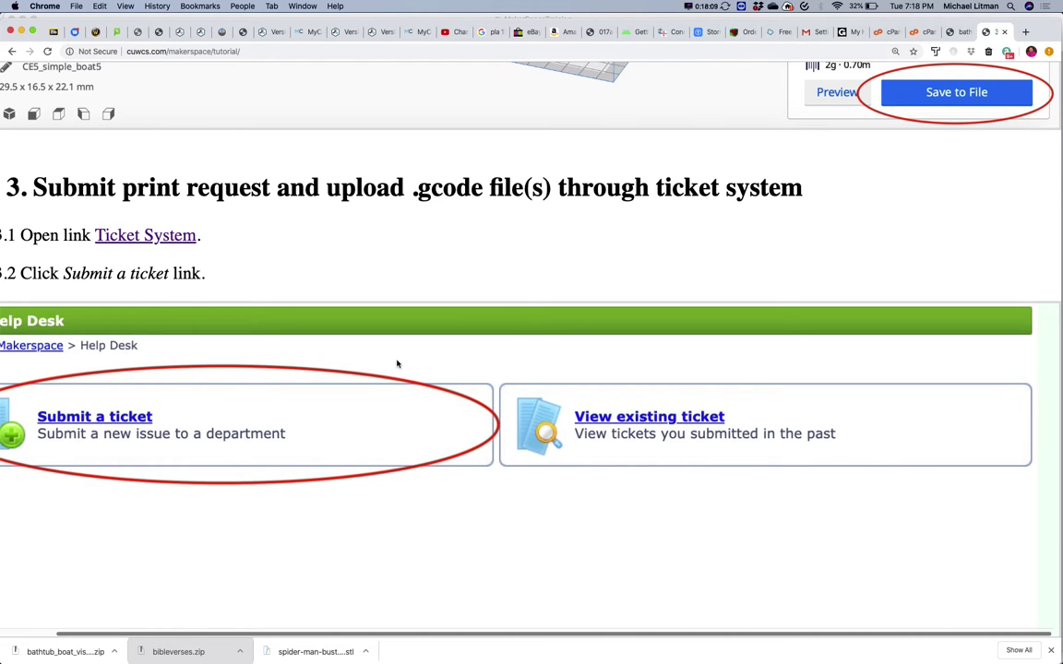
Step: Open the tutorial's Ticket System link, start a 3D Print Request ticket and look through its form fields
left_click(157, 238)
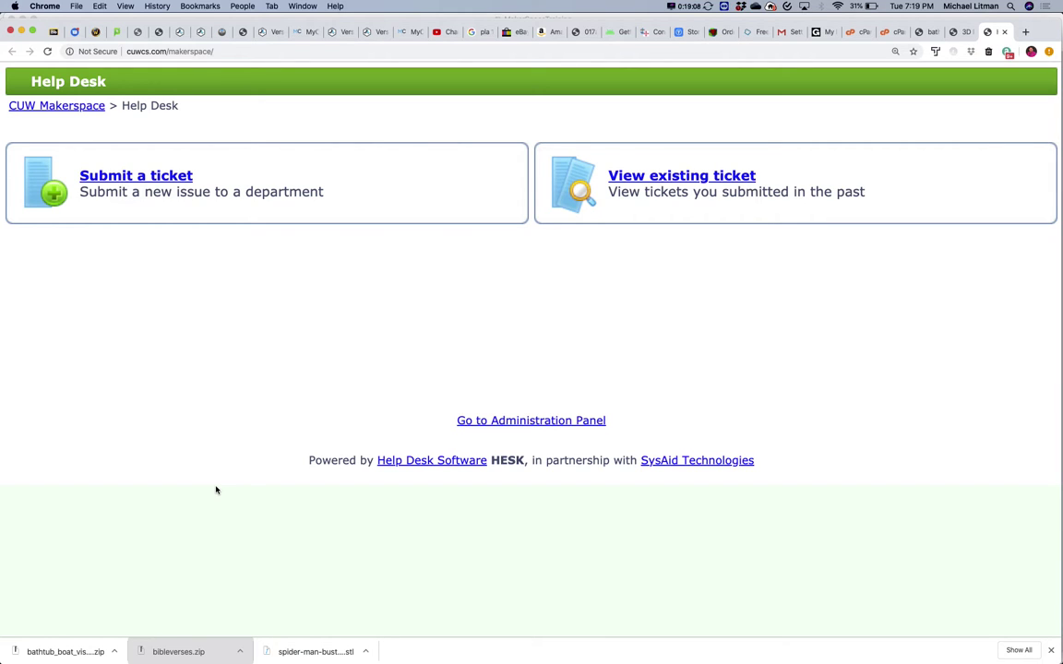
left_click(110, 181)
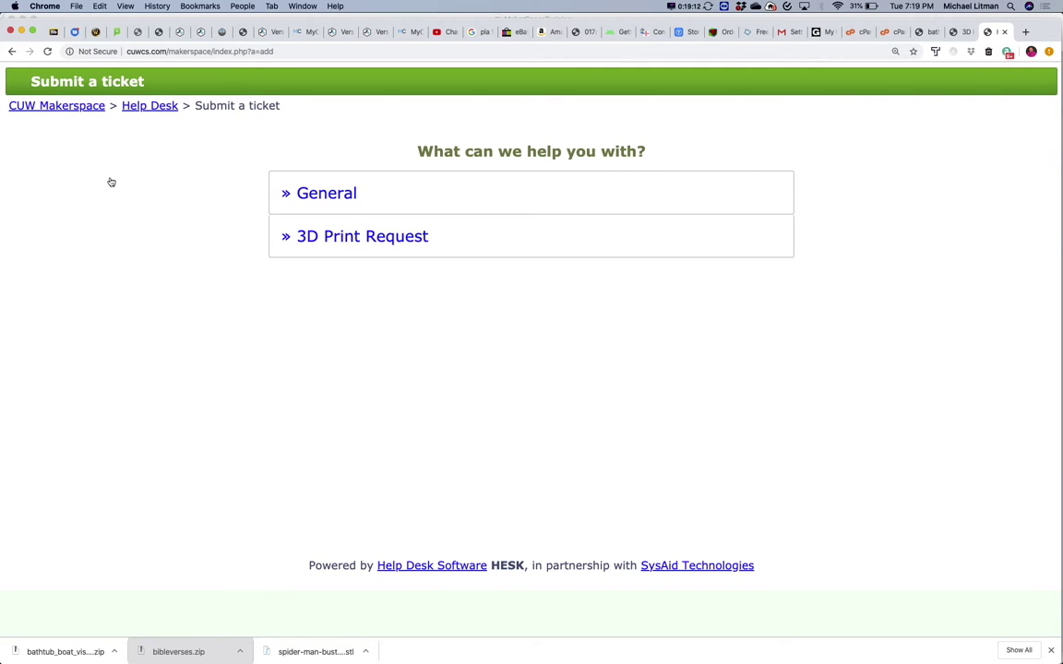
left_click(337, 236)
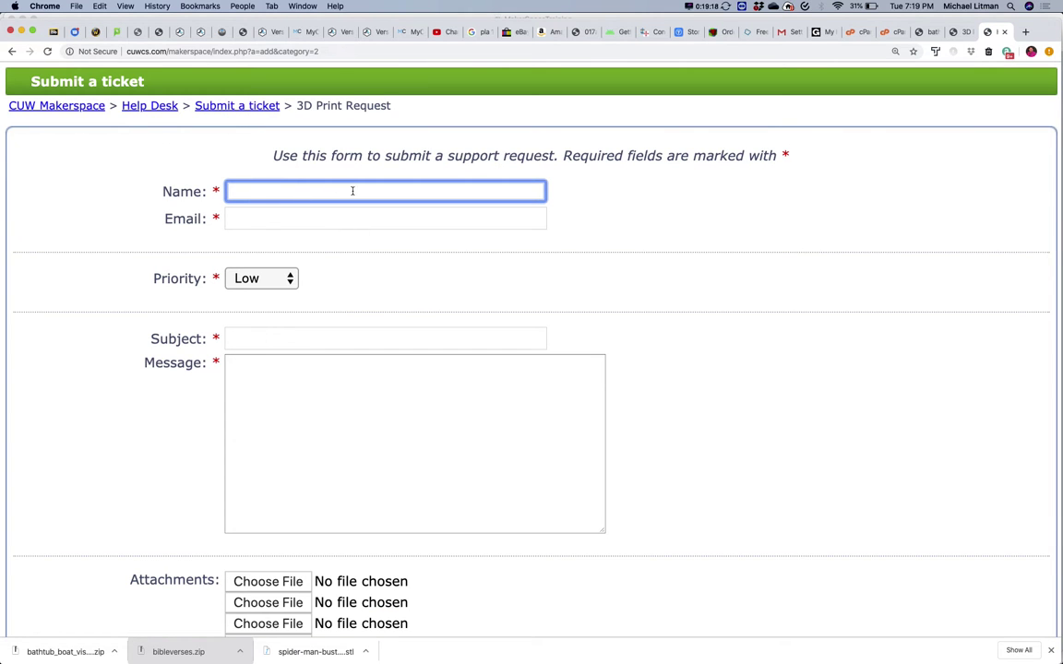
scroll(541, 188, "down", 5)
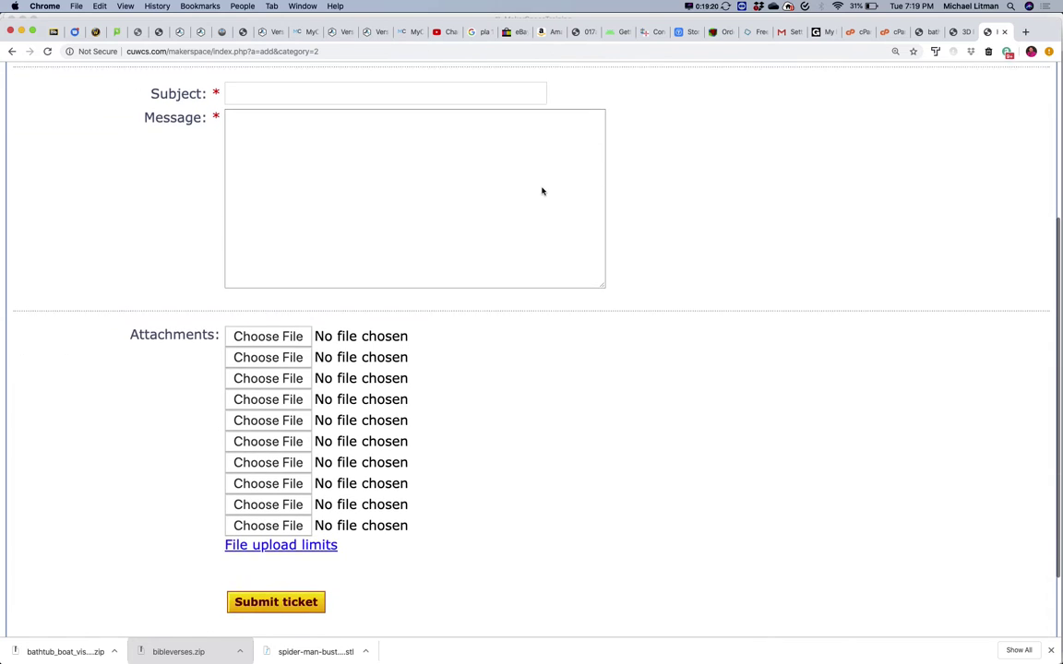
key("super+Tab")
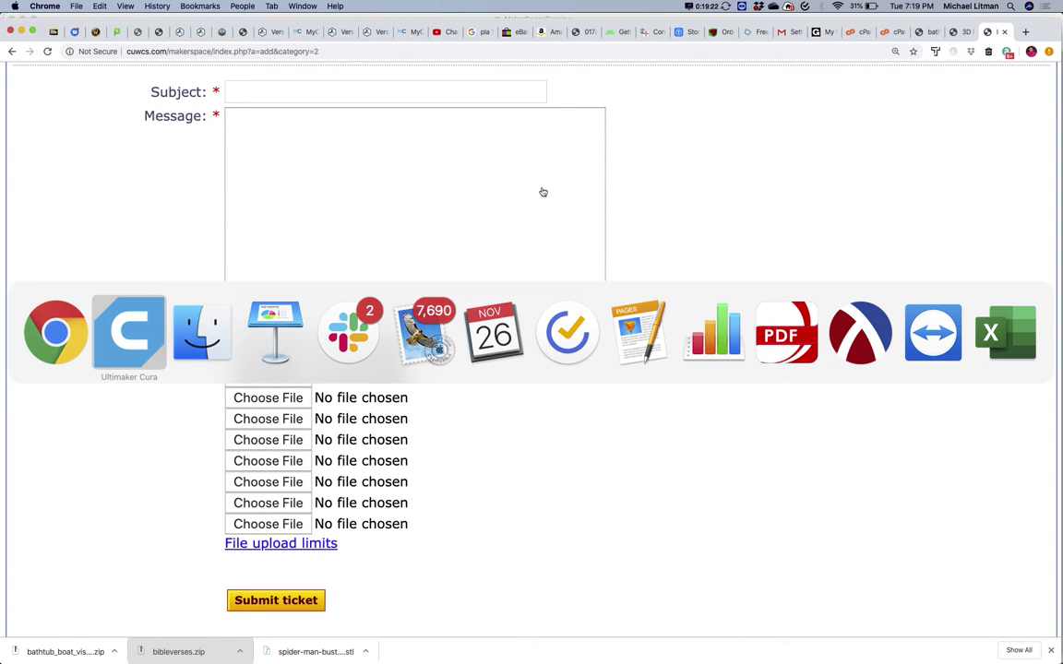
key("Escape")
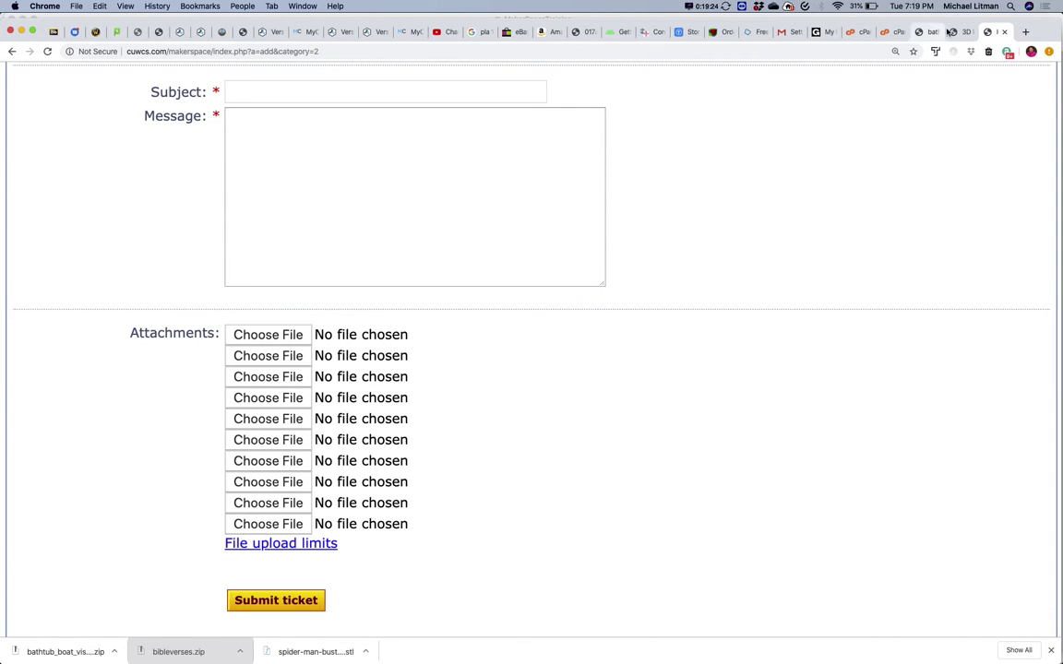
Step: Return to the tutorial page and read steps 3.3 and 3.4 on filling in and submitting the print request form
left_click(951, 33)
scroll(689, 399, "down", 5)
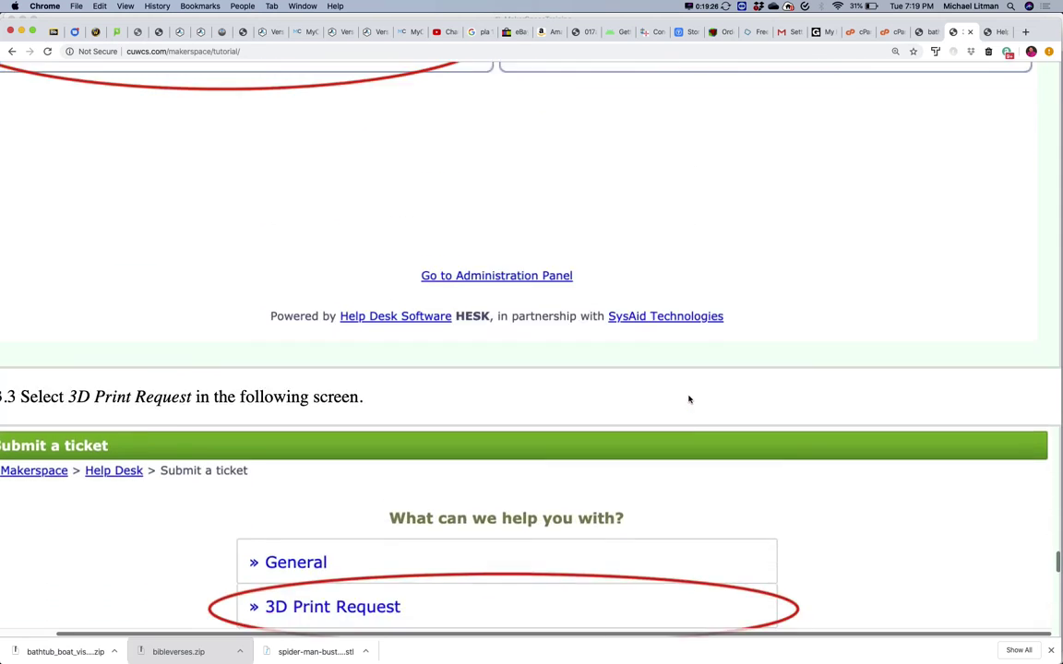
scroll(688, 399, "down", 10)
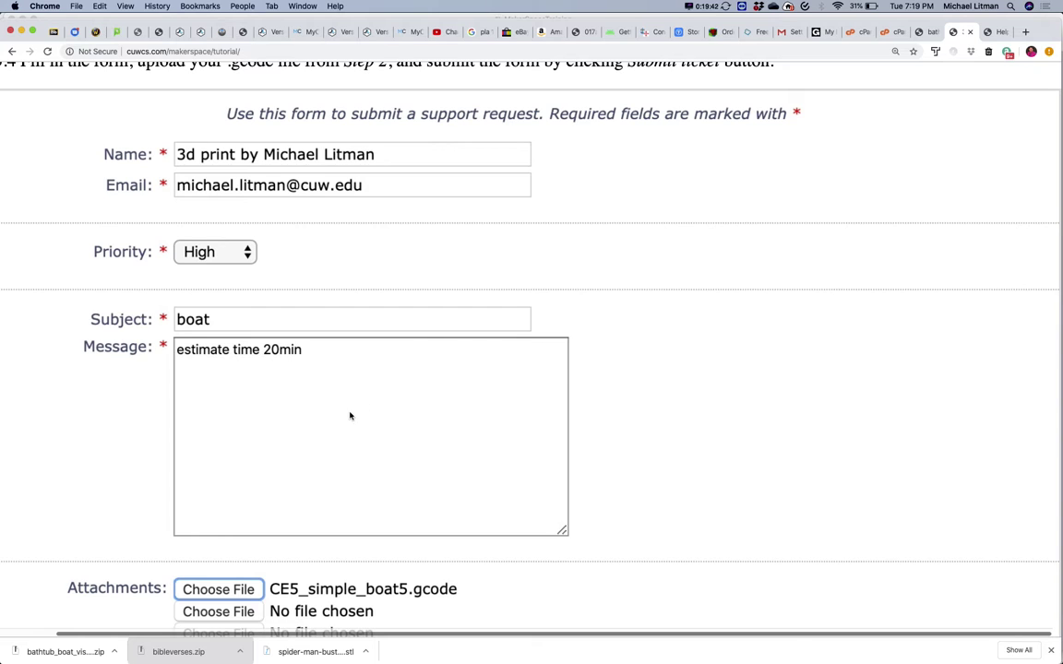
scroll(684, 320, "down", 2)
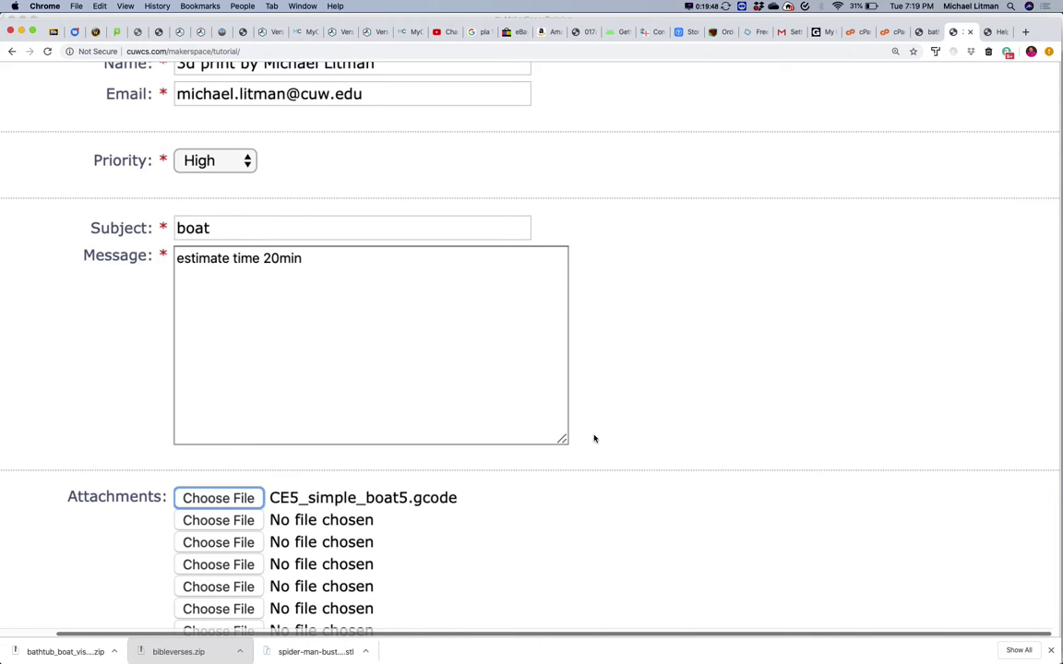
scroll(593, 436, "down", 5)
scroll(595, 438, "down", 2)
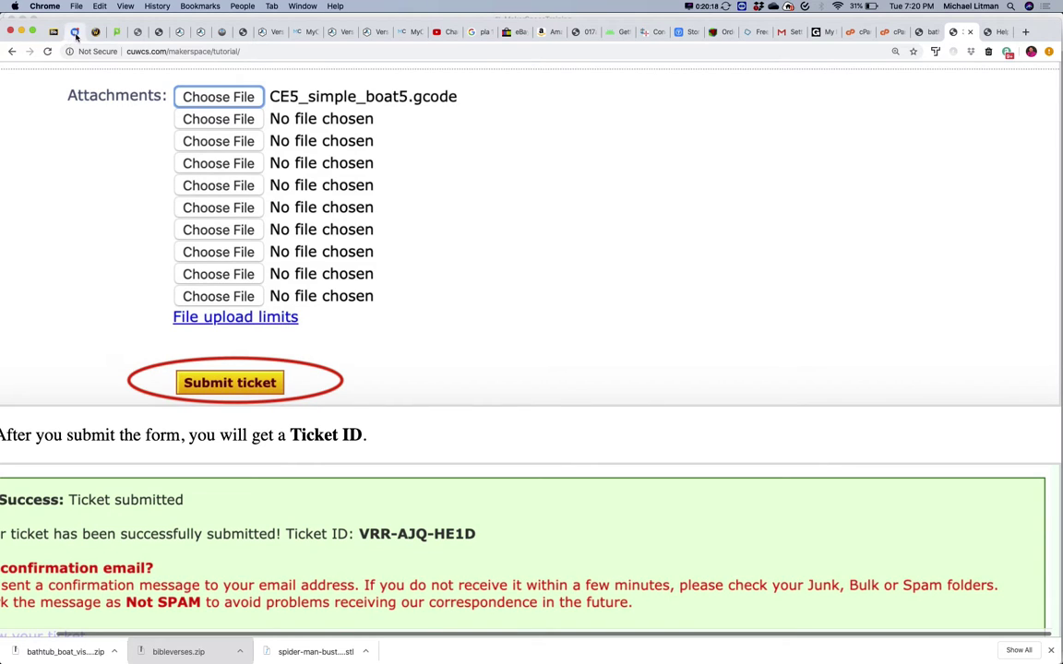
Step: Open the Repetier-Server Dionysus-33 dashboard, reload it and review the status of the ender5 printers
left_click(179, 33)
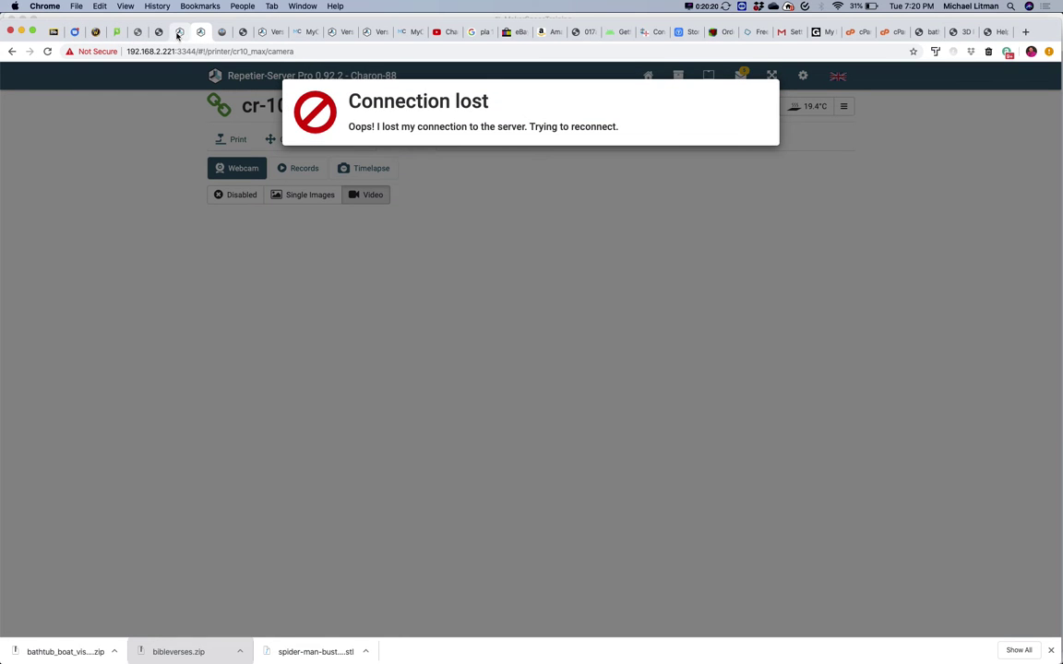
left_click(159, 32)
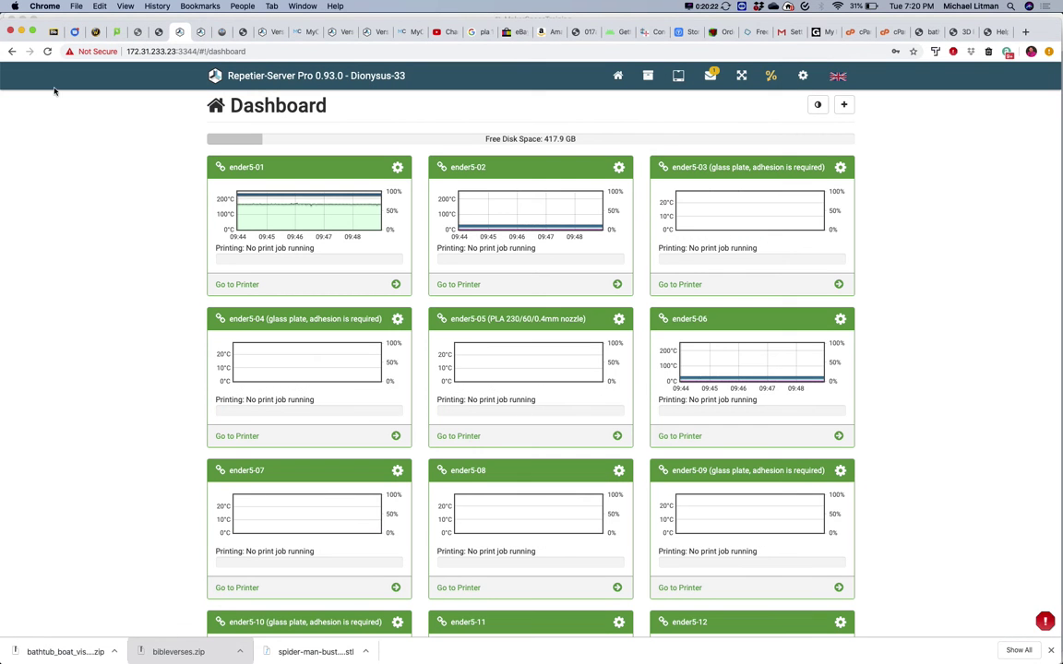
left_click(47, 52)
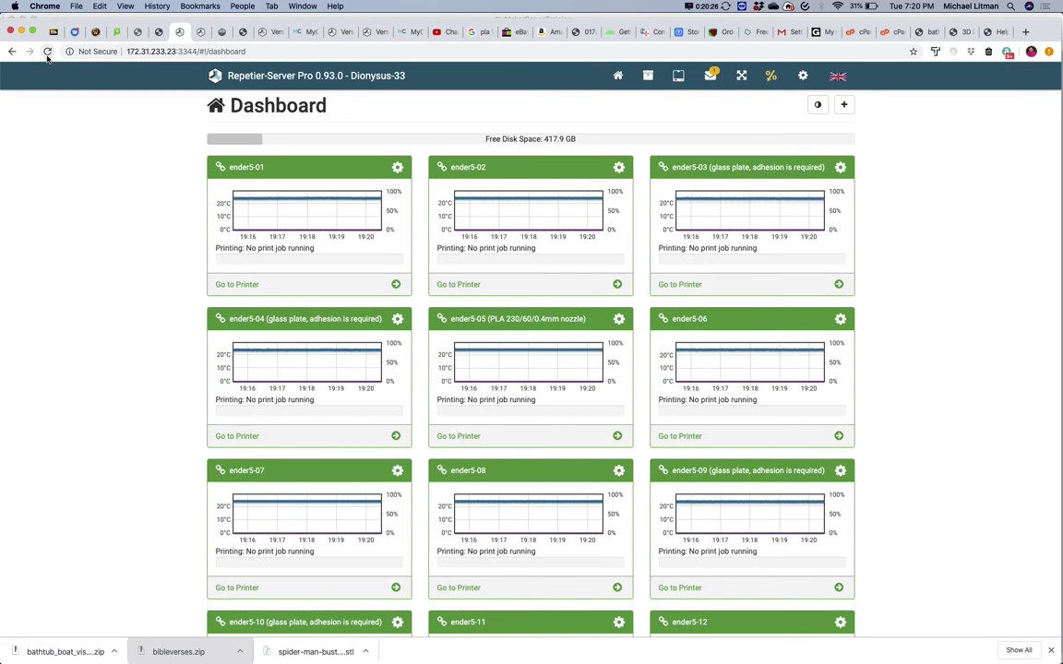
scroll(16, 312, "down", 5)
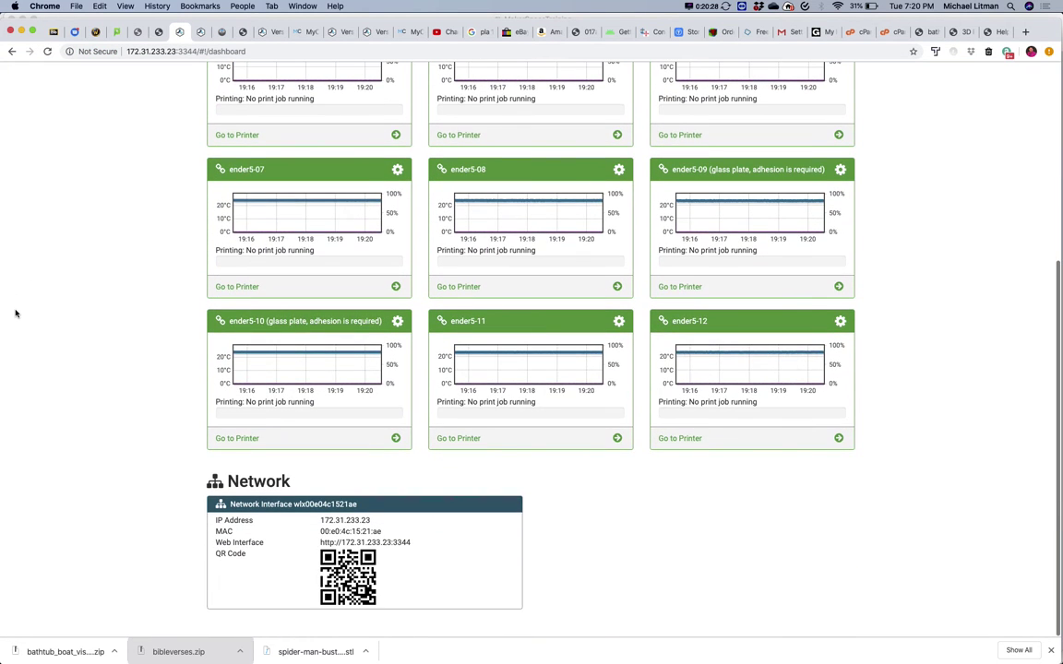
scroll(14, 312, "up", 5)
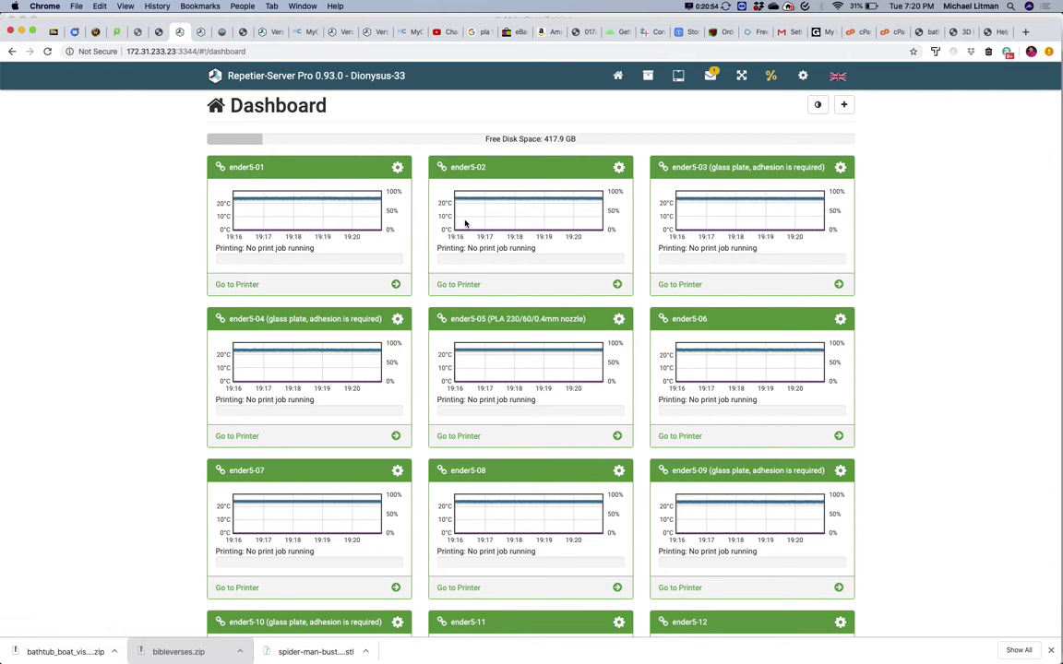
scroll(465, 222, "down", 5)
scroll(465, 222, "up", 3)
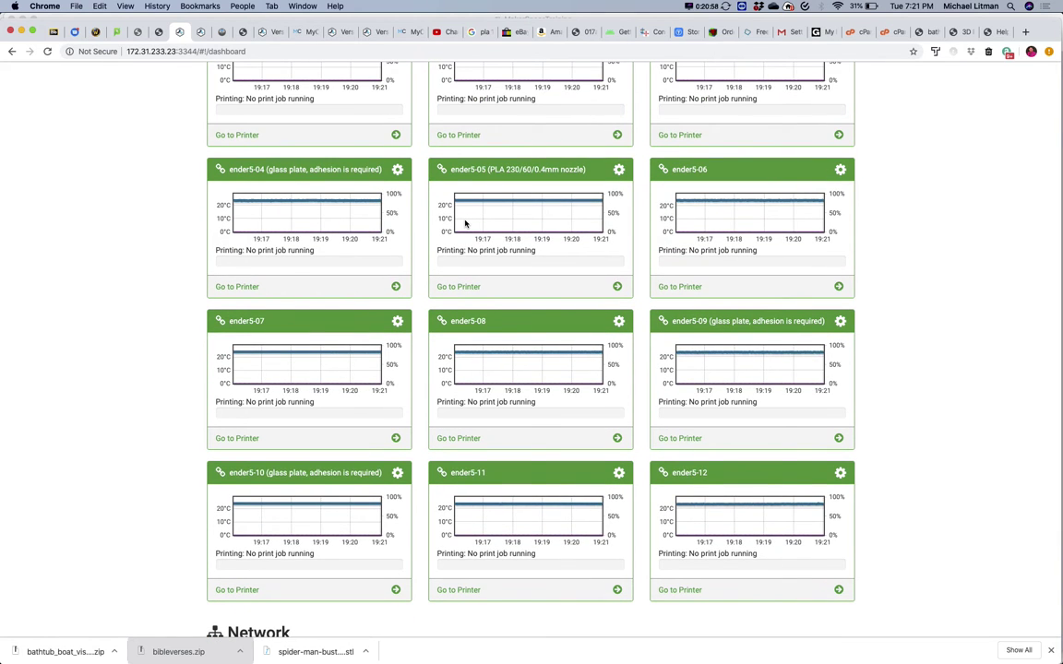
scroll(466, 222, "up", 2)
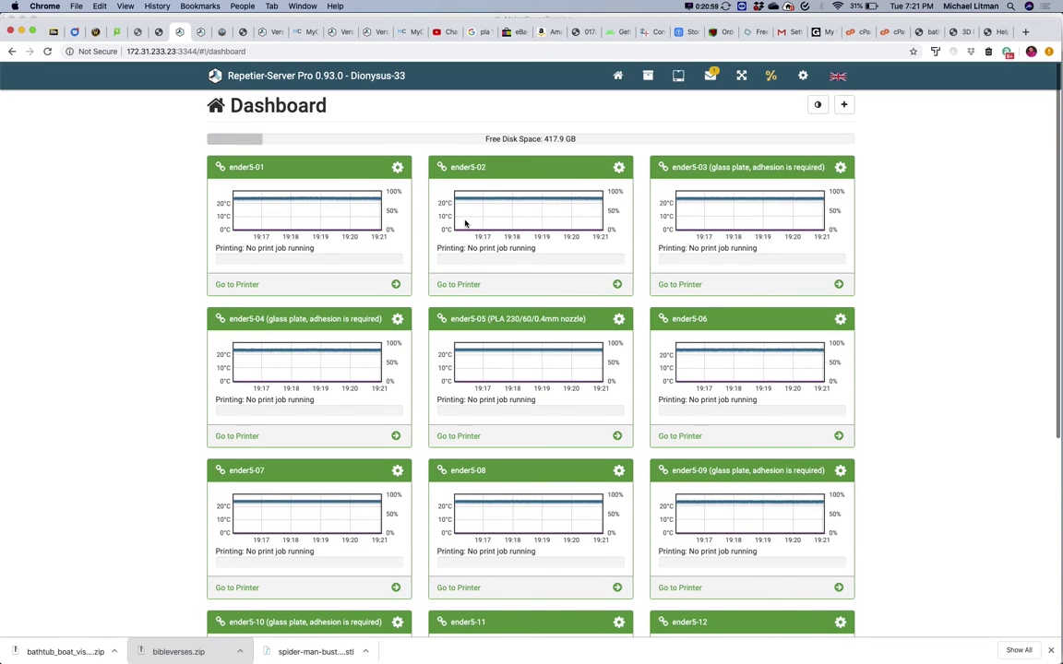
Step: Open the ender5-01 printer, start a Direct Print upload and browse to the Downloads folder
left_click(238, 285)
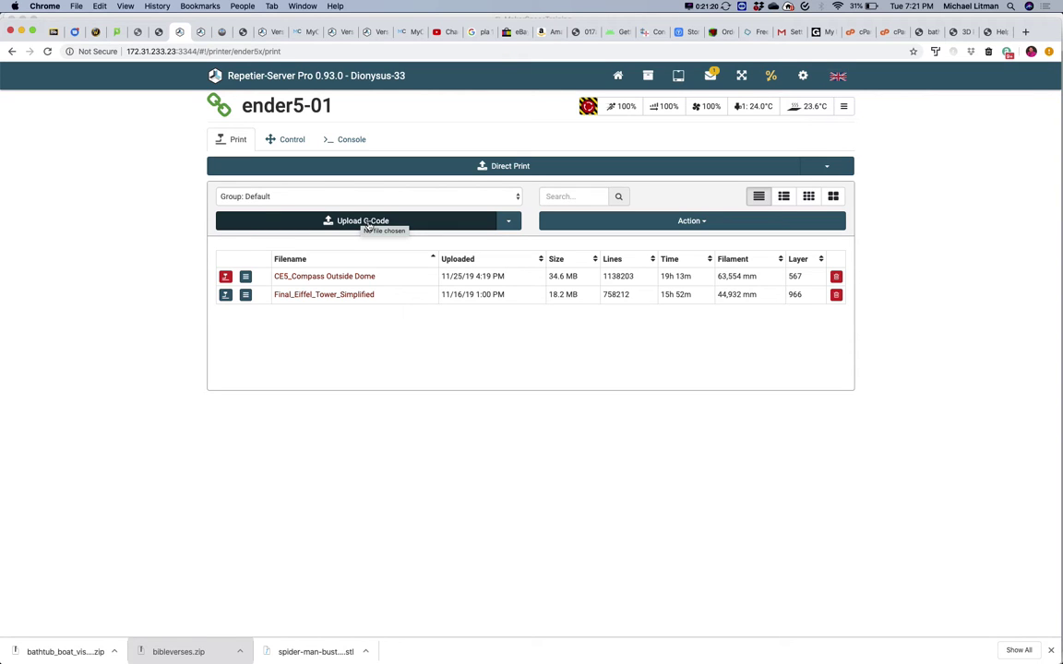
left_click(472, 173)
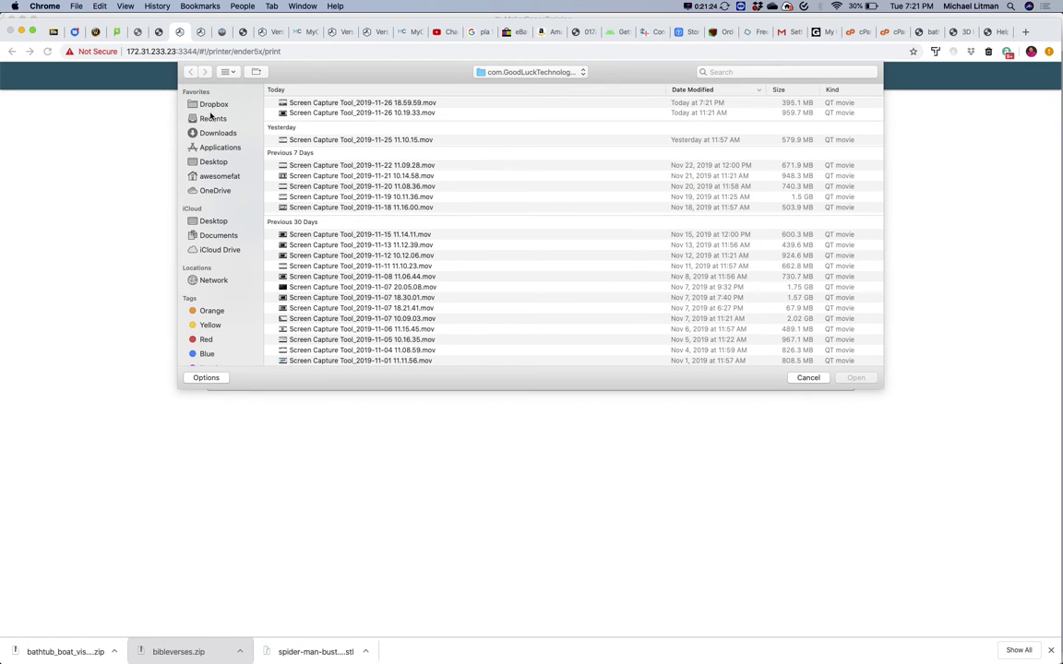
left_click(218, 133)
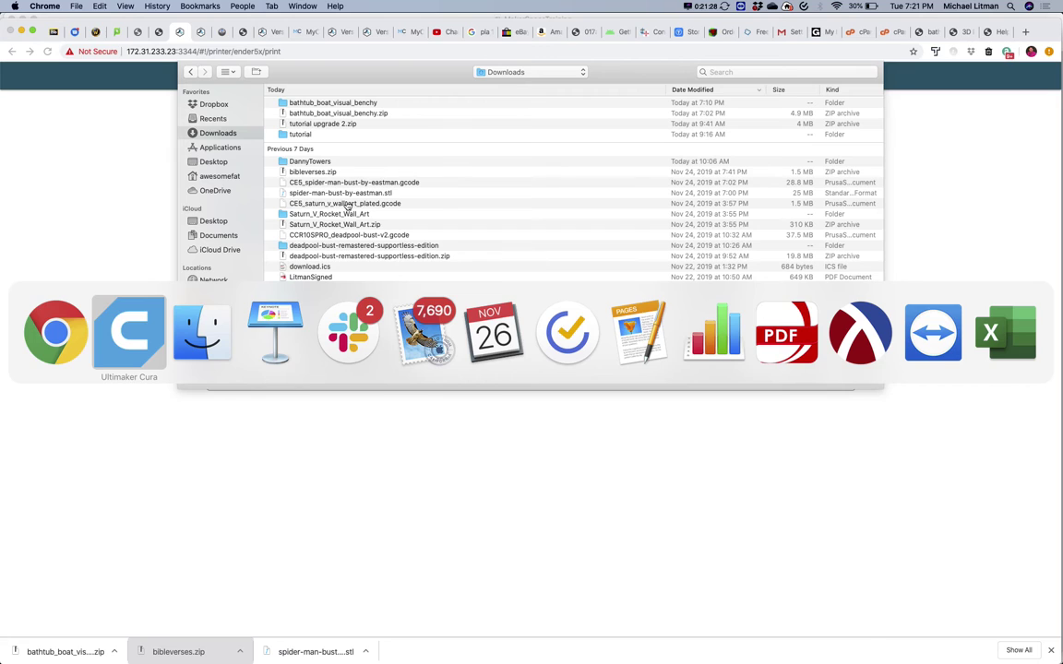
Step: Switch to Ultimaker Cura and save the sliced boat to Downloads as the G-code file CE5_simple_boat5
key("super+Tab")
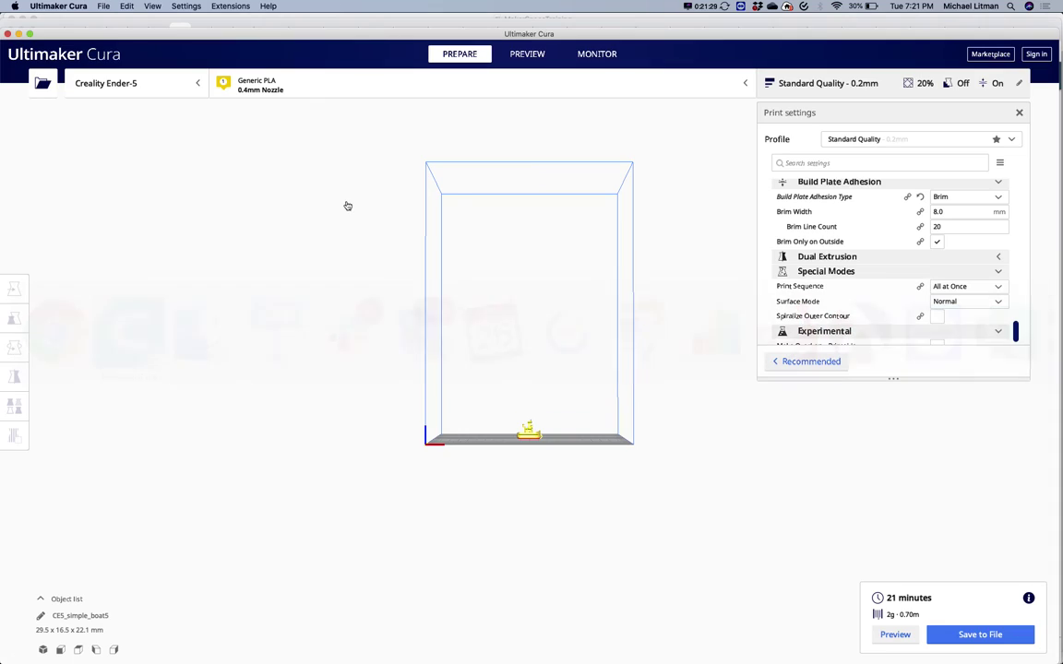
left_click(957, 637)
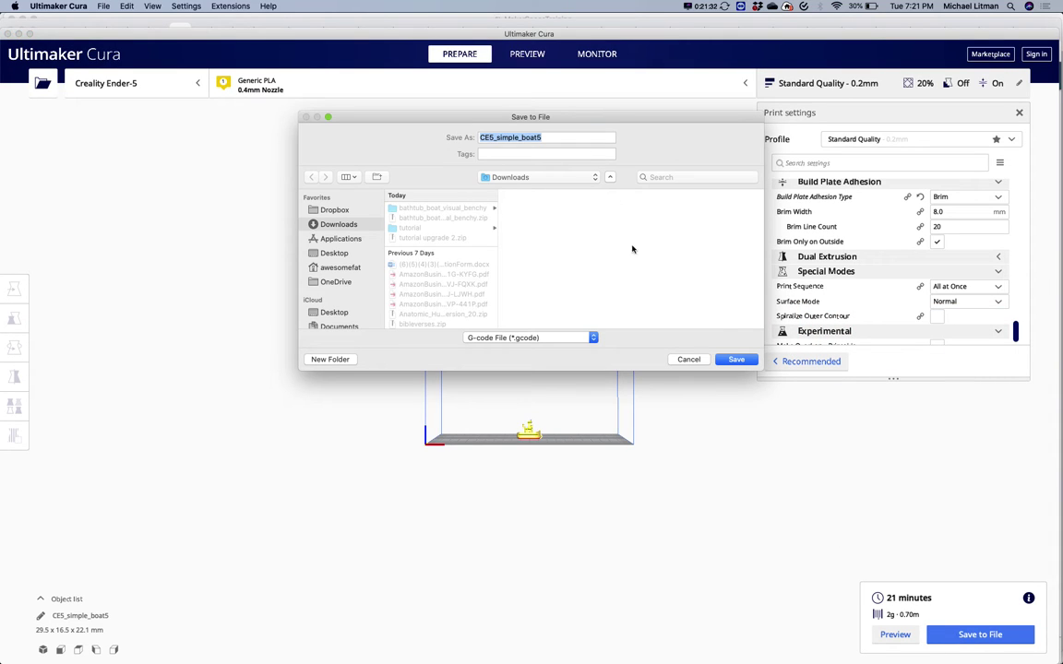
left_click(738, 360)
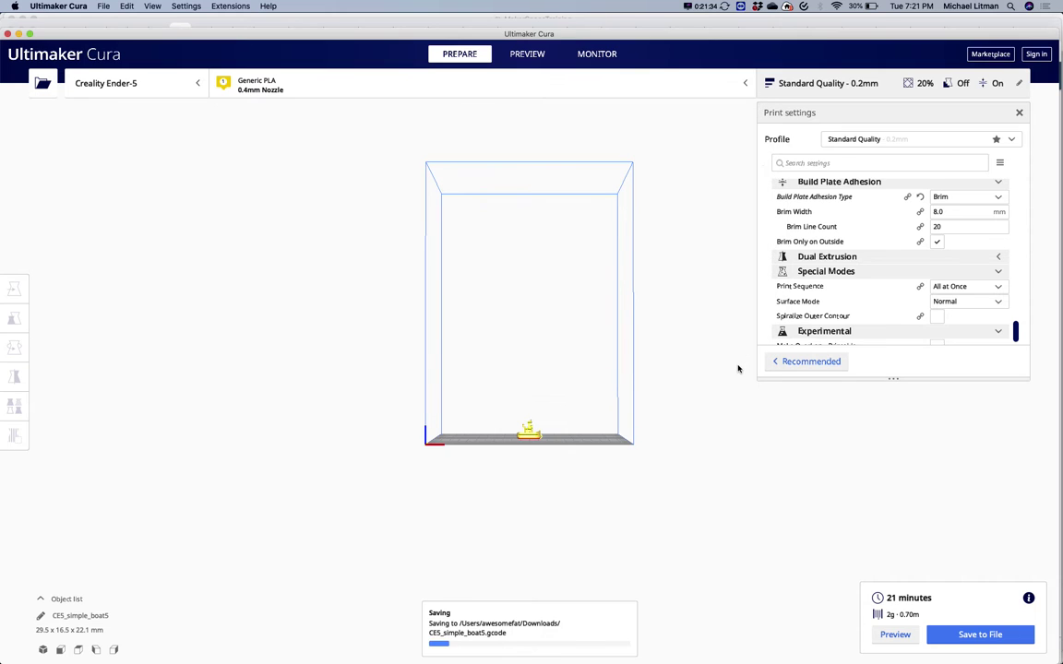
Step: Return to Chrome and send CE5_simple_boat5.gcode to ender5-01 as a direct print
key("super+Tab")
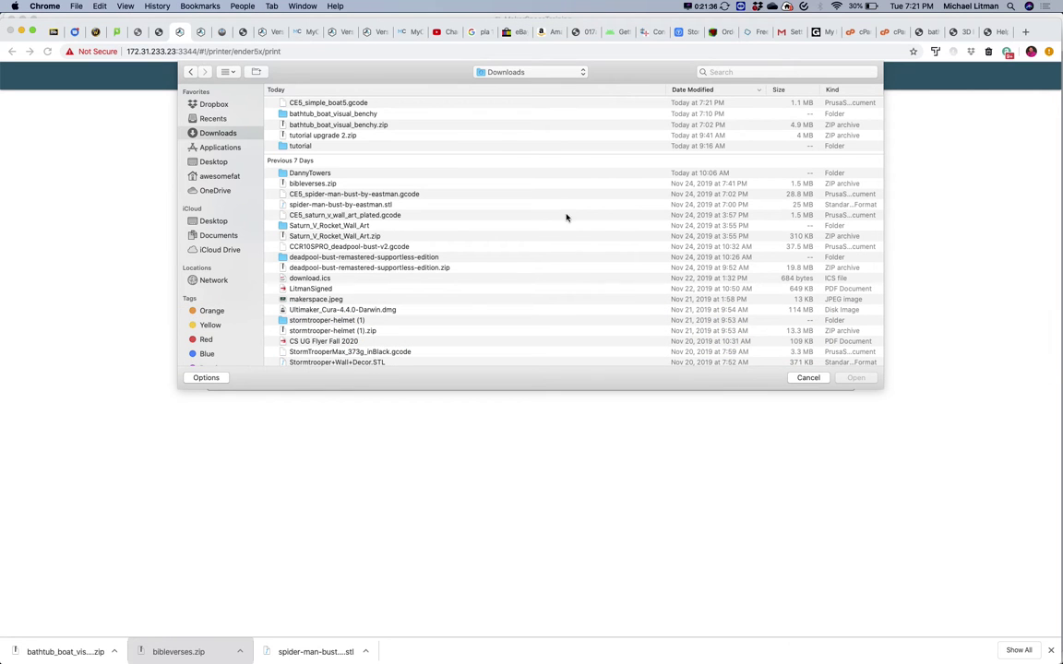
double_click(315, 103)
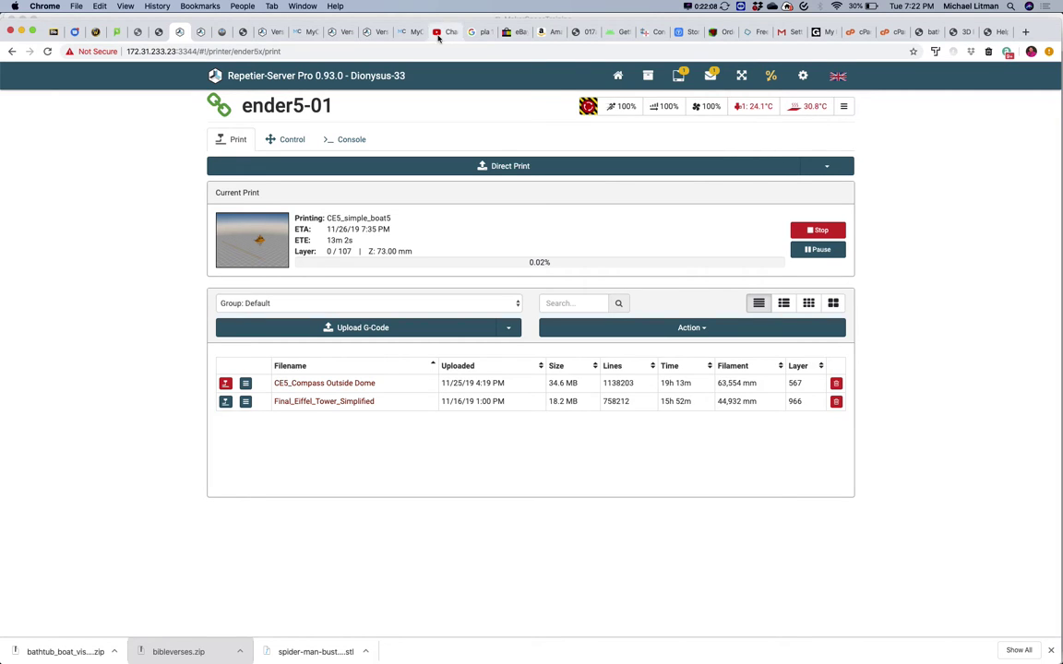
Step: Open the motionEye makerspace page and look over the camera feeds of the ender5 printers
left_click(221, 31)
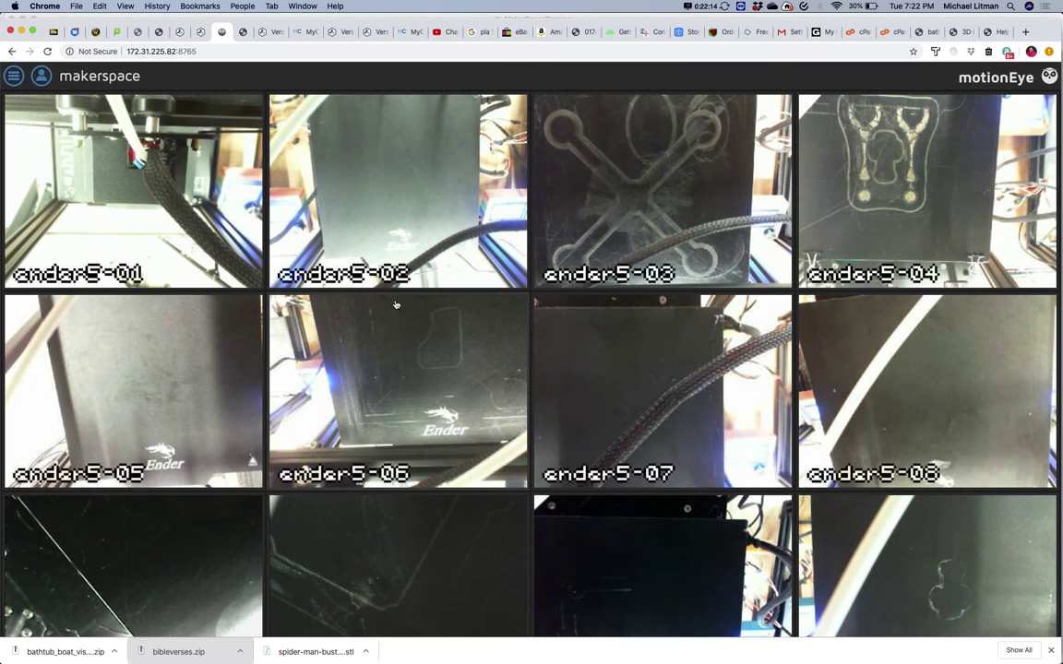
scroll(396, 306, "down", 2)
scroll(444, 336, "up", 3)
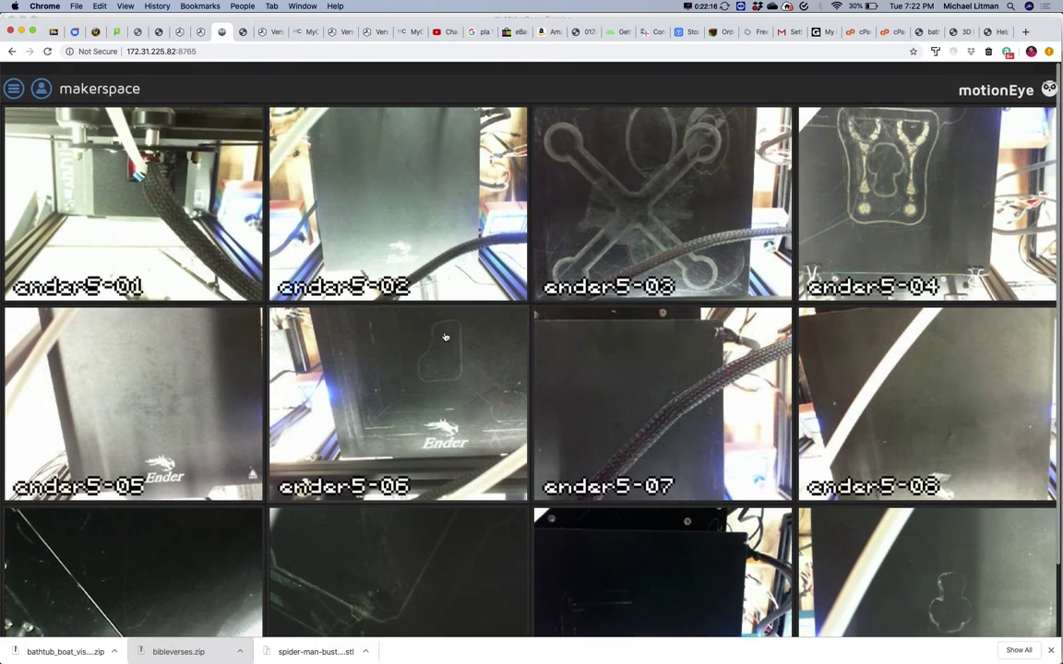
scroll(444, 336, "down", 2)
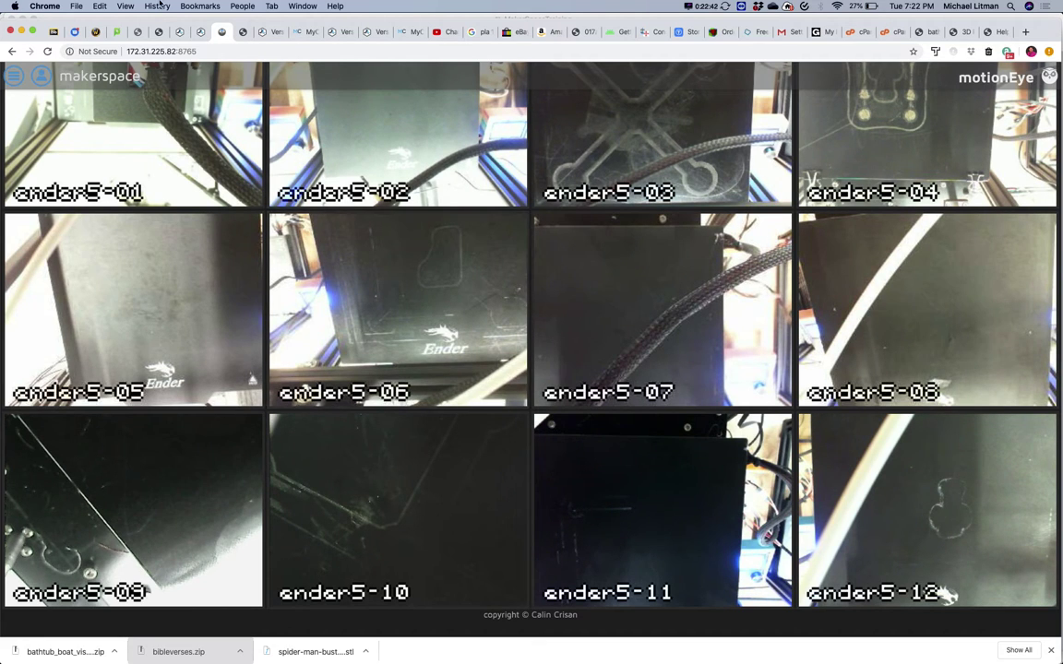
Step: Check the CE5_simple_boat5 print on ender5-01 against its motionEye camera feed
left_click(201, 32)
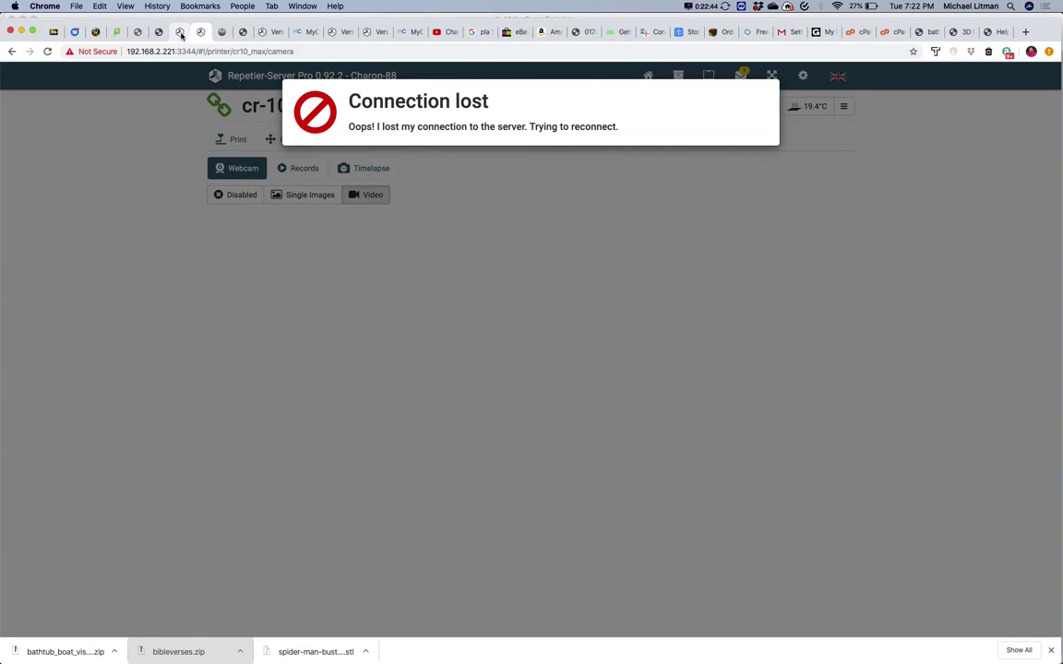
left_click(178, 32)
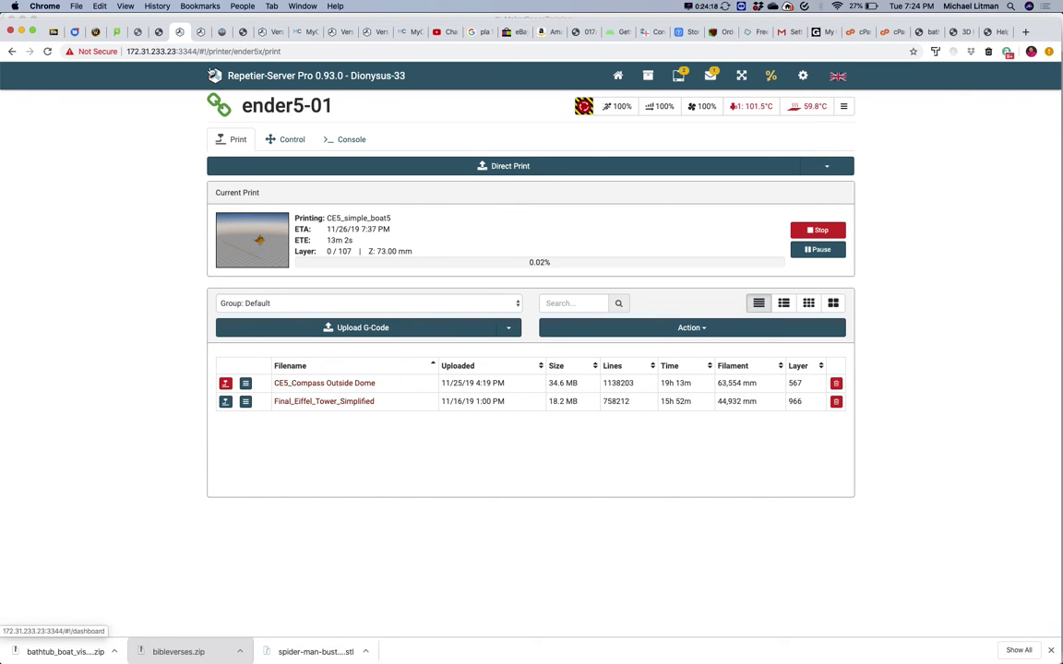
left_click(223, 34)
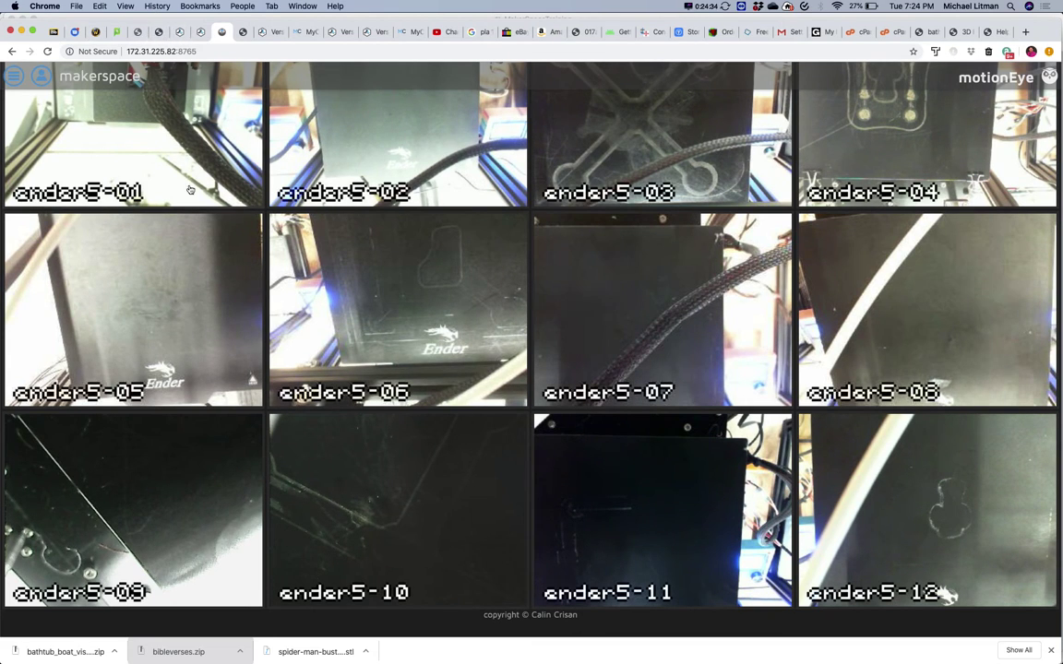
left_click(181, 31)
left_click(179, 33)
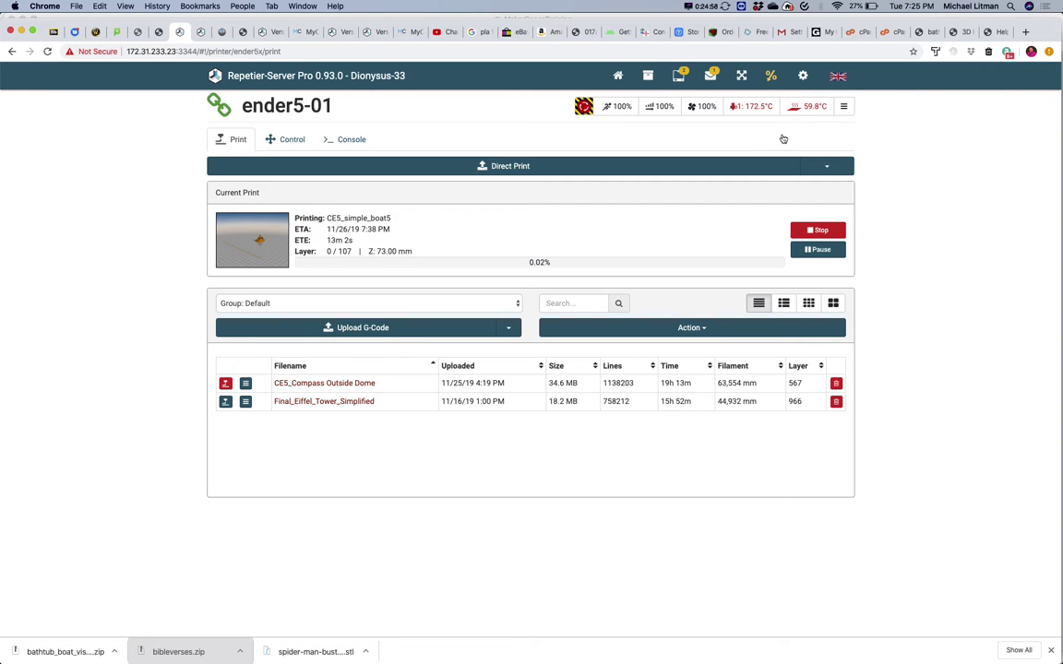
Step: Open the Repetier-Server dashboard and look over the job status of all the ender5 printers
left_click(618, 75)
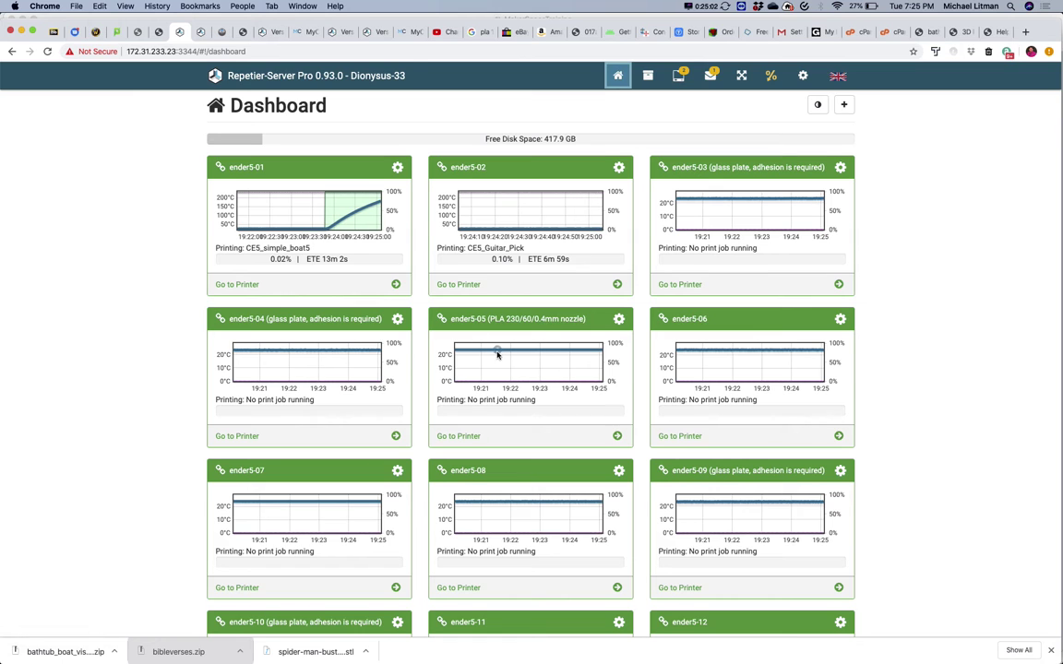
scroll(498, 356, "down", 1)
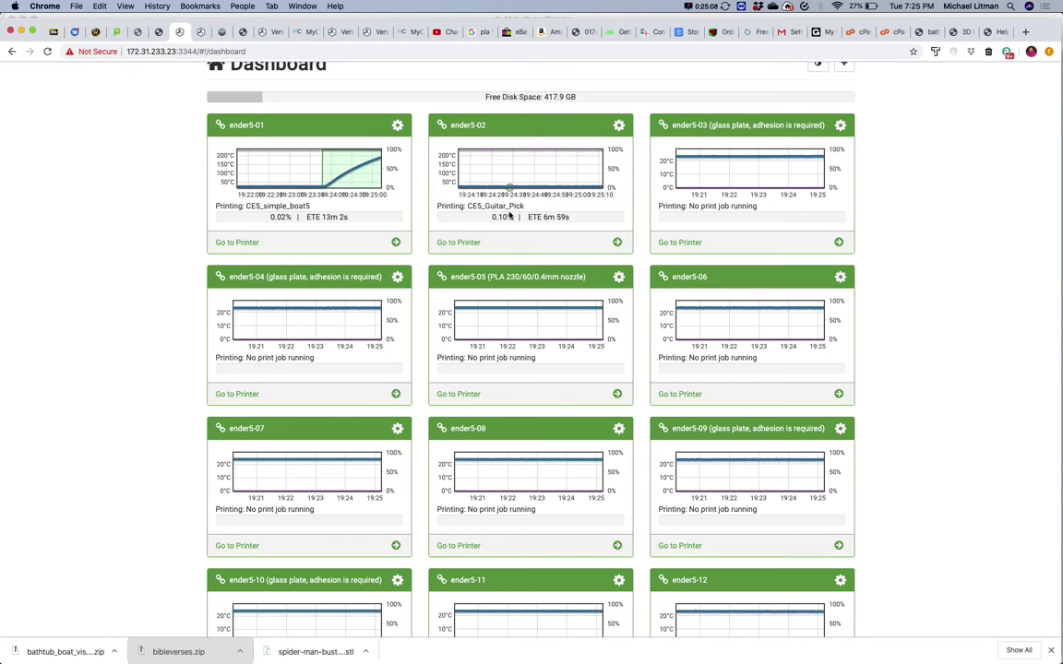
scroll(516, 205, "down", 5)
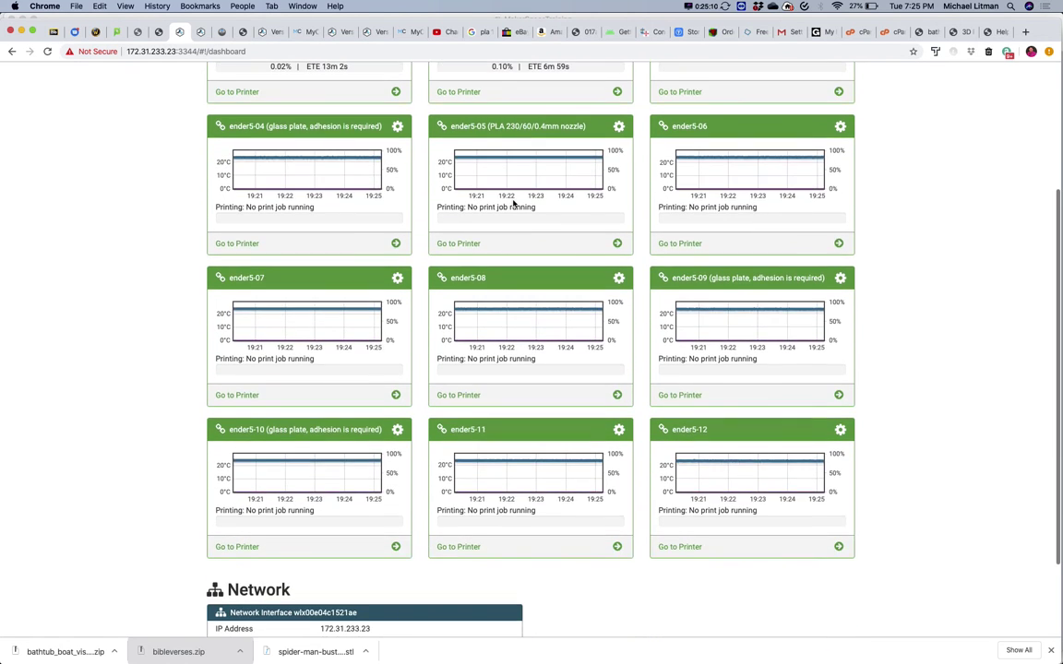
scroll(514, 204, "up", 4)
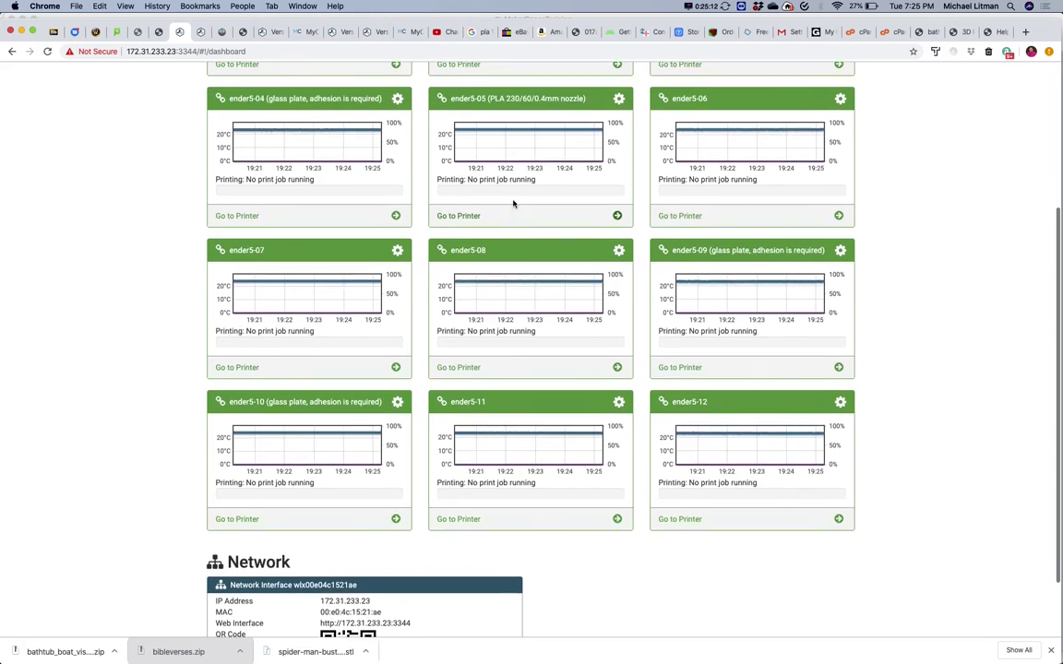
scroll(514, 203, "up", 2)
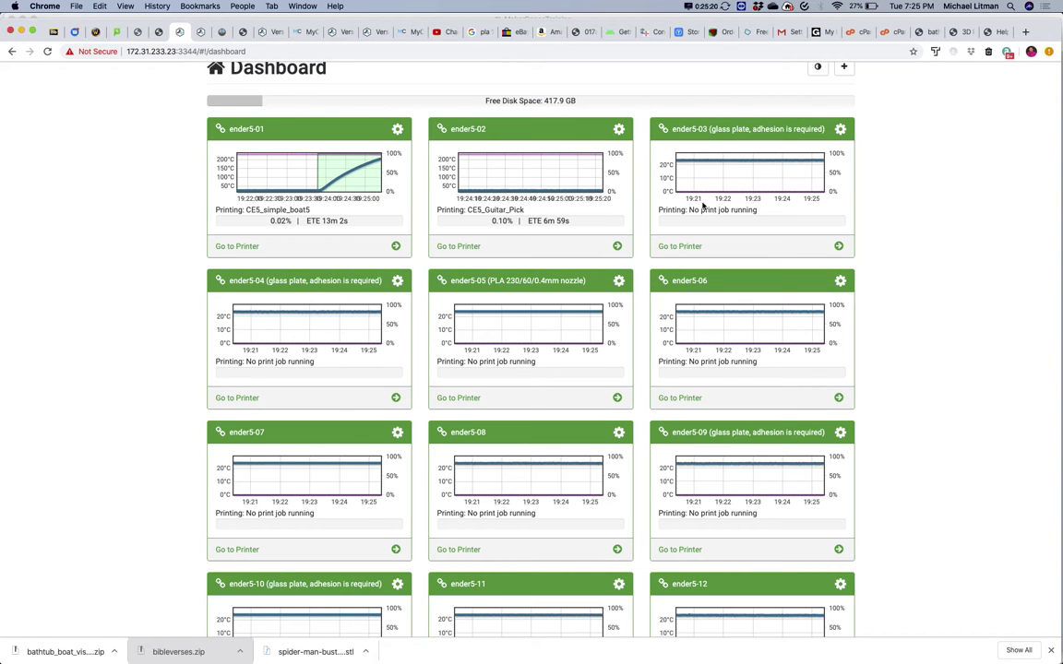
Step: Compare the motionEye feeds with the dashboard jobs, and check the ender5-01 print page and its camera again
left_click(221, 33)
scroll(639, 156, "up", 2)
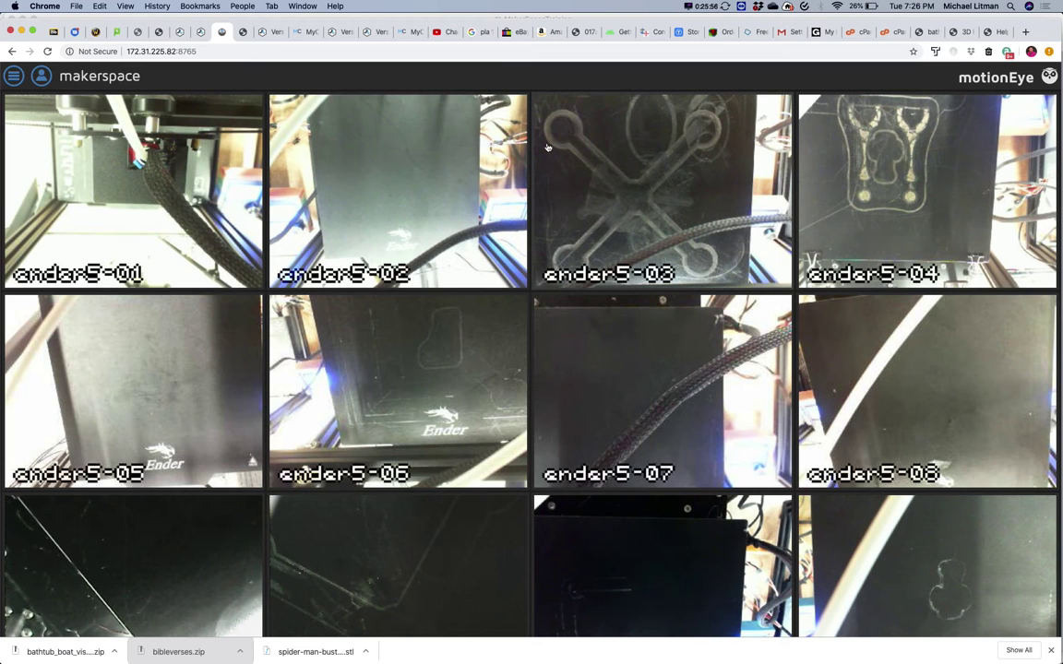
left_click(179, 32)
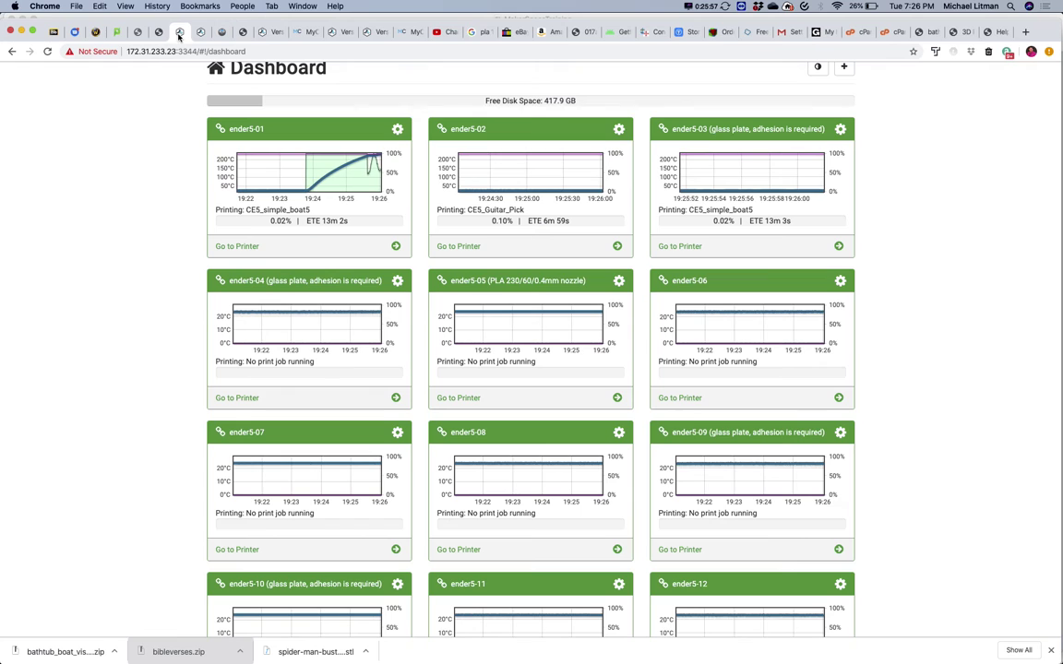
left_click(237, 245)
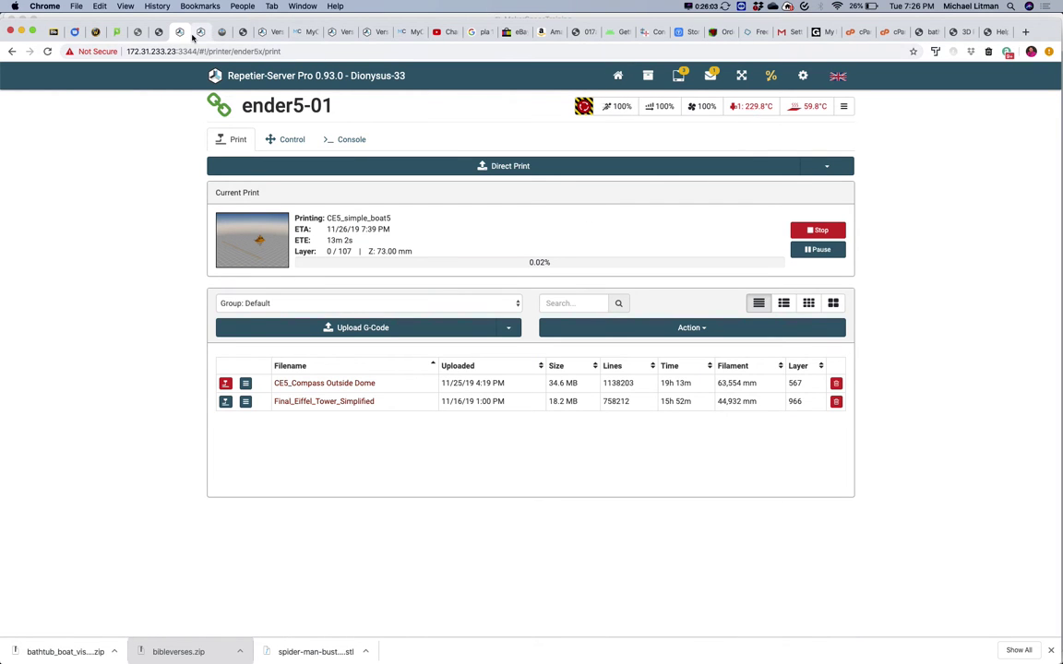
left_click(222, 32)
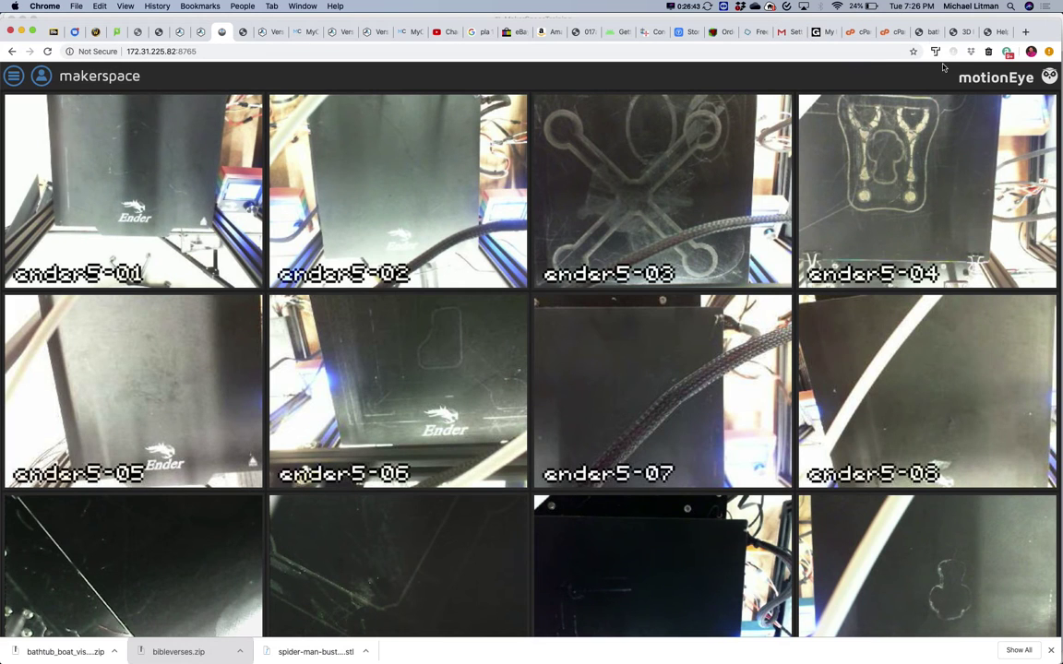
Step: Review the help desk ticket form's attachment area and the tutorial's closing section on submitting a ticket
left_click(995, 31)
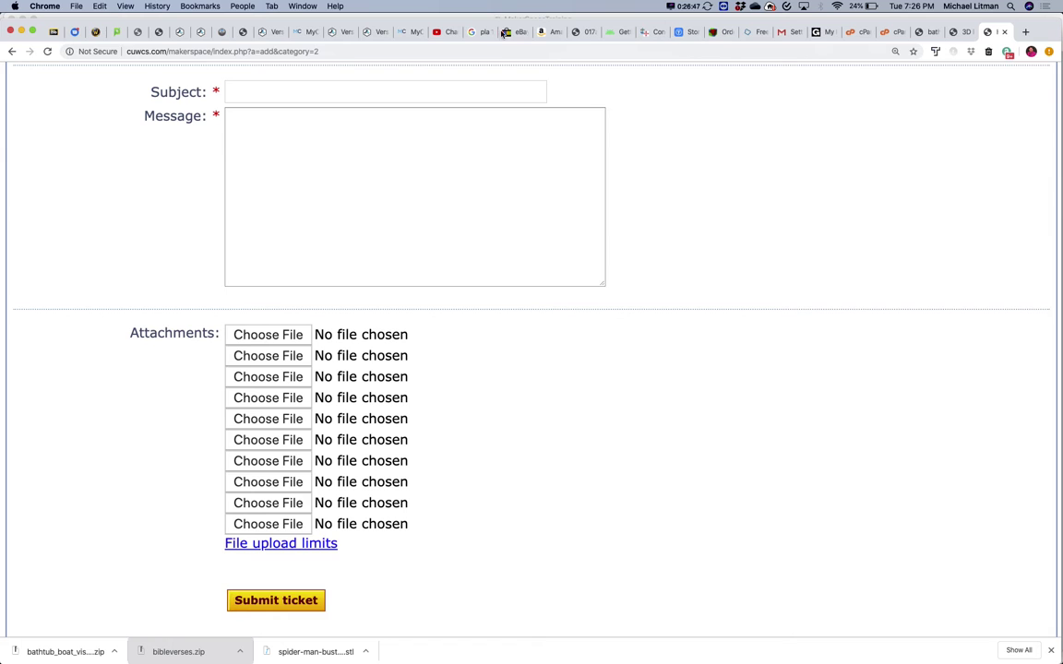
scroll(439, 308, "down", 3)
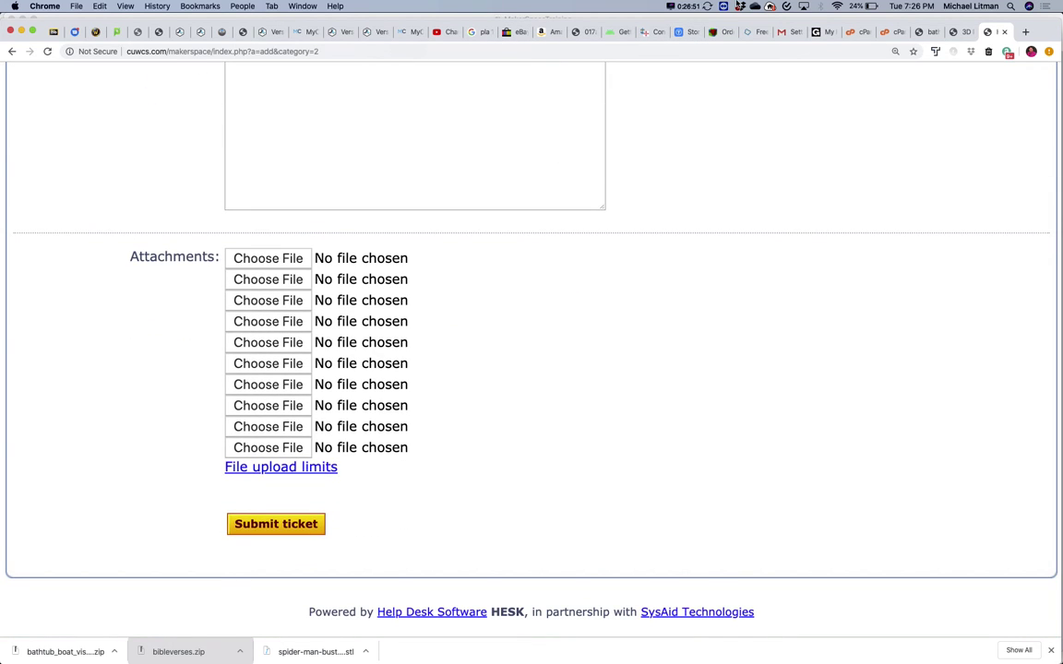
left_click(973, 31)
scroll(537, 390, "down", 3)
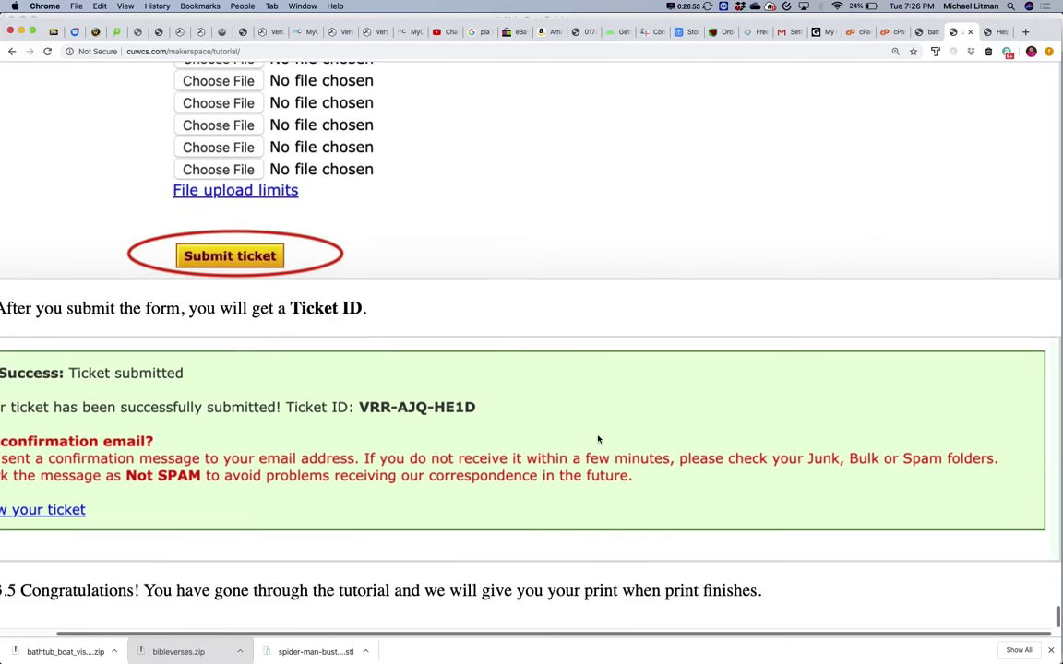
left_click(989, 32)
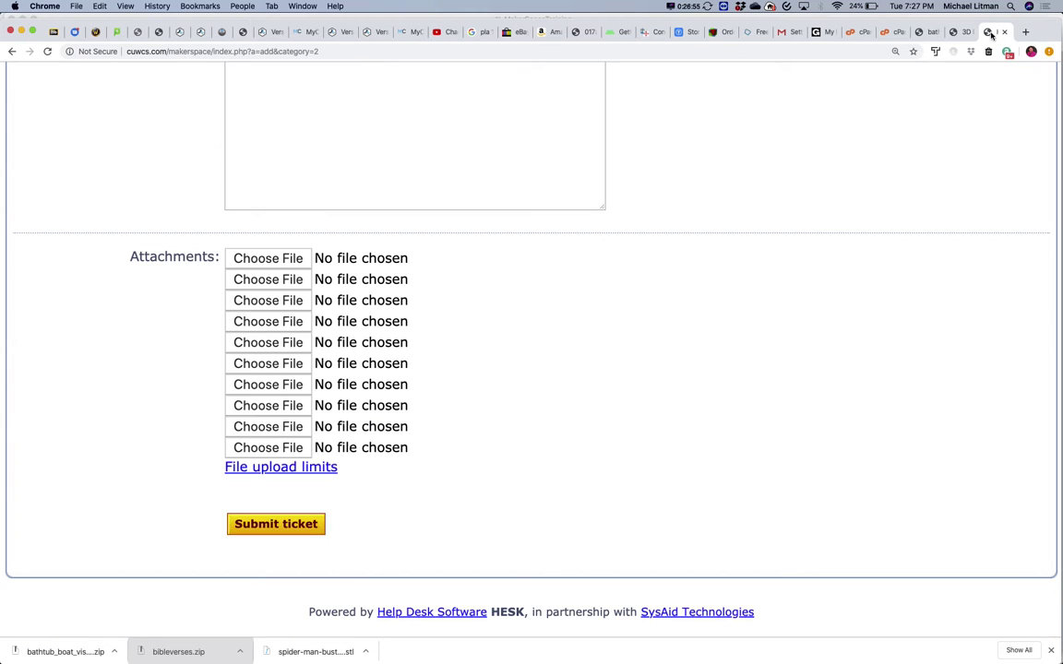
Step: Go to tinkercad.com and sign in with the email option
left_click(334, 53)
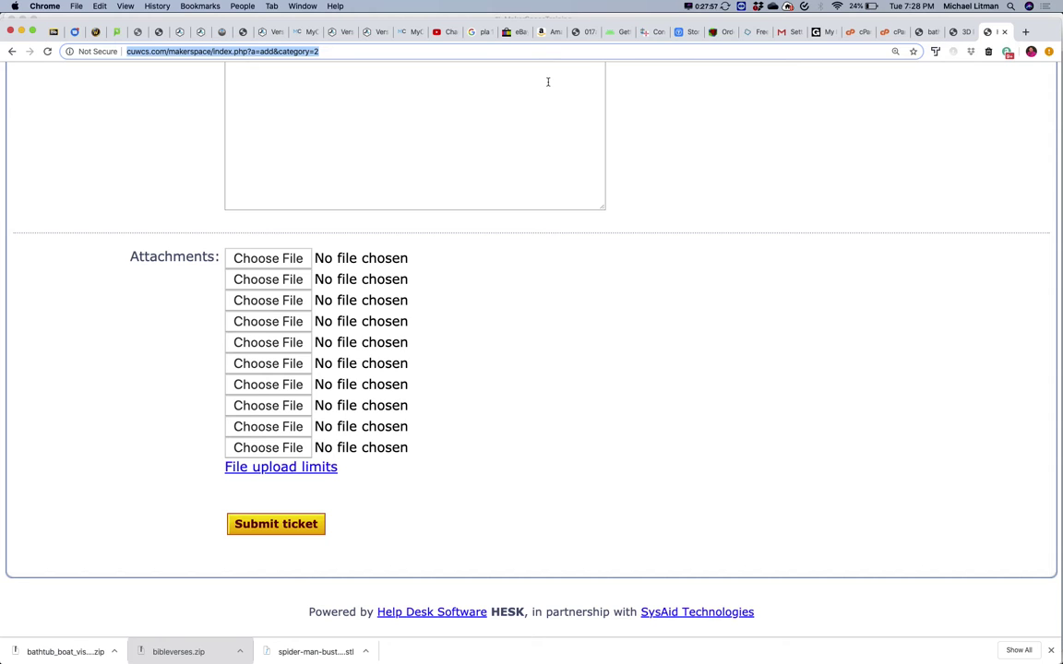
type("tinkerc")
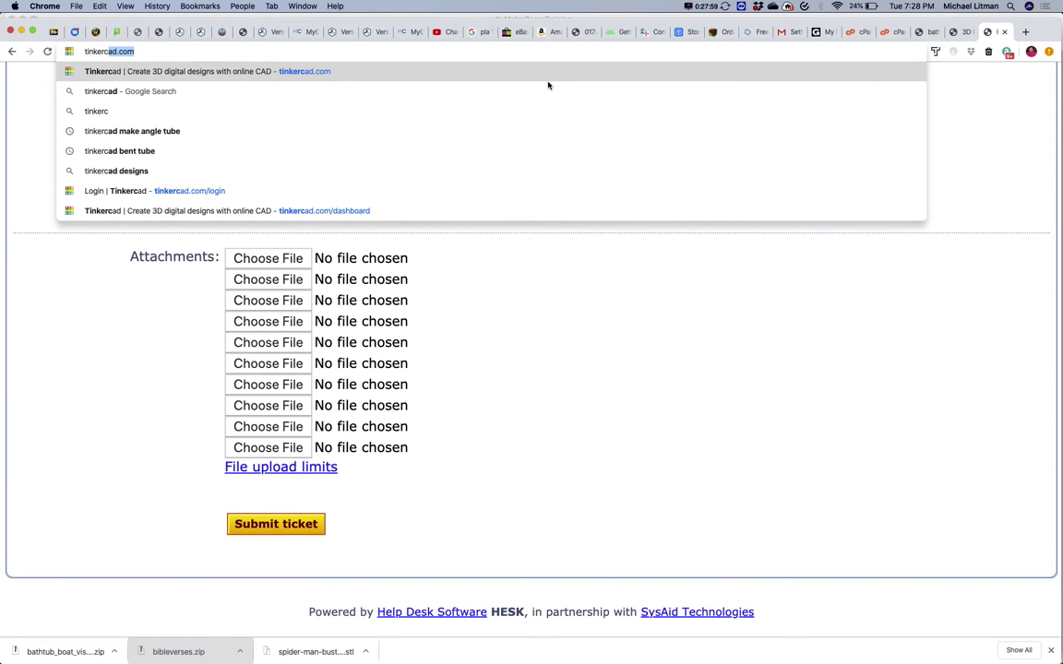
key("Return")
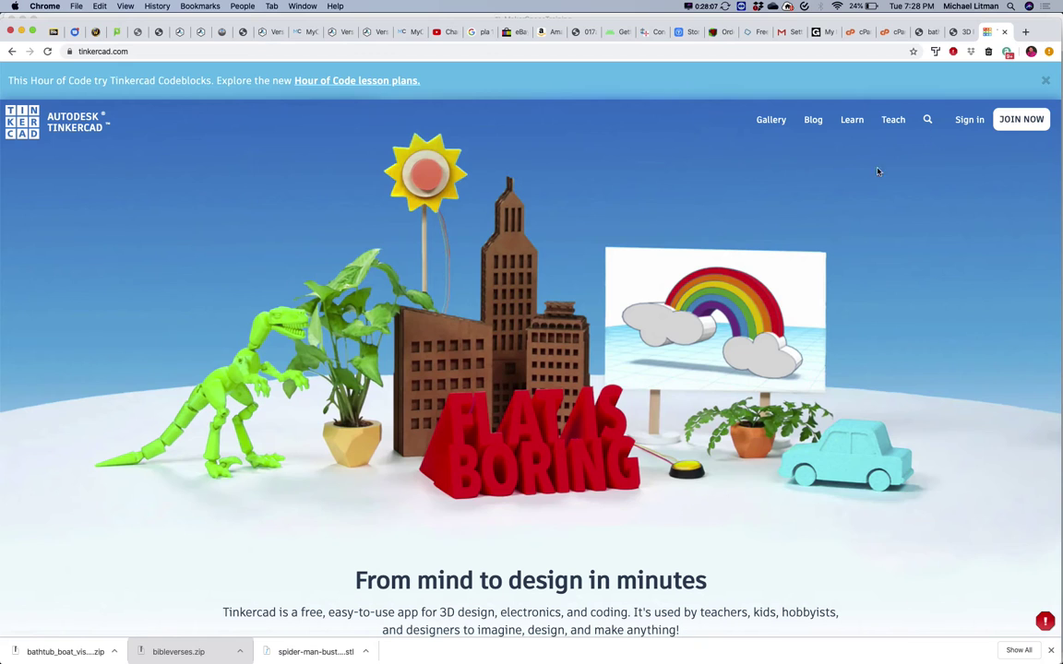
left_click(971, 127)
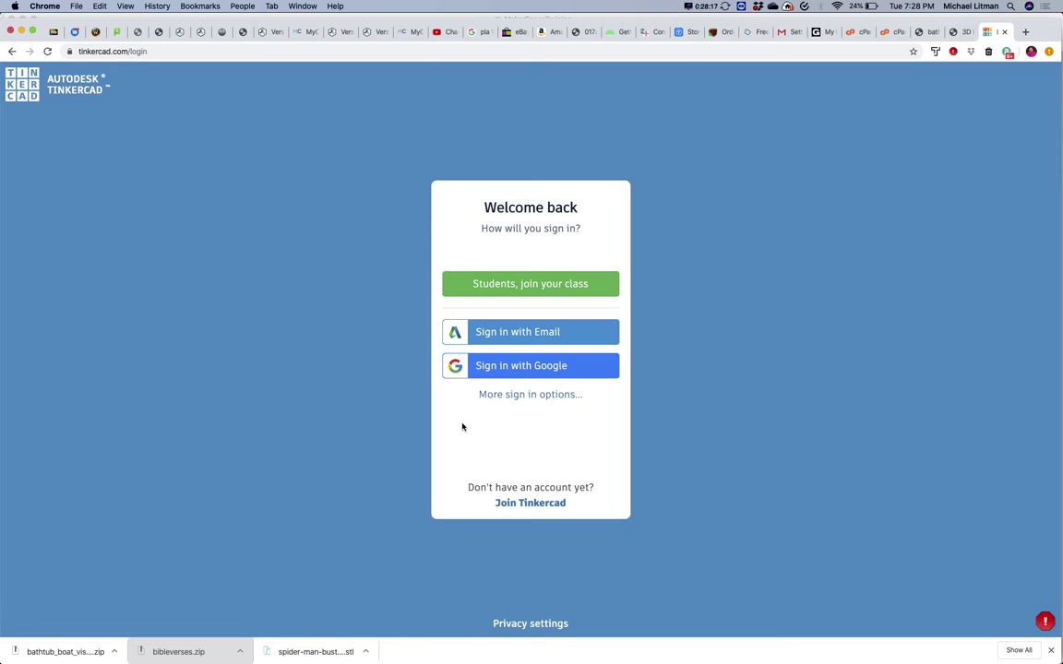
left_click(464, 331)
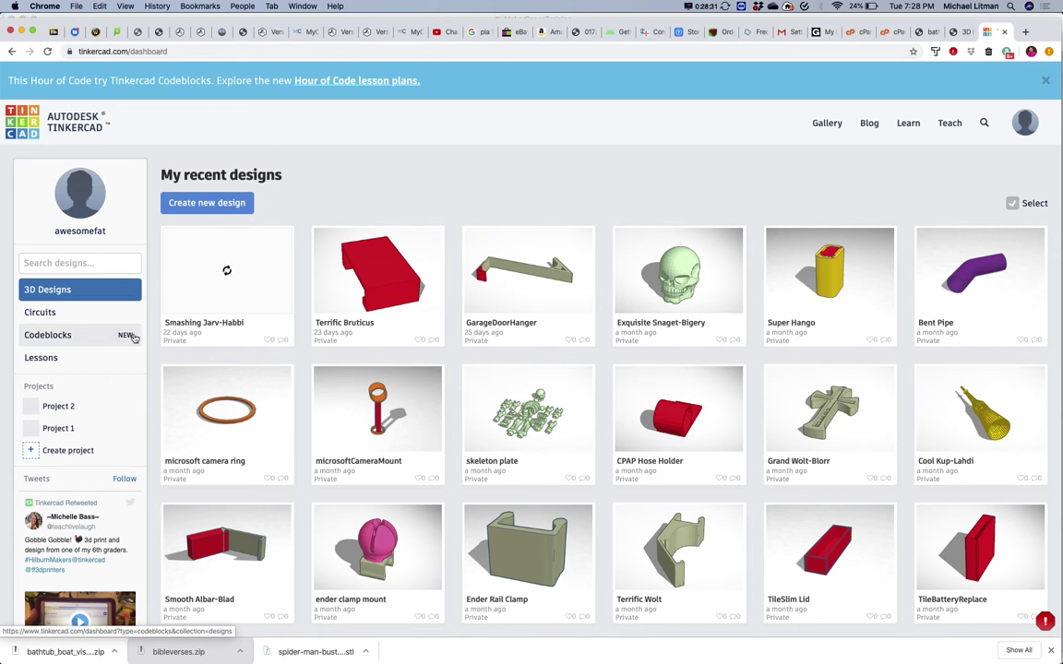
Step: In a new design, place a solid cylinder near the workplane's centre and move a duplicate about 44 mm to its right
left_click(197, 205)
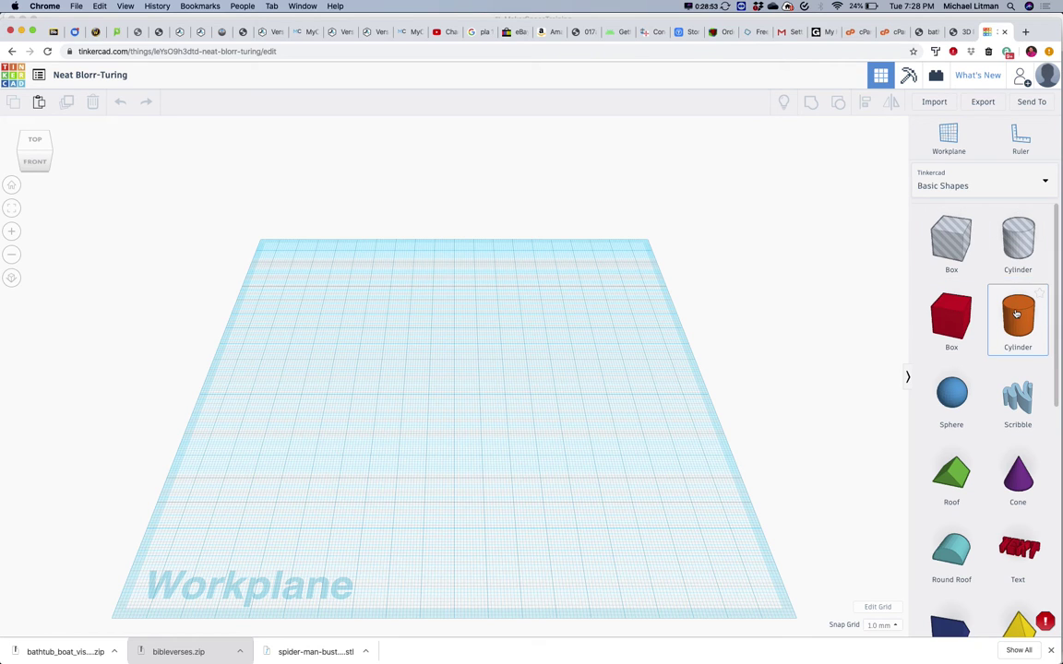
left_click_drag(823, 368, 478, 382)
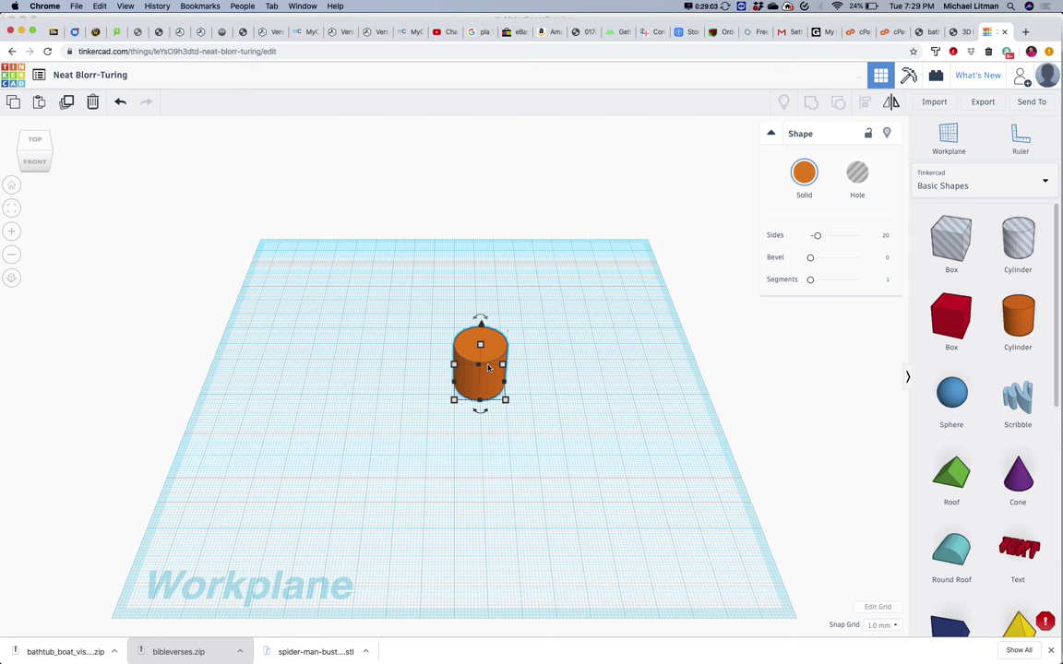
key("ctrl+d")
left_click_drag(489, 368, 640, 349)
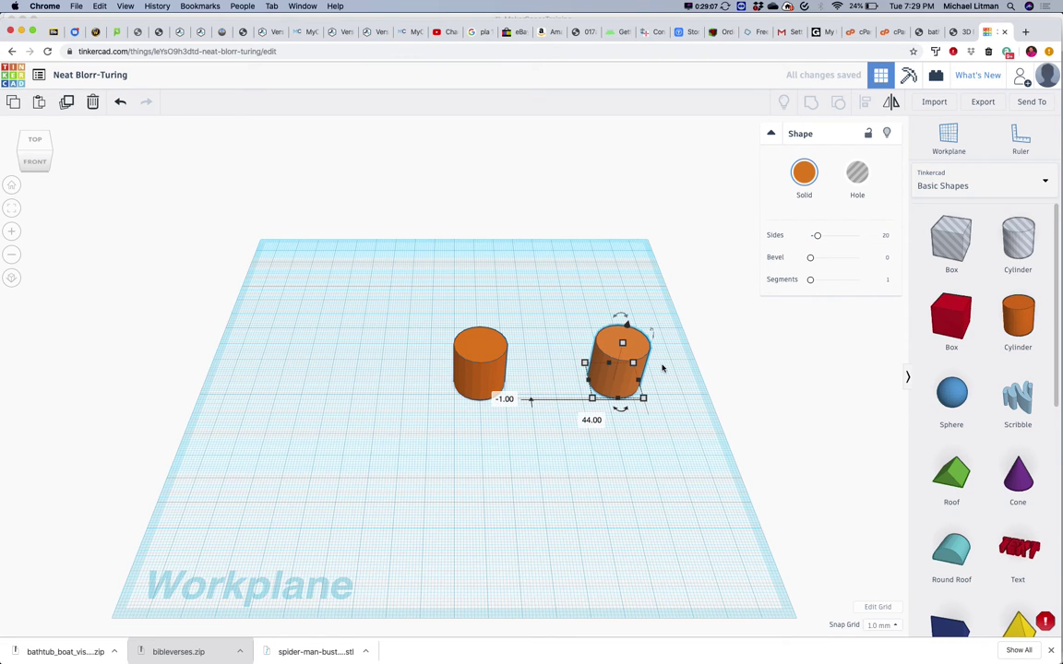
Step: Set the duplicated cylinder's length and width to 30 mm each
mouse_move(646, 401)
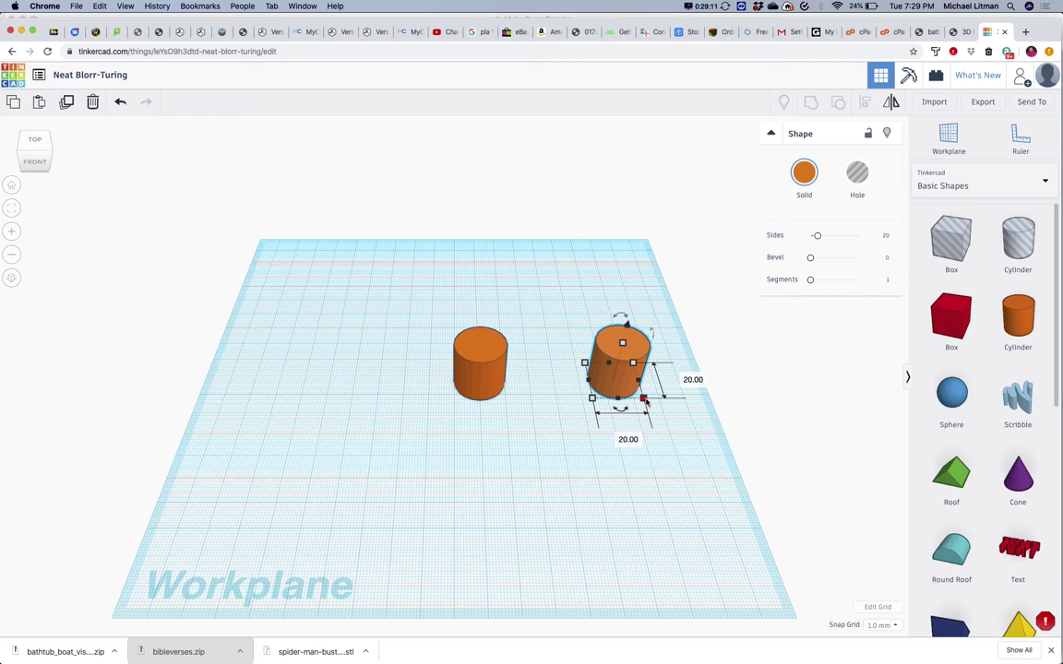
left_click(702, 383)
type("30")
left_click(622, 441)
type("30")
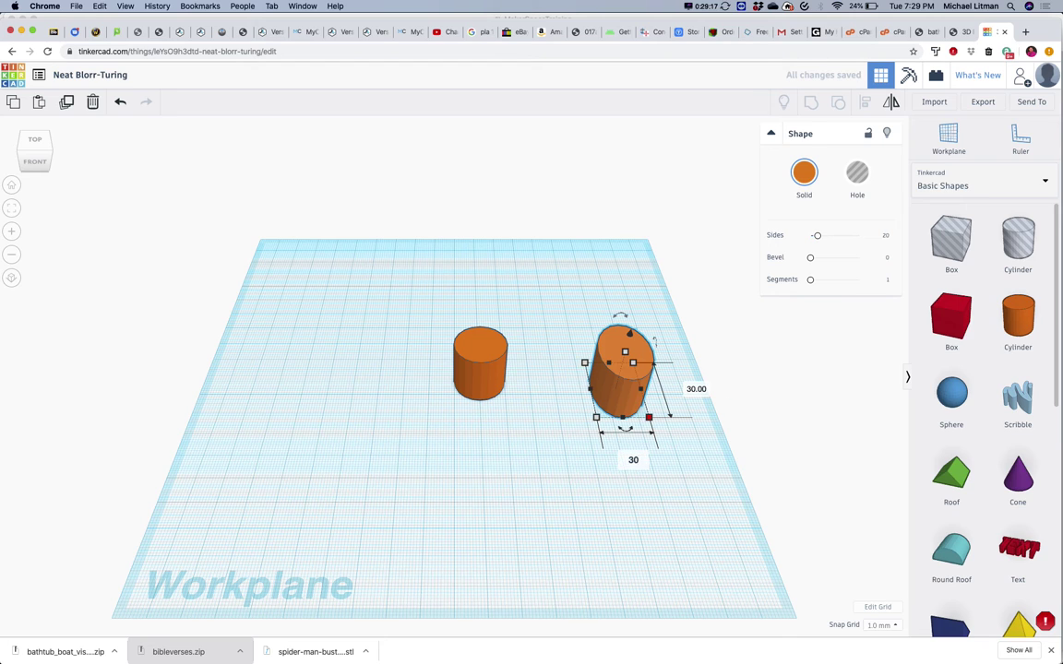
key("Return")
left_click(554, 520)
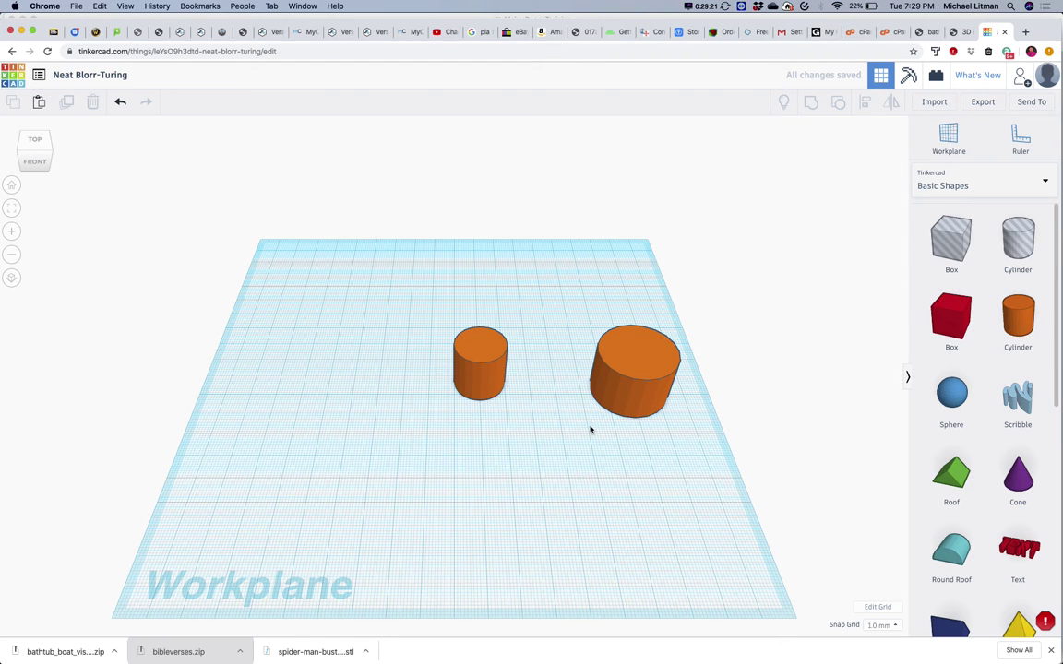
Step: Turn the smaller cylinder into a hole and move it inside the larger solid cylinder
left_click(624, 373)
left_click(492, 359)
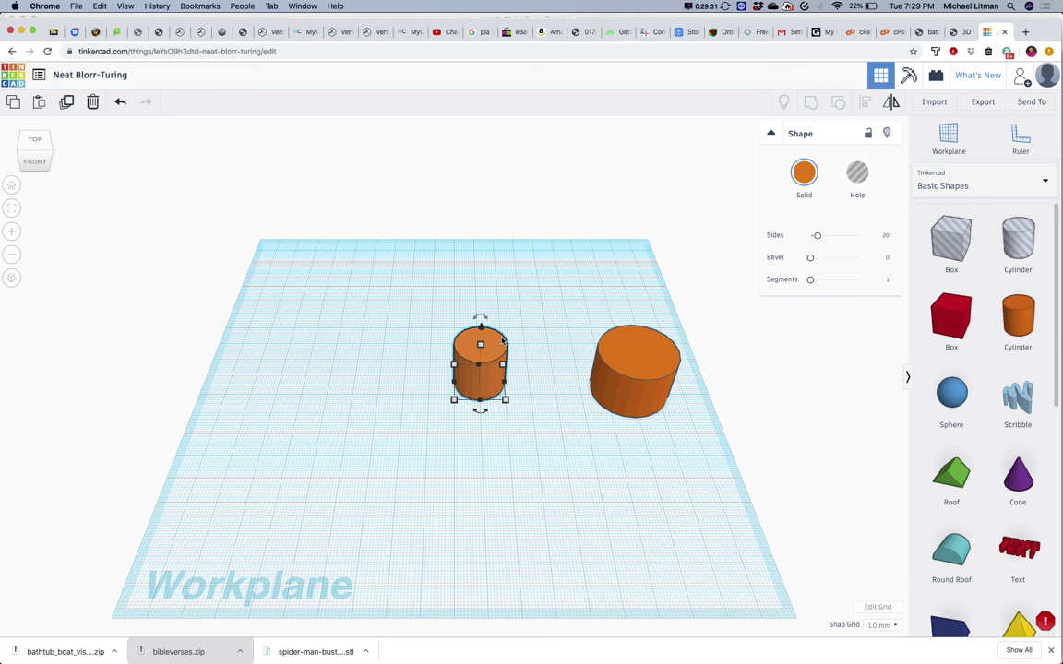
left_click(859, 175)
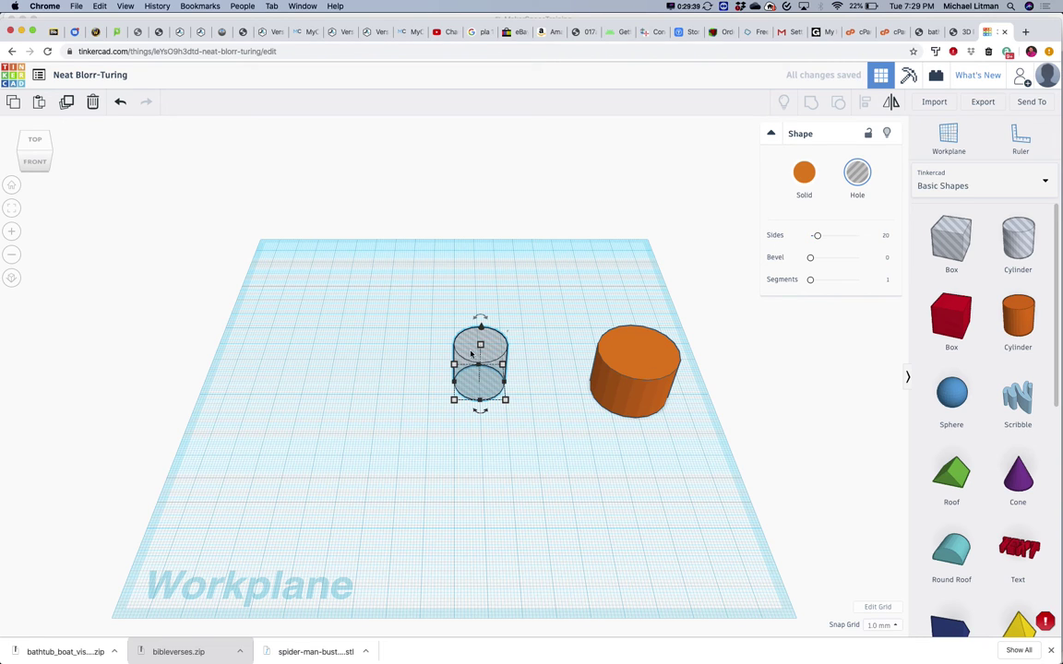
left_click_drag(501, 366, 620, 356)
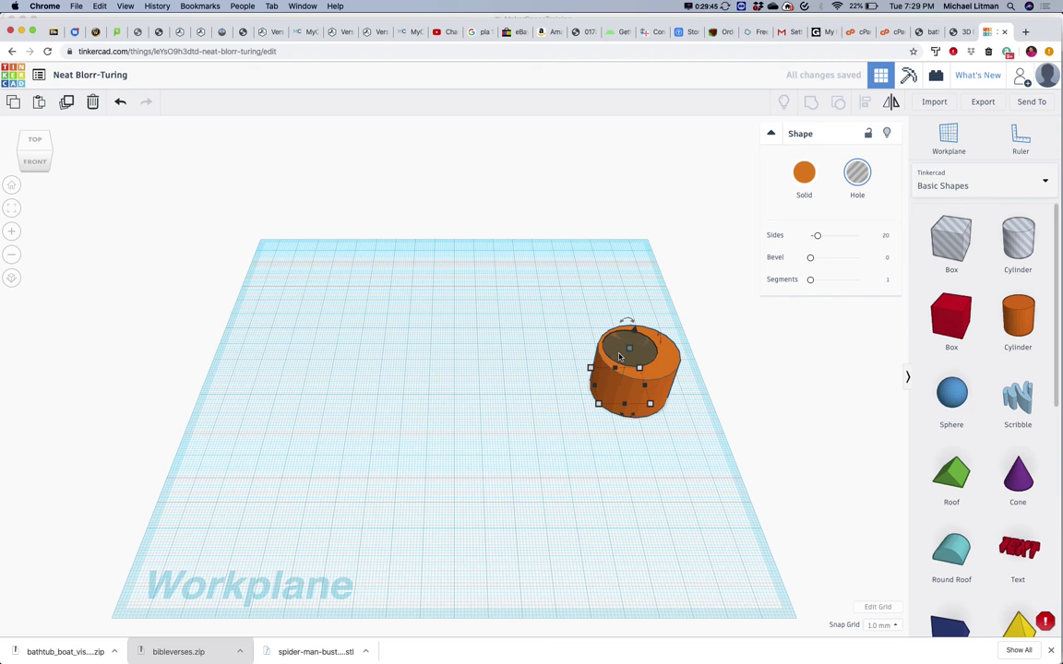
Step: Group the hole cylinder with the solid one to cut an opening, and undo the grouping
left_click(579, 337)
left_click_drag(517, 292, 615, 379)
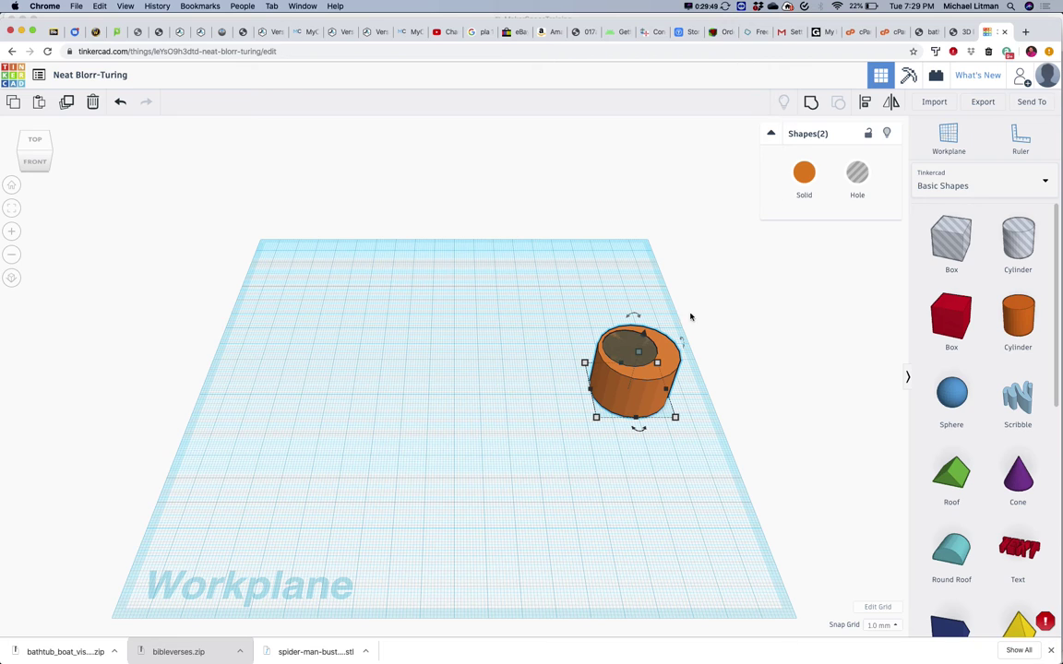
mouse_move(639, 328)
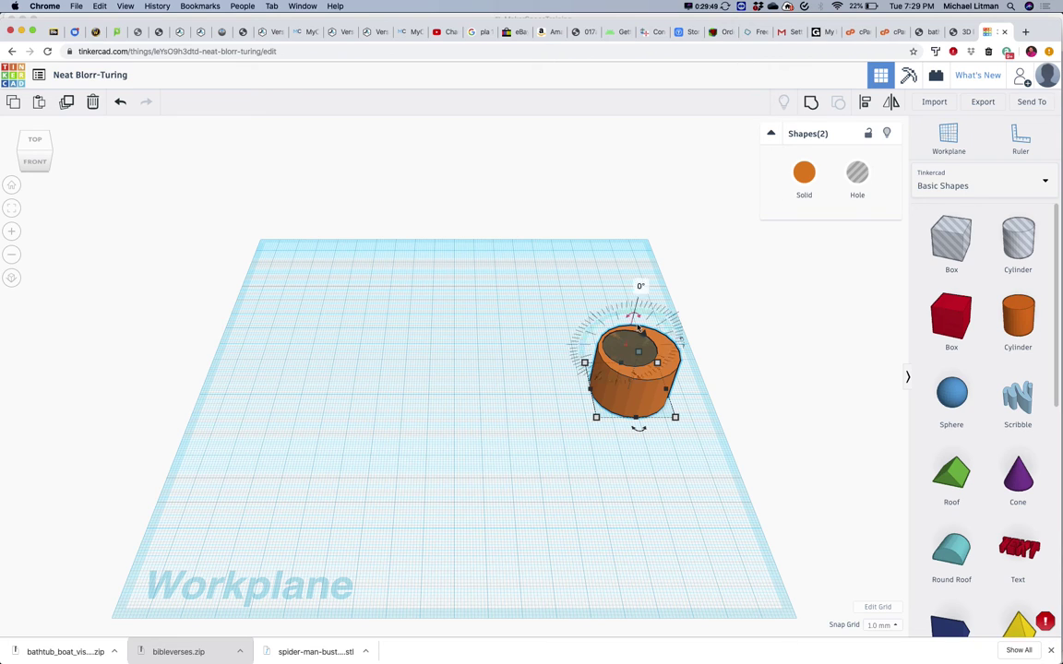
left_click(810, 104)
left_click(462, 439)
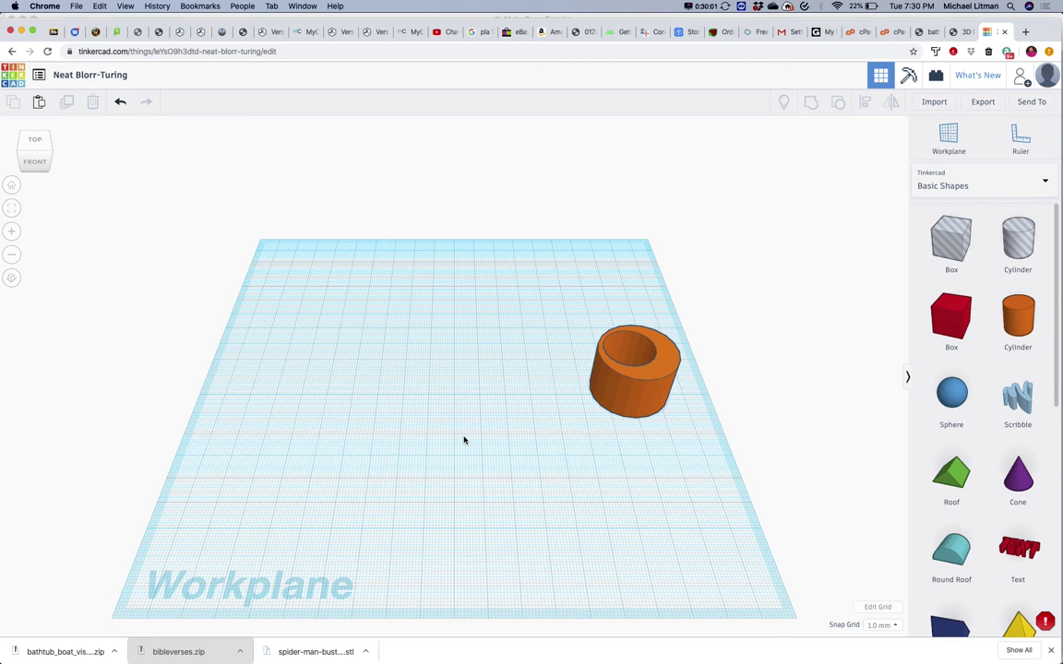
key("super+z")
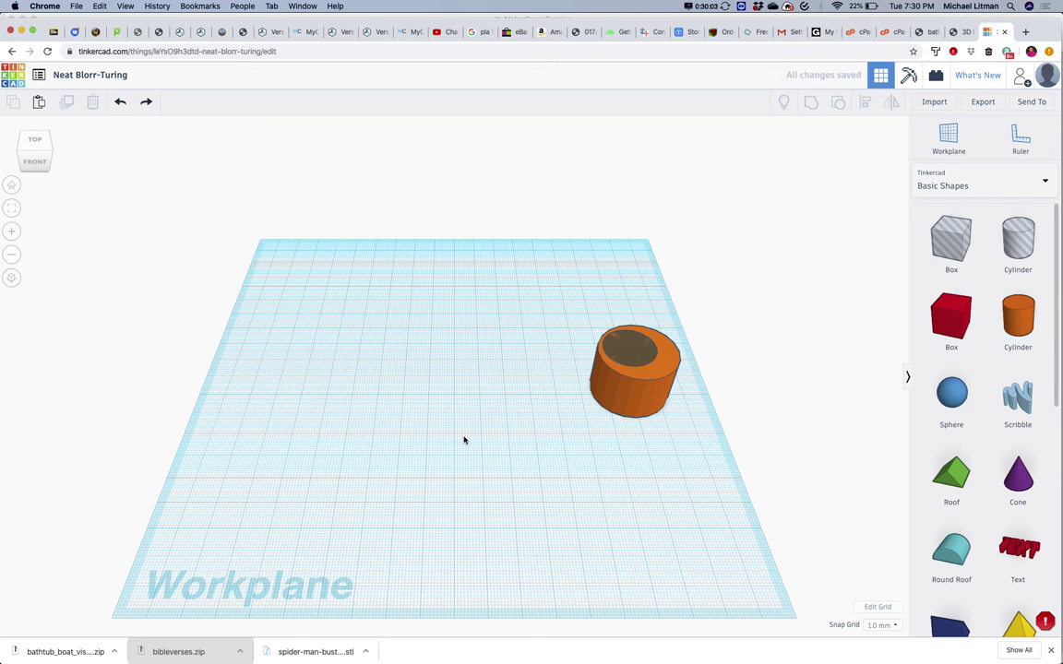
Step: Undo the move that placed the hole cylinder inside the larger solid cylinder
key("super+z")
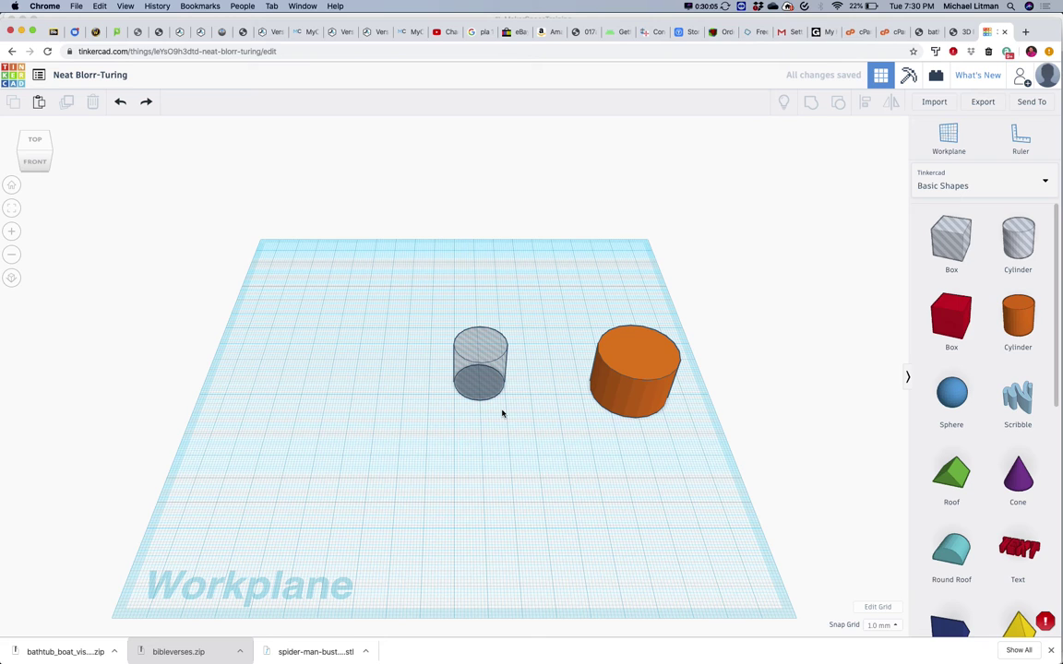
left_click(466, 355)
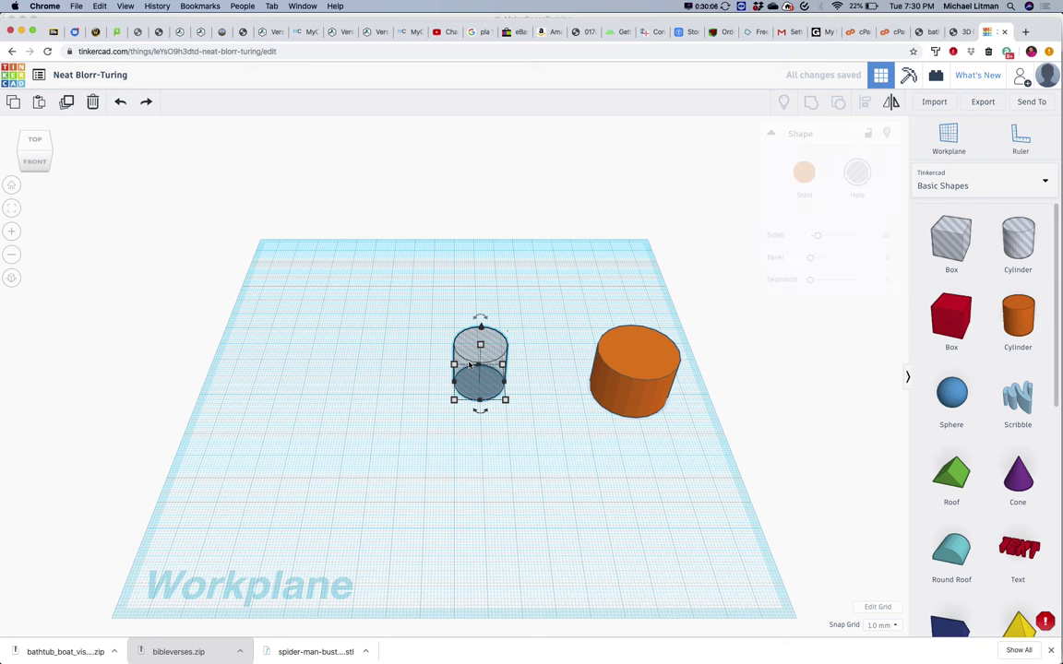
left_click(612, 348)
left_click(399, 350)
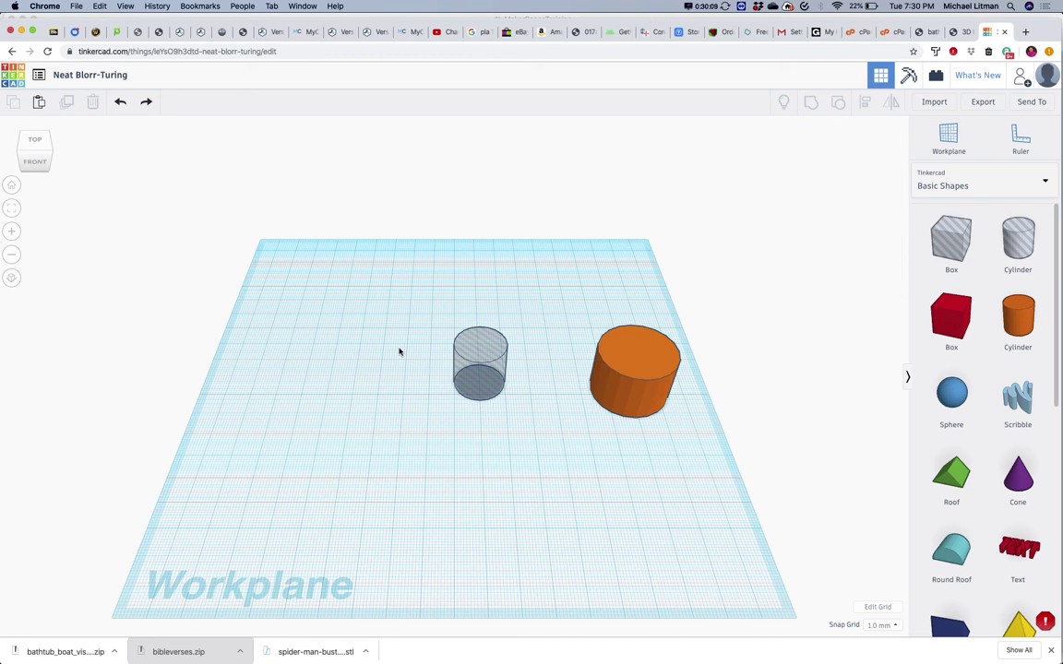
Step: Align the centres of the hole and solid cylinders in both horizontal directions and group them into a ring
left_click_drag(399, 351, 638, 417)
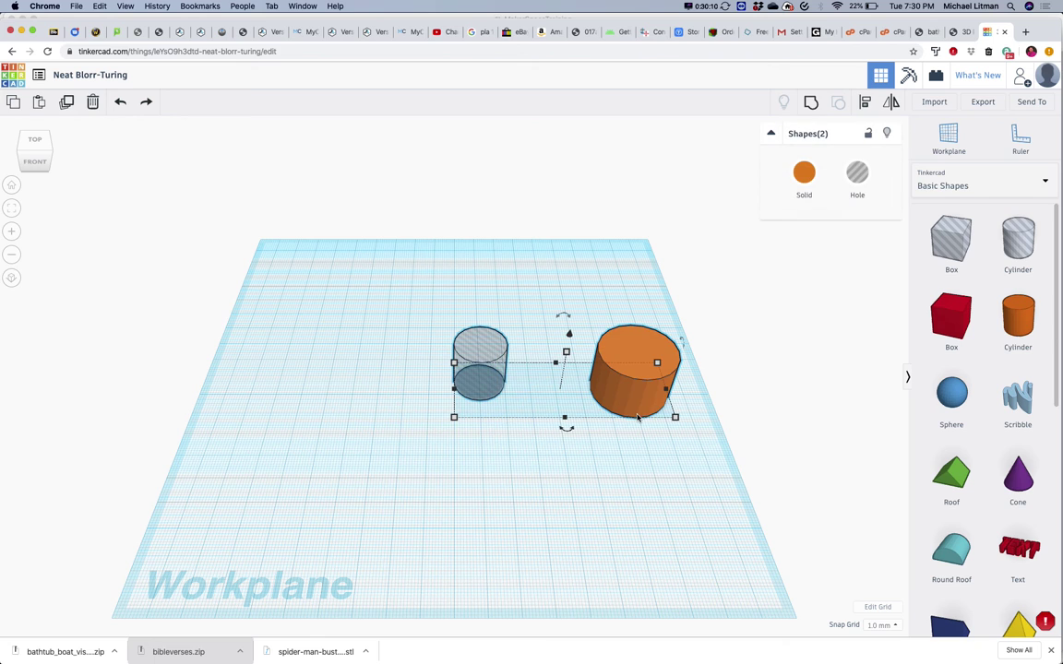
left_click(867, 108)
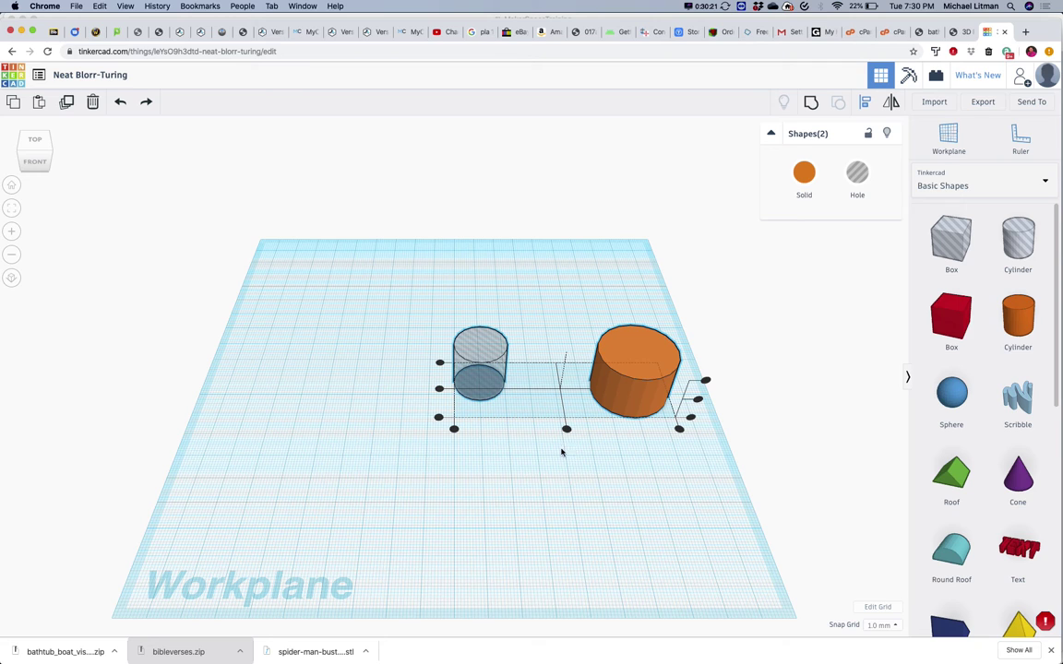
left_click(566, 430)
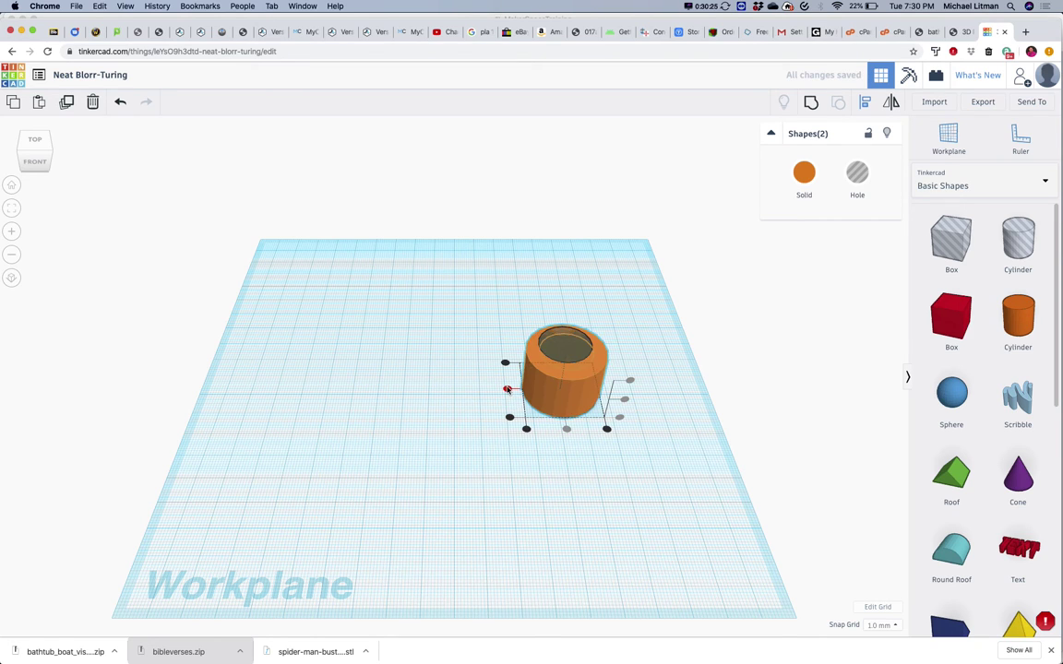
left_click(507, 389)
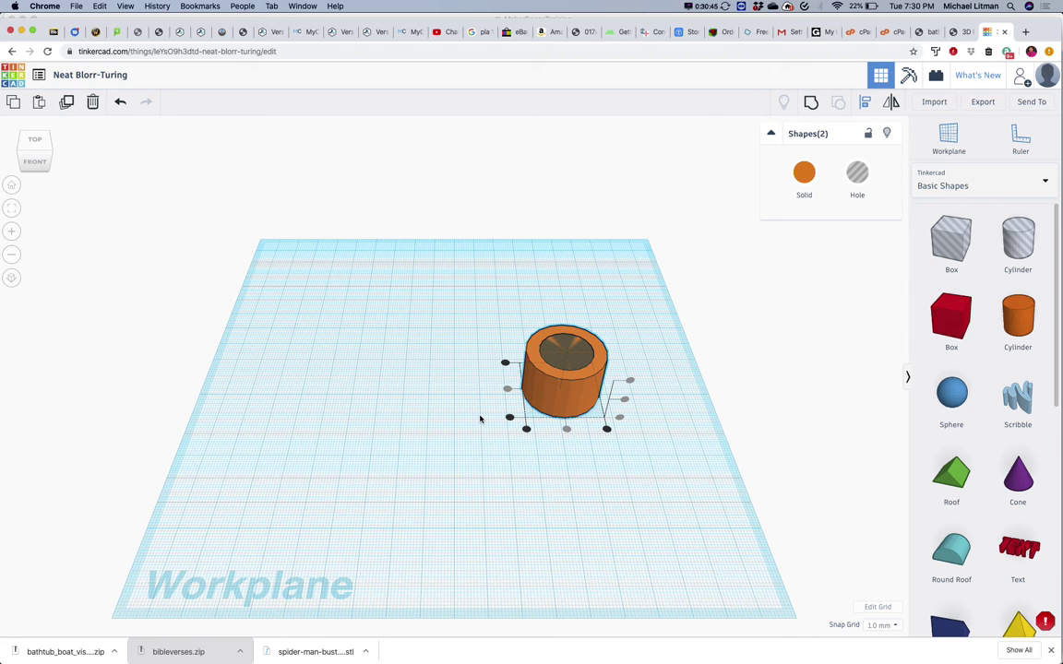
left_click(811, 104)
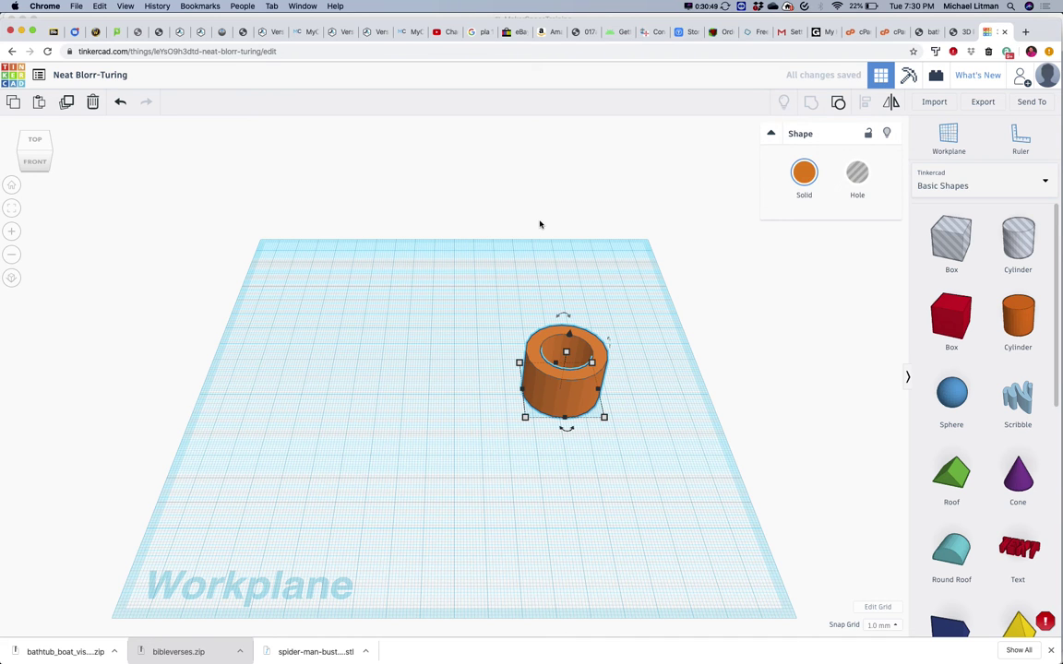
left_click(478, 243)
Step: Place a solid box beside the ring, stretch it to about 61 by 29 mm, and flatten it into a thin plate
mouse_move(510, 316)
left_mouse_down()
mouse_move(507, 367)
mouse_move(451, 401)
mouse_move(474, 344)
mouse_move(512, 299)
mouse_move(526, 304)
left_mouse_up()
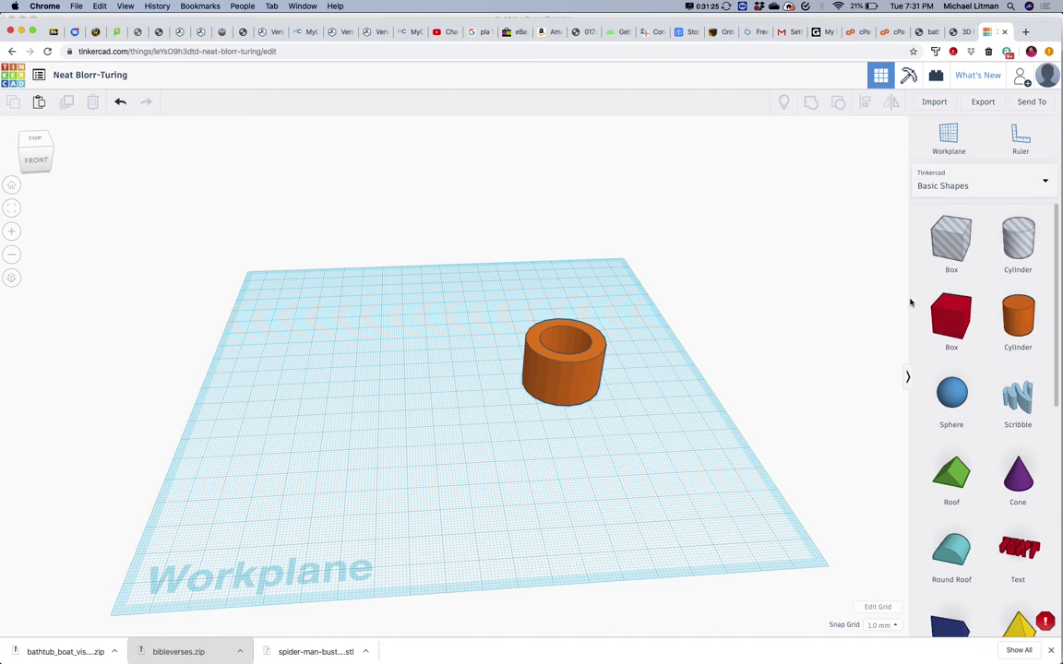
mouse_move(495, 378)
left_mouse_down()
mouse_move(367, 395)
mouse_move(506, 406)
mouse_move(489, 415)
mouse_move(486, 328)
mouse_move(492, 367)
left_mouse_up()
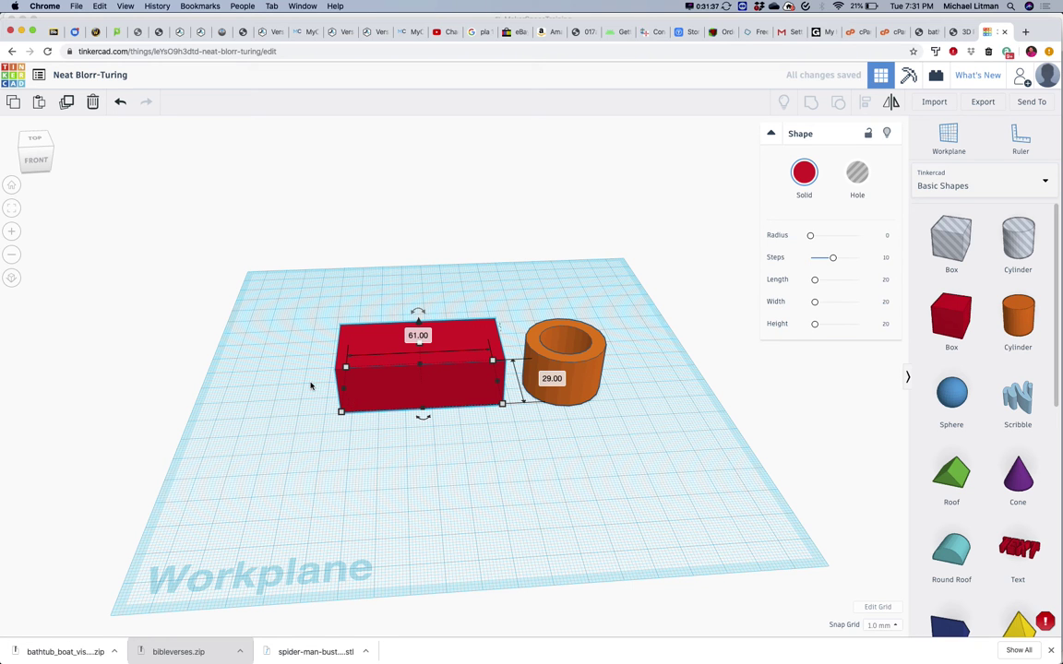
left_click_drag(311, 384, 553, 346)
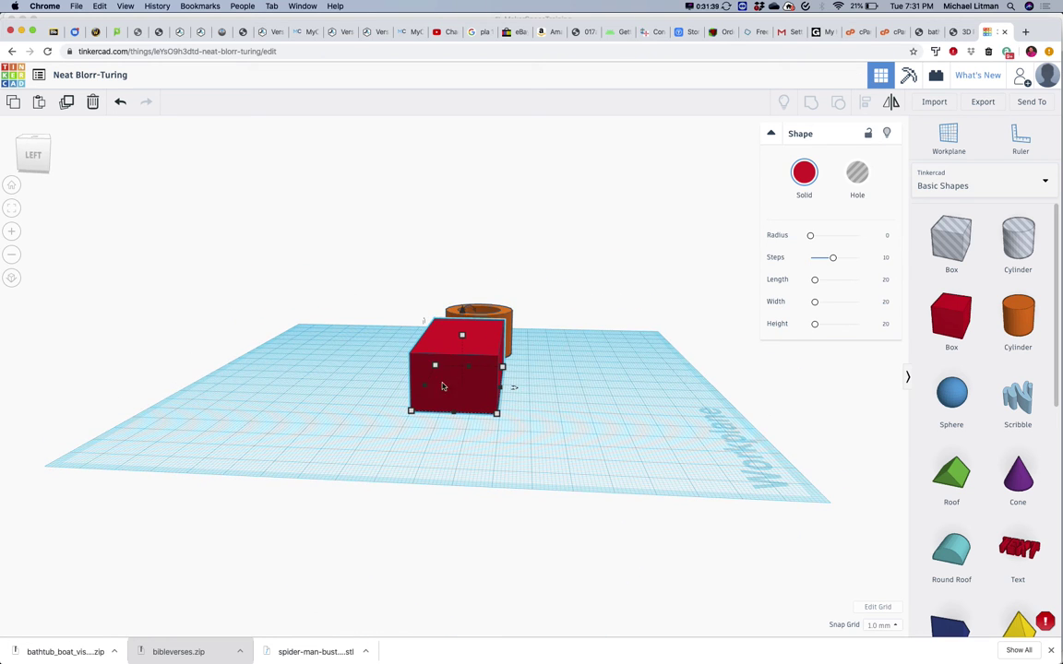
mouse_move(470, 370)
left_mouse_down()
mouse_move(473, 409)
mouse_move(475, 380)
left_mouse_up()
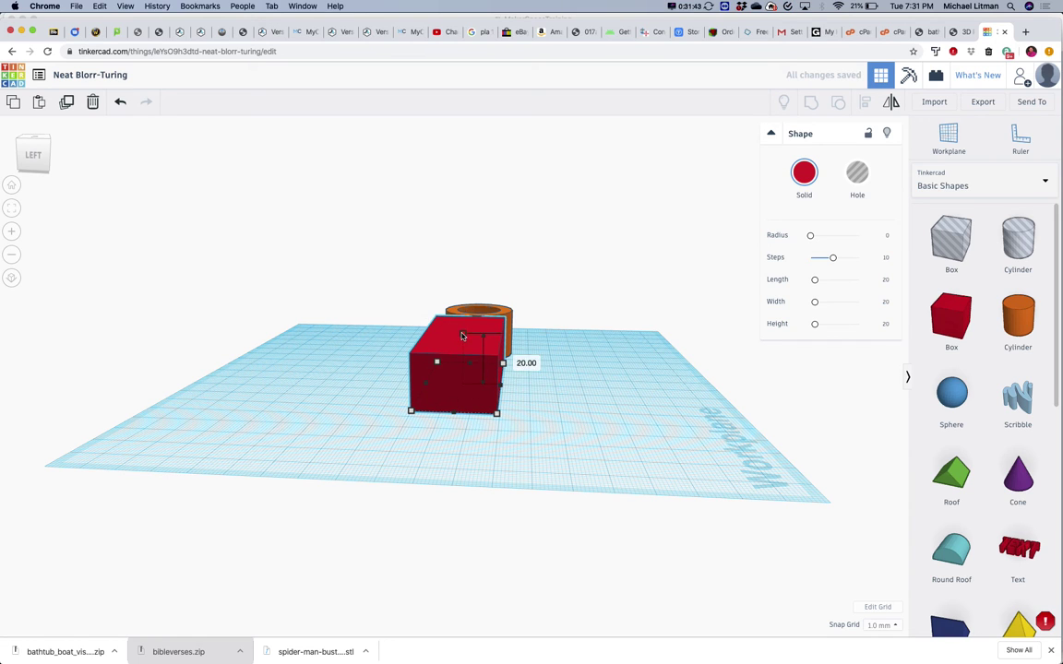
left_click_drag(462, 336, 153, 448)
left_click(579, 396)
left_click(441, 390)
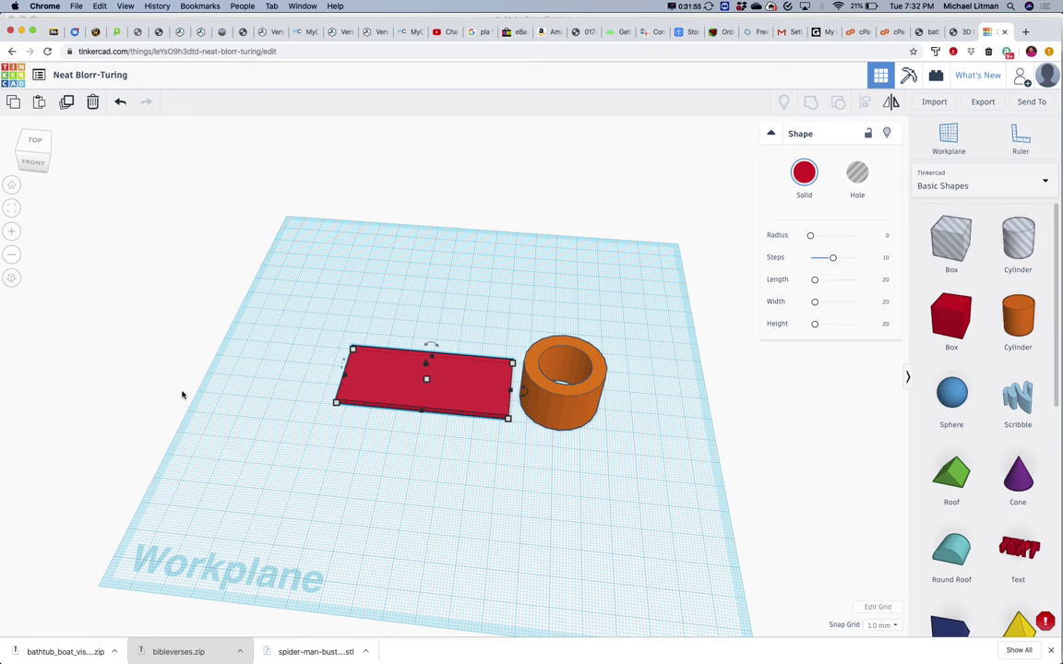
Step: Place a cylinder hole in the end of the red plate away from the ring and group it with the plate
left_click(415, 284)
left_click_drag(1029, 243, 382, 389)
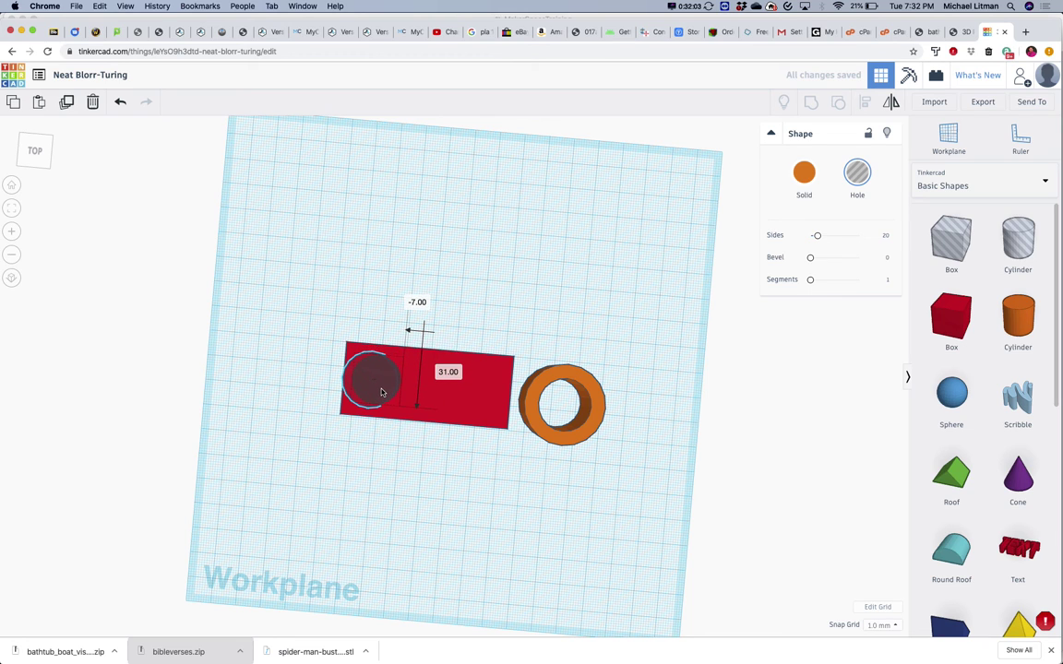
left_click(389, 302)
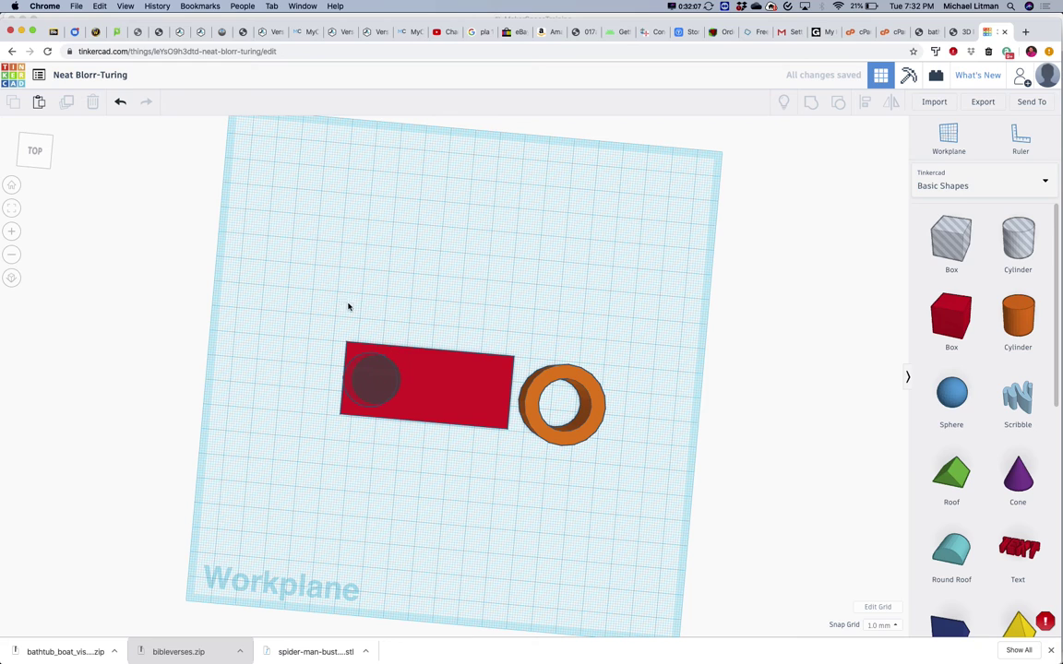
left_click_drag(347, 305, 402, 429)
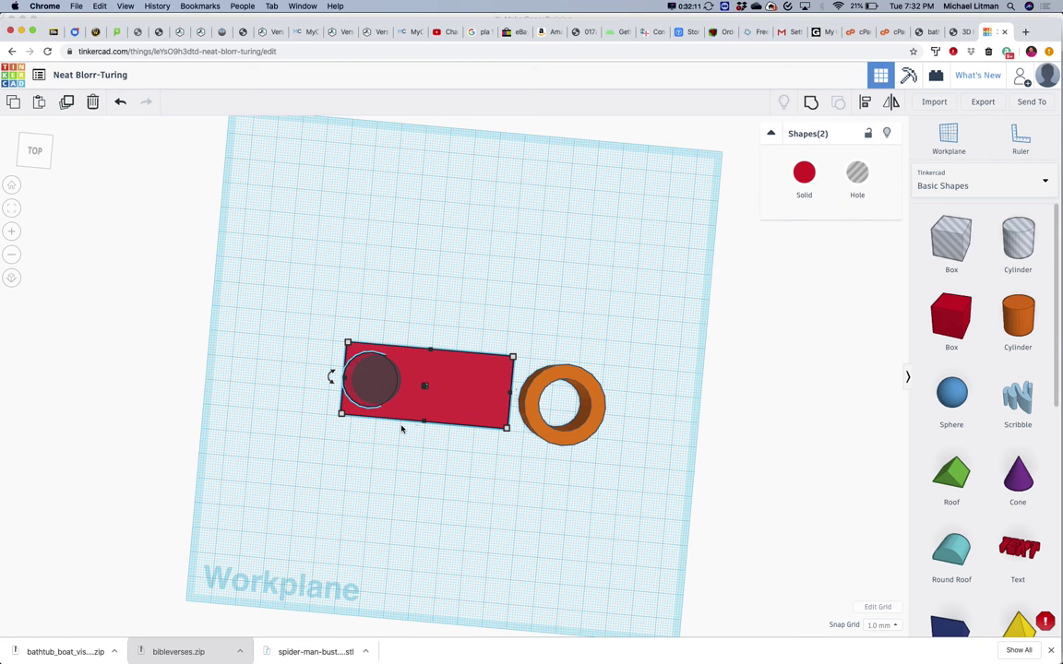
left_click(812, 104)
left_click(411, 295)
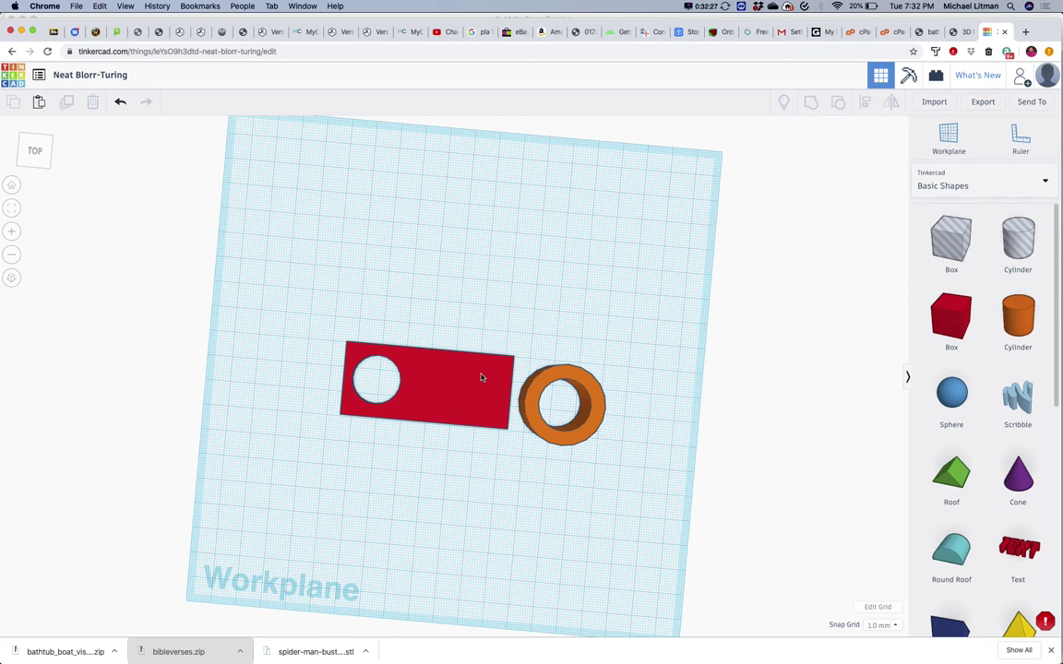
Step: Rotate the orange ring onto its side and turn it so its opening faces the front of the workplane
left_click(567, 380)
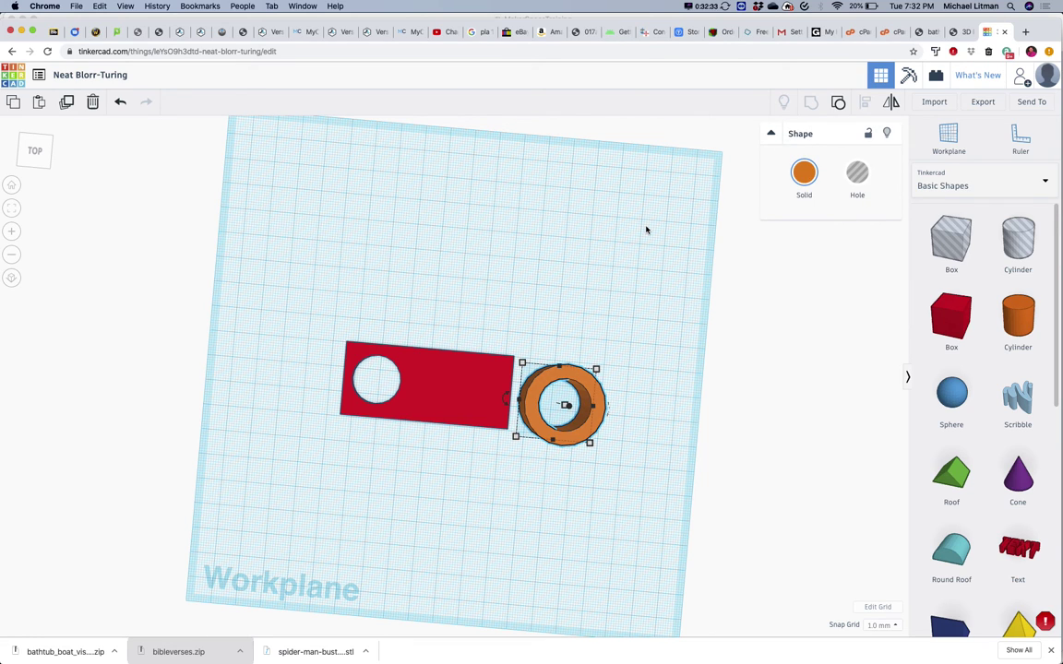
left_click_drag(646, 229, 460, 161)
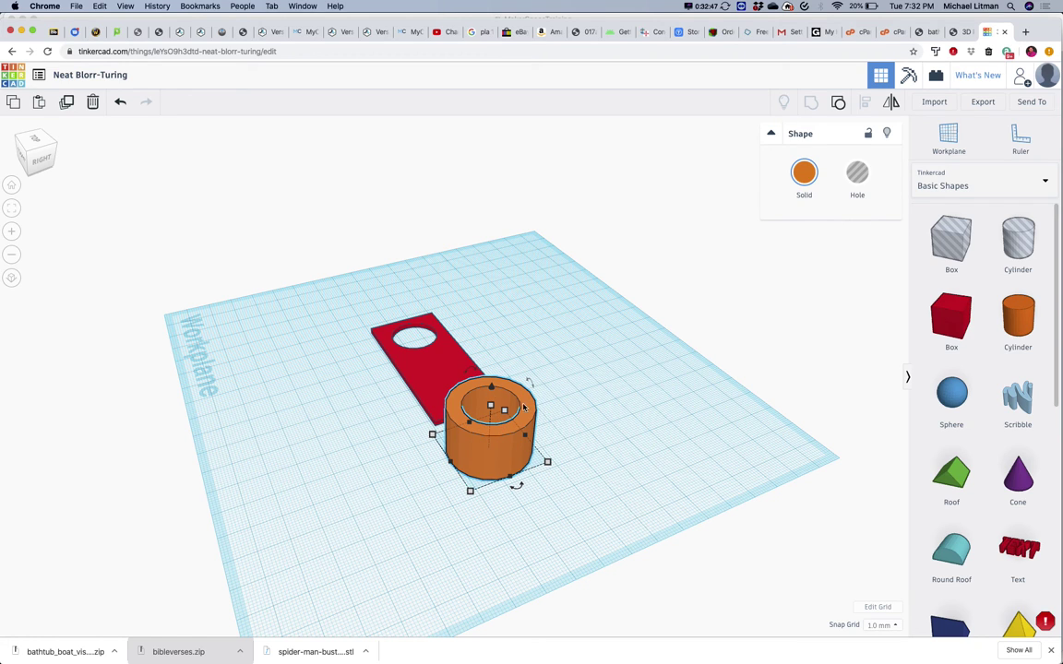
left_click_drag(530, 383, 415, 278)
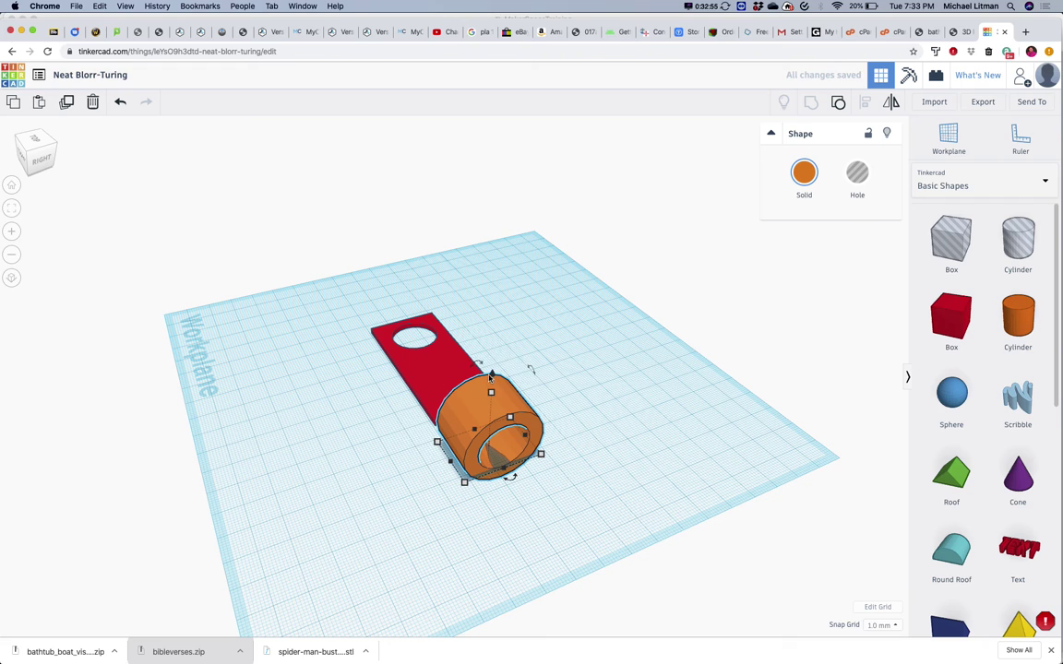
mouse_move(530, 365)
left_mouse_down()
mouse_move(534, 346)
mouse_move(529, 369)
left_mouse_up()
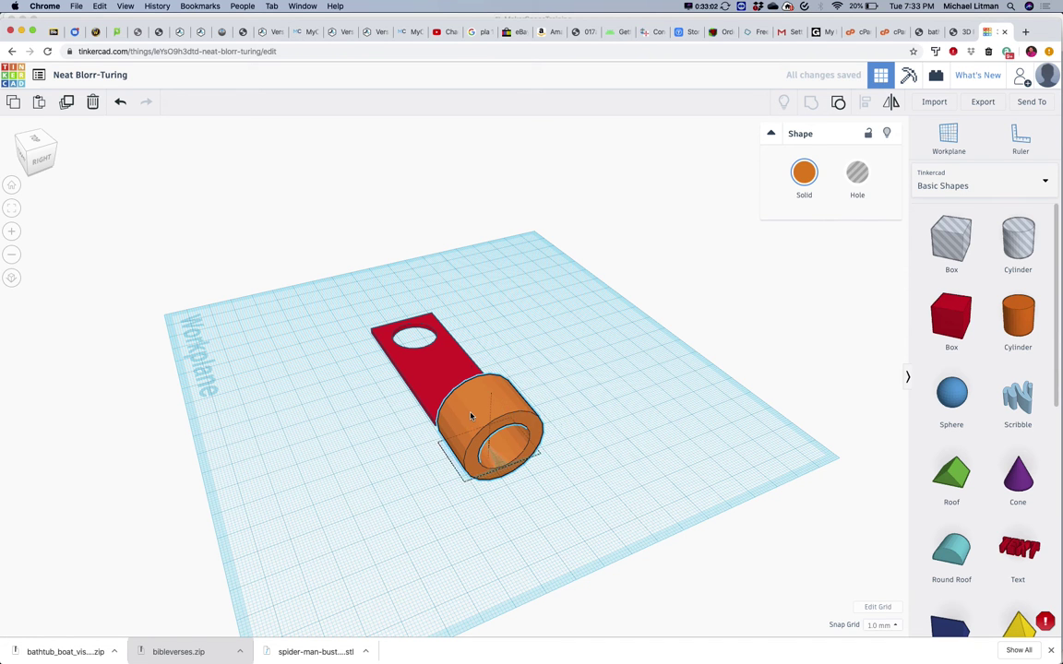
left_click_drag(482, 446, 671, 385)
left_click(577, 342)
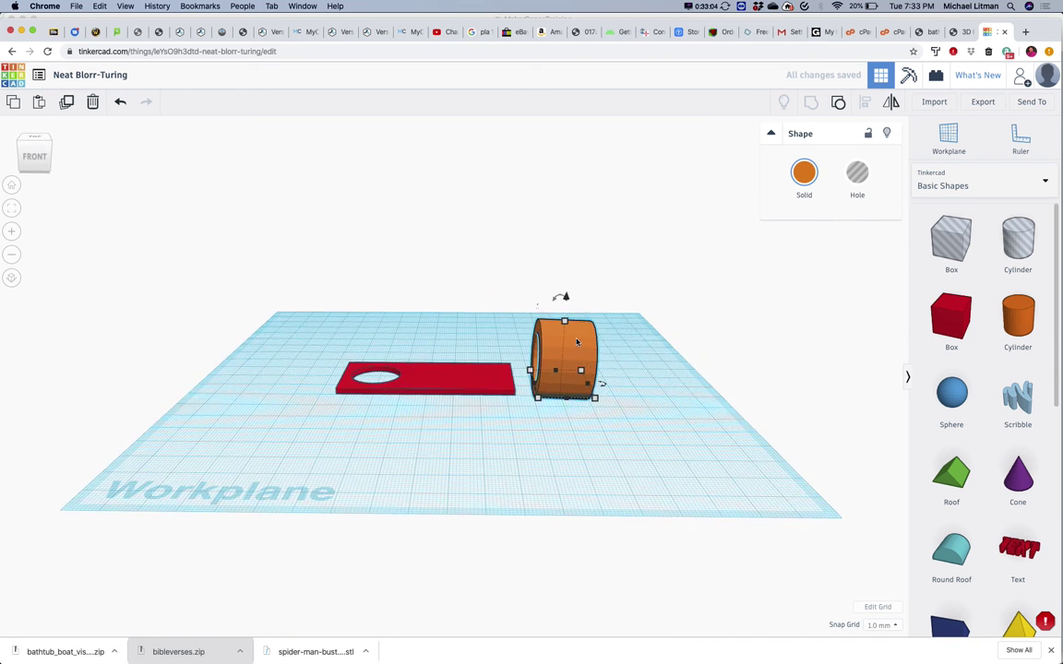
left_click_drag(602, 383, 554, 293)
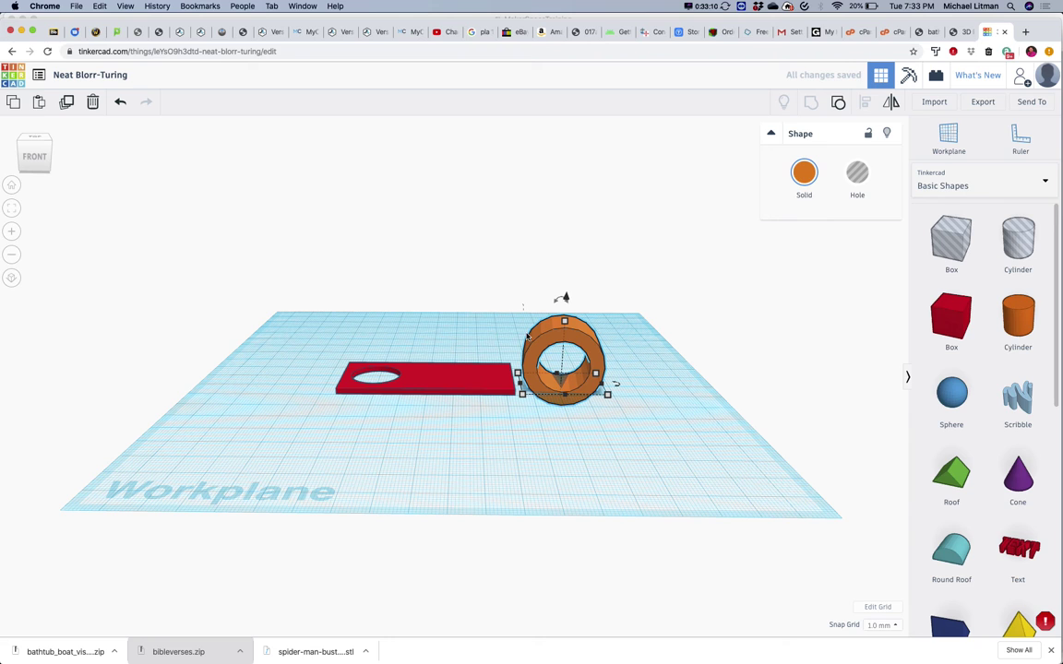
Step: Move the ring about 31 mm onto the plate's solid end and raise it so its bore clears the plate
left_click_drag(544, 343, 461, 338)
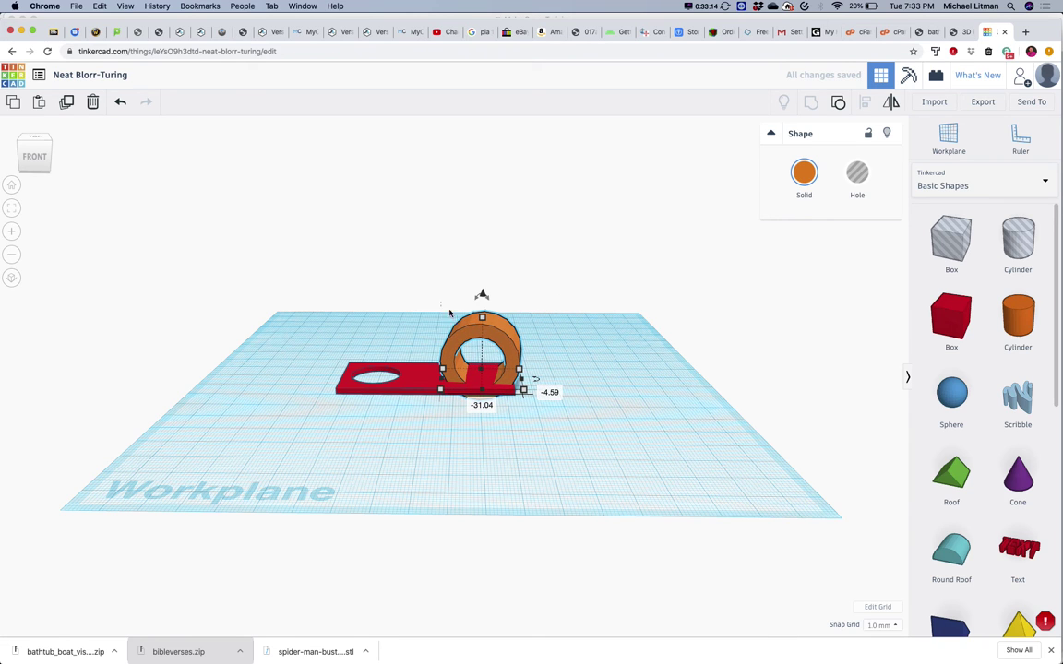
mouse_move(481, 296)
left_mouse_down()
mouse_move(483, 275)
mouse_move(487, 292)
left_mouse_up()
left_click(552, 329)
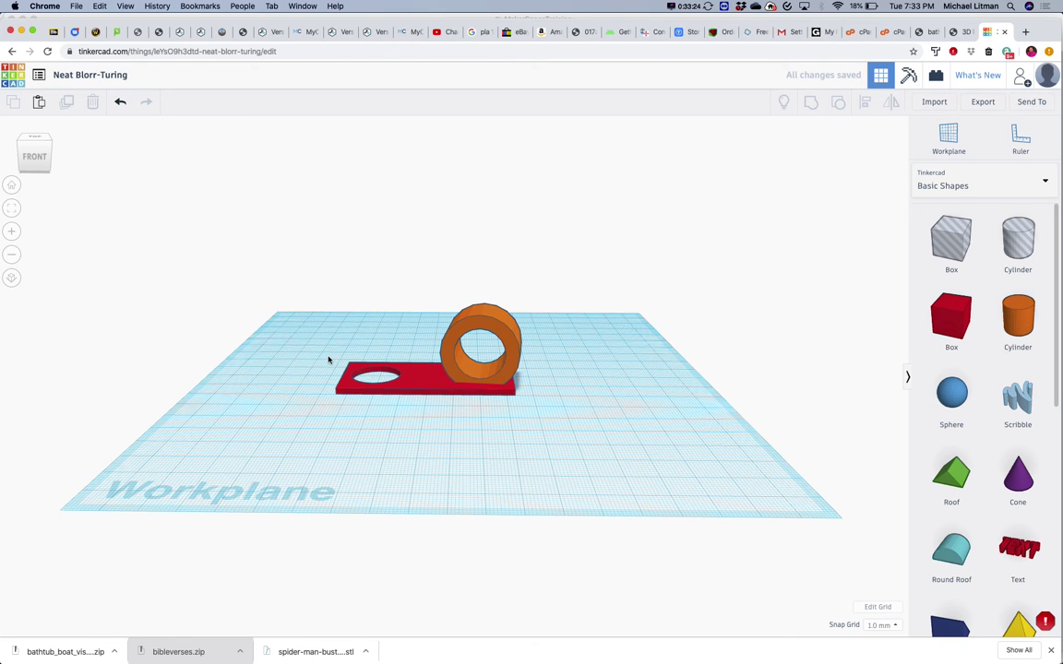
Step: Group the upright ring and the red plate into one shape
left_click_drag(337, 320, 543, 425)
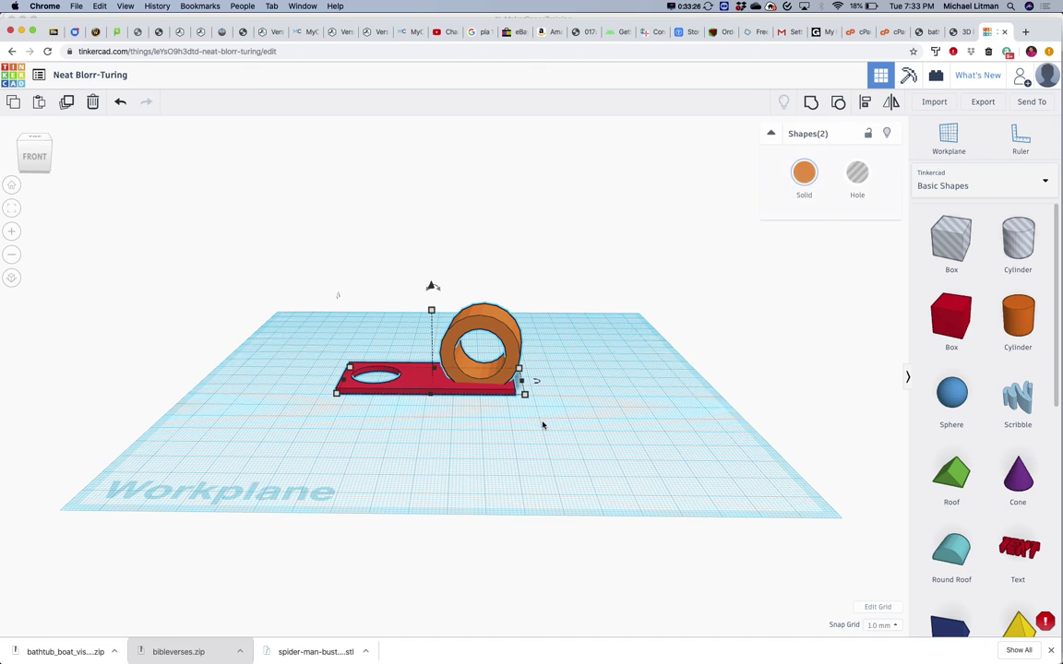
left_click(810, 103)
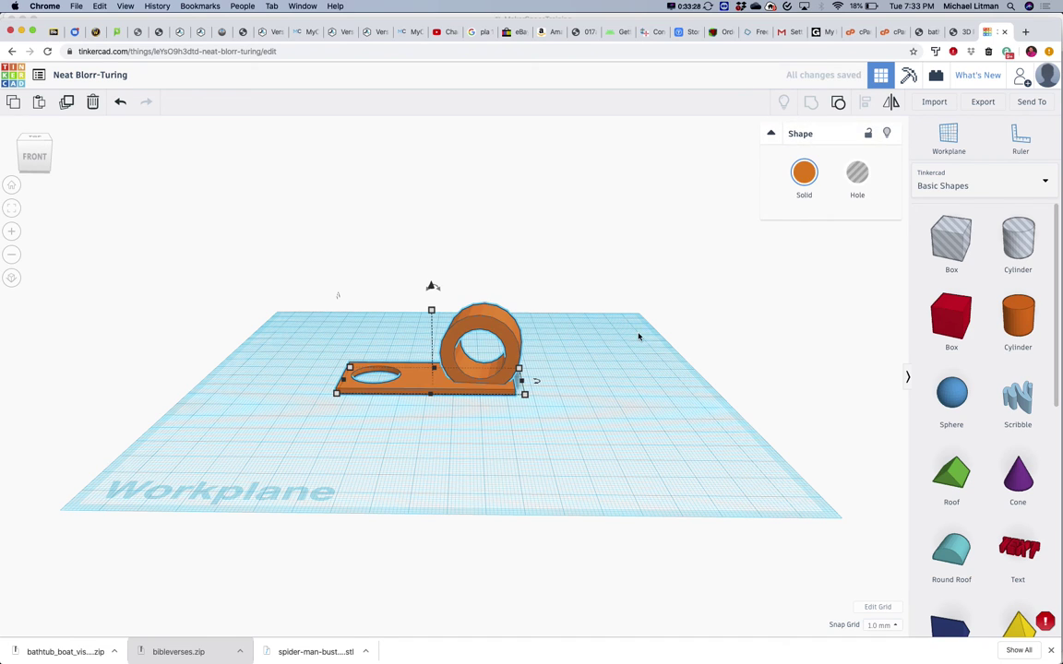
left_click(522, 379)
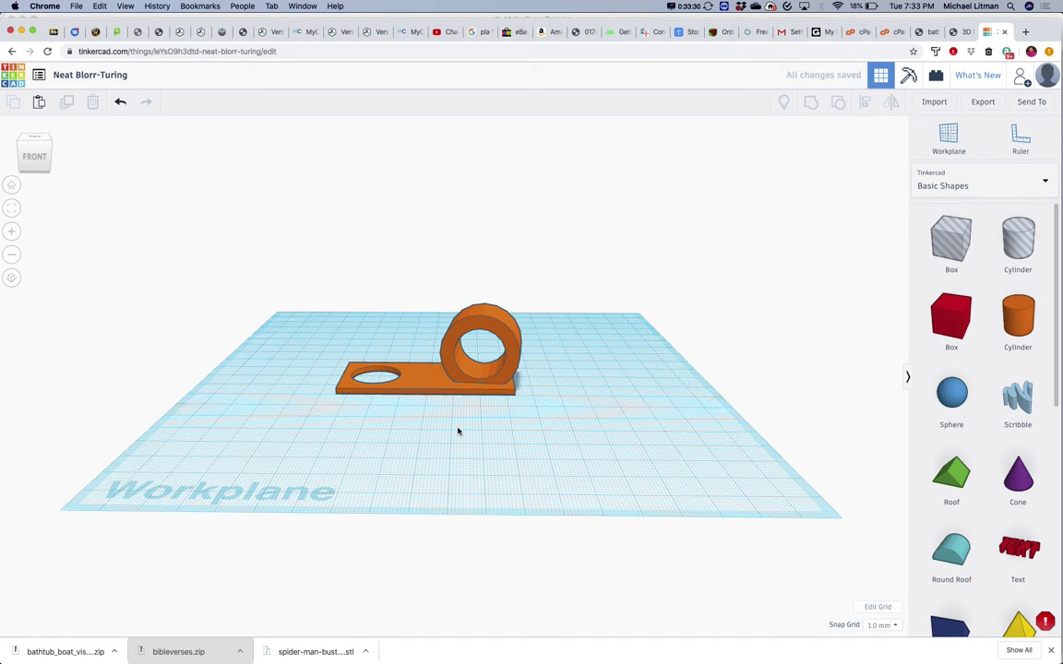
Step: Export the entire design as an STL file named cpapProto1 to Downloads and switch to Ultimaker Cura
left_click_drag(458, 431, 487, 437)
scroll(487, 437, "up", 6)
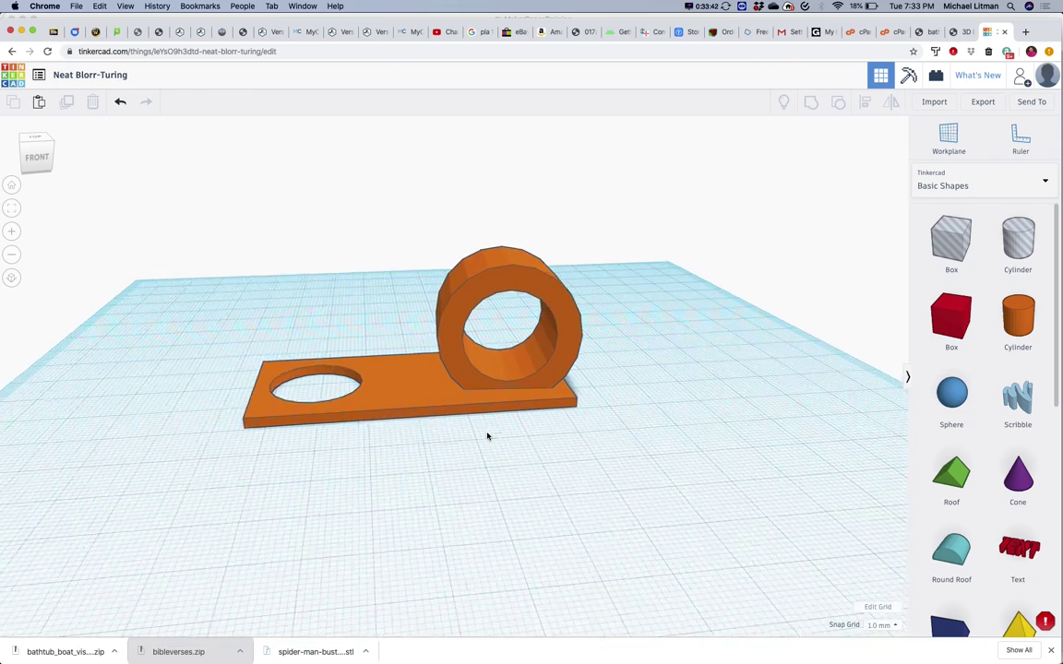
scroll(487, 437, "up", 2)
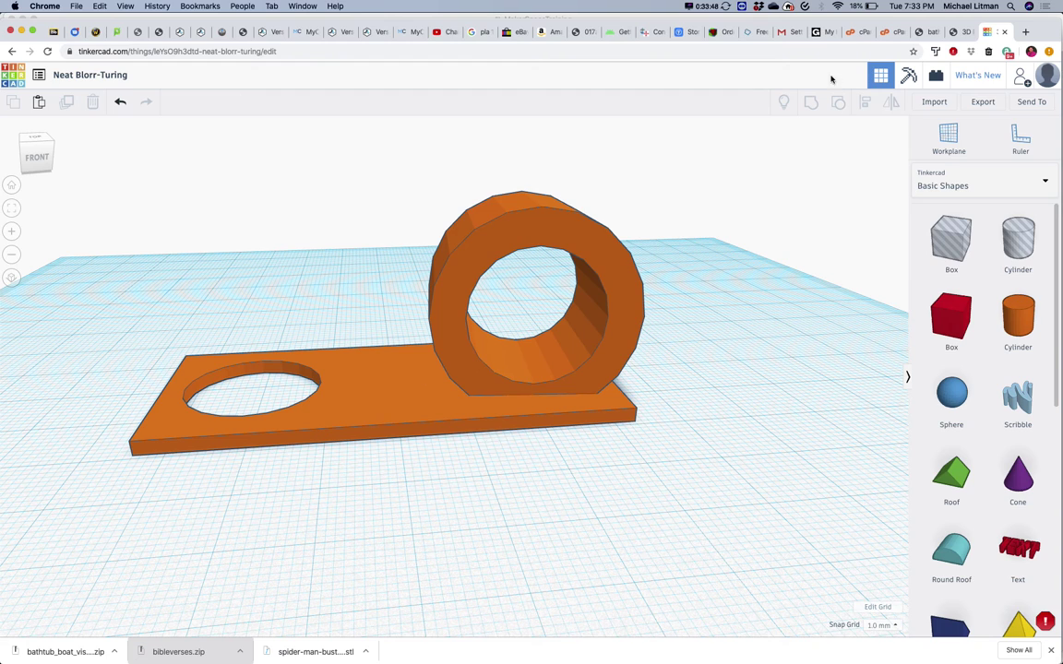
left_click(982, 103)
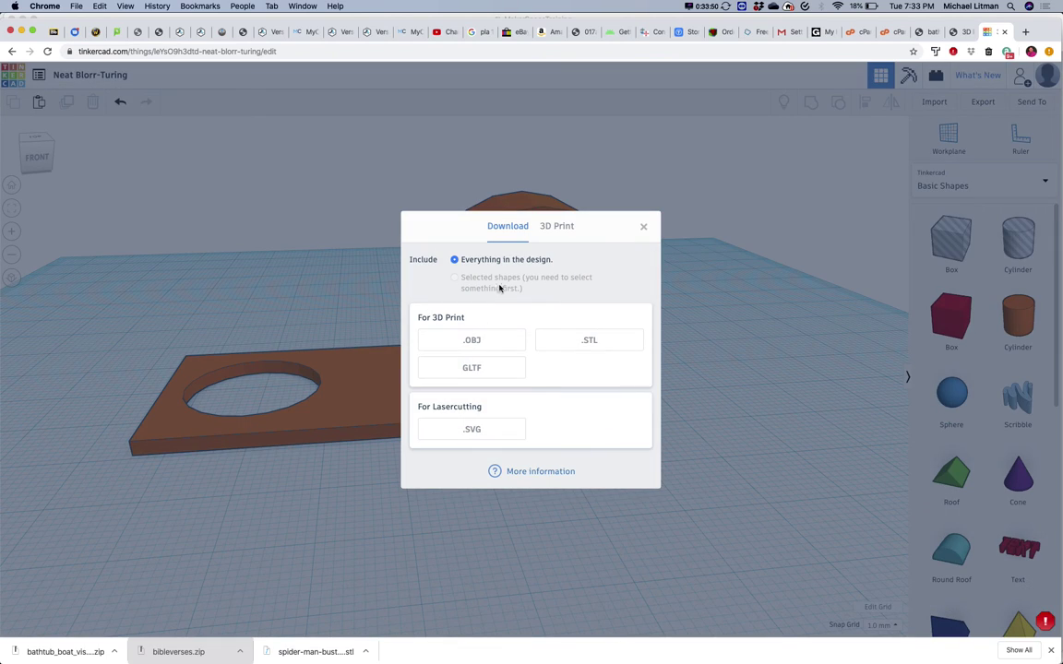
left_click(587, 342)
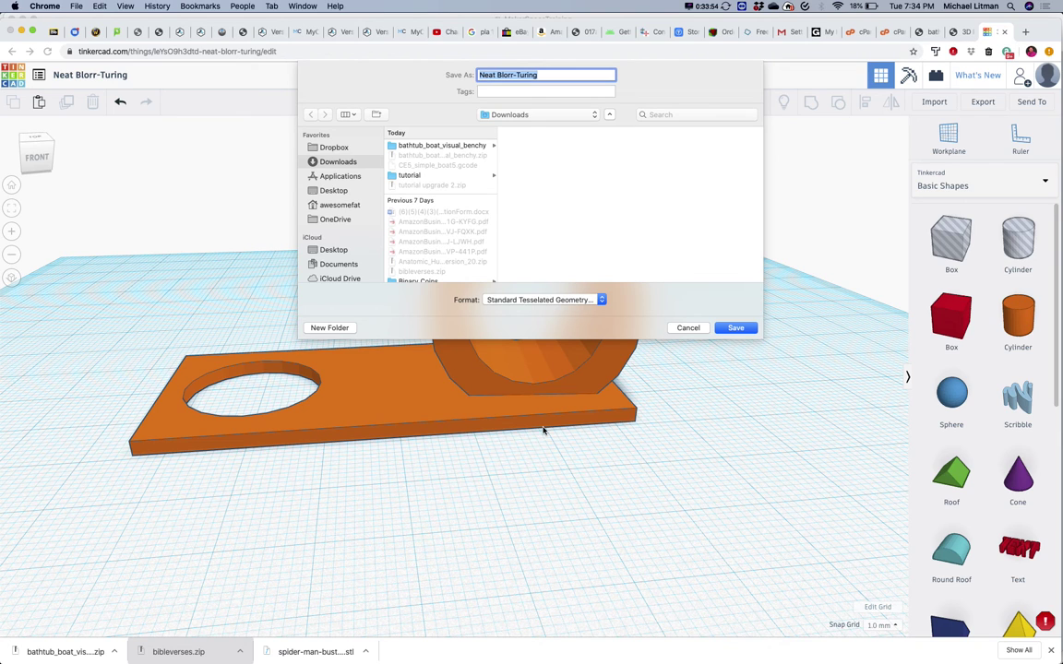
type("cpap")
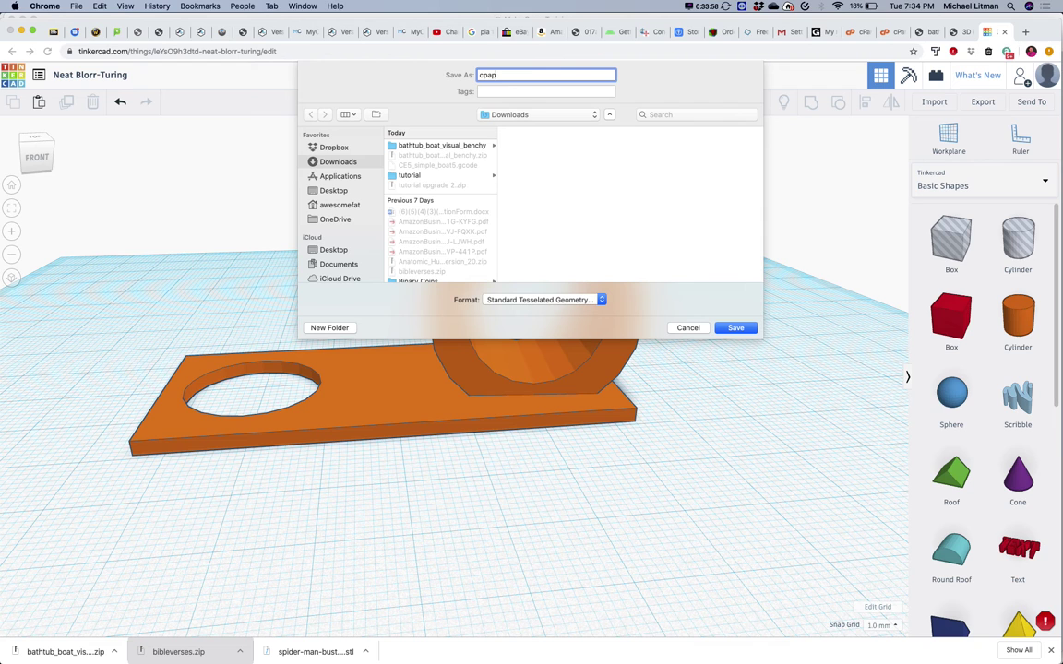
type("Proto1")
key("Return")
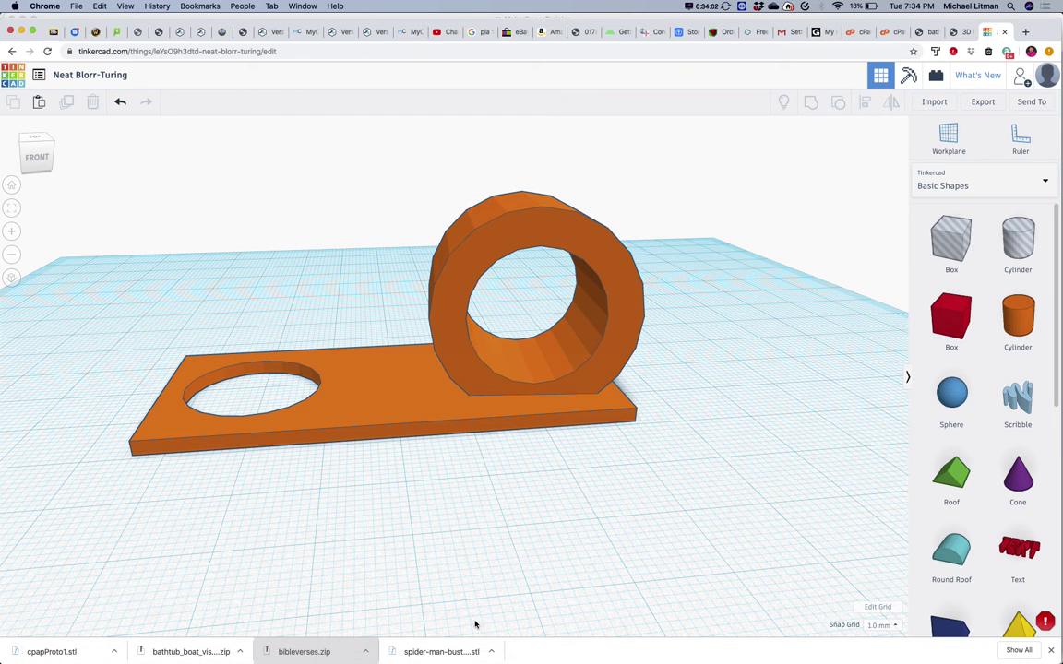
key("super+Tab")
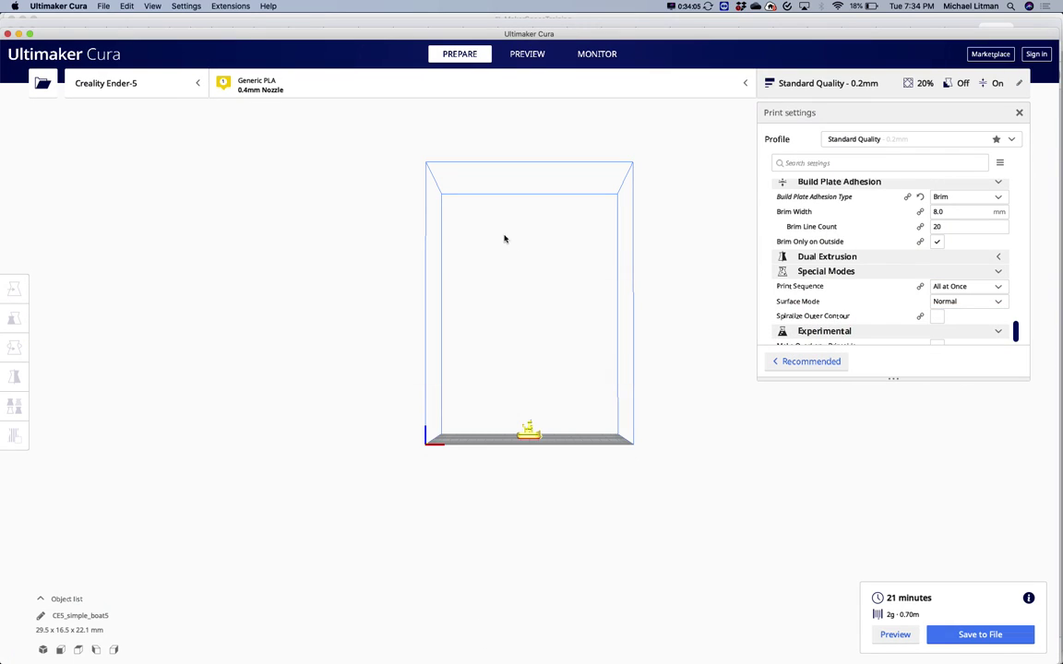
Step: Clear the simple boat from the build plate and load cpapProto1.stl from the Downloads folder
right_click(515, 287)
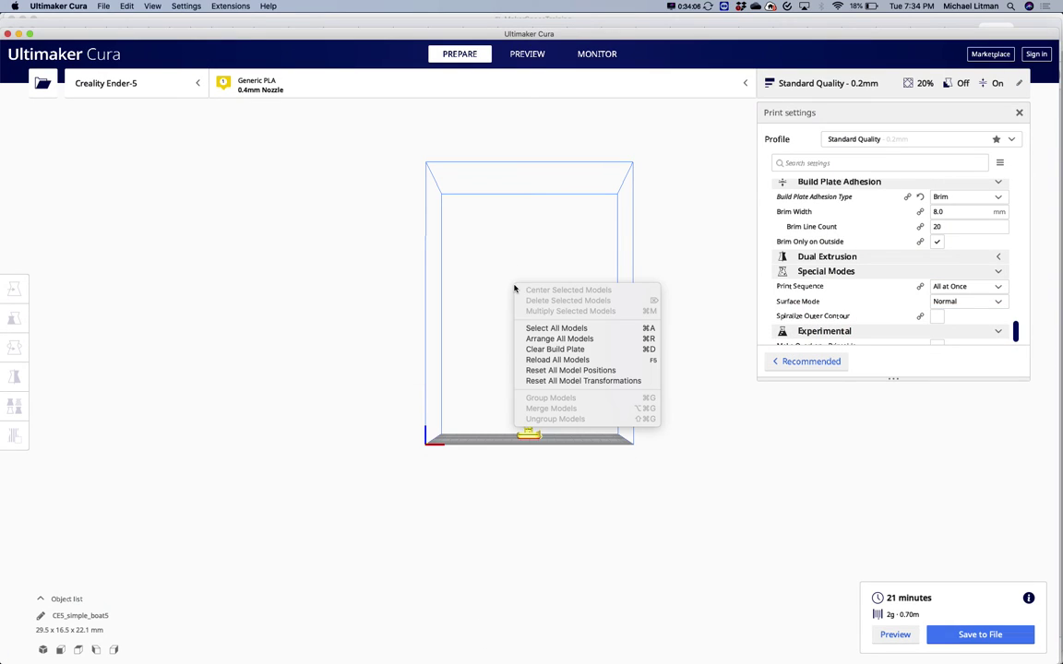
left_click(543, 350)
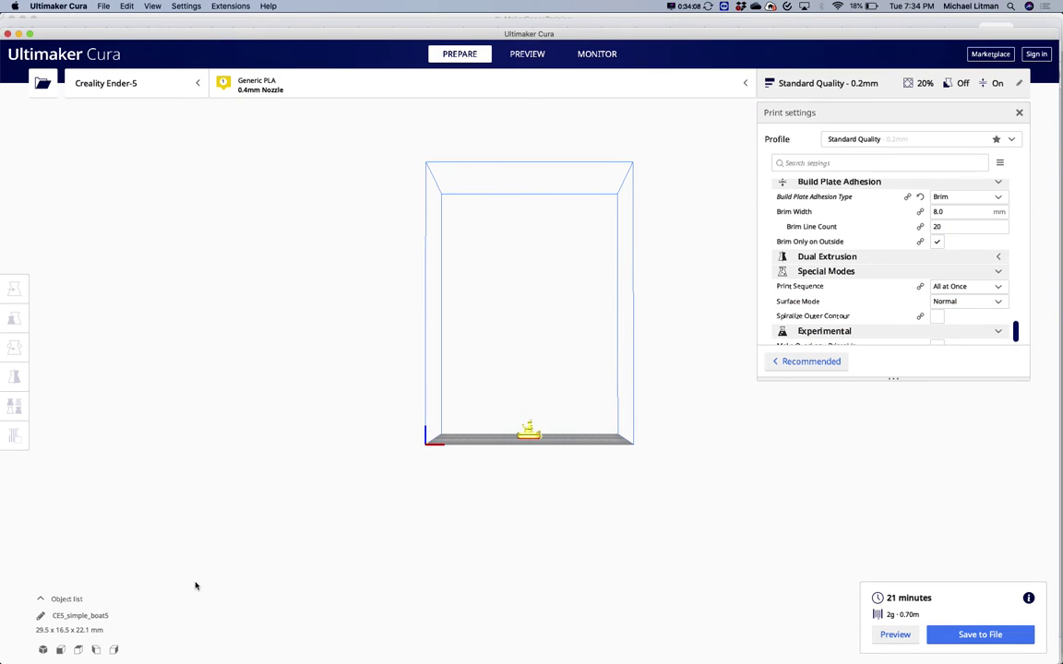
left_click(41, 640)
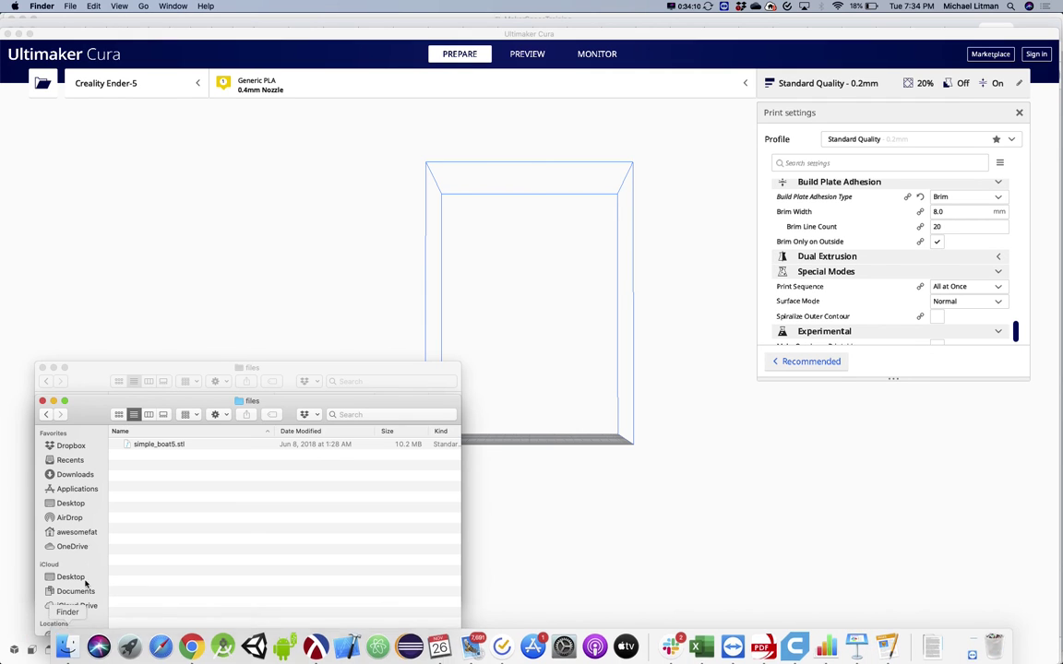
left_click(71, 476)
left_click_drag(144, 445, 423, 359)
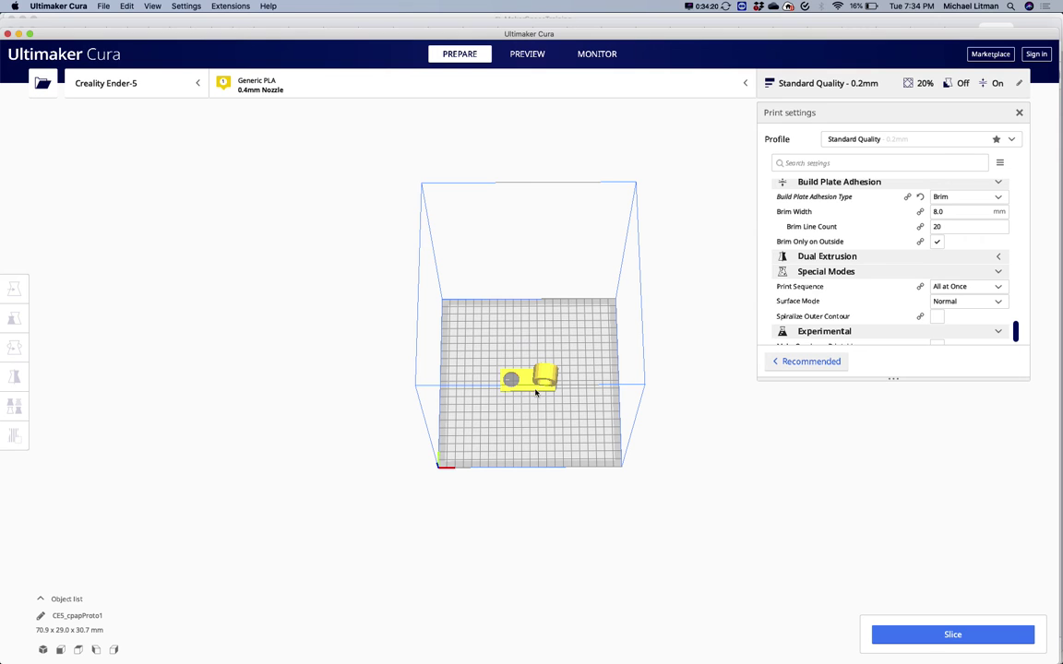
Step: Select the cpapProto1 model on the build plate and slice it with the Standard Quality 0.2mm profile
left_click_drag(556, 384, 509, 329)
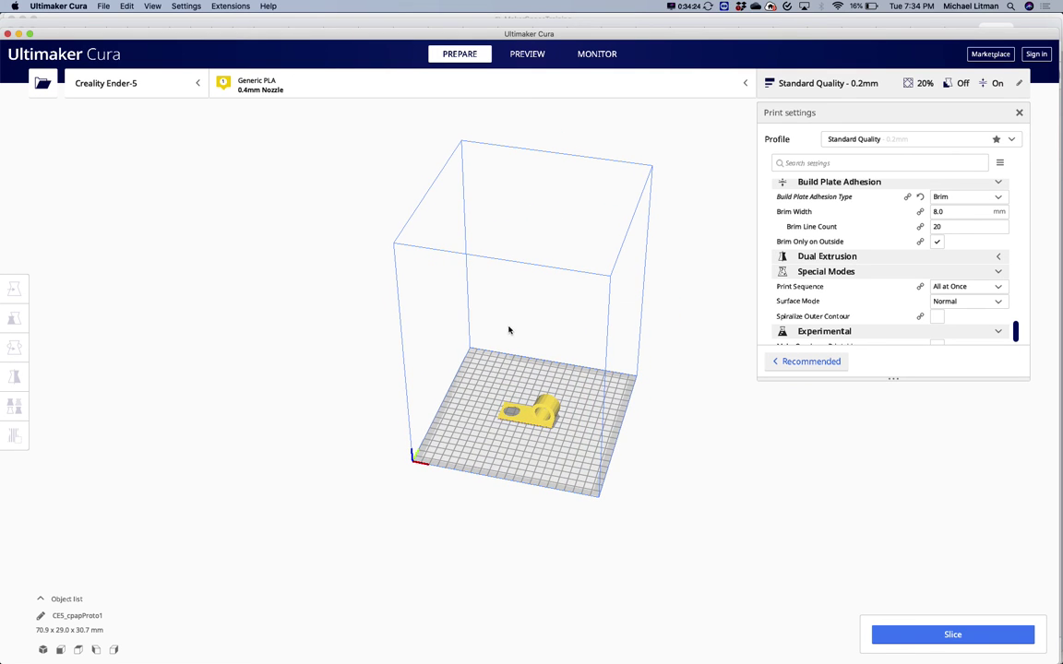
left_click(547, 406)
left_click(933, 635)
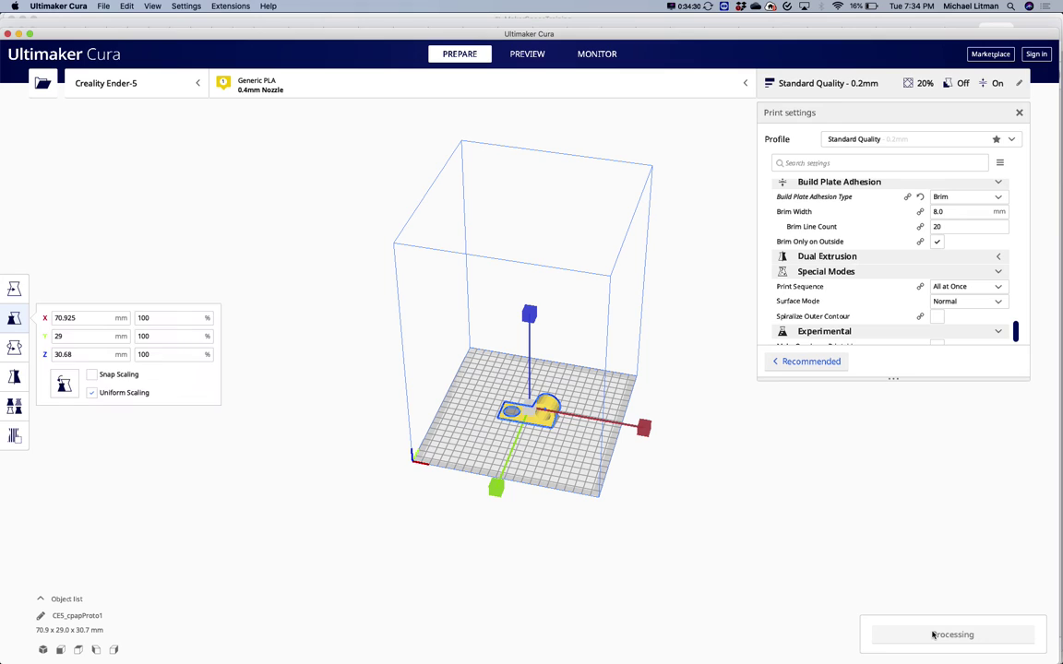
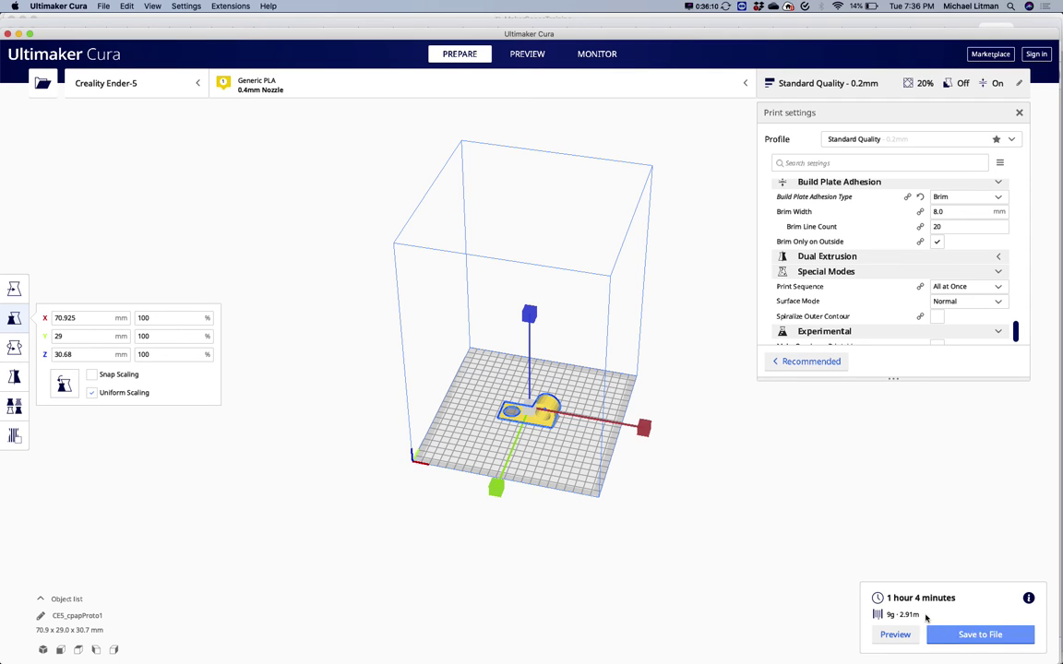
Step: Switch to Tinkercad in Chrome and look through the ball, socket and handle shapes in the Connectors collection
key("super+Tab")
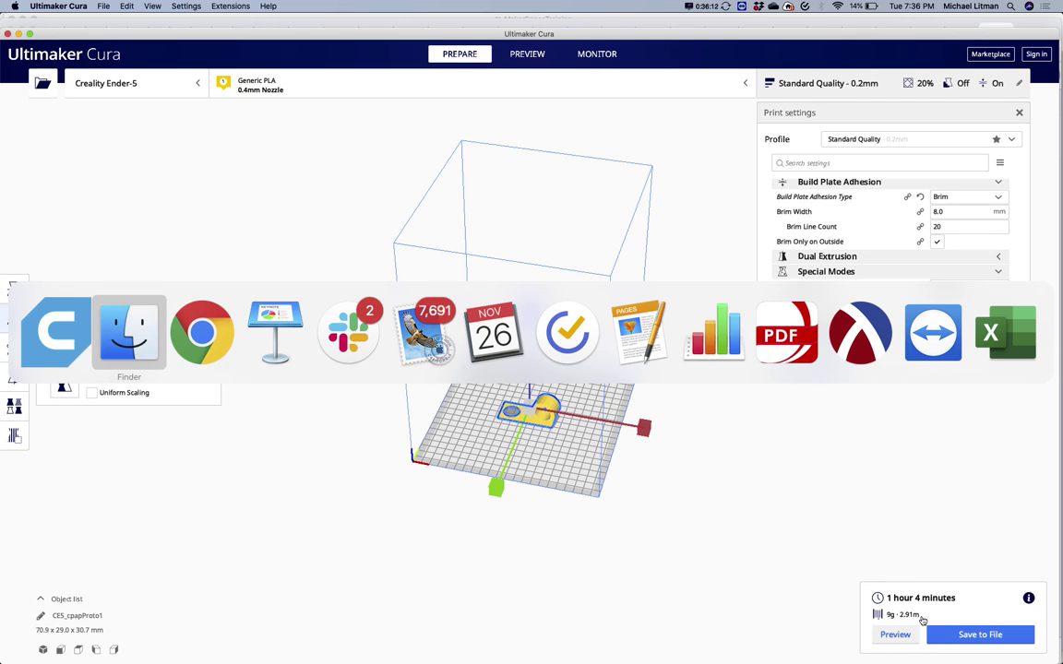
key("super+Tab")
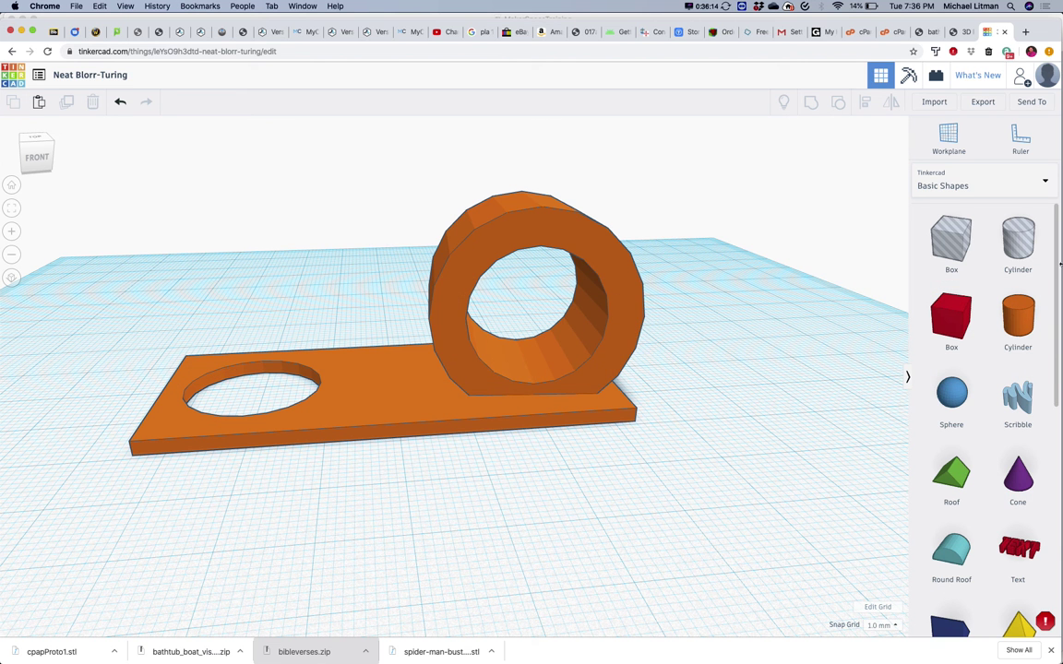
left_click(979, 186)
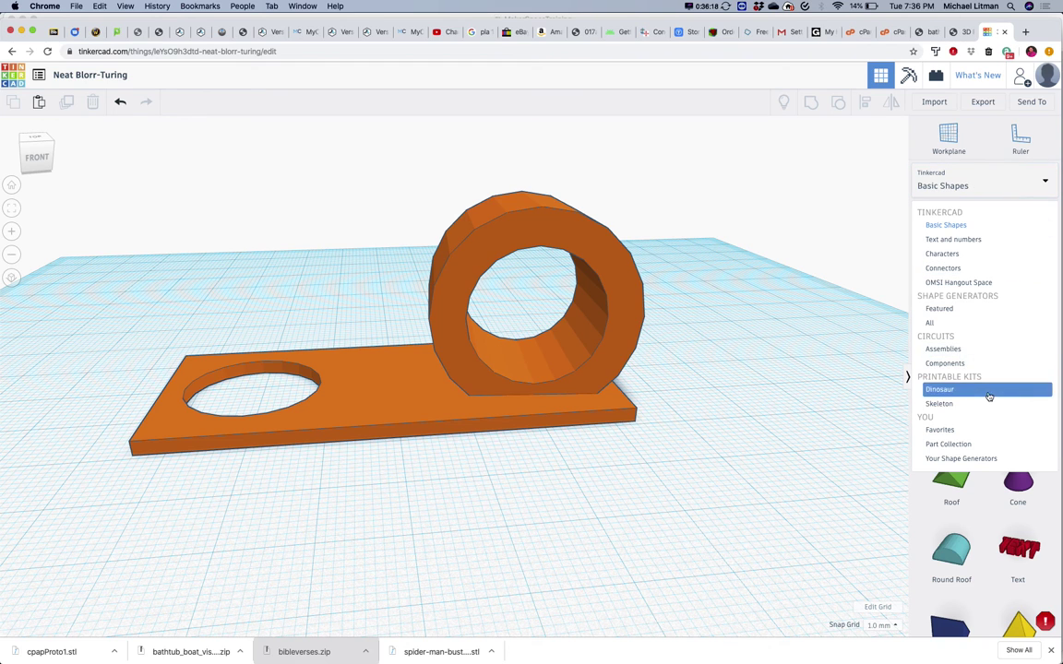
left_click(960, 275)
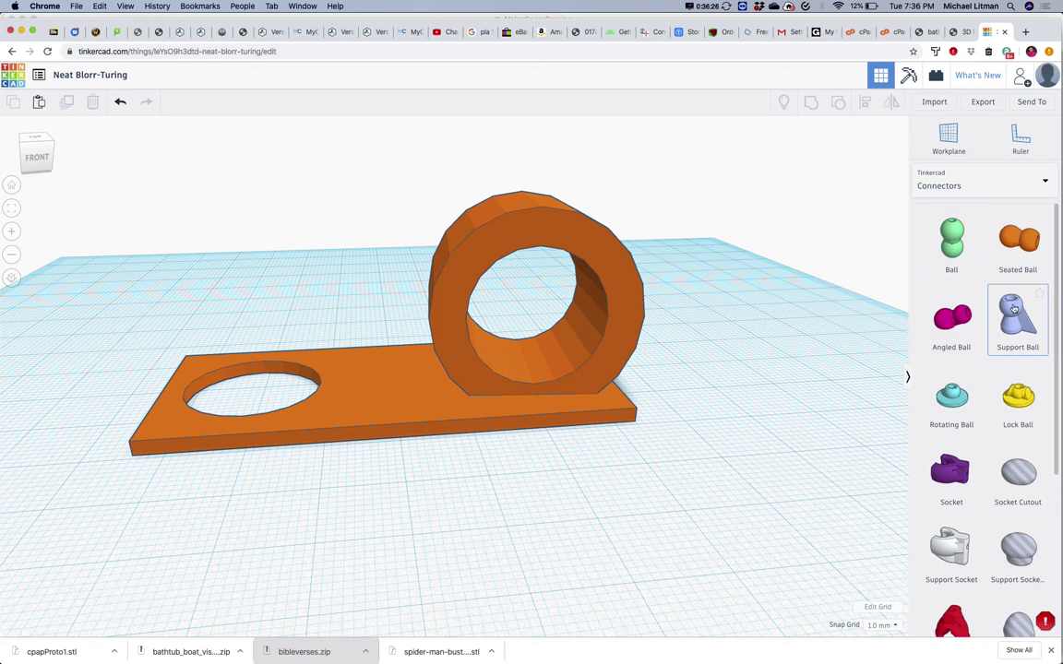
scroll(1000, 368, "down", 3)
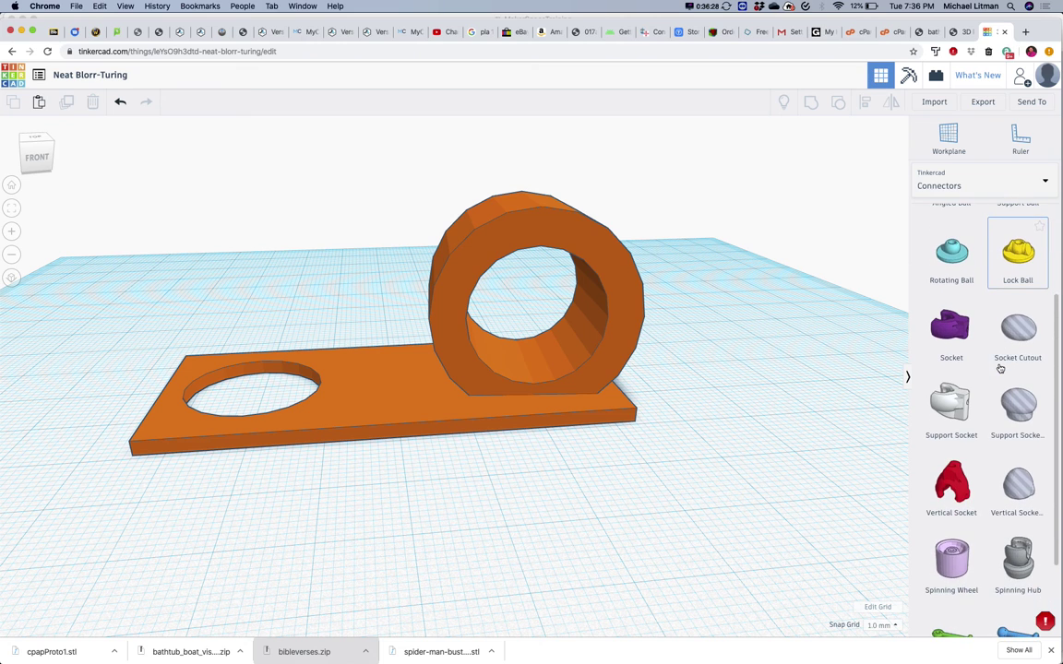
scroll(1000, 369, "down", 2)
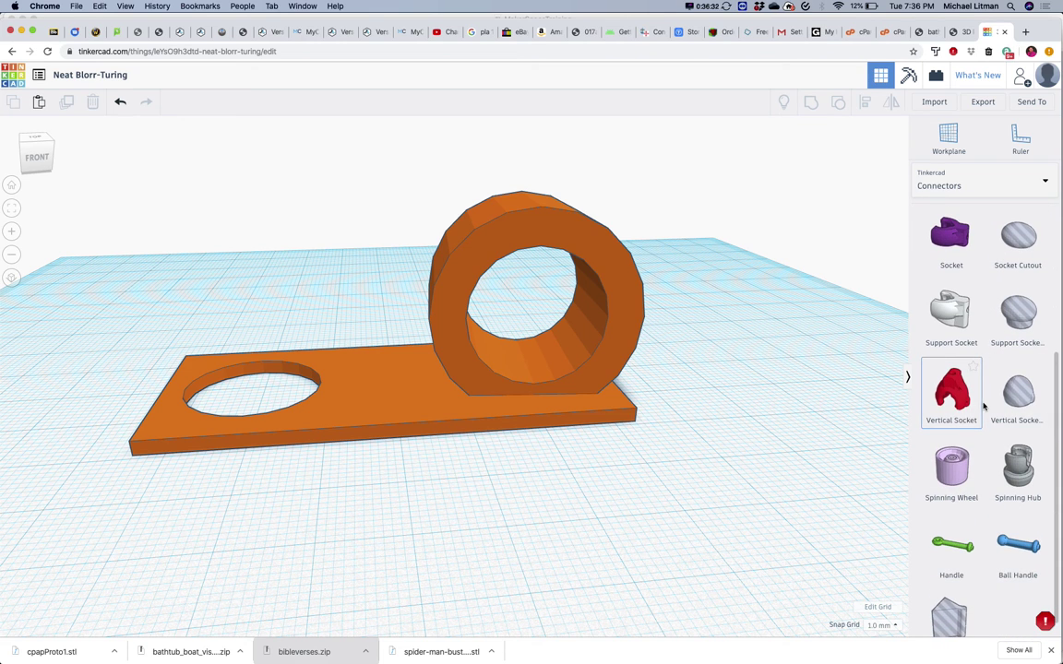
scroll(984, 406, "up", 1)
scroll(984, 406, "up", 5)
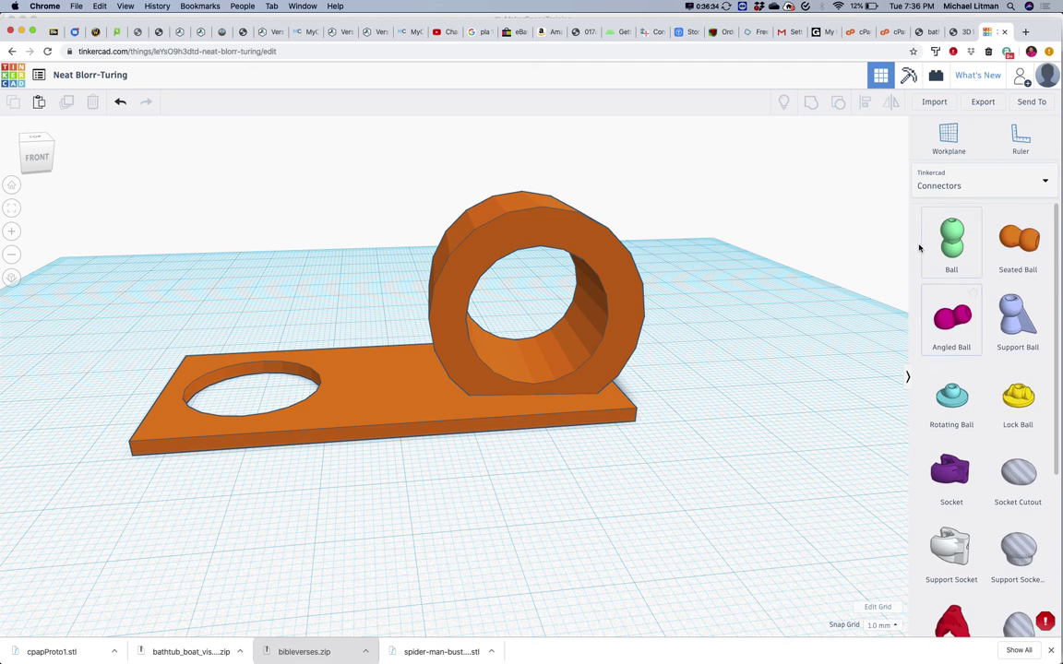
left_click(952, 184)
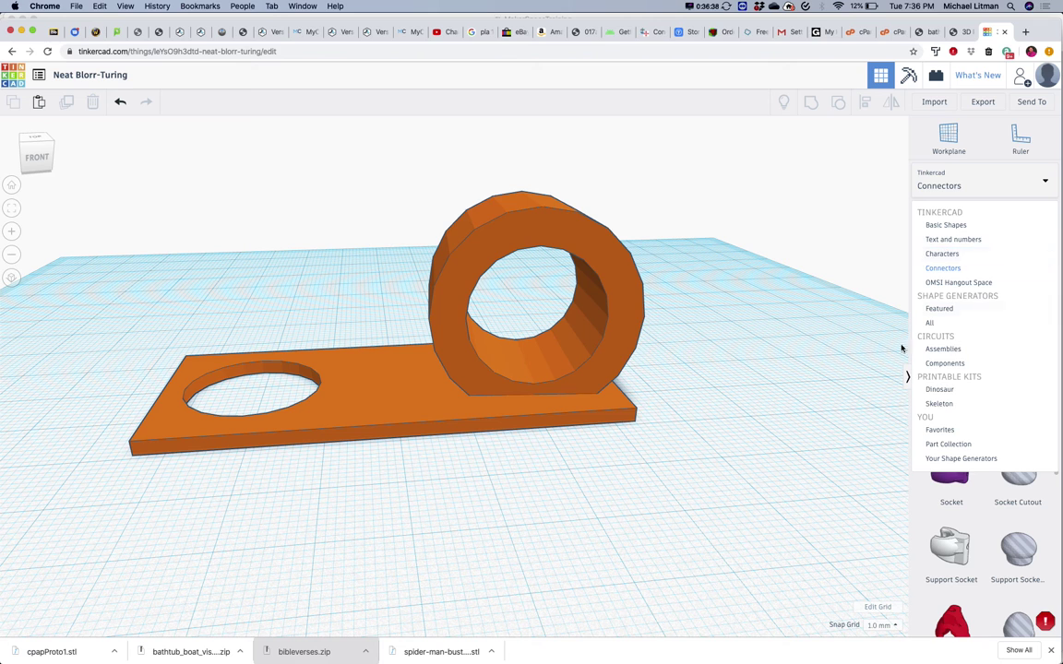
left_click(830, 348)
scroll(1015, 406, "down", 5)
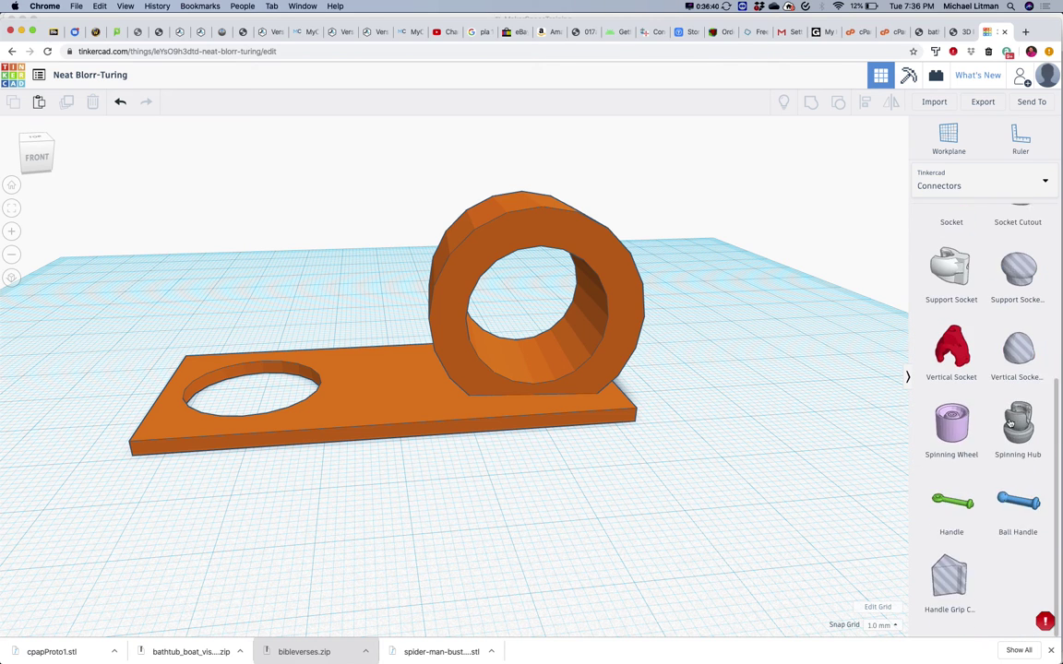
scroll(951, 397, "up", 5)
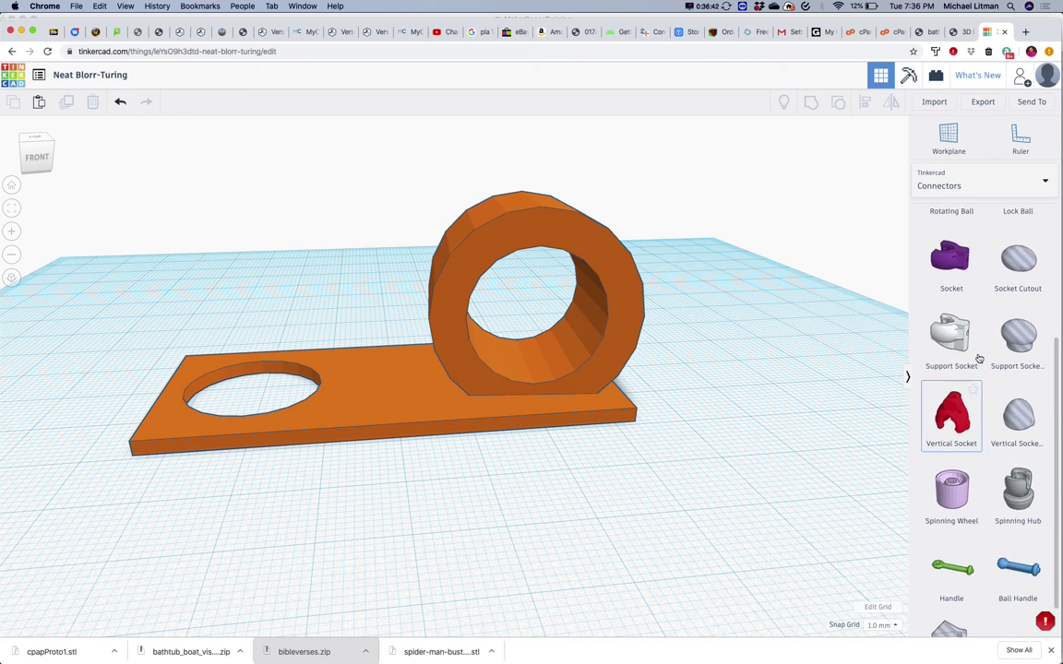
Step: Place a Bent Pipe from the Featured shape generators on the workplane beside the ring and plate
left_click(940, 181)
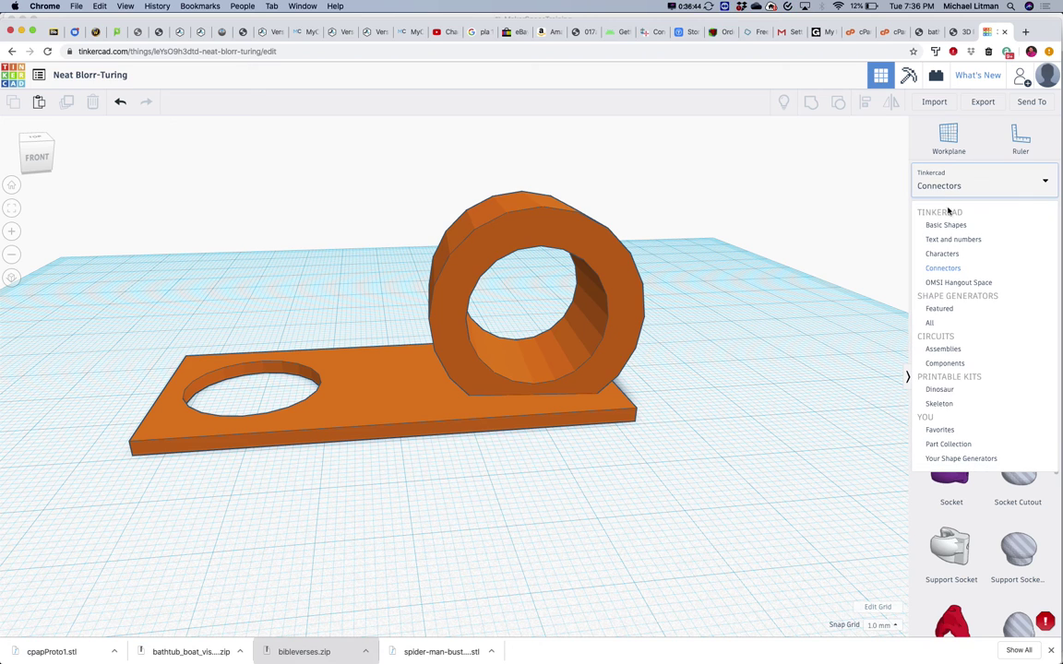
left_click(939, 308)
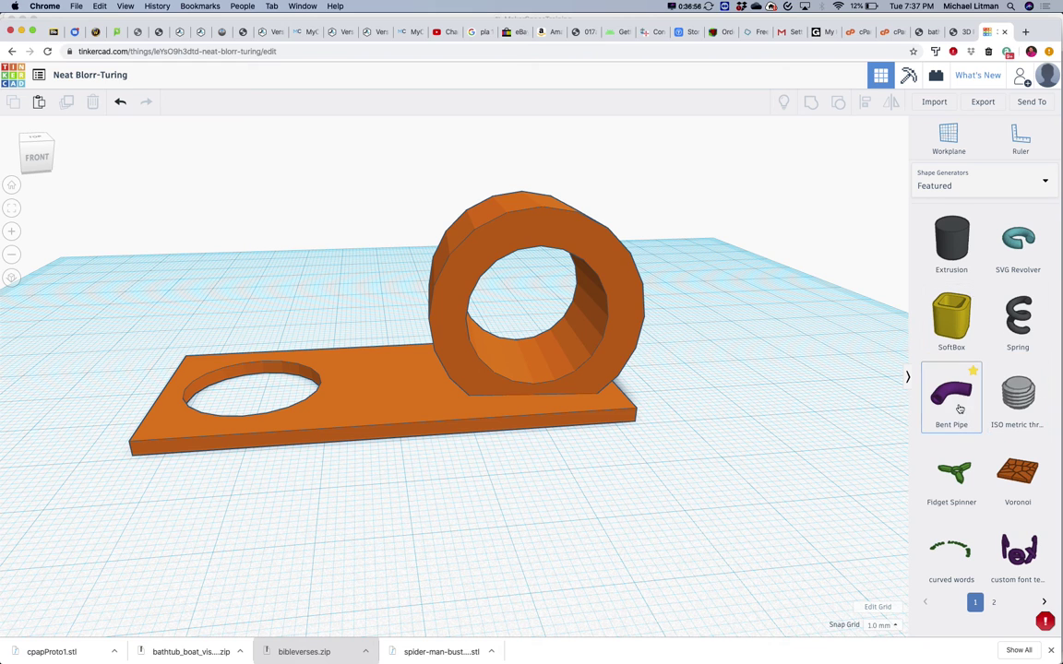
left_click_drag(949, 395, 600, 494)
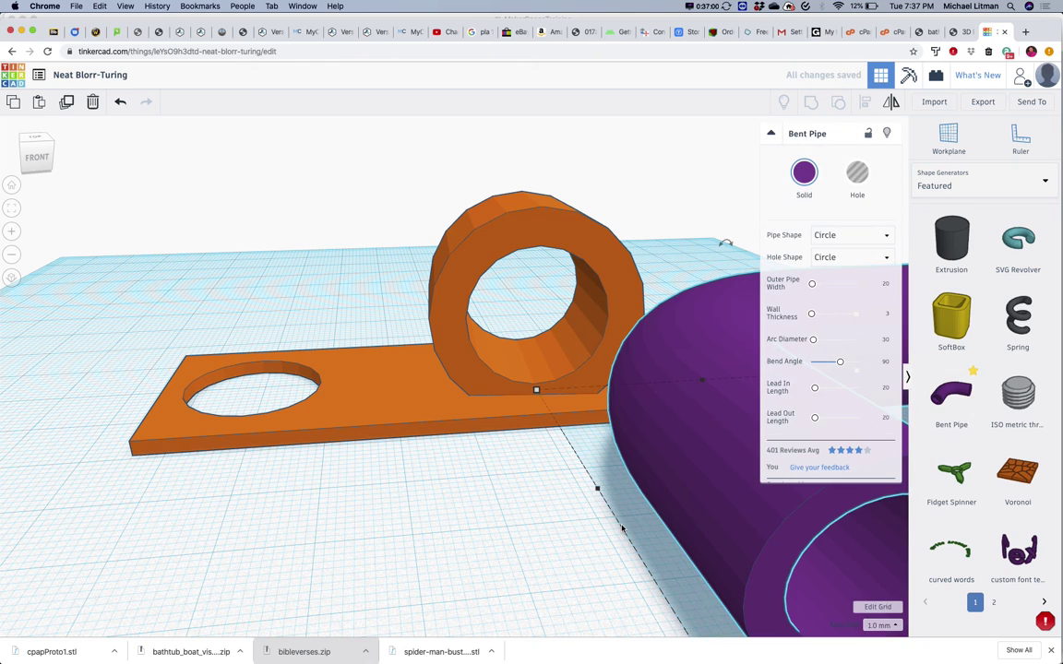
Step: Set the bent pipe's outer pipe width to about 45.46 and its bend angle to 41
scroll(599, 494, "down", 5)
scroll(665, 519, "down", 1)
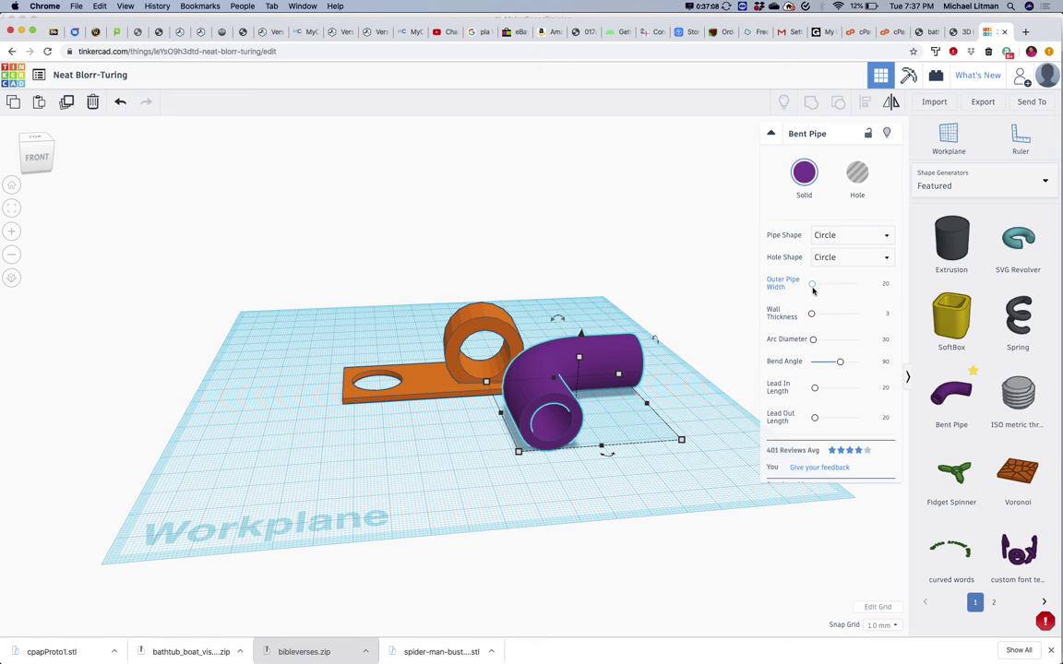
mouse_move(813, 289)
left_mouse_down()
mouse_move(830, 286)
mouse_move(815, 284)
left_mouse_up()
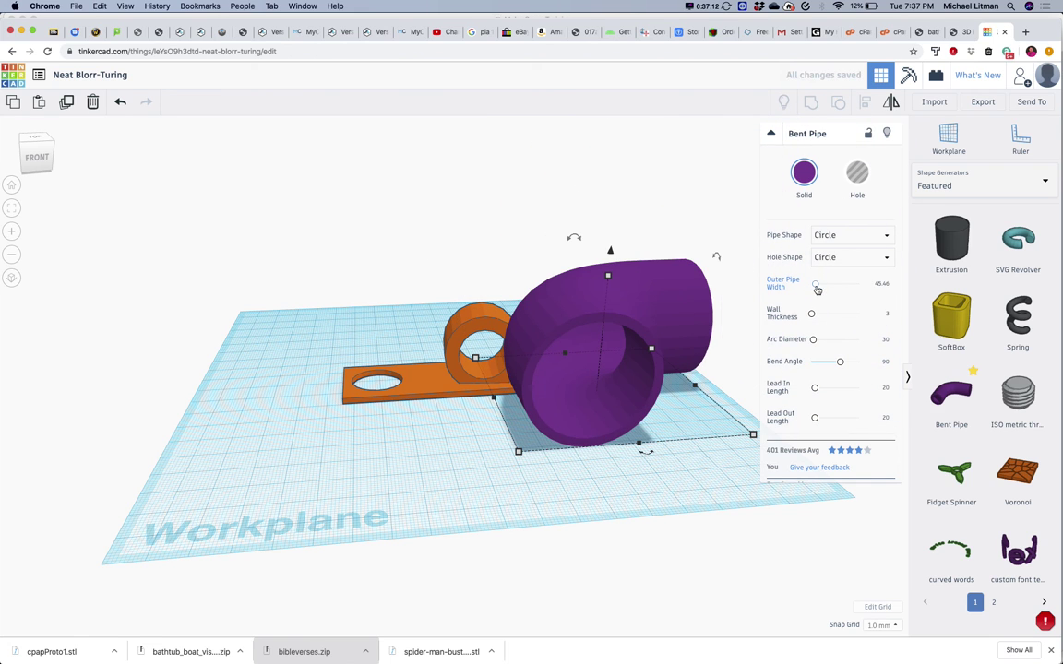
left_click_drag(840, 362, 838, 368)
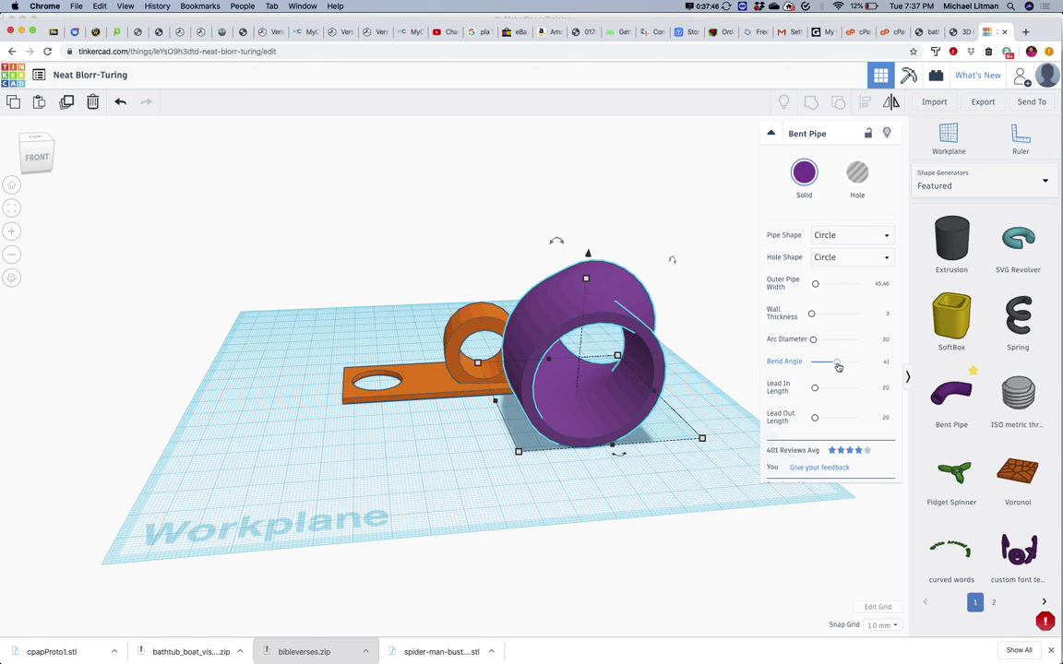
Step: Switch to Ultimaker Cura and inspect the underside of the cpapProto1 ring and plate for overhangs
key("super+Tab")
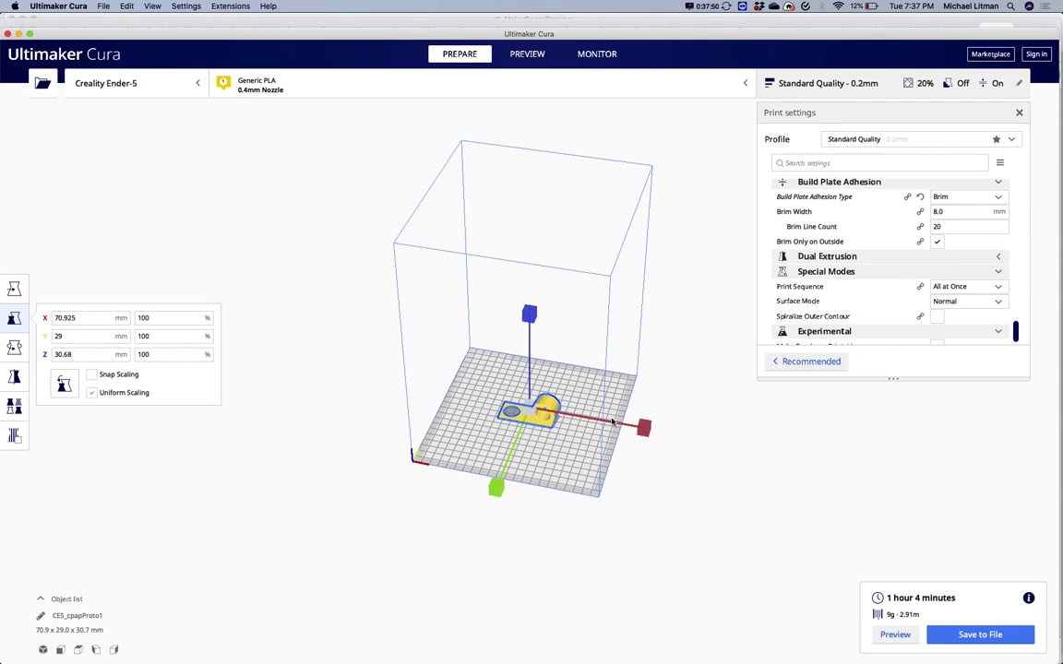
scroll(612, 421, "up", 5)
scroll(612, 421, "up", 2)
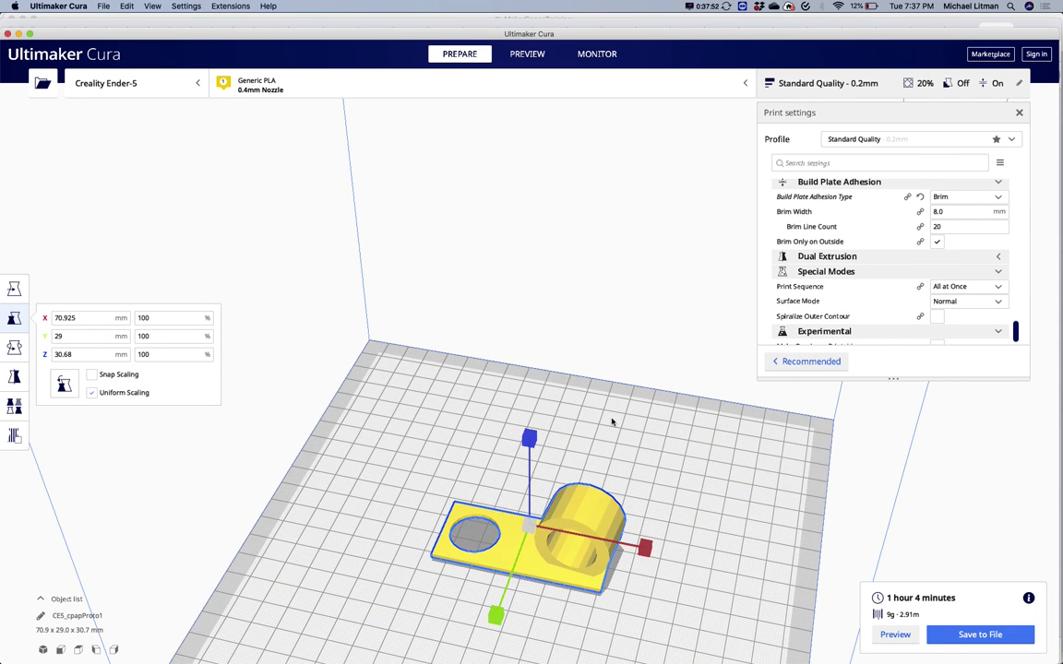
left_click_drag(612, 423, 624, 312)
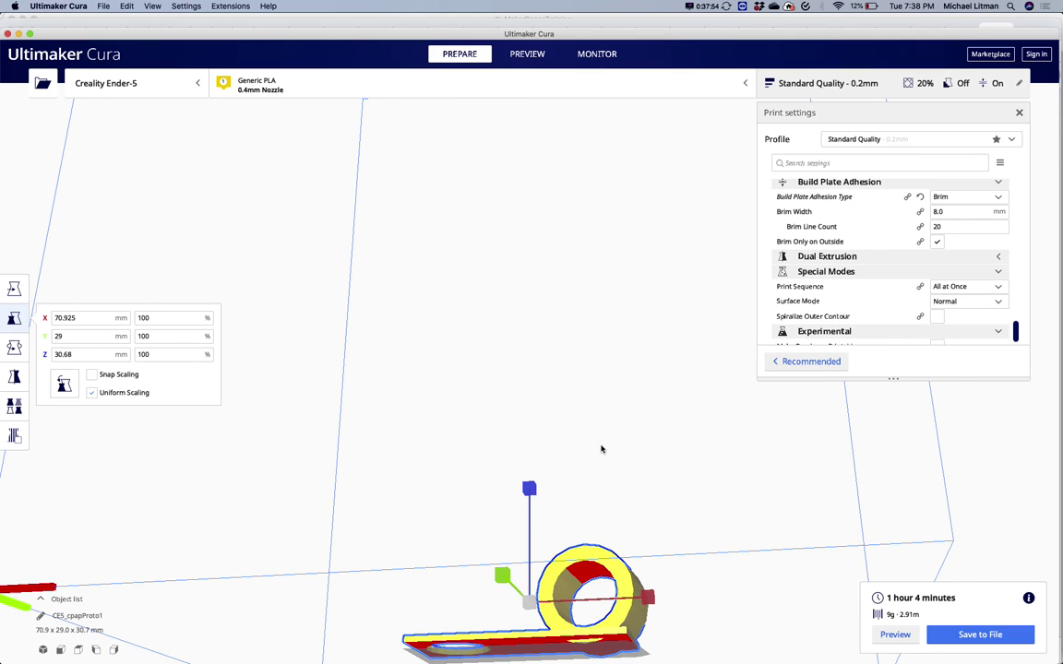
left_click_drag(601, 382, 589, 503)
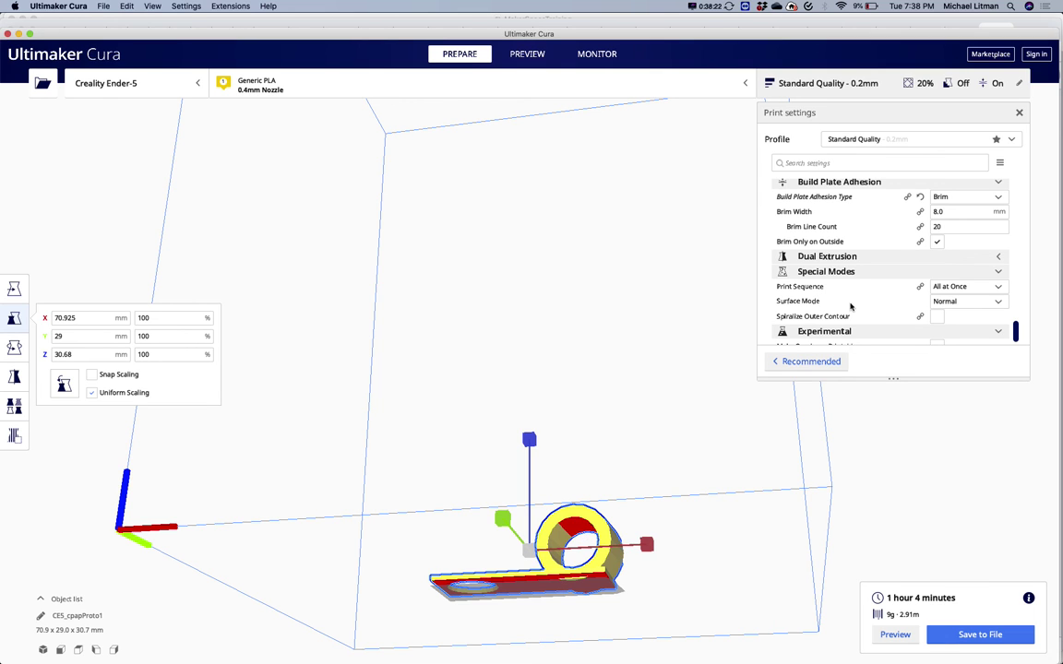
Step: Enable Generate Support in the print settings and slice the model again
scroll(850, 305, "down", 2)
scroll(850, 307, "up", 2)
scroll(851, 307, "up", 1)
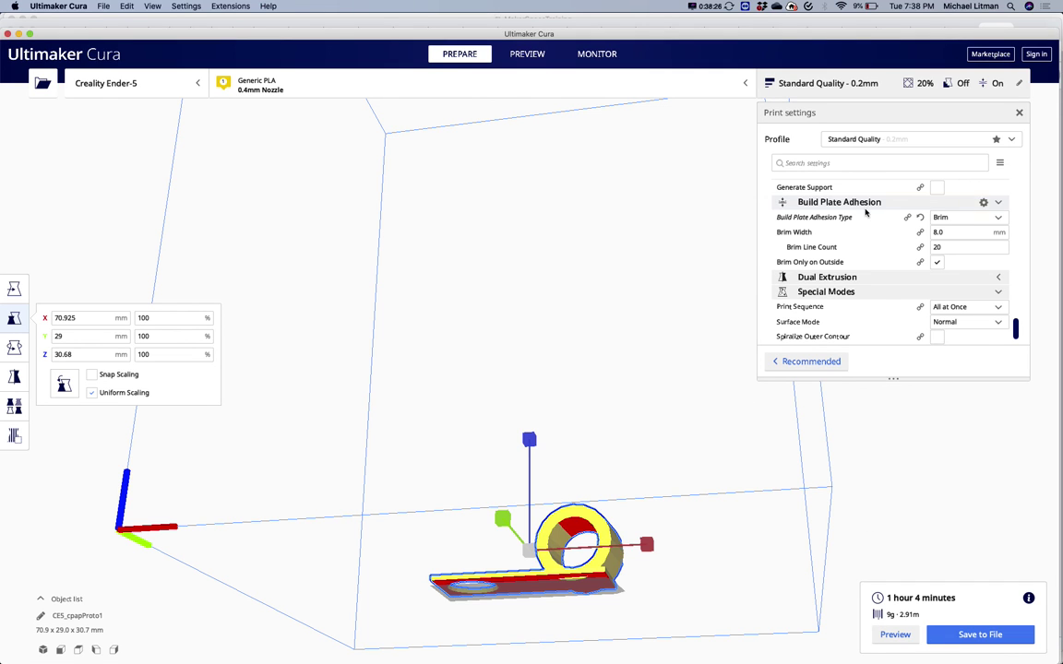
scroll(766, 388, "up", 2)
scroll(863, 282, "up", 3)
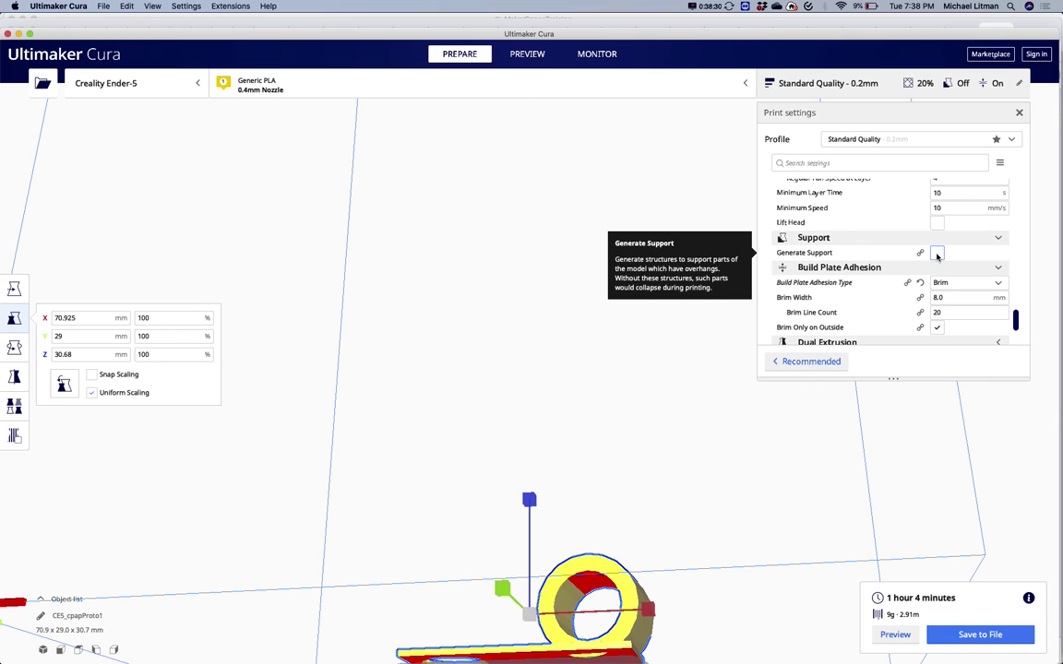
left_click(938, 254)
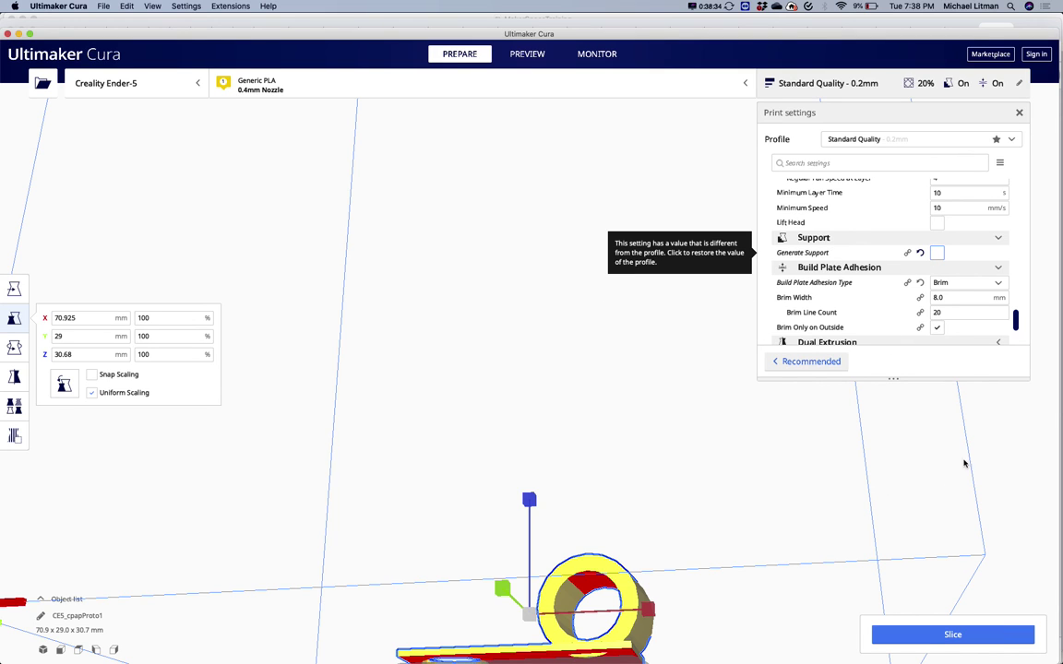
left_click(937, 254)
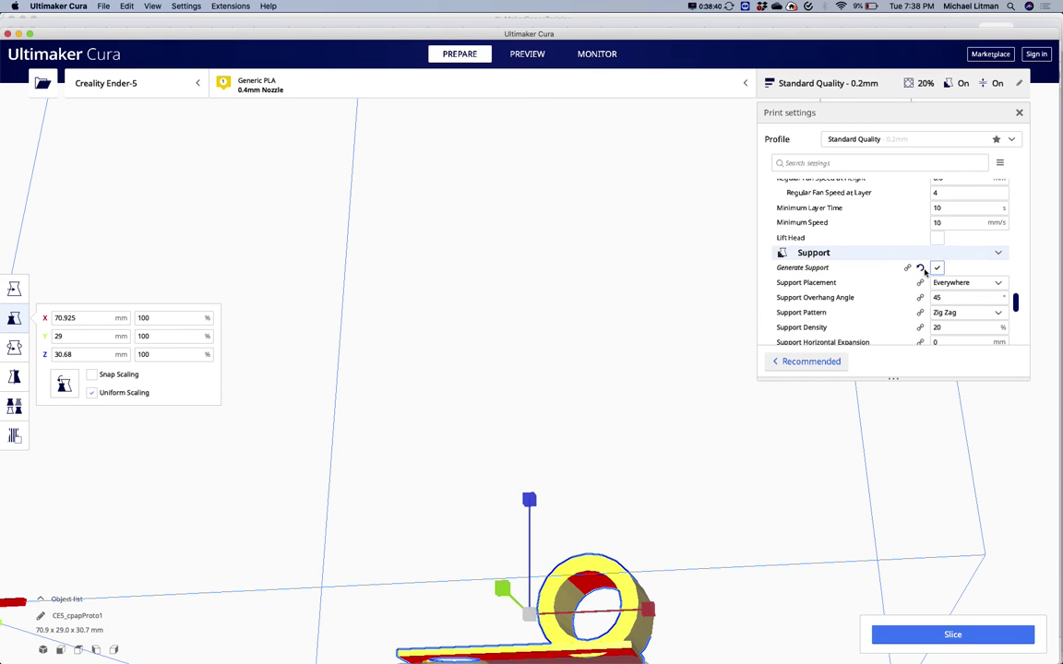
left_click(947, 641)
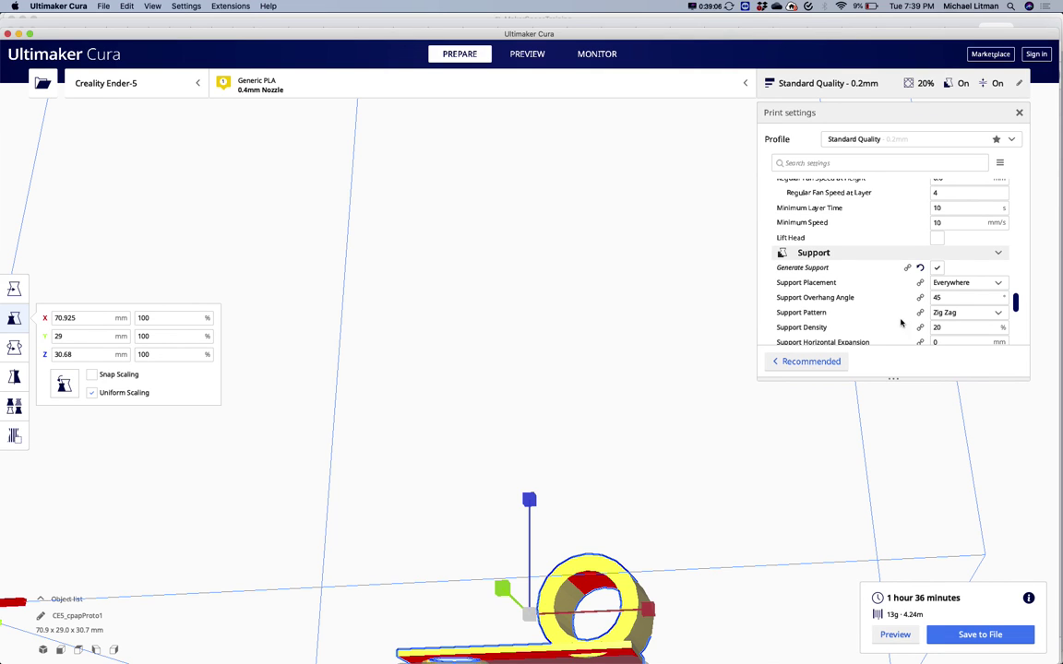
Step: Set the Support Density to 1% in the print settings and slice the model again
scroll(923, 281, "down", 1)
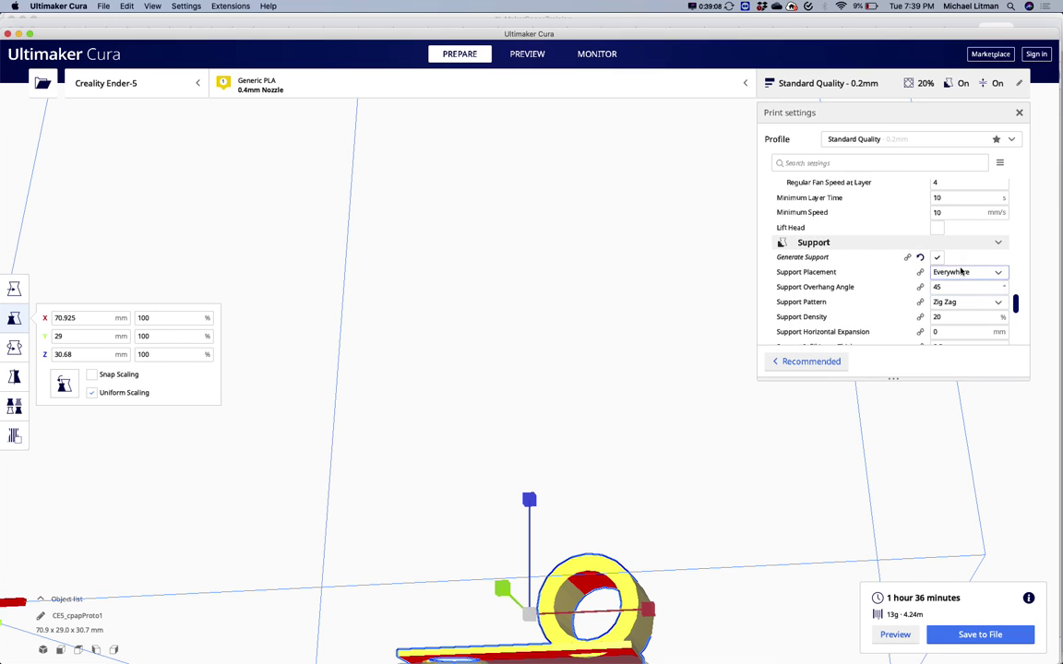
scroll(940, 275, "down", 3)
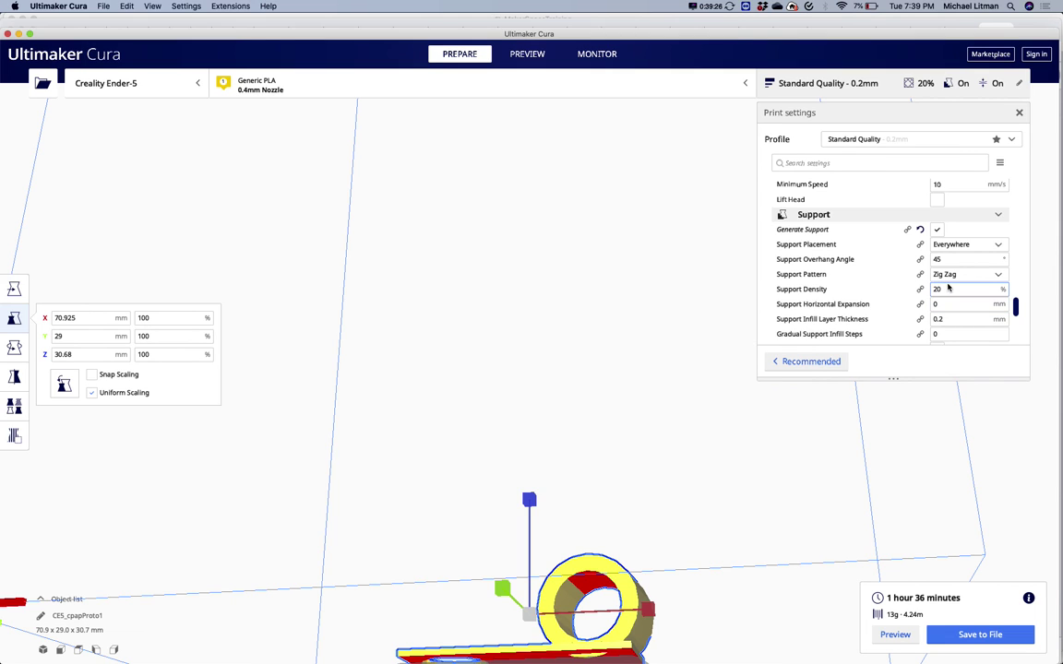
double_click(950, 289)
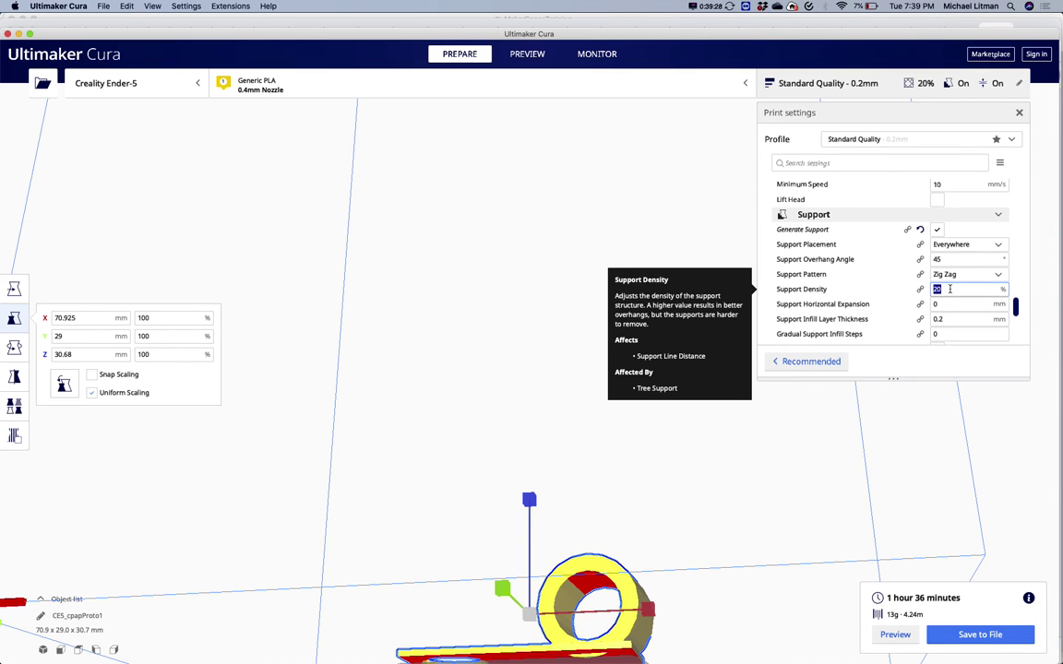
type("1")
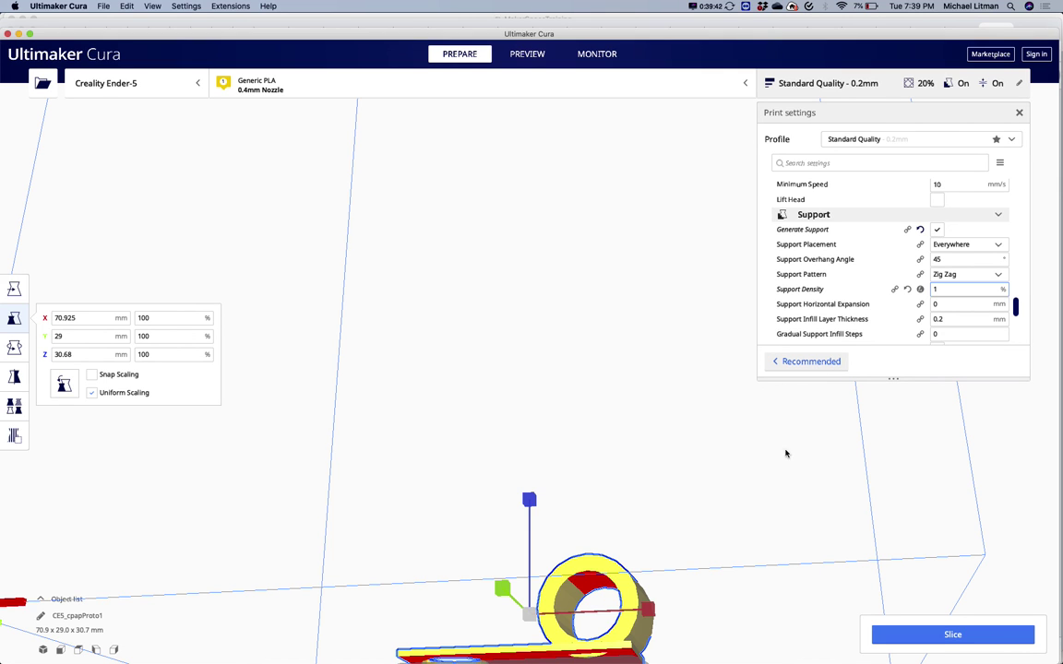
scroll(531, 549, "down", 5)
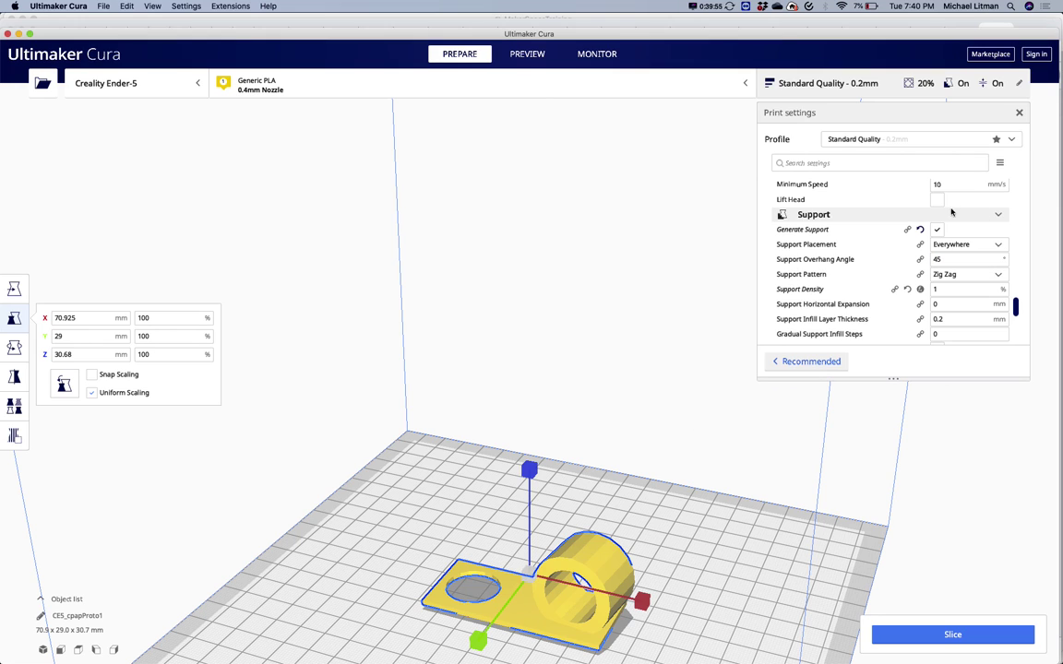
left_click(958, 644)
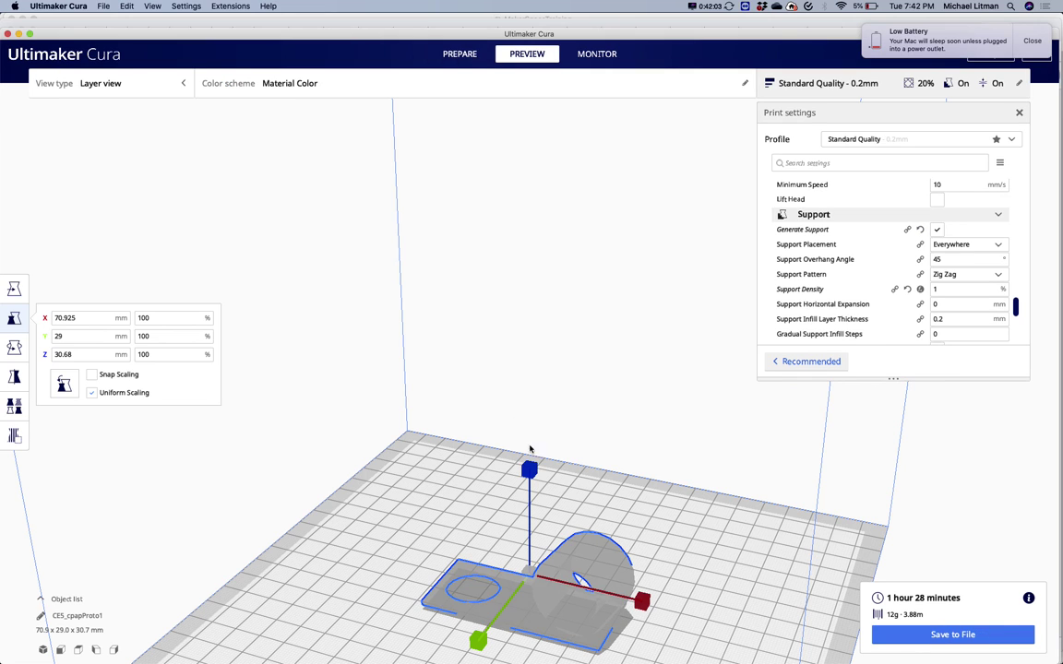
Step: Preview the sliced cpapProto1 model in layer view
left_click(598, 58)
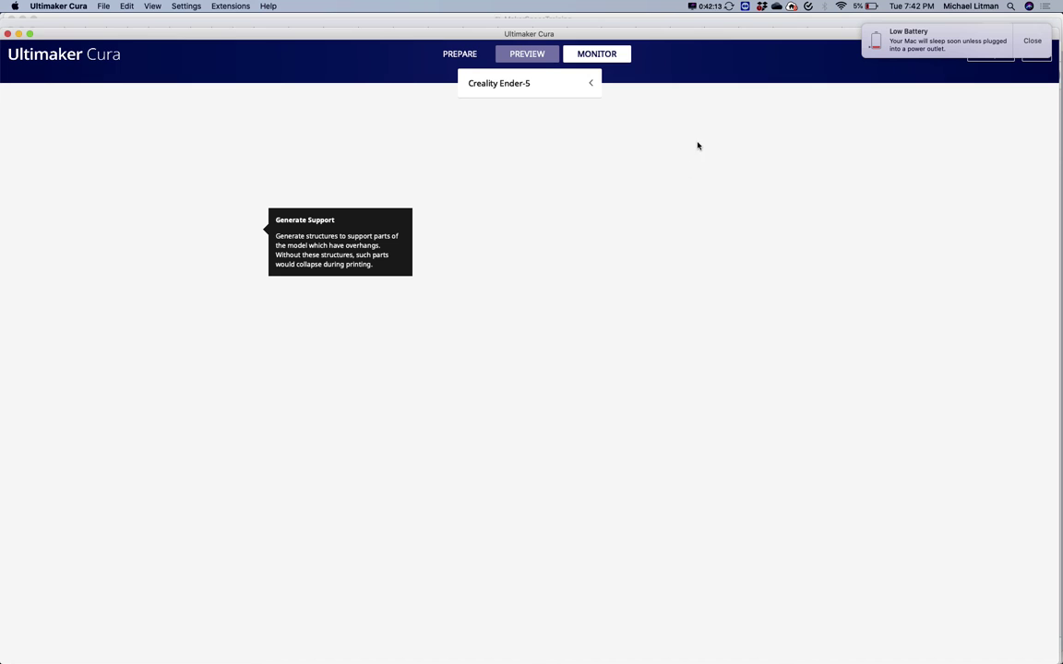
left_click(527, 54)
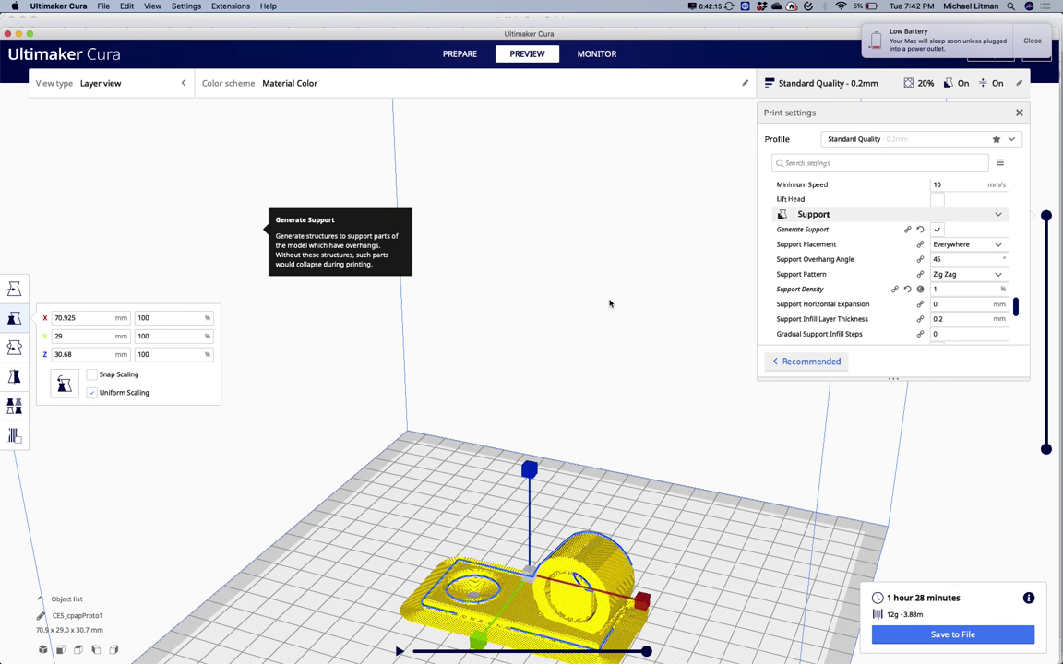
scroll(595, 443, "down", 2)
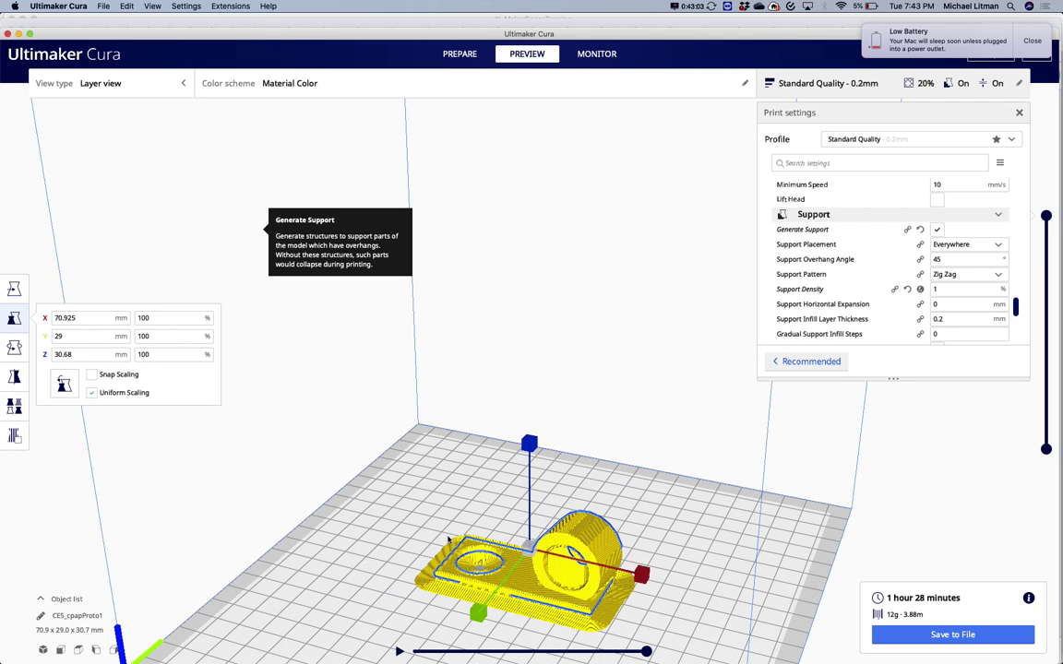
Step: Switch to Repetier-Server in Chrome and examine the print progress of the Ender-5 printers on its dashboard
key("super+Tab")
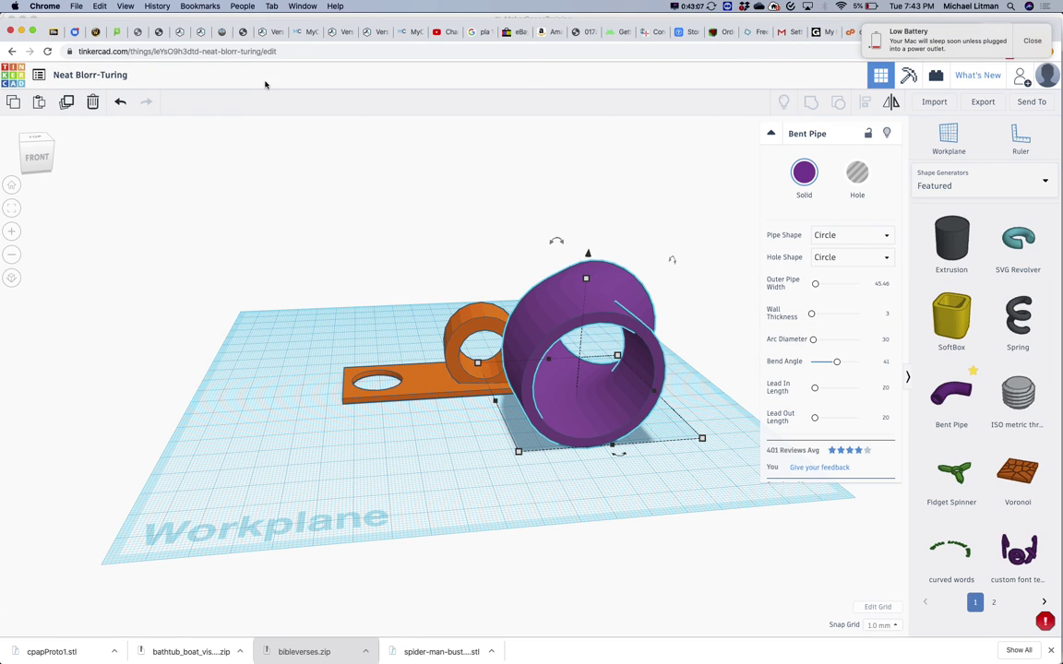
left_click(196, 35)
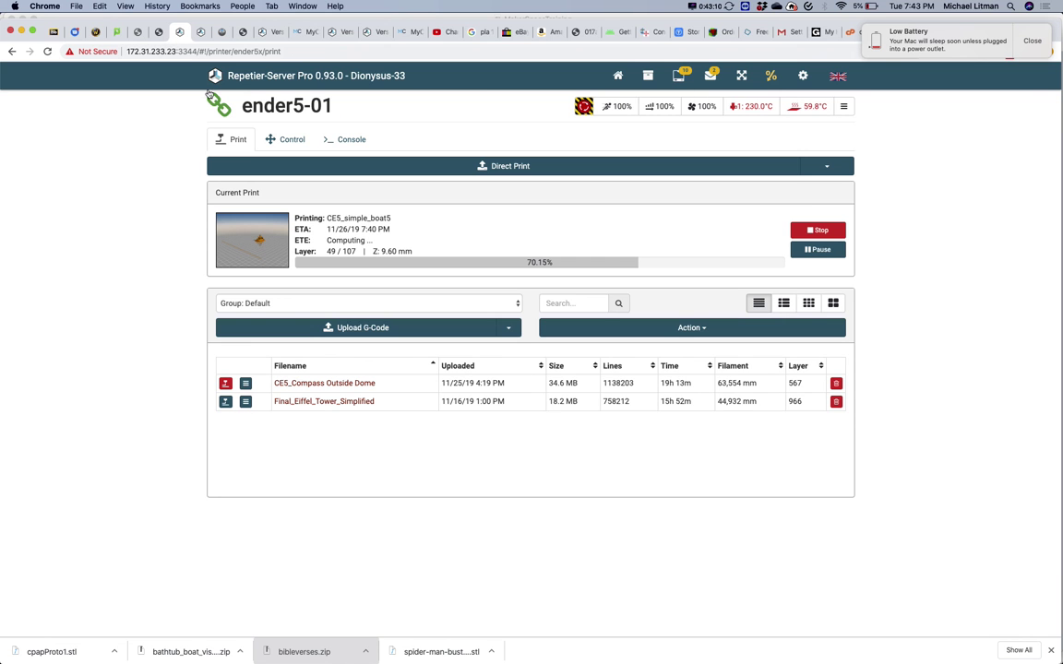
left_click(617, 75)
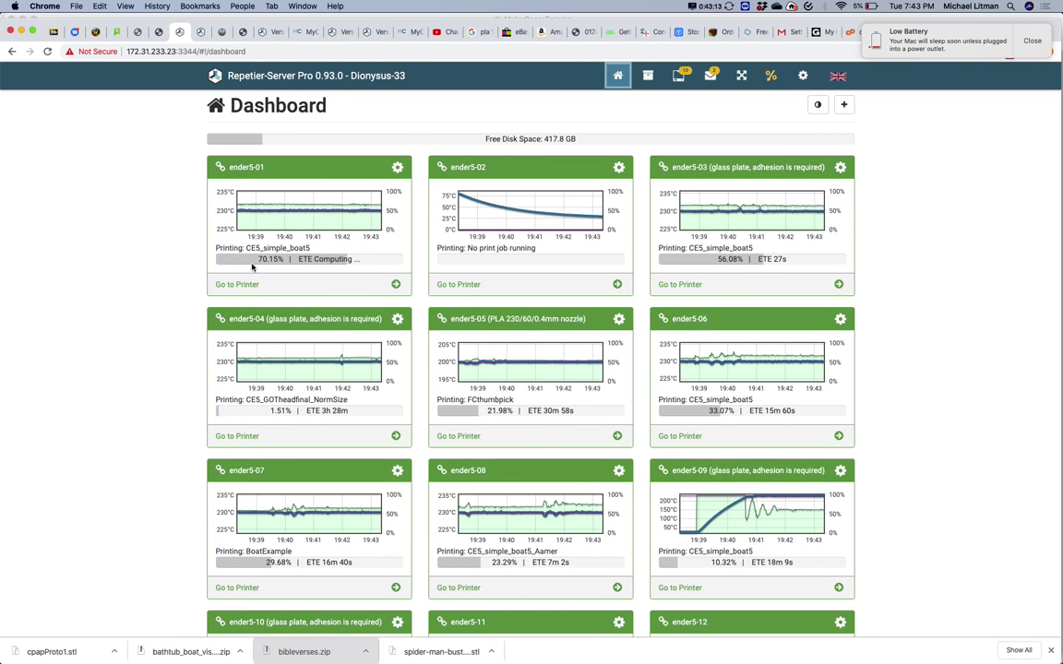
scroll(239, 274, "down", 5)
scroll(238, 274, "down", 1)
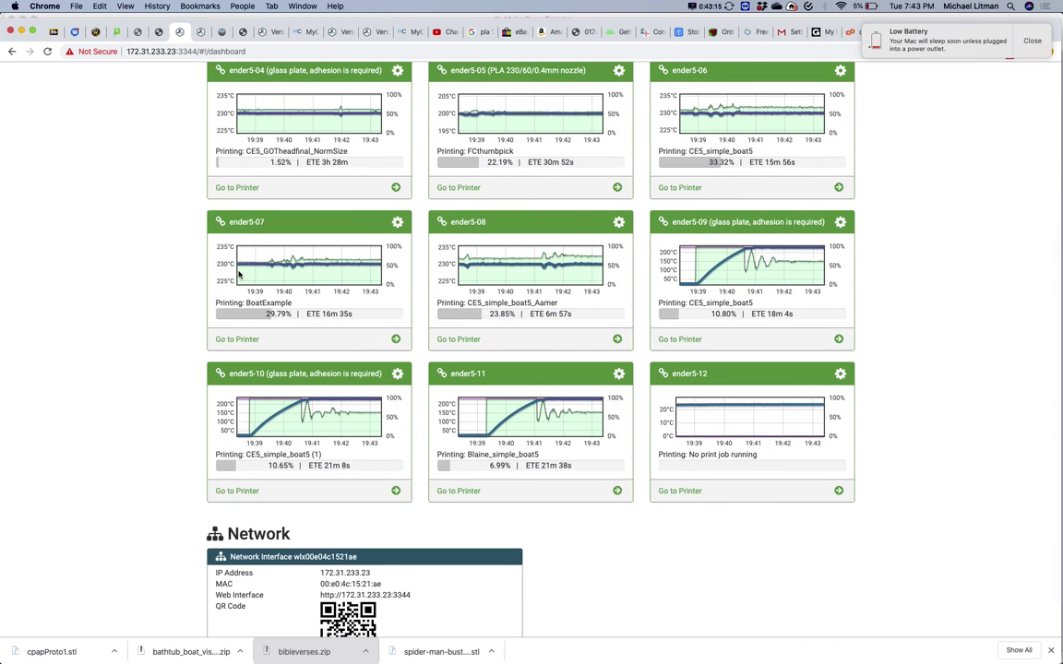
scroll(304, 422, "up", 3)
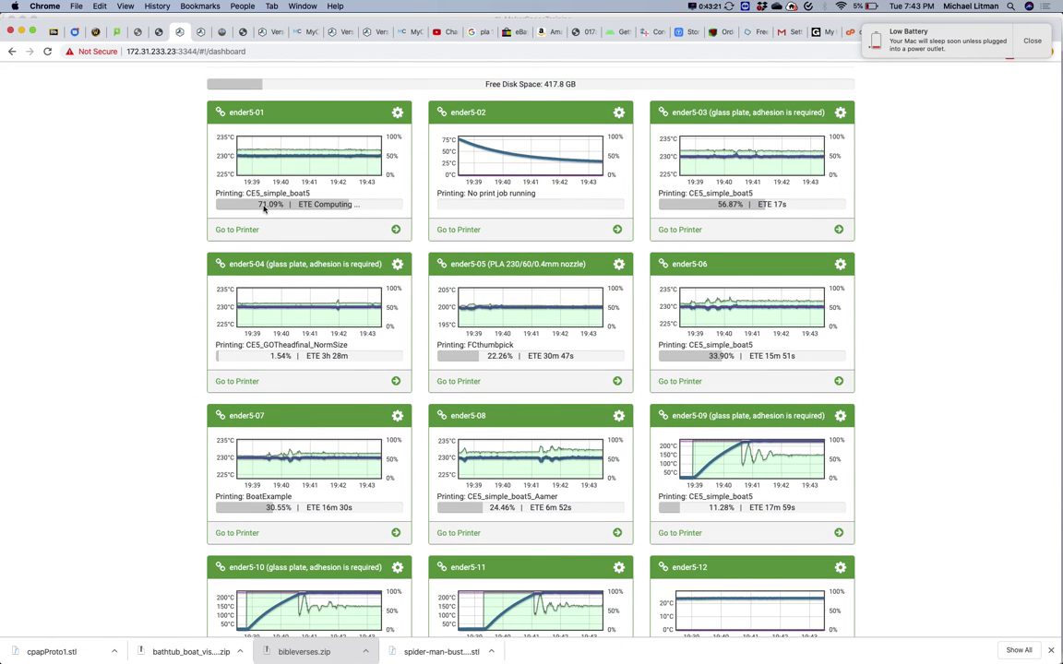
scroll(513, 311, "down", 1)
scroll(512, 311, "down", 2)
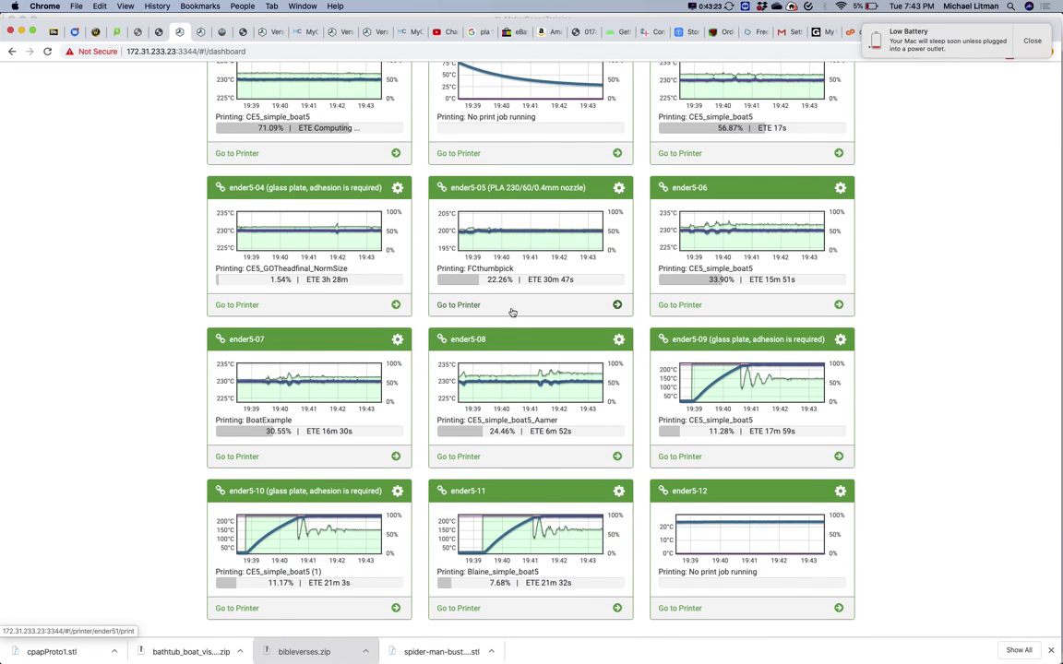
scroll(513, 311, "up", 1)
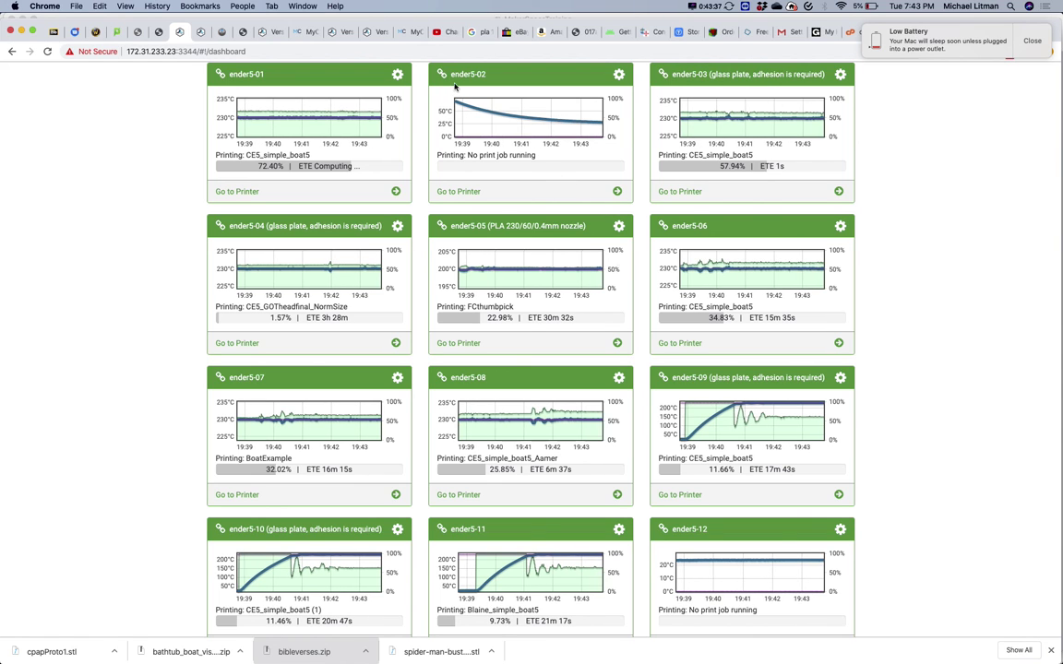
left_click(707, 7)
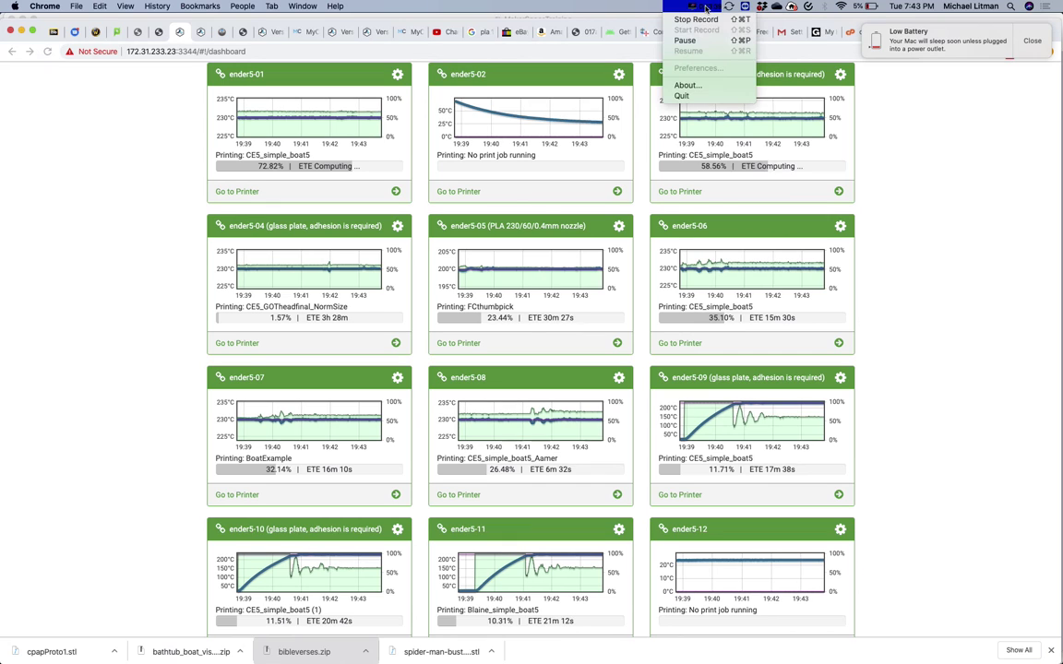